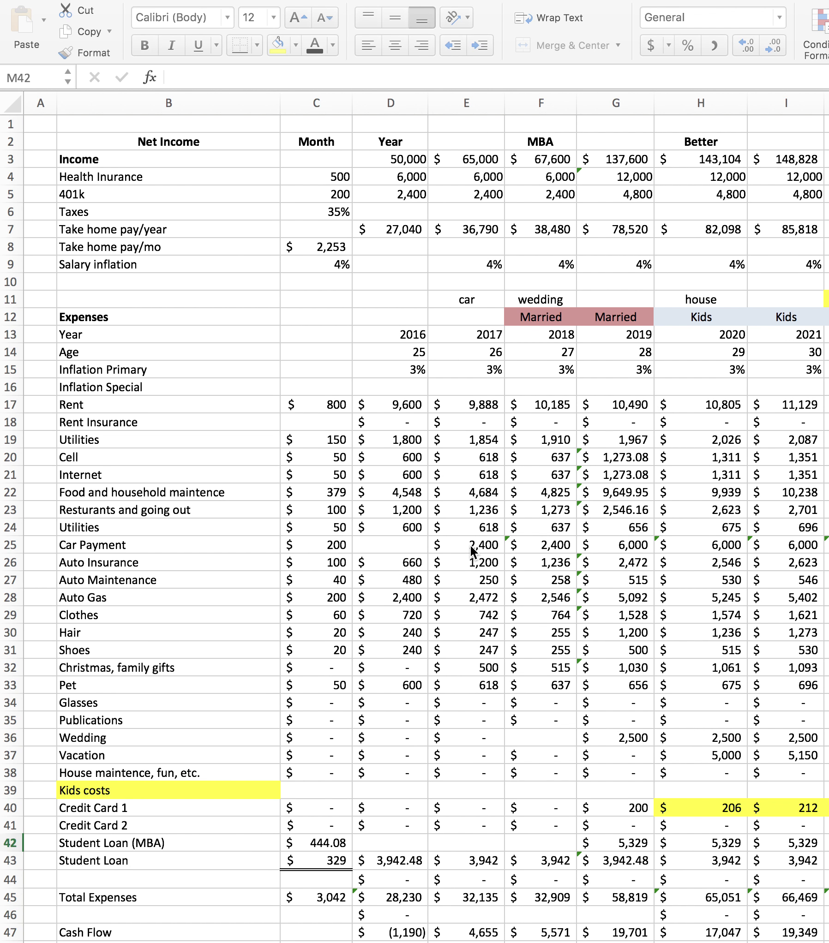
# Add a comment reading 'Added $5k due to marriage' to the 2019 Savings cell G53.
pyautogui.scroll(-4, 469, 544)
pyautogui.scroll(-4, 469, 544)
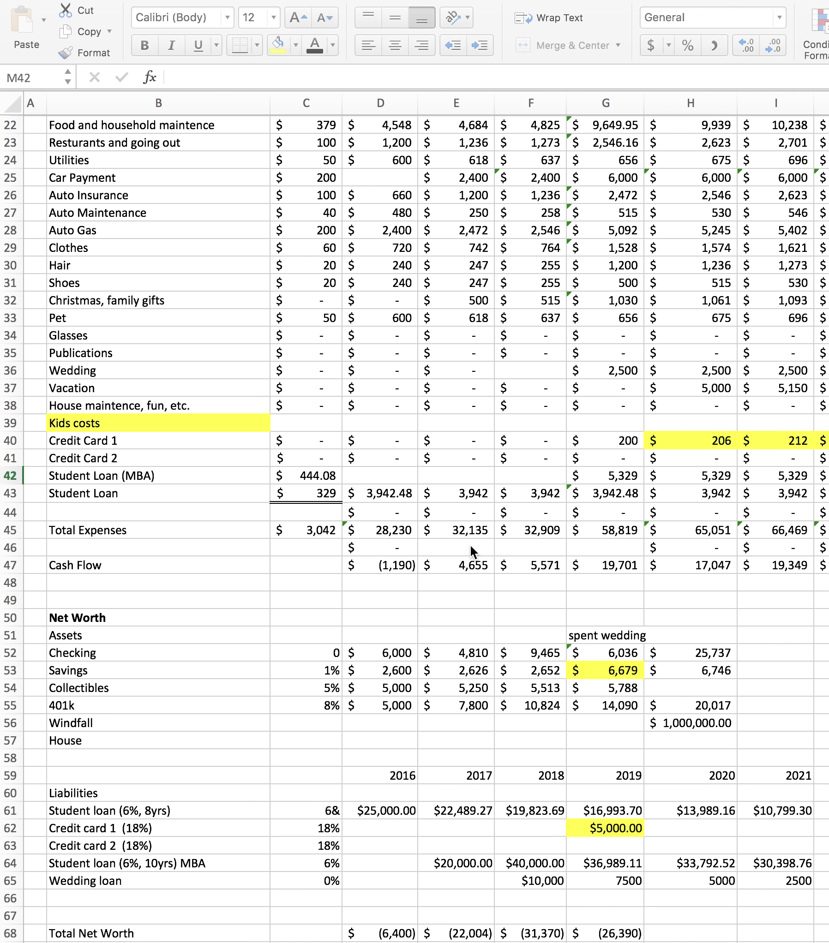
pyautogui.scroll(-1, 519, 547)
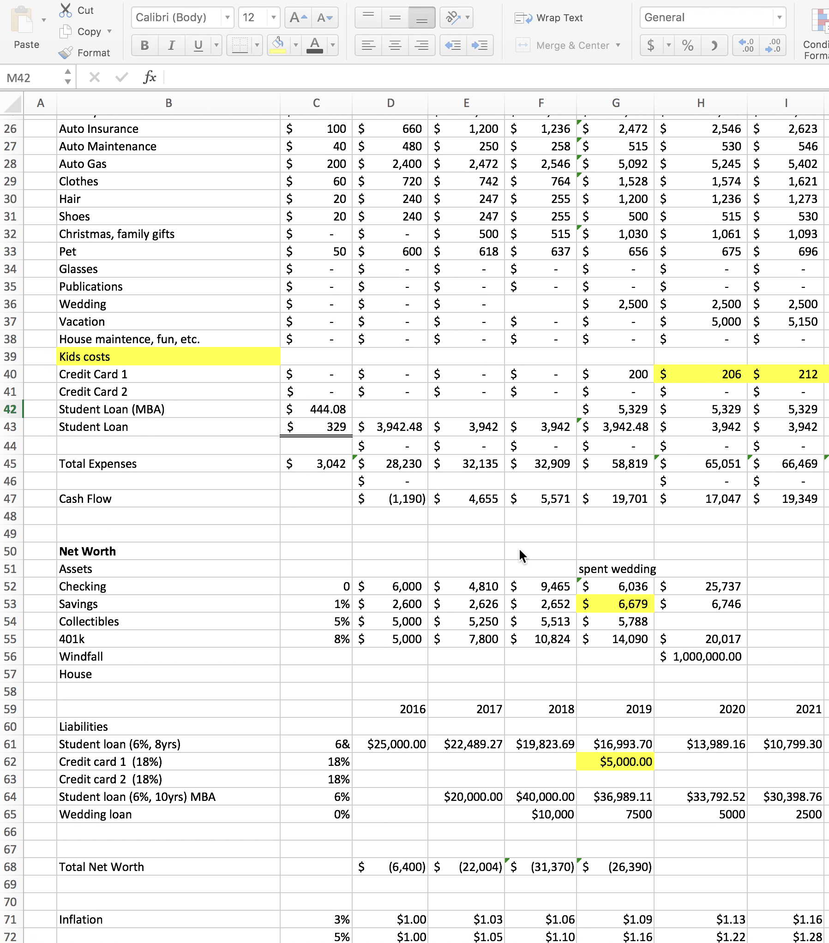
pyautogui.click(618, 603)
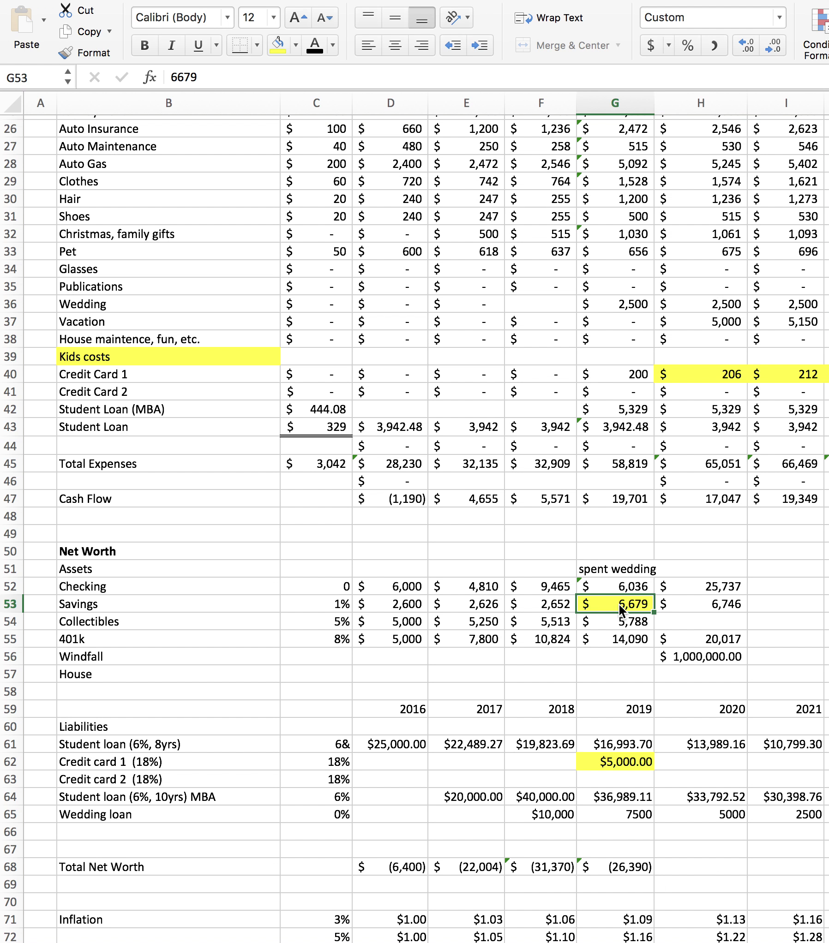
pyautogui.rightClick(618, 603)
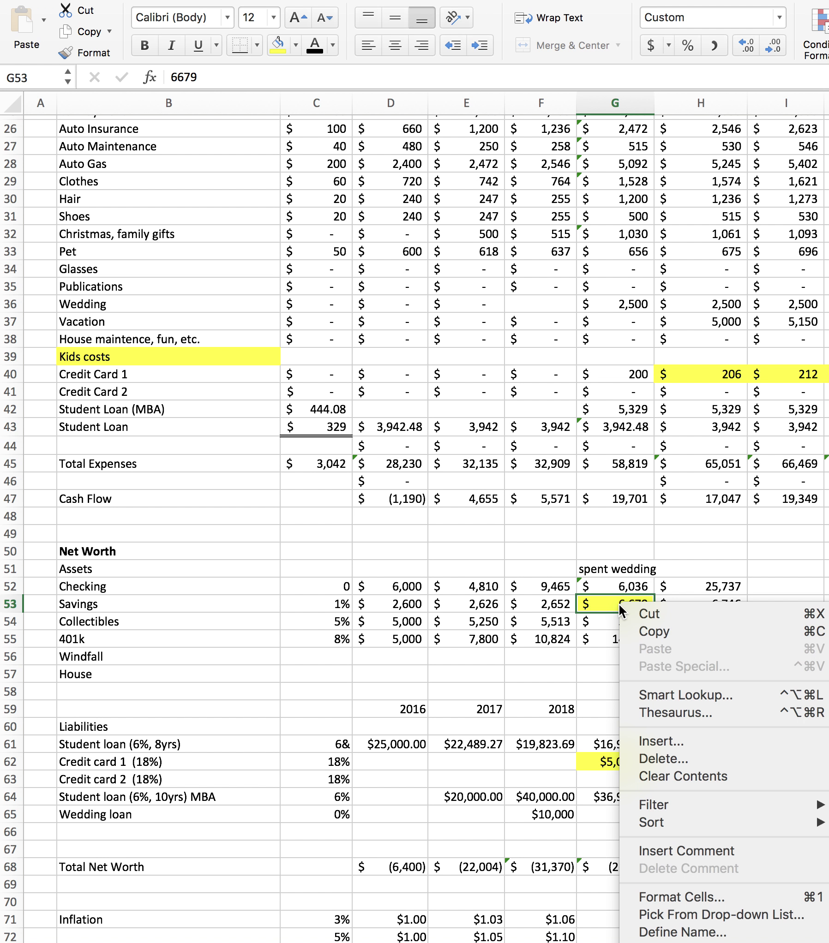
pyautogui.click(697, 847)
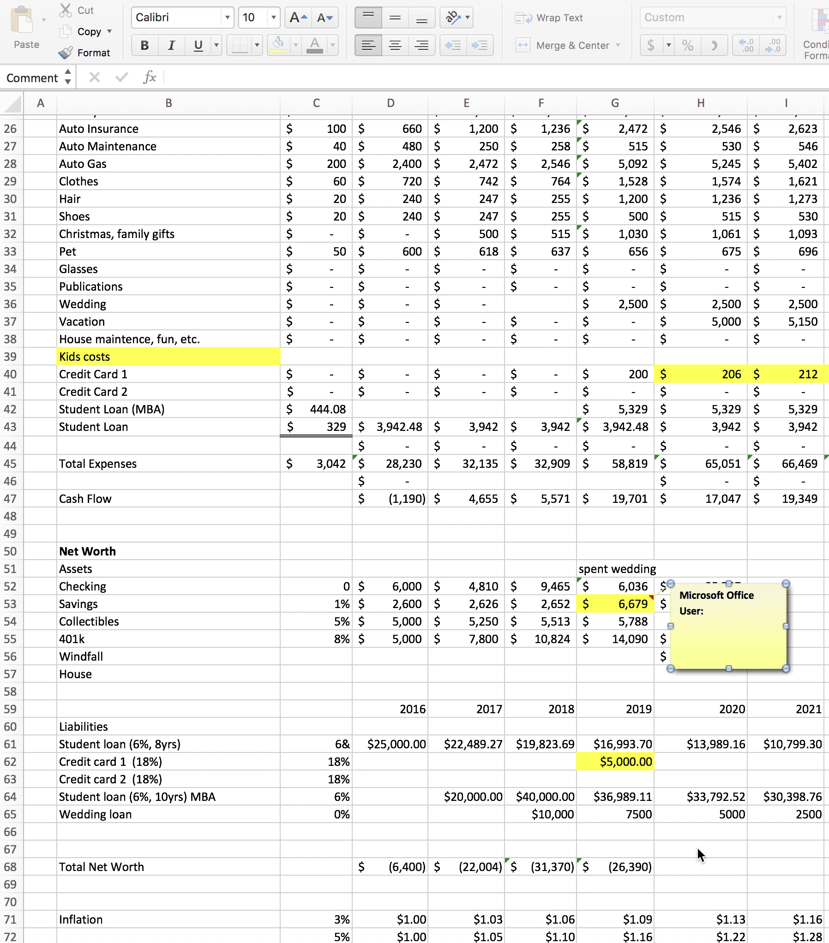
pyautogui.tripleClick(714, 615)
pyautogui.write('M')
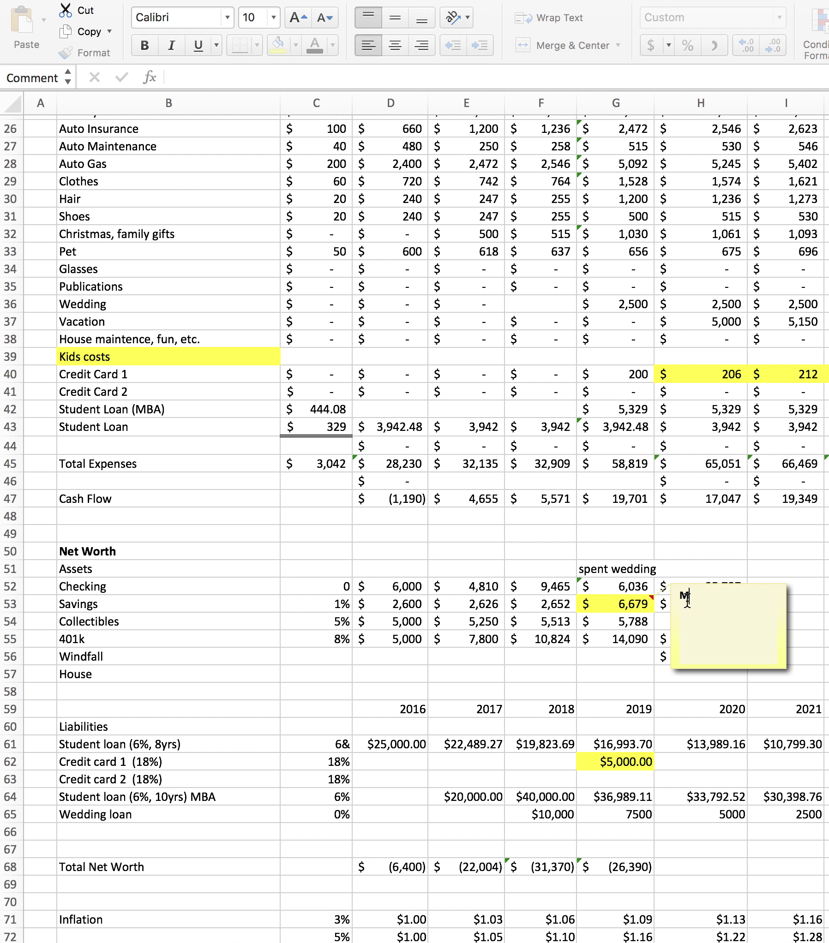
pyautogui.press('BackSpace')
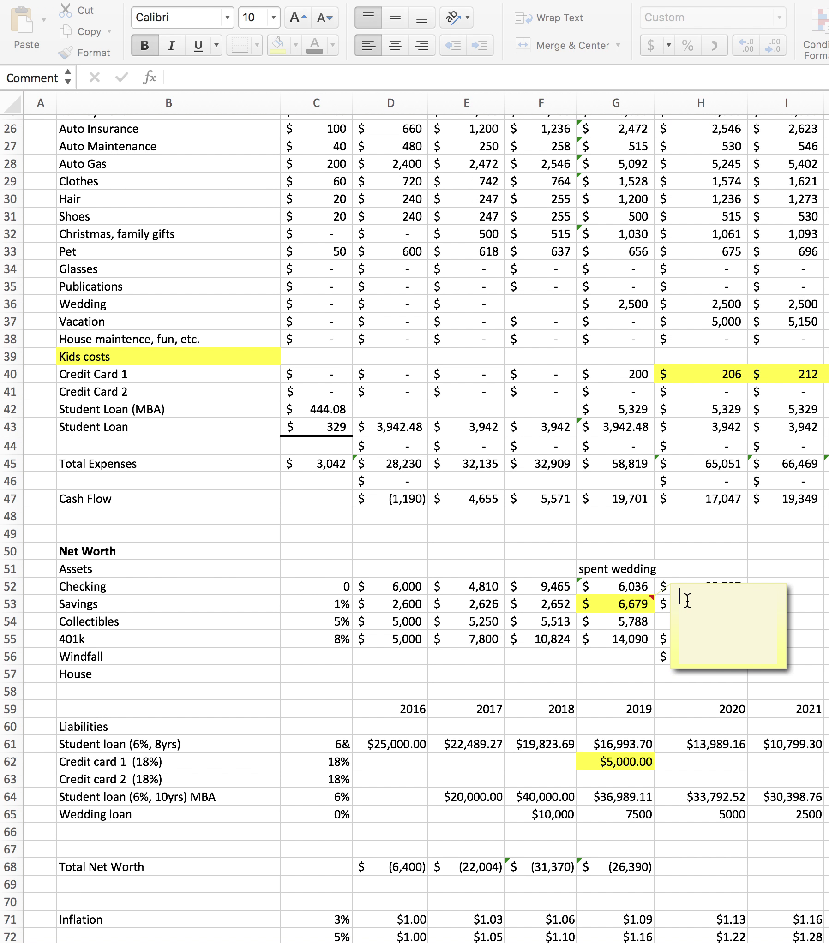
pyautogui.write('Added $5k due to marriage')
# Delete the $1,000,000.00 Windfall amount for 2020 in H56.
pyautogui.click(638, 675)
pyautogui.moveTo(652, 600)
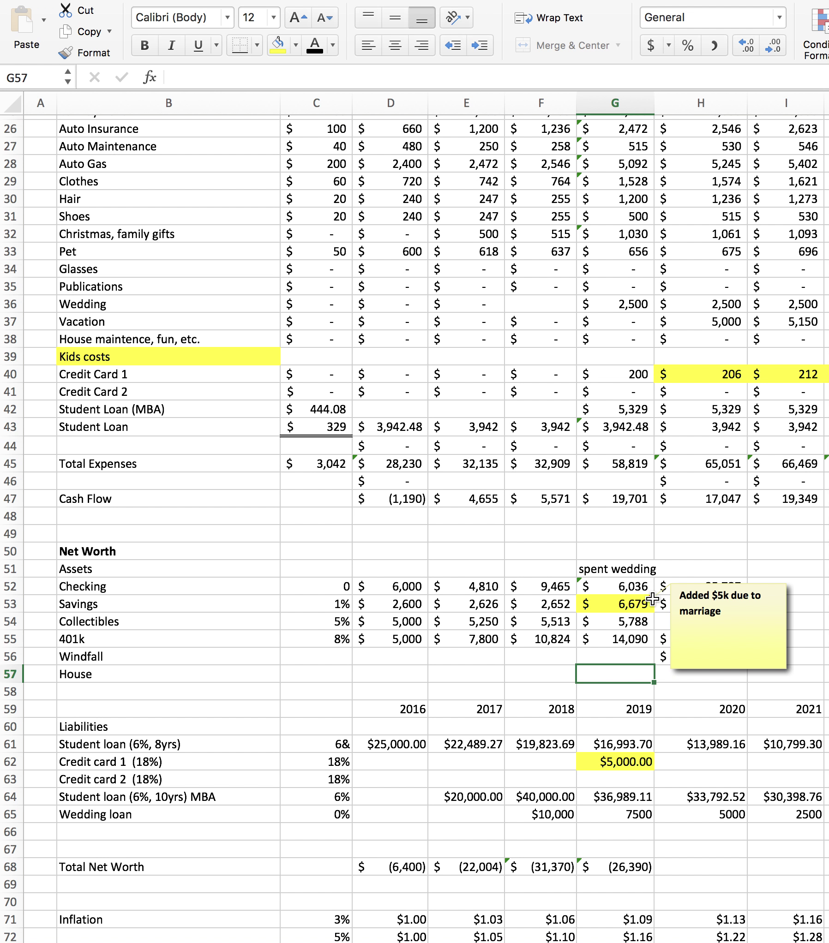
pyautogui.click(671, 689)
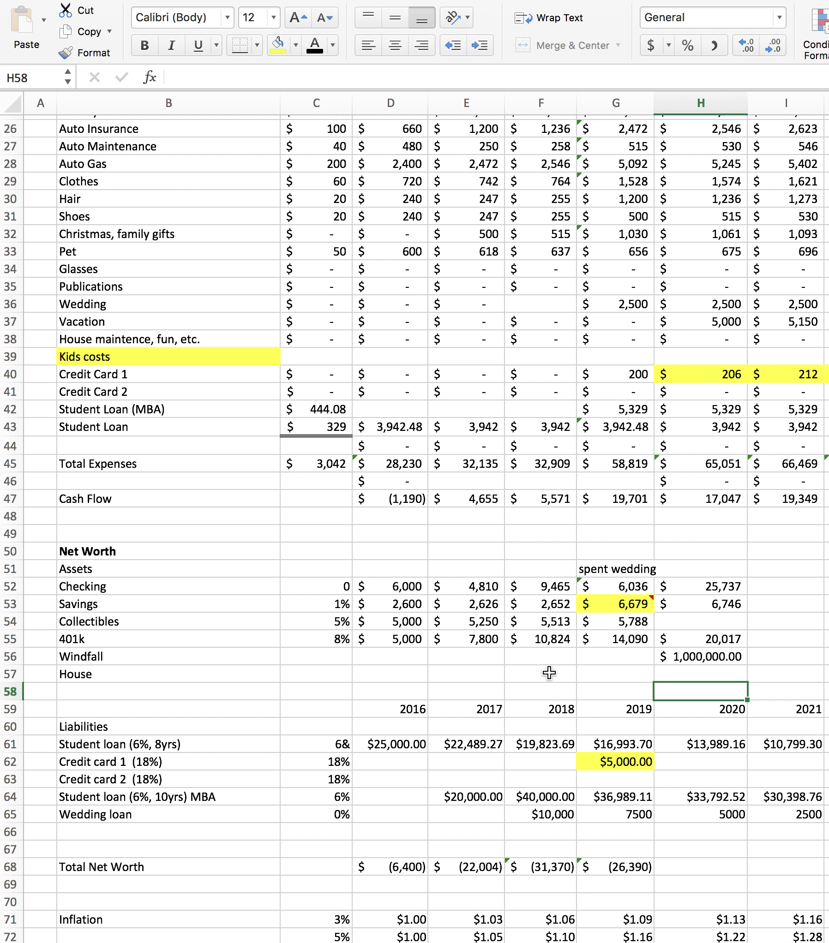
pyautogui.click(703, 656)
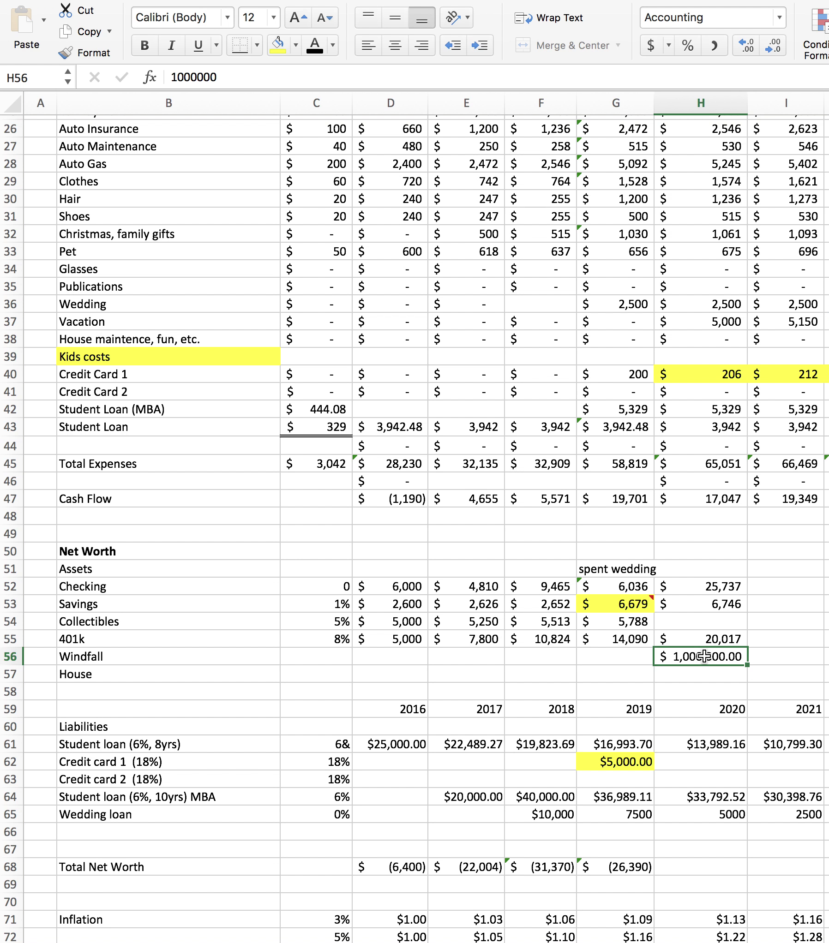
pyautogui.press('Delete')
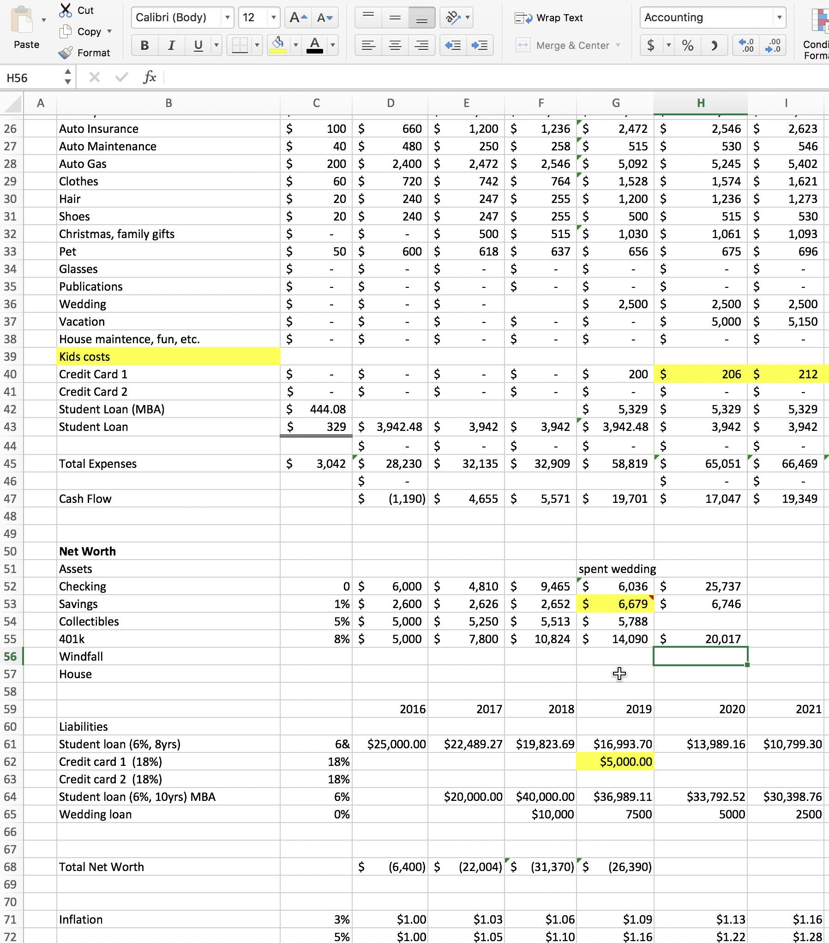
pyautogui.click(621, 670)
# Check the 2019 Credit card 1 balance of $5,000.00.
pyautogui.scroll(-3, 621, 670)
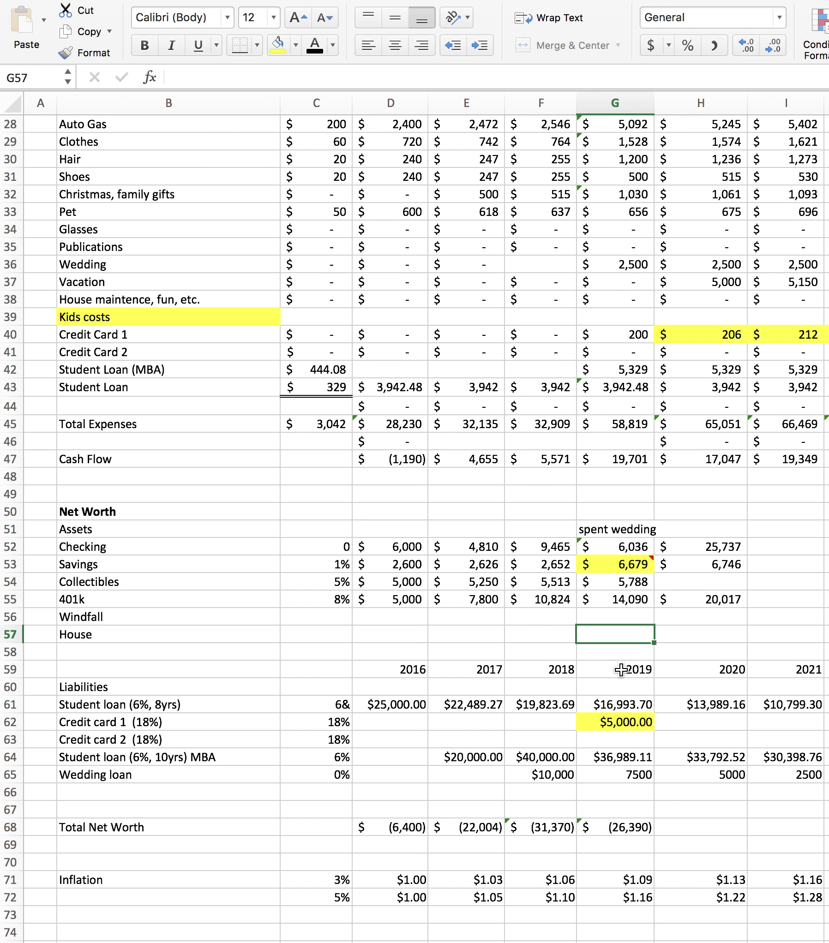
pyautogui.click(629, 697)
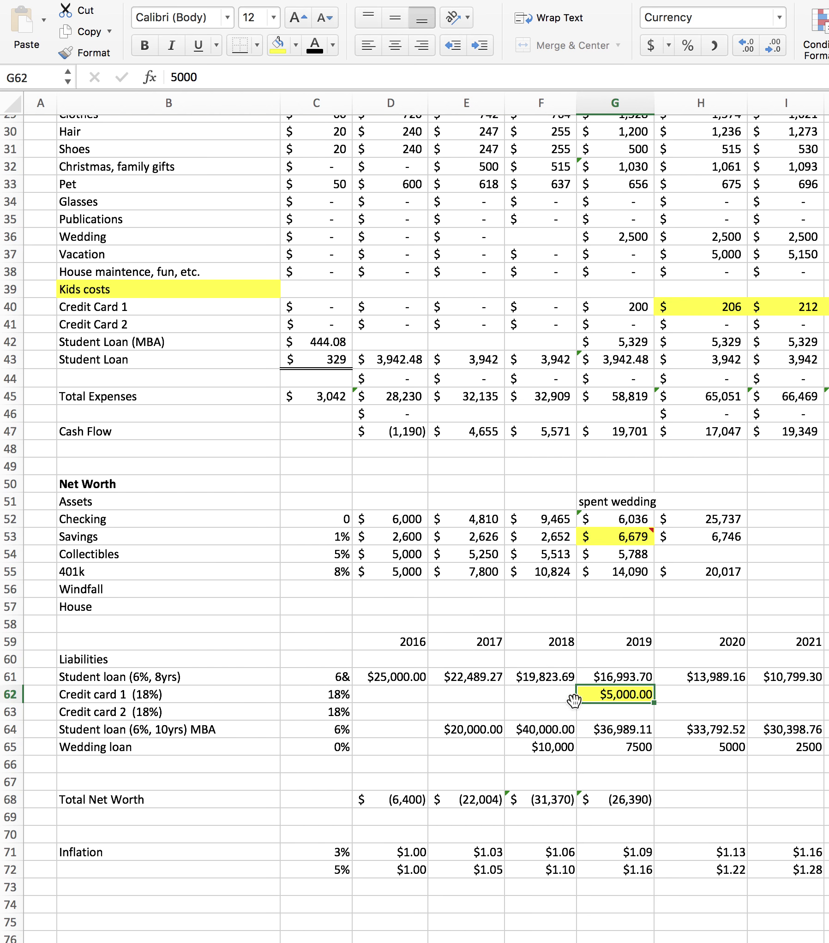
pyautogui.scroll(5, 615, 610)
pyautogui.scroll(4, 614, 610)
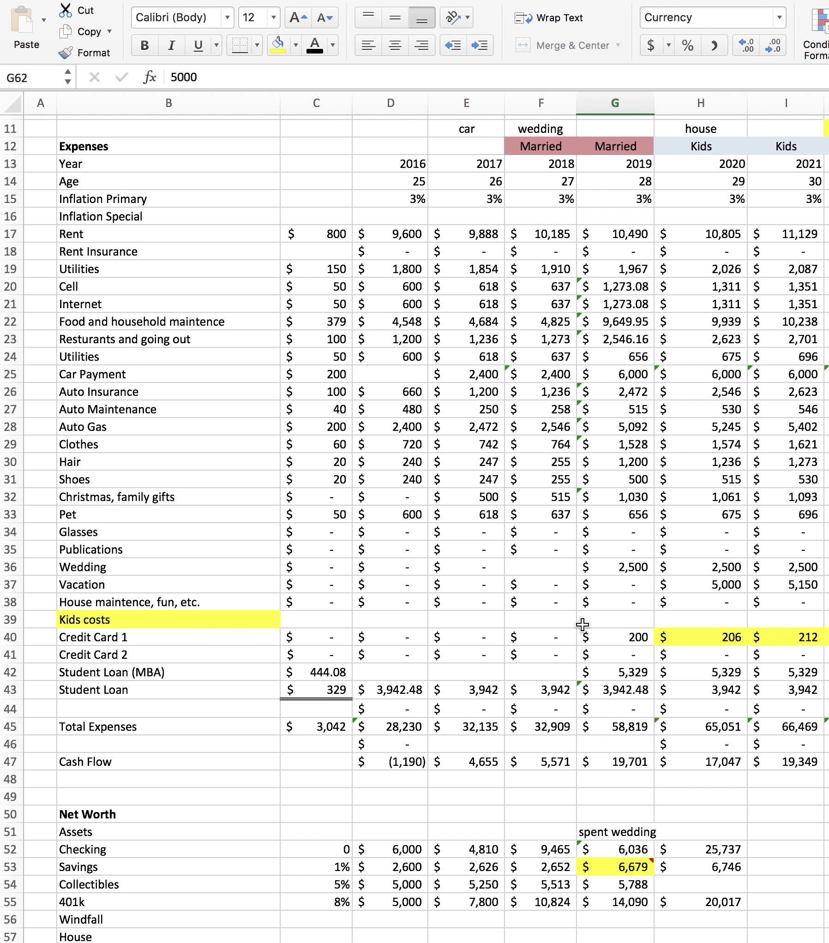
pyautogui.scroll(4, 582, 625)
pyautogui.click(620, 103)
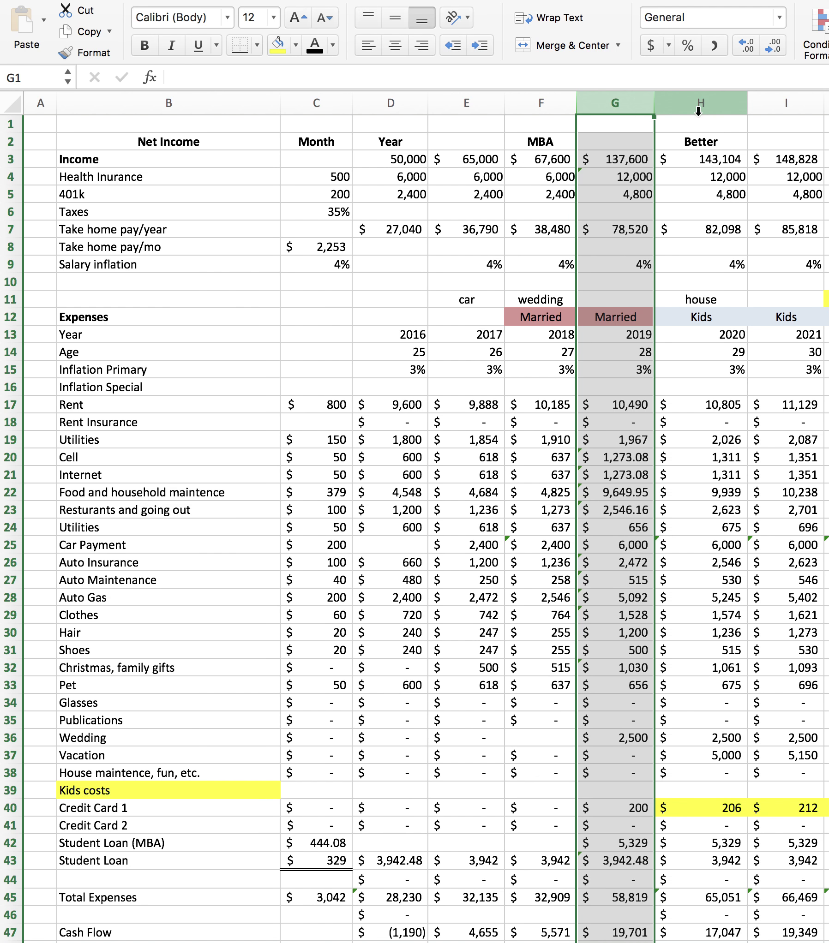
pyautogui.click(720, 100)
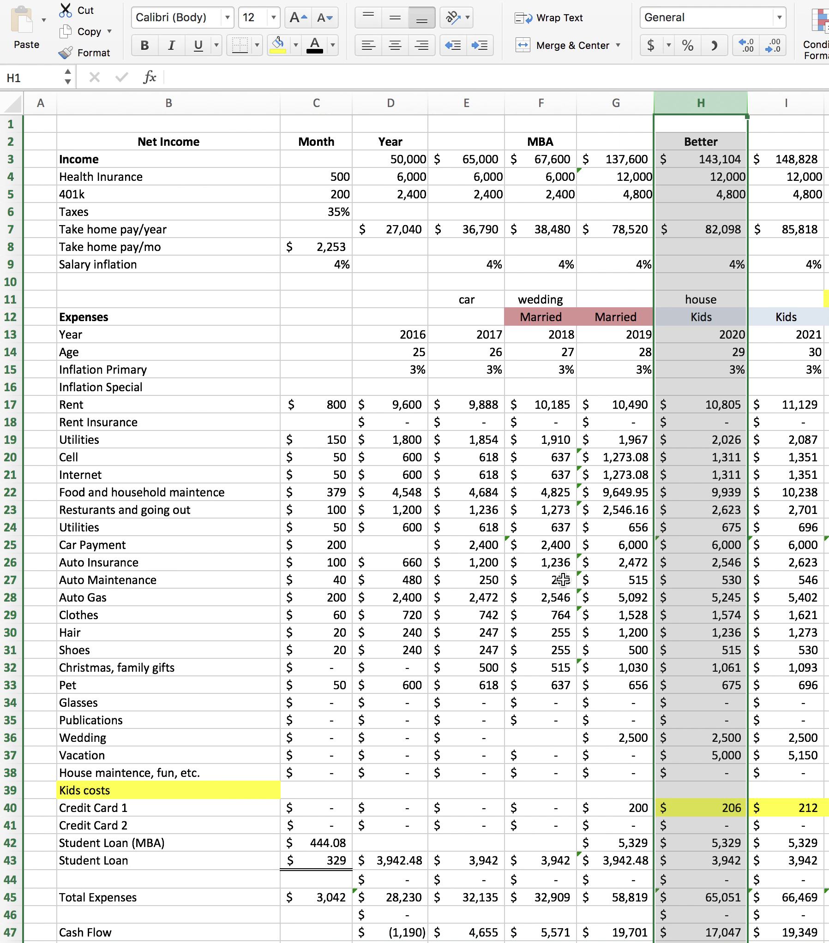
pyautogui.hscroll(3, 562, 580)
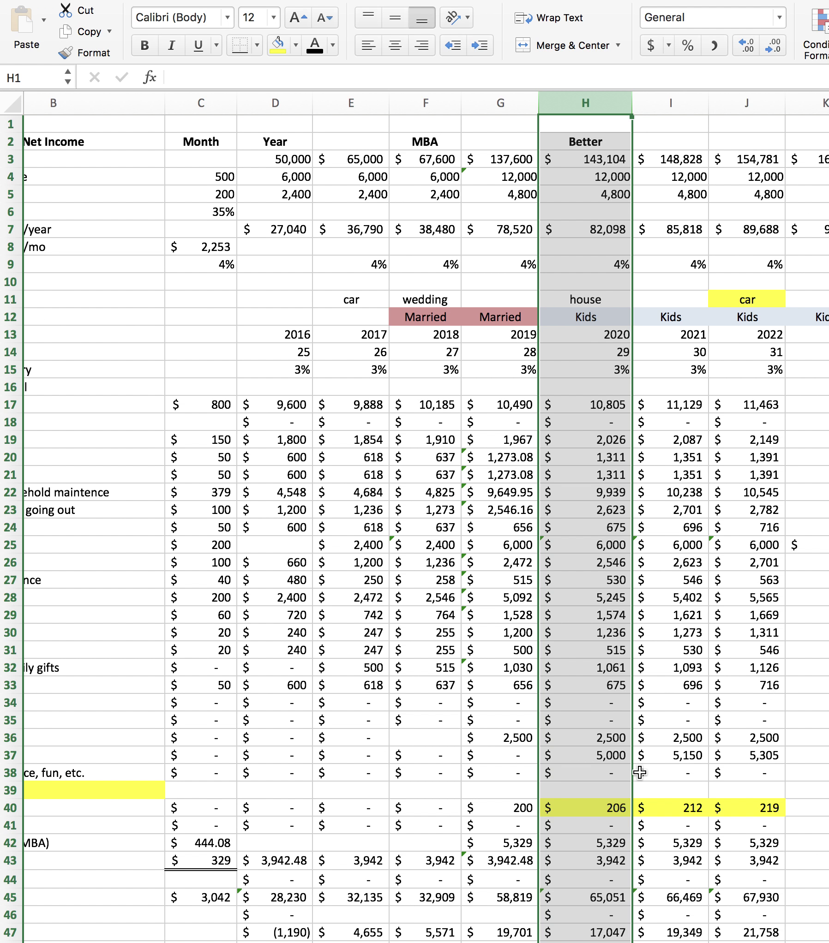
pyautogui.click(605, 759)
pyautogui.click(603, 737)
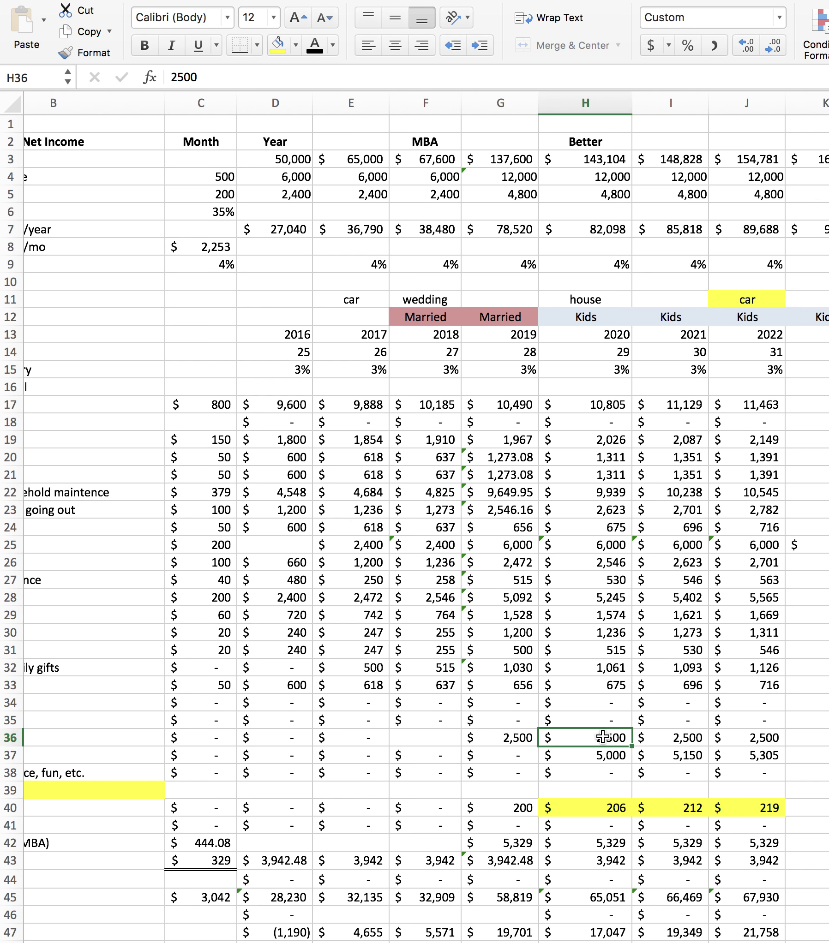
pyautogui.hscroll(-3, 583, 619)
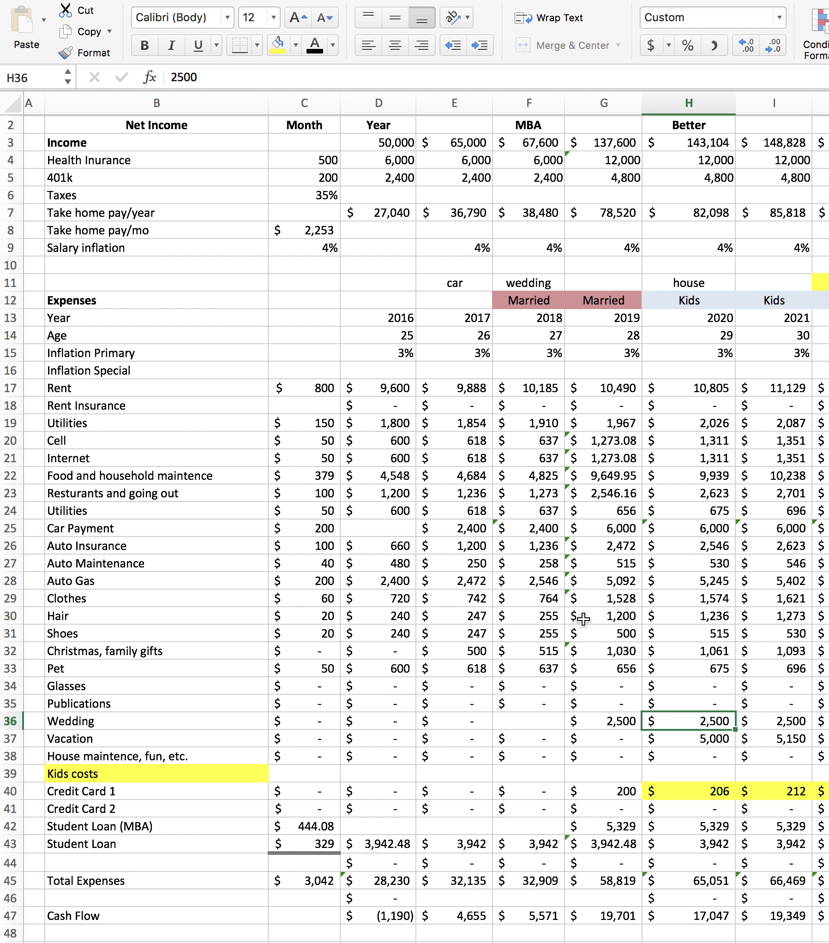
pyautogui.scroll(-1, 583, 620)
pyautogui.hscroll(1, 583, 619)
pyautogui.scroll(-3, 583, 620)
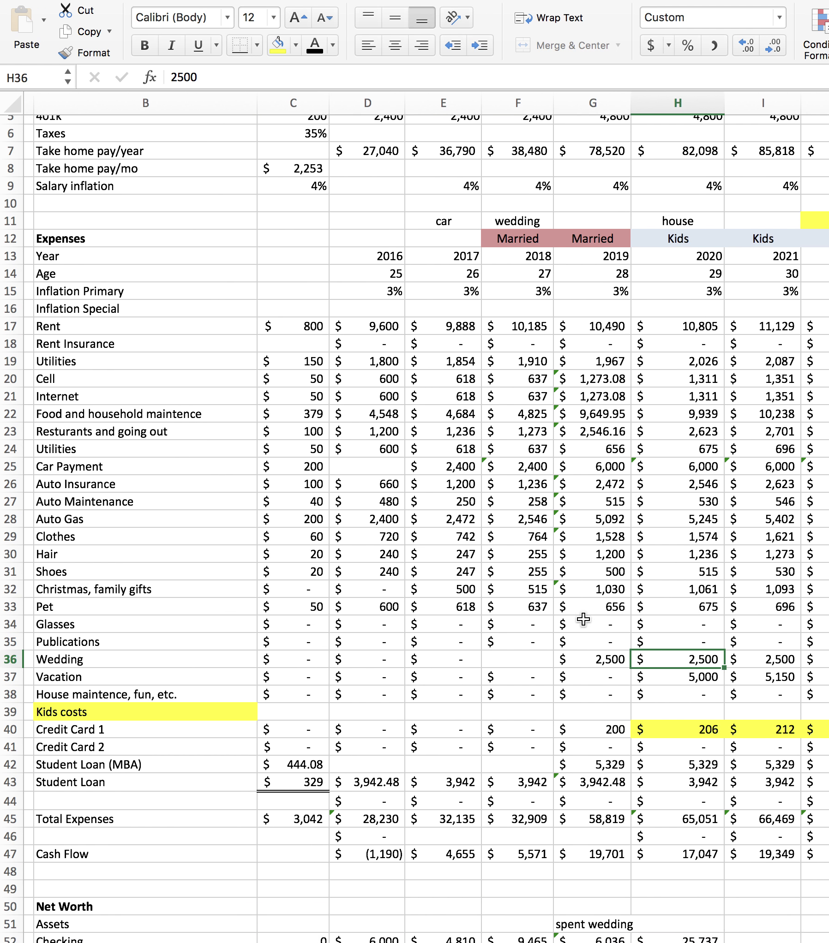
pyautogui.scroll(-5, 583, 620)
pyautogui.hscroll(-1, 583, 620)
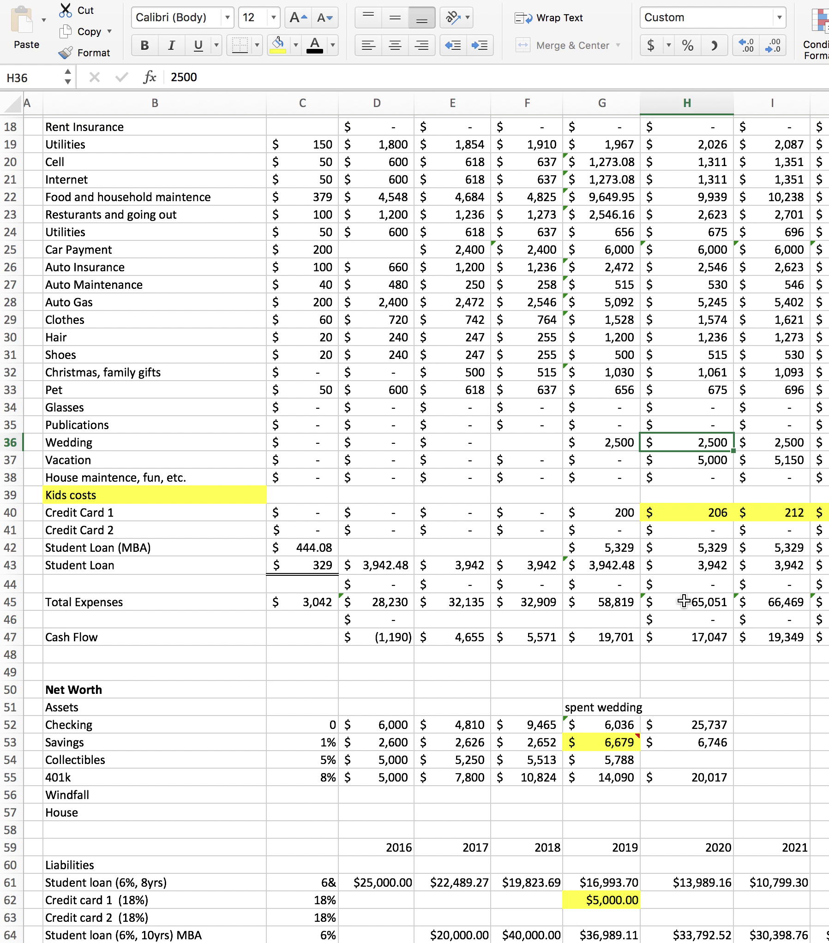
pyautogui.scroll(-1, 676, 660)
pyautogui.hscroll(-1, 676, 660)
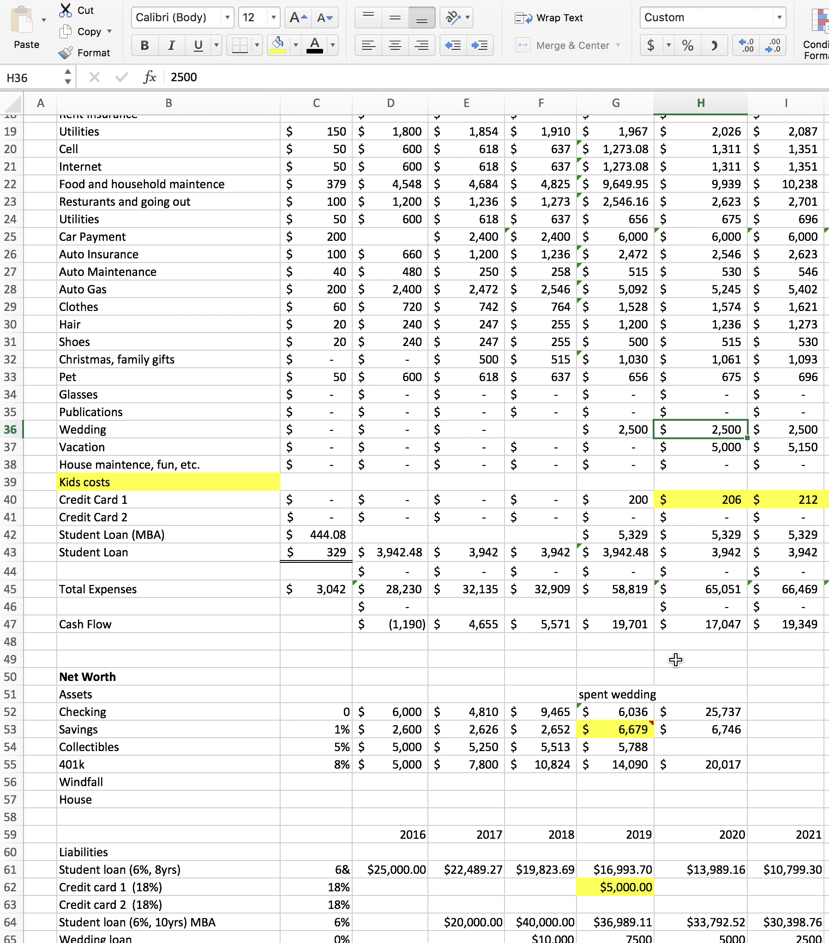
pyautogui.click(635, 499)
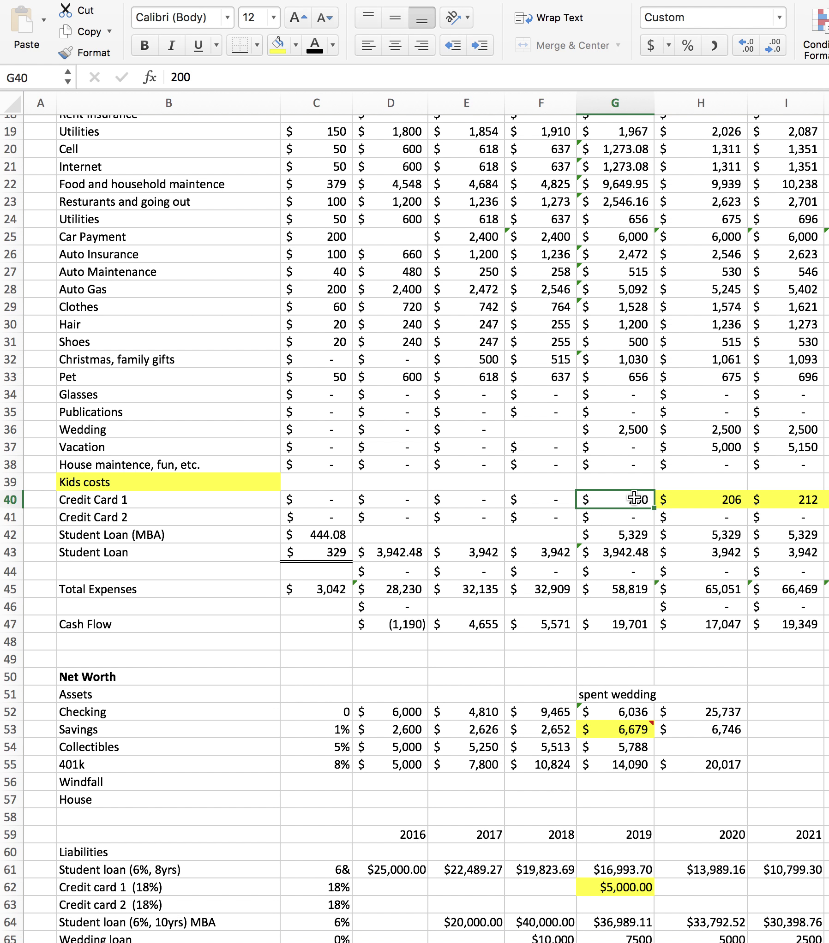
pyautogui.scroll(6, 634, 498)
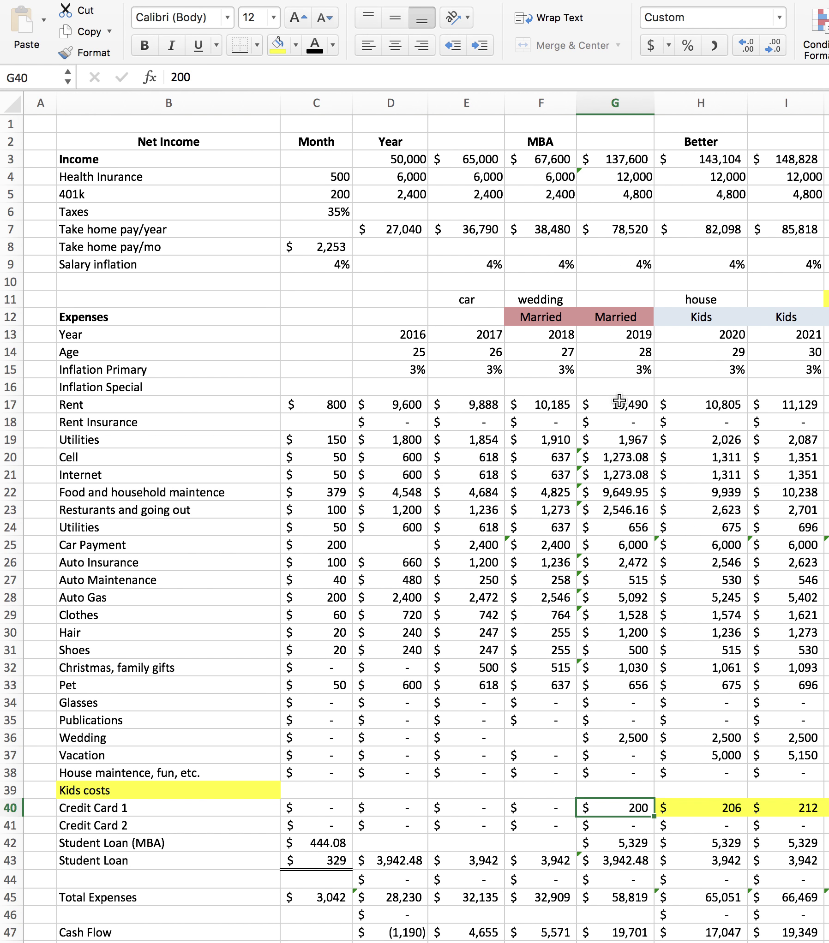
pyautogui.scroll(-7, 617, 470)
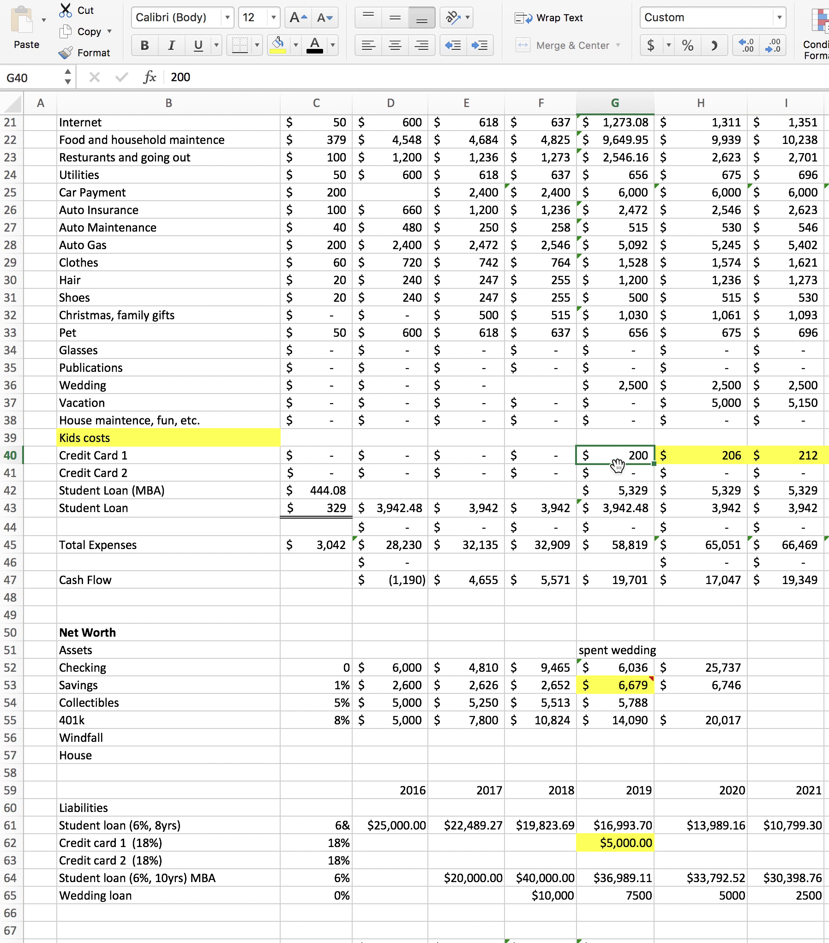
pyautogui.moveTo(623, 685)
pyautogui.click(630, 670)
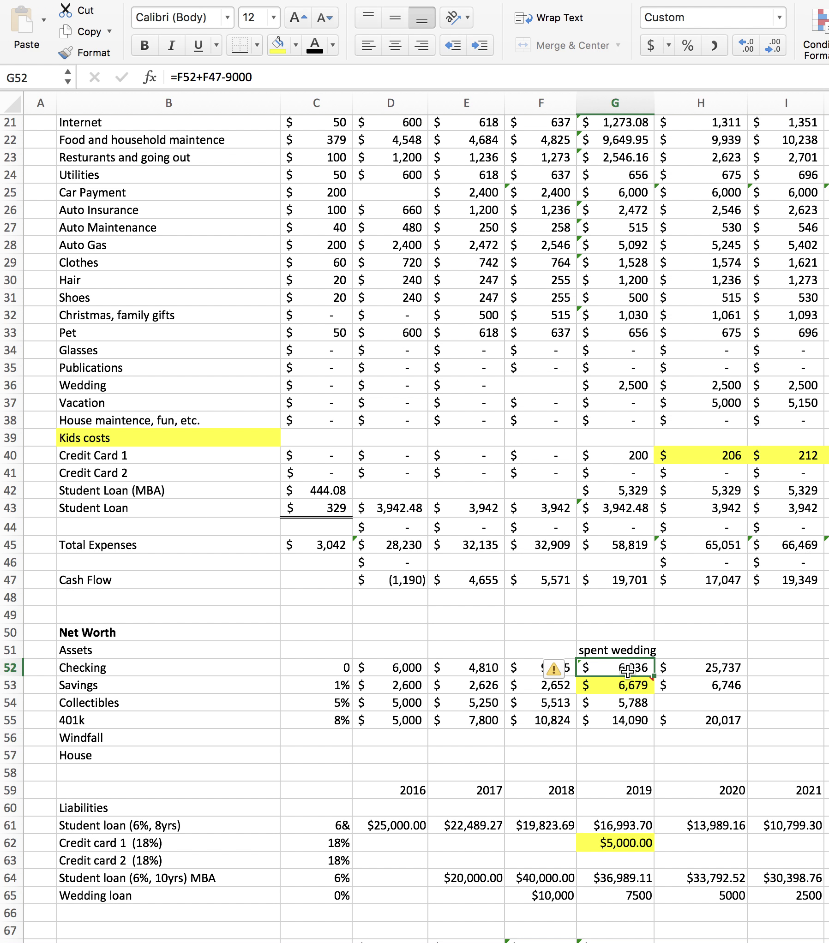
# Append -5000 to the 2020 Checking formula in H52, making it =G52+G47-5000.
pyautogui.click(720, 670)
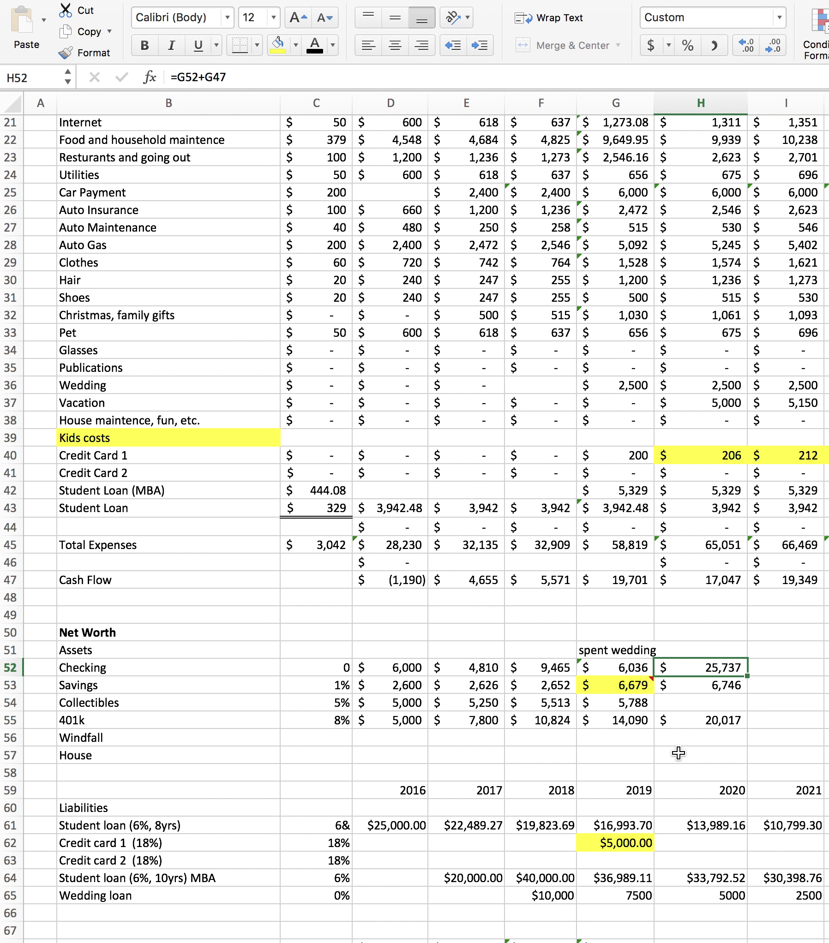
pyautogui.scroll(5, 678, 754)
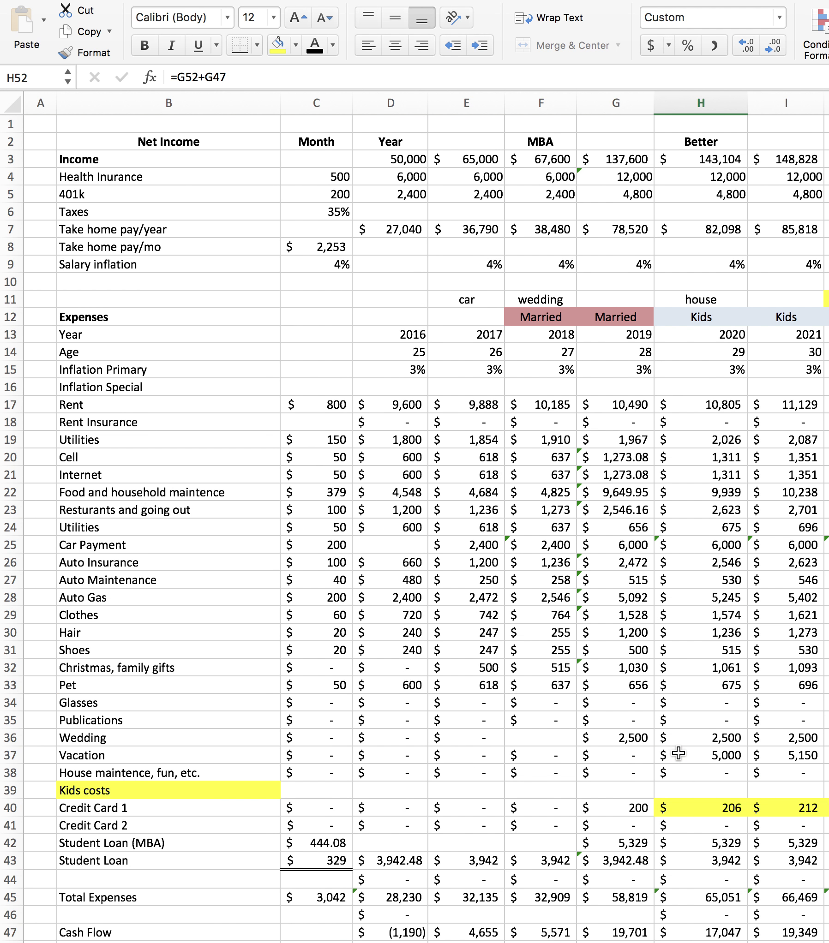
pyautogui.scroll(-5, 699, 519)
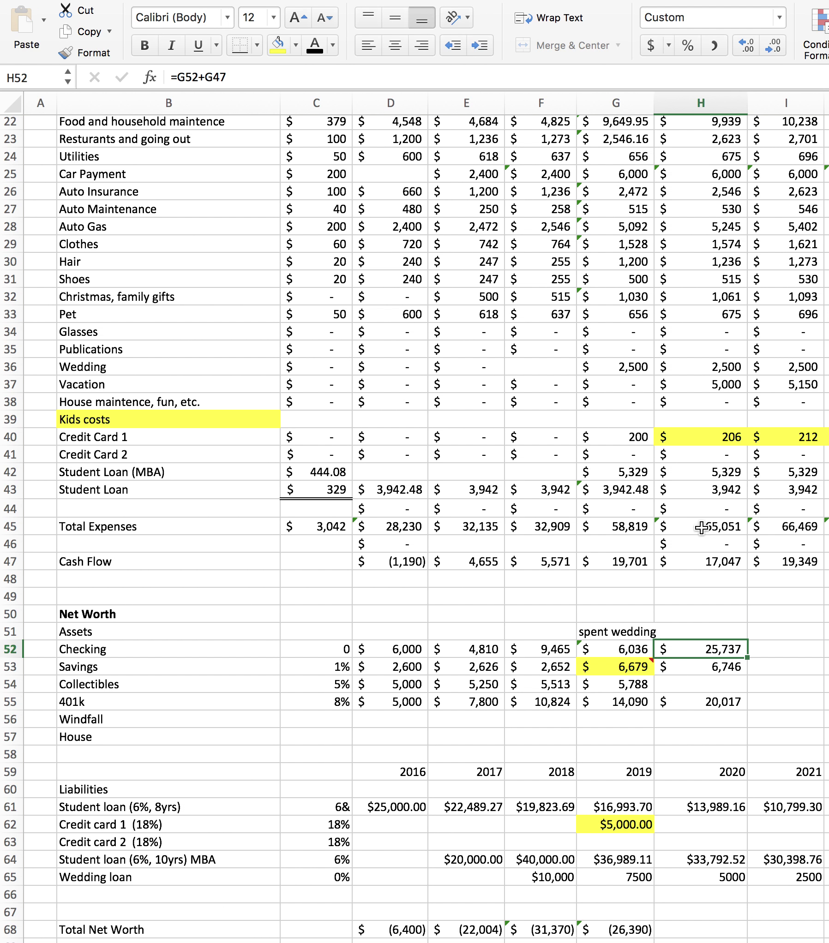
pyautogui.doubleClick(714, 650)
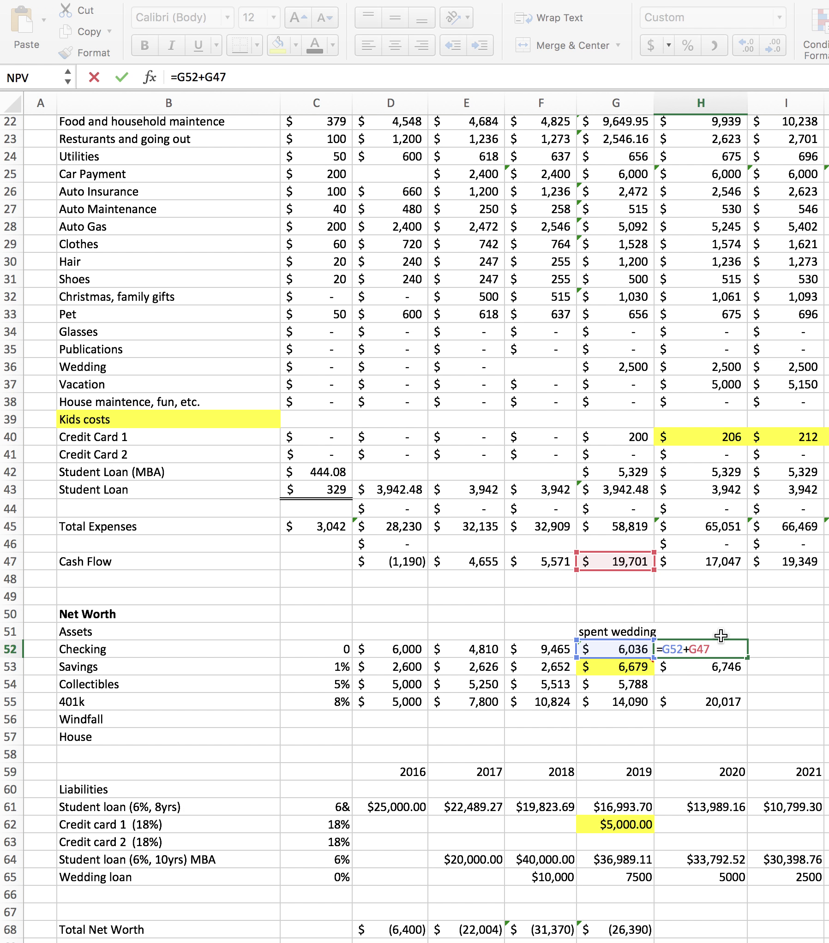
pyautogui.hotkey('ctrl', 'Return')
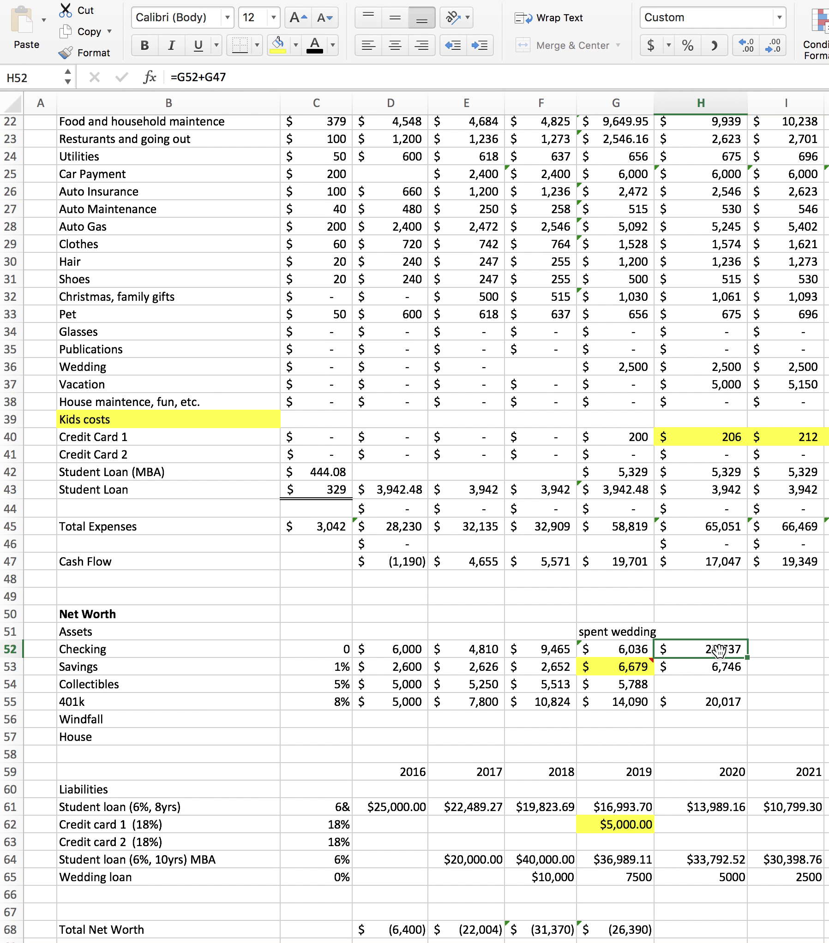
pyautogui.click(242, 77)
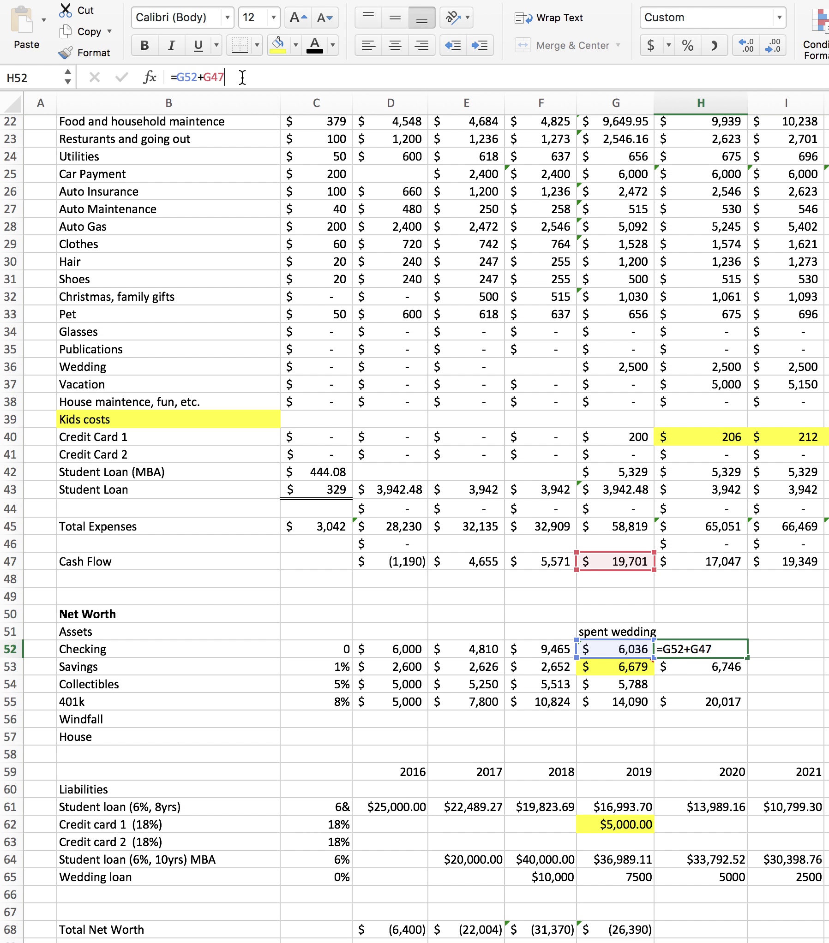
pyautogui.write('-')
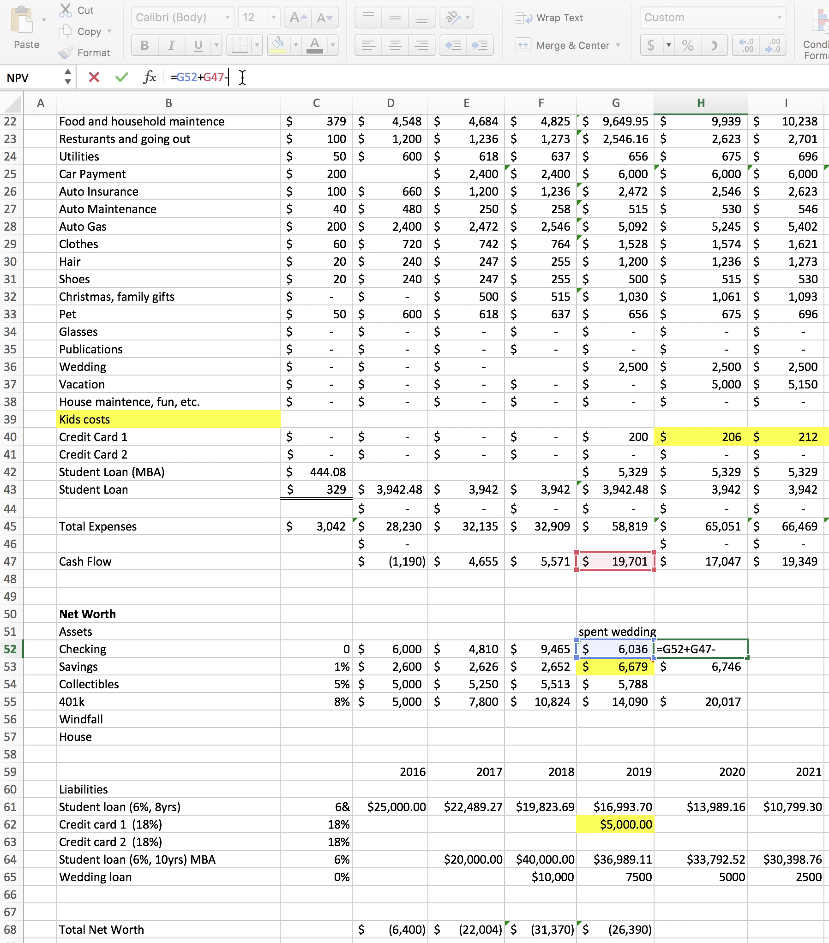
pyautogui.write('5000')
pyautogui.press('Return')
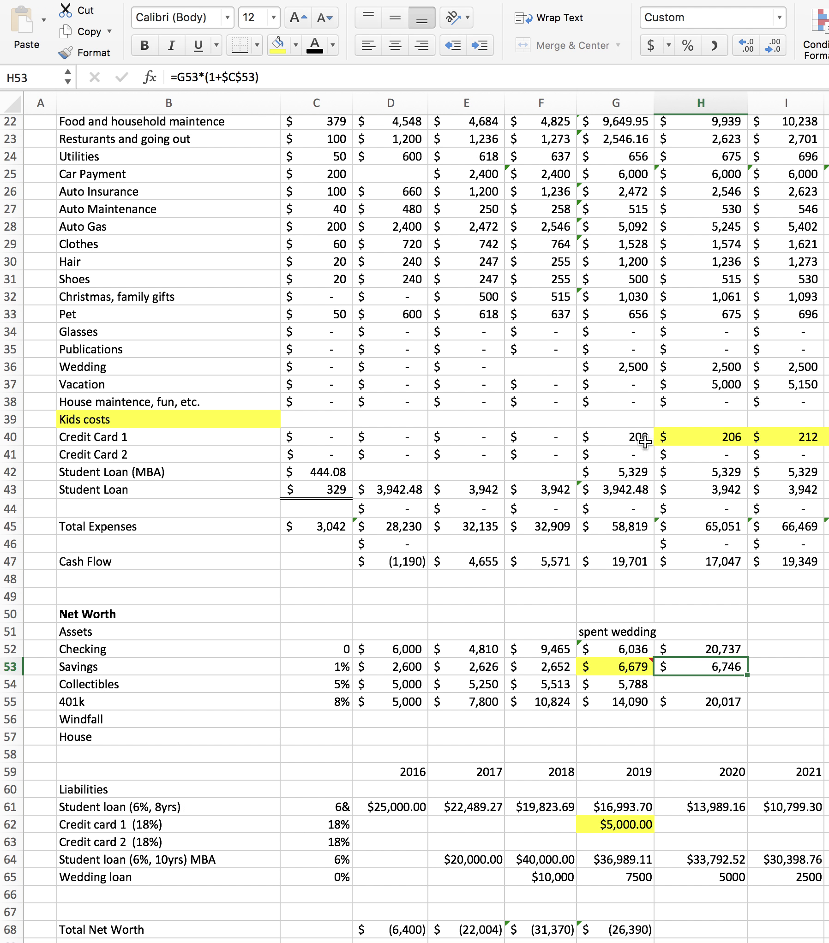
# Enter 0 as the 2020 Credit Card 1 amount in H40.
pyautogui.click(715, 440)
pyautogui.write('0')
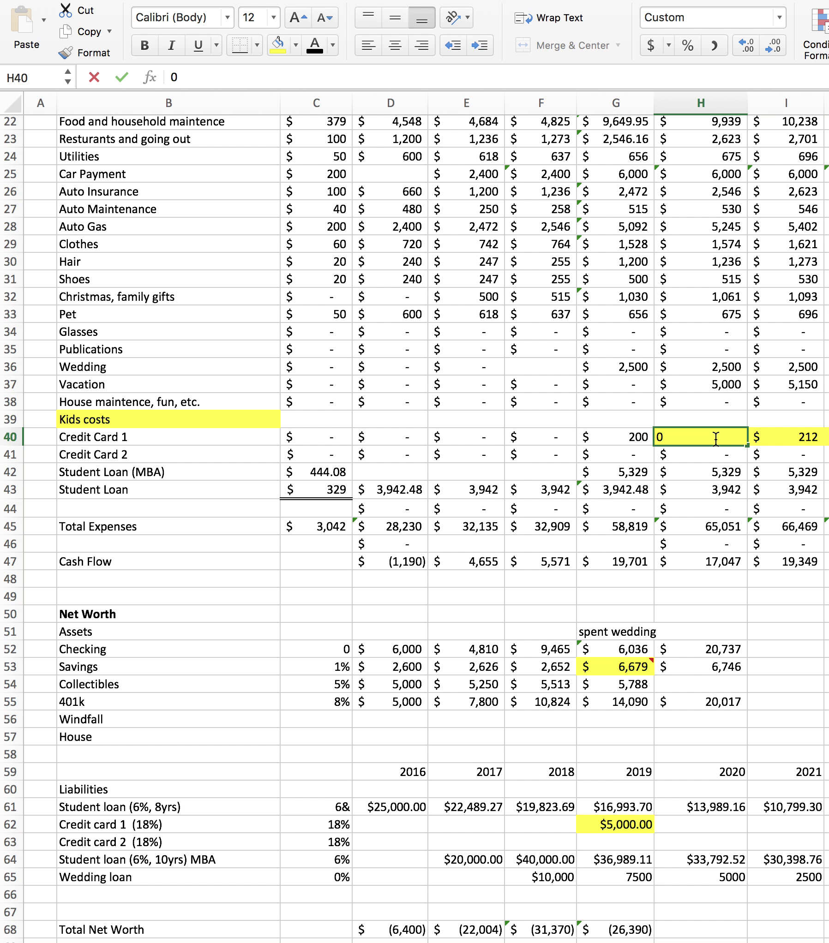
pyautogui.click(792, 434)
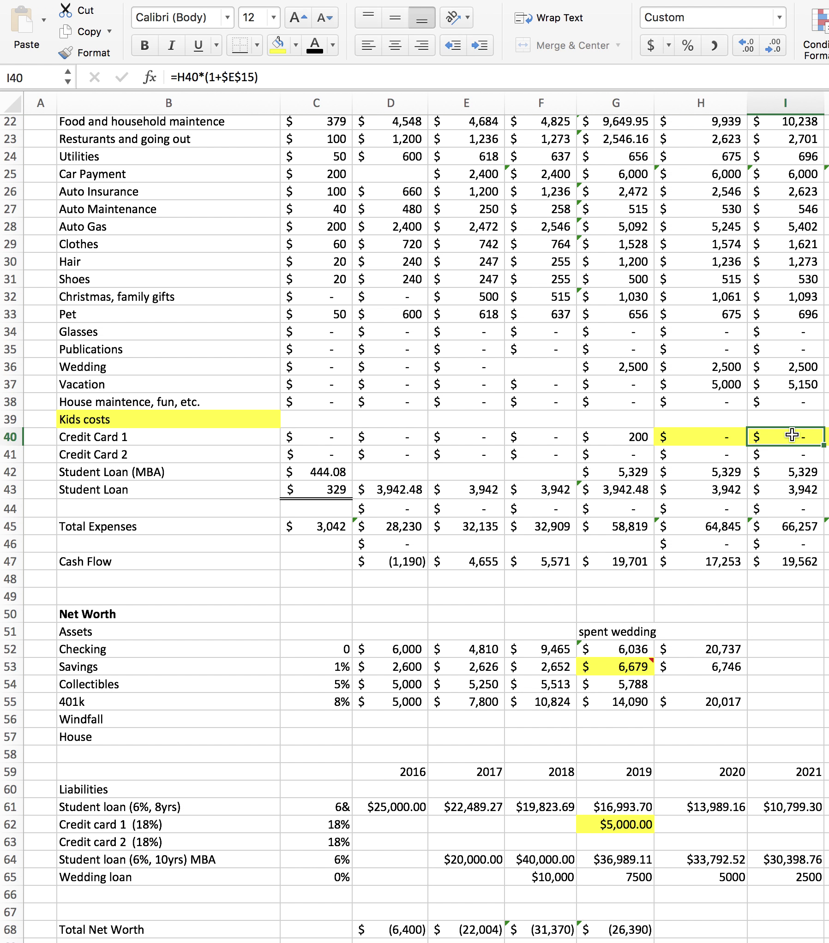
pyautogui.click(713, 450)
# Change the 2019 Credit Card 1 amount in G40 from 200 to 2,400.
pyautogui.click(644, 436)
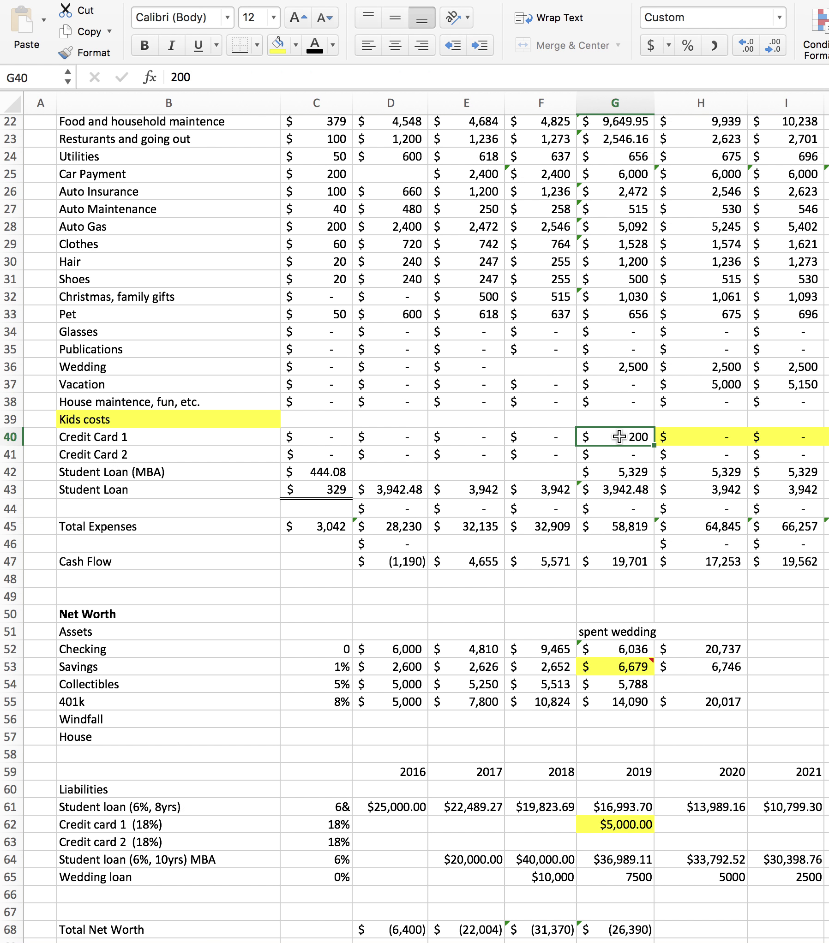
pyautogui.write('2400')
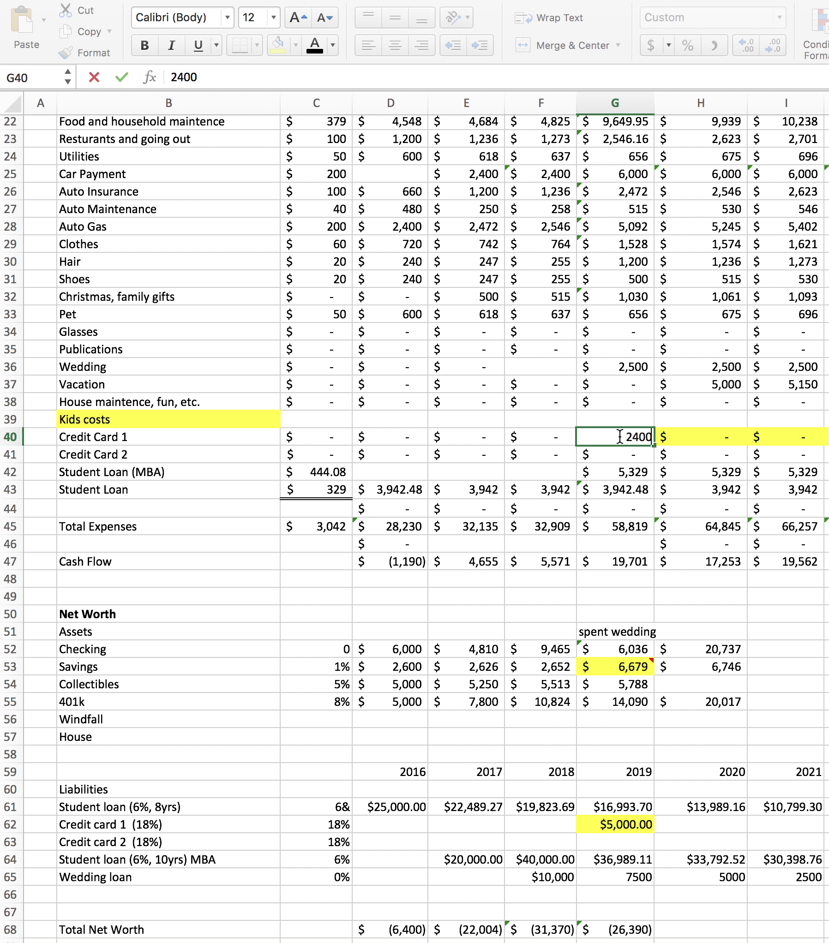
pyautogui.click(619, 592)
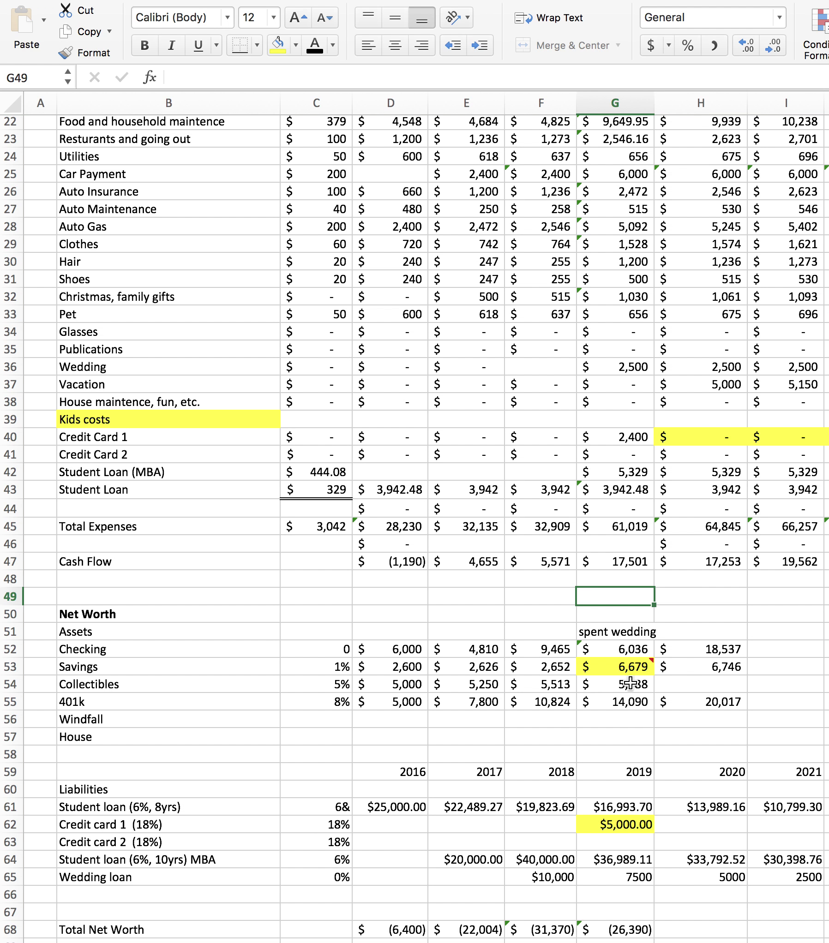
pyautogui.click(697, 668)
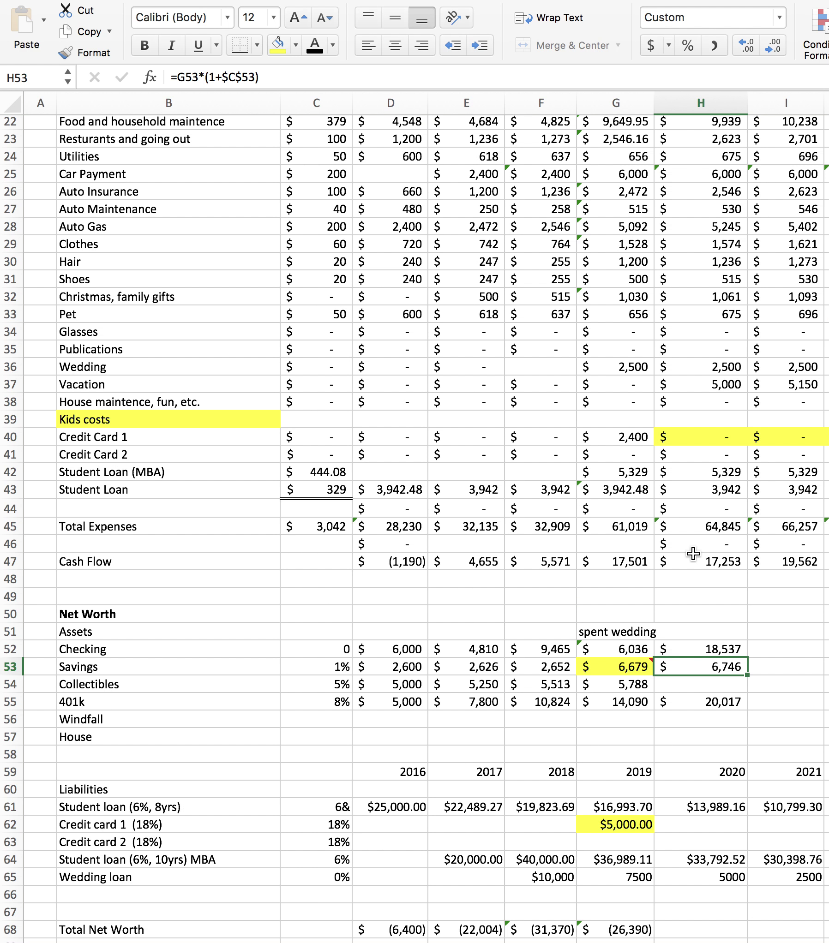
pyautogui.click(626, 438)
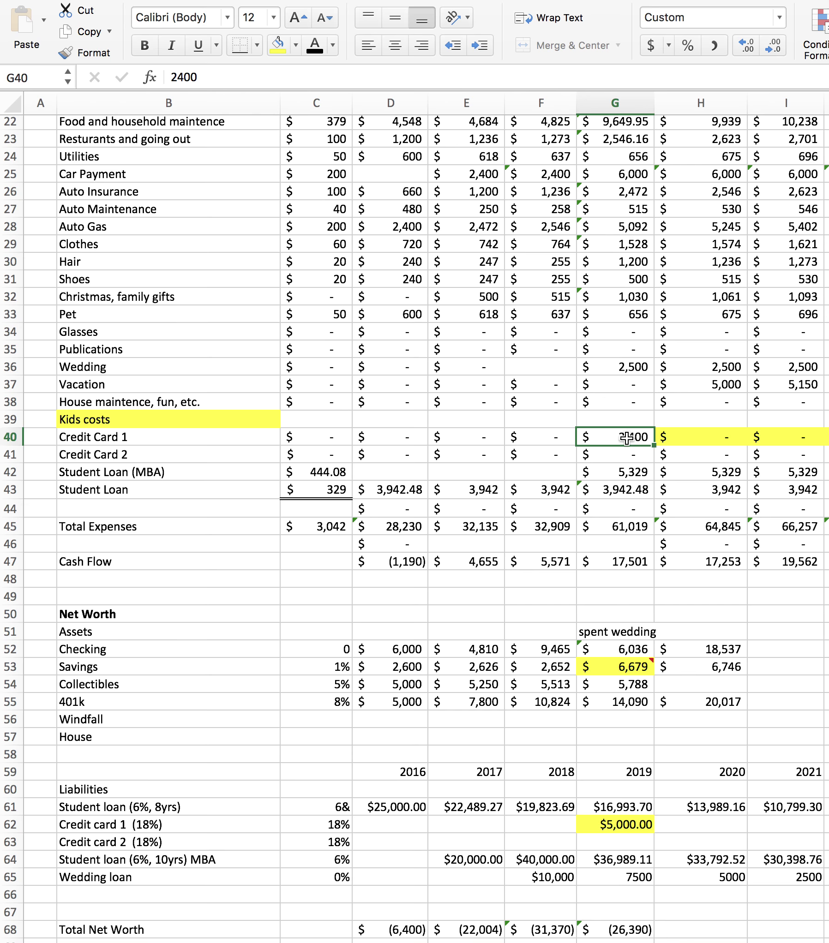
pyautogui.scroll(7, 626, 437)
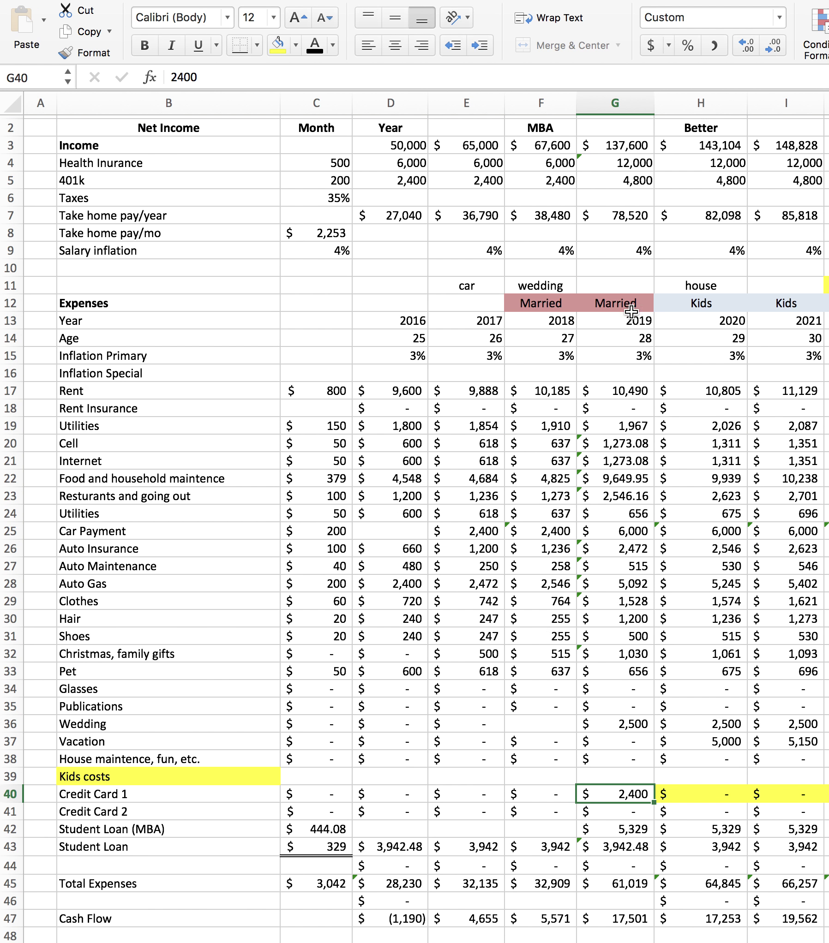
# Locate and select the 2020 Checking balance cell H52.
pyautogui.scroll(-10, 621, 333)
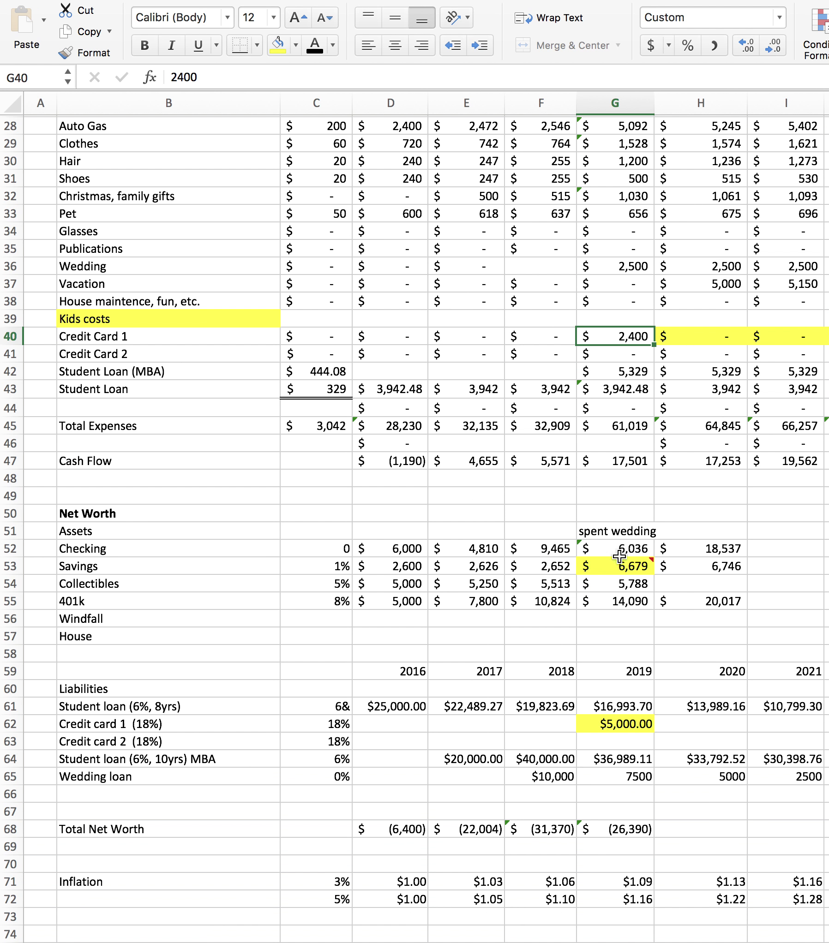
pyautogui.scroll(5, 636, 544)
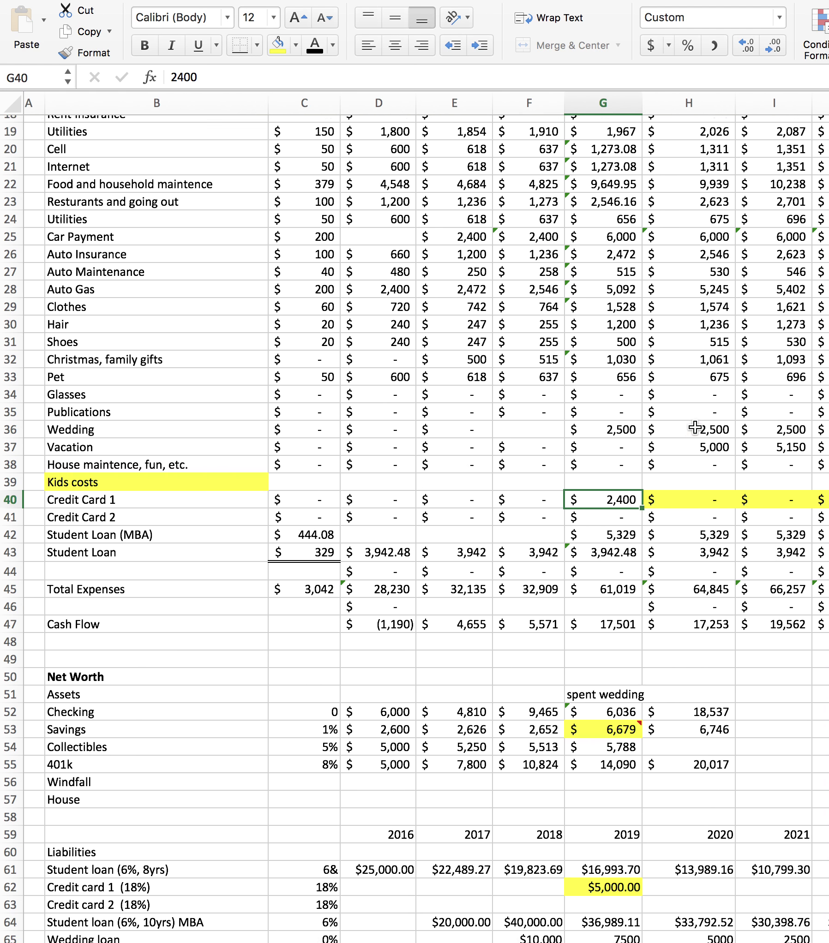
pyautogui.scroll(-2, 695, 428)
pyautogui.click(707, 677)
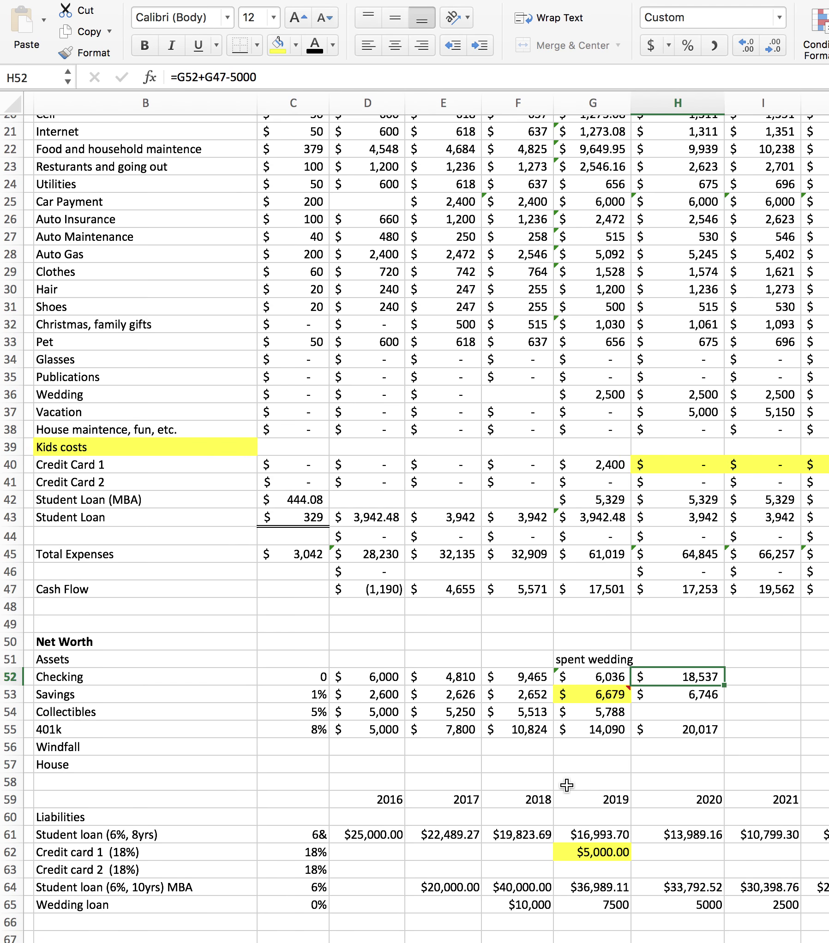
pyautogui.scroll(2, 579, 763)
pyautogui.hscroll(2, 578, 763)
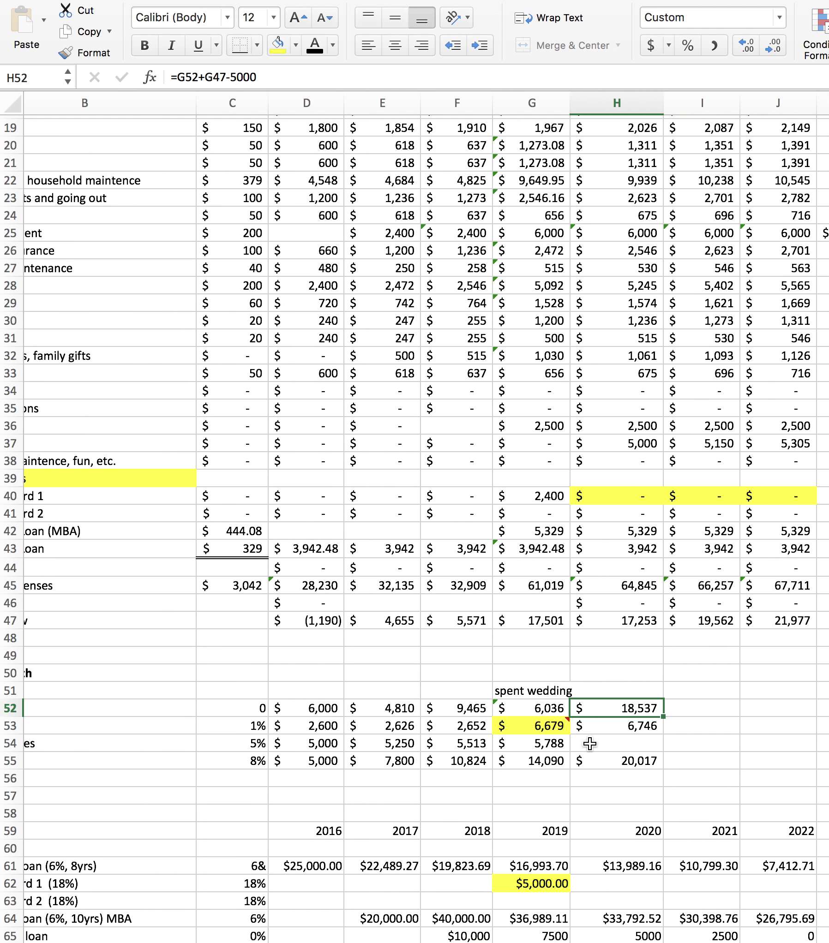
pyautogui.rightClick(622, 708)
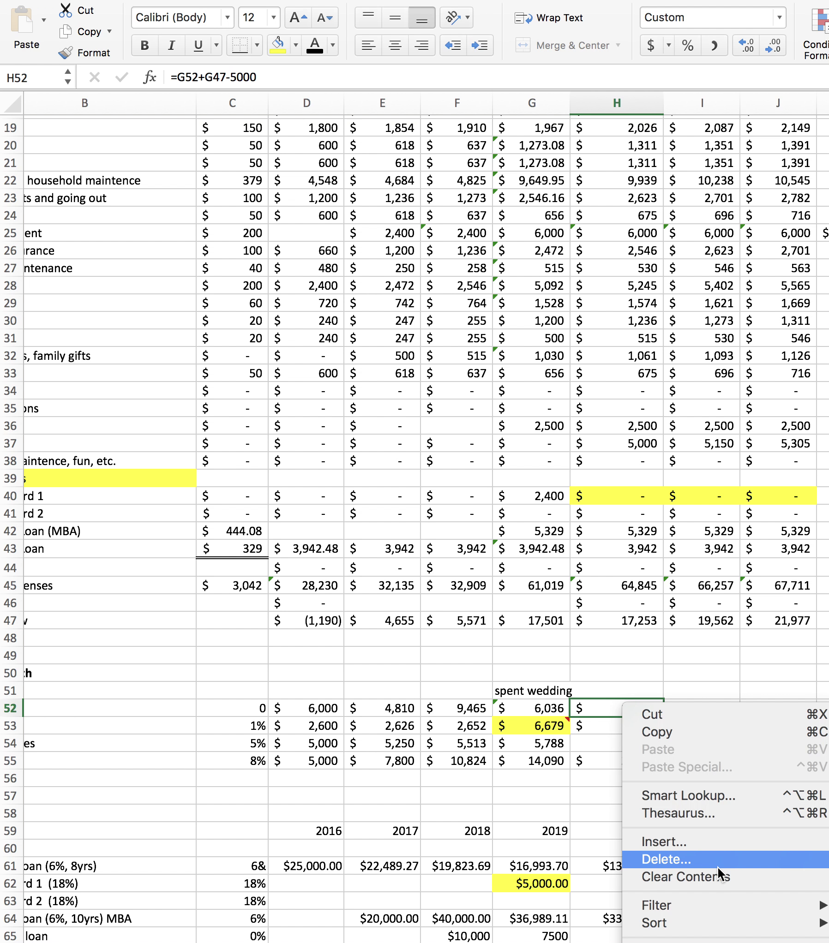
pyautogui.click(567, 799)
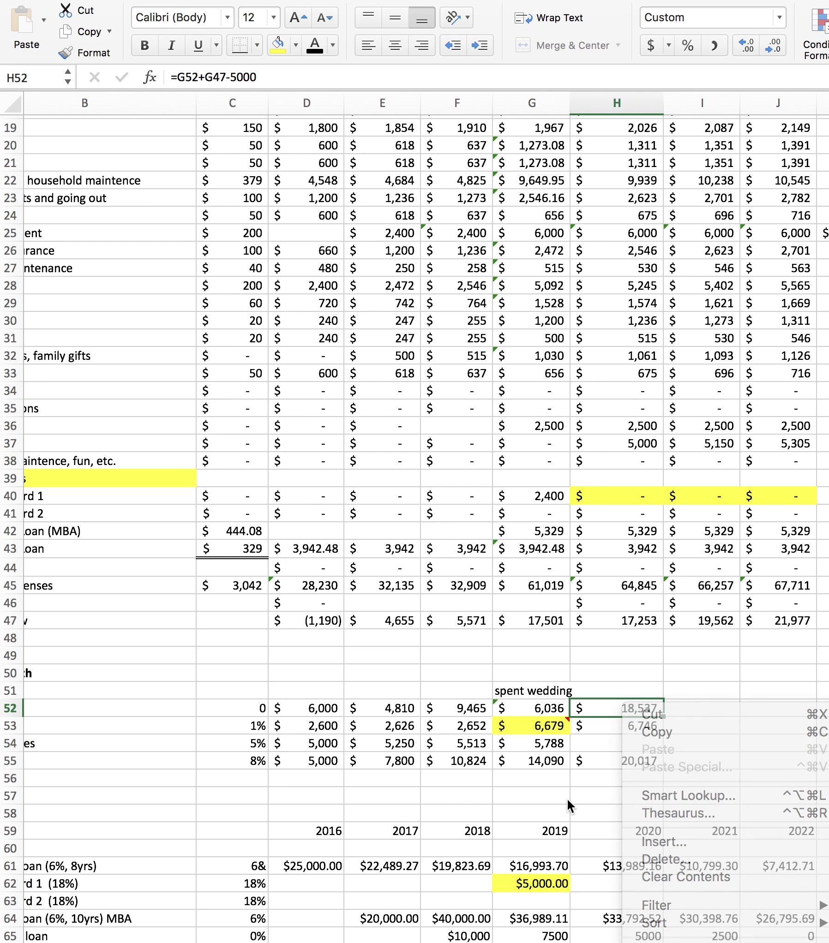
pyautogui.scroll(-5, 567, 798)
pyautogui.hscroll(-1, 568, 798)
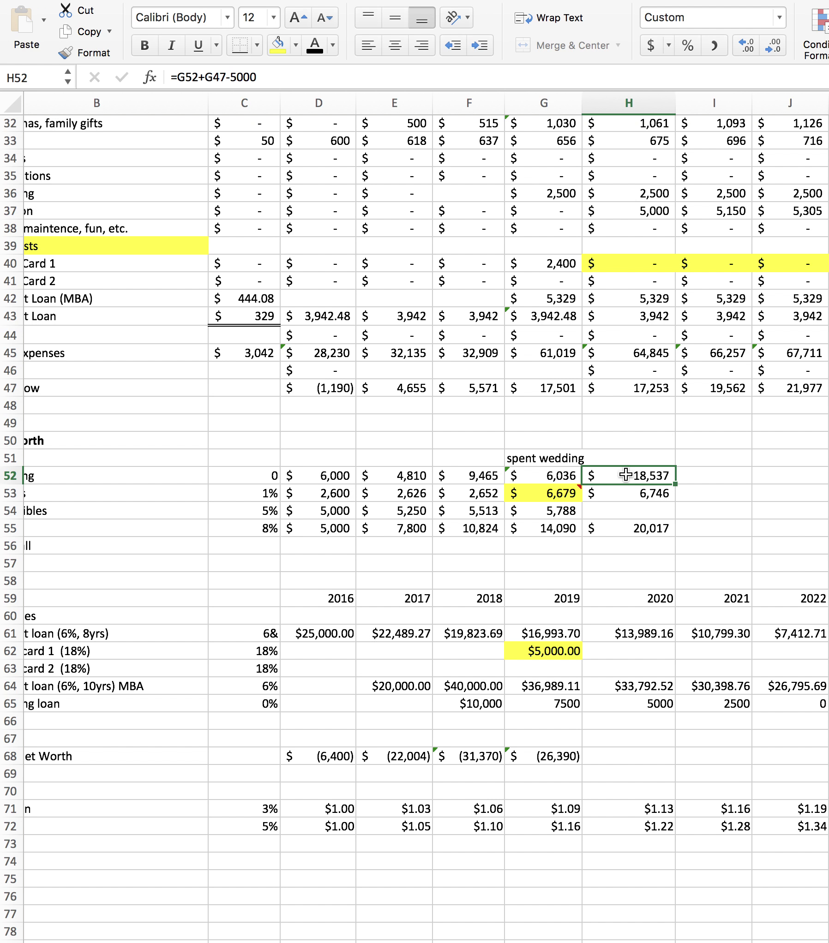
# Attach a comment reading 'Paid off credit card' to H52.
pyautogui.rightClick(625, 473)
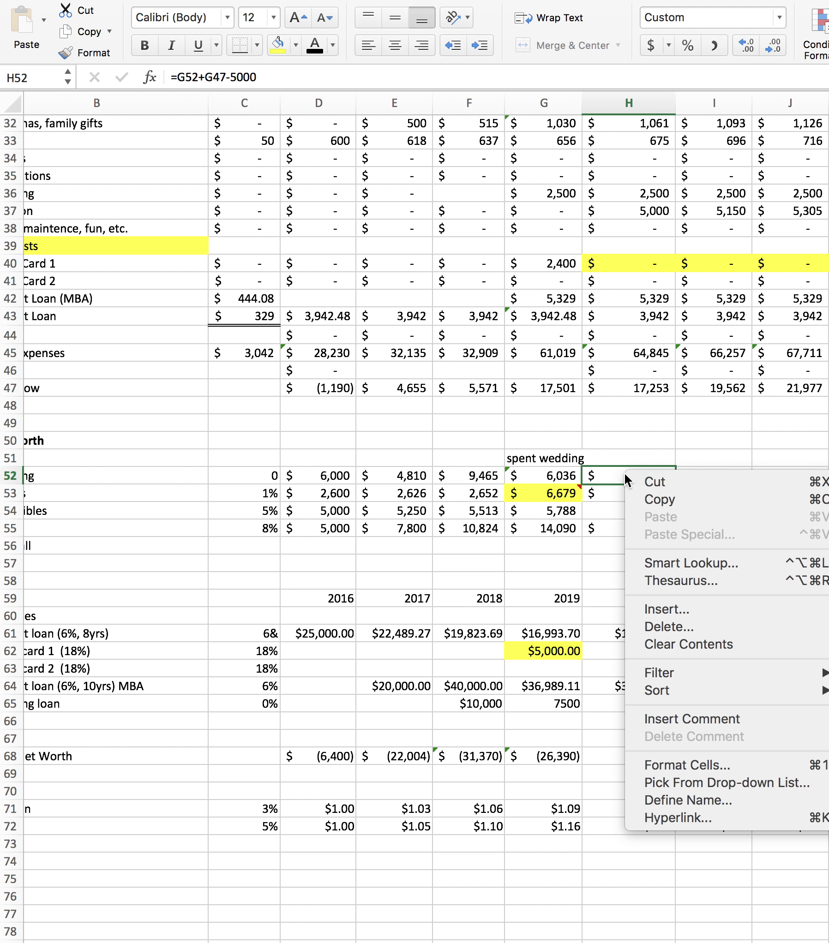
pyautogui.click(692, 721)
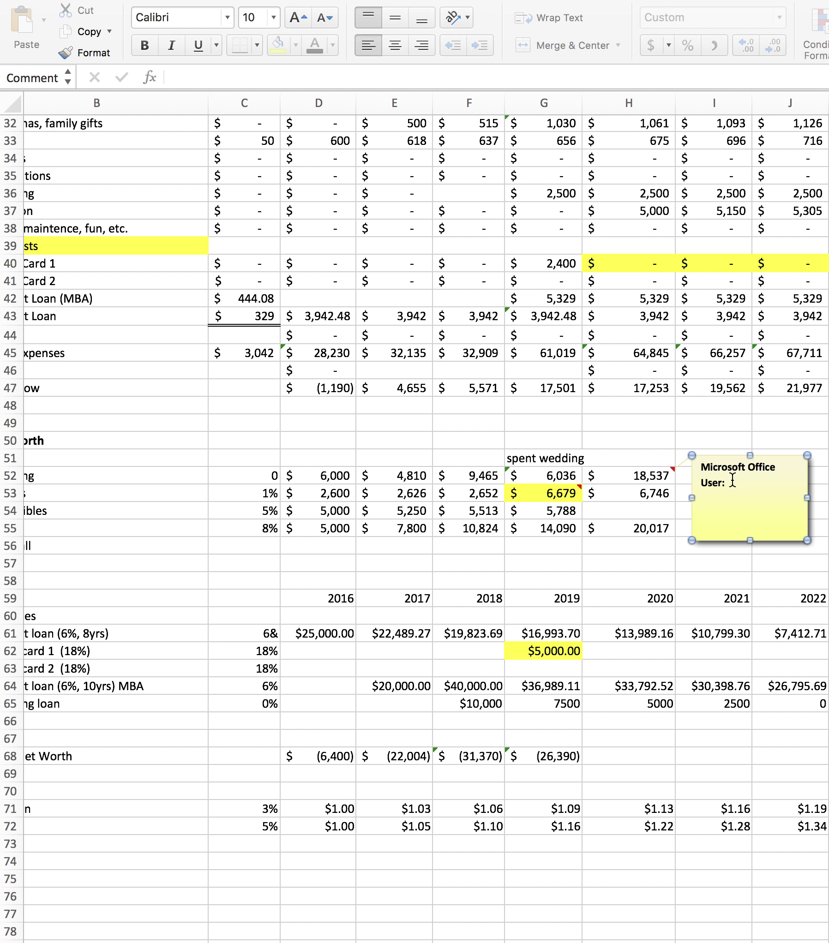
pyautogui.moveTo(730, 476); pyautogui.dragTo(694, 465)
pyautogui.write('M')
pyautogui.press('BackSpace')
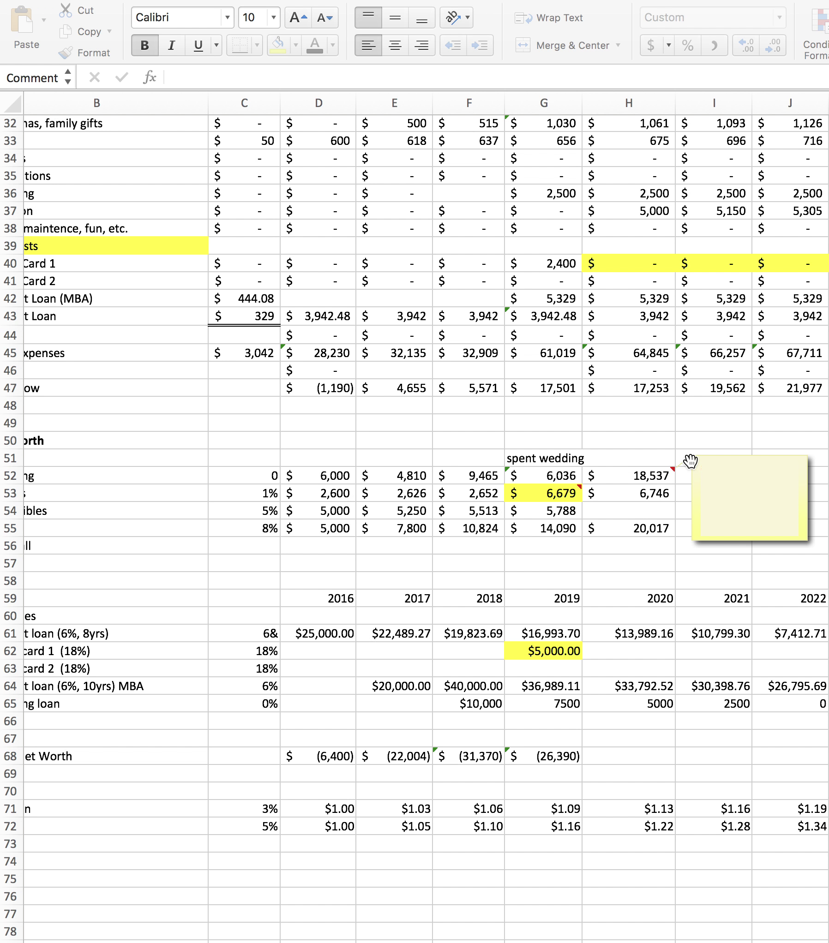
pyautogui.write('Paid off credit card')
# Set No Fill on the yellow 2019 Credit card 1 ($5,000.00) and Savings cells.
pyautogui.click(675, 558)
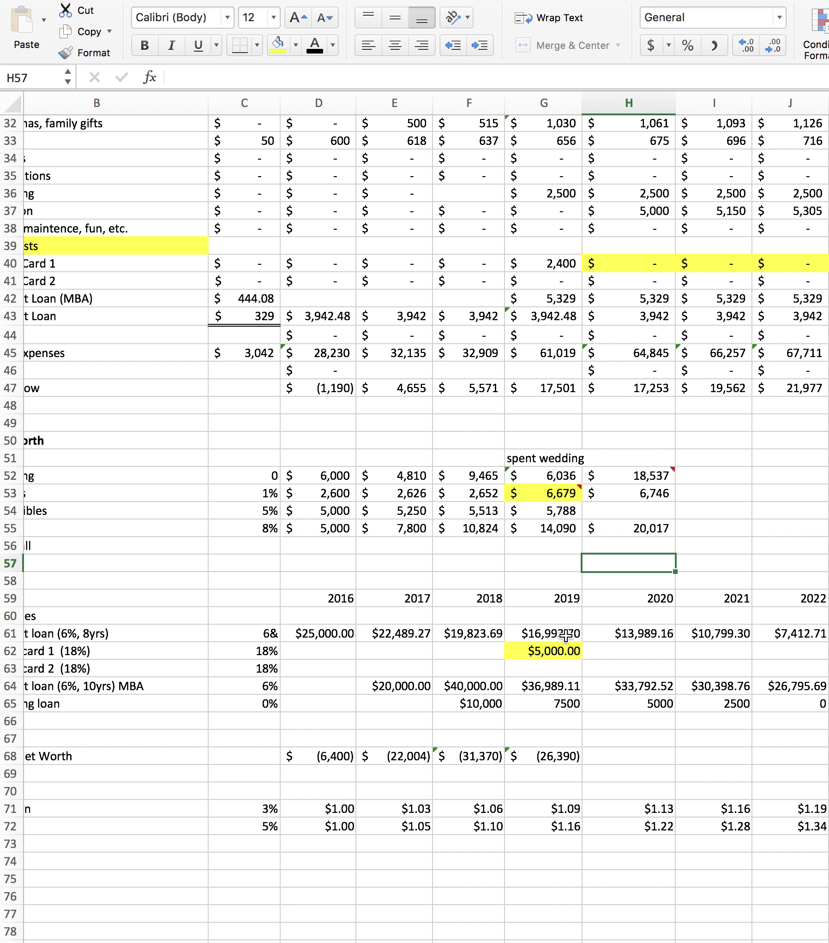
pyautogui.click(562, 652)
pyautogui.click(626, 655)
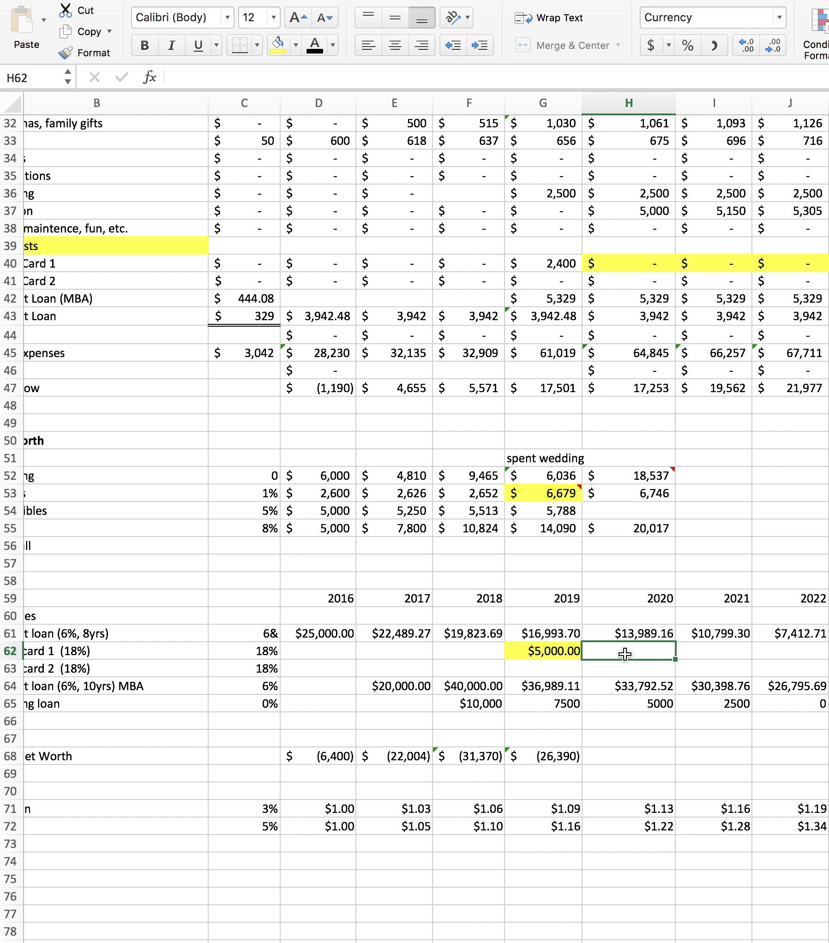
pyautogui.click(566, 652)
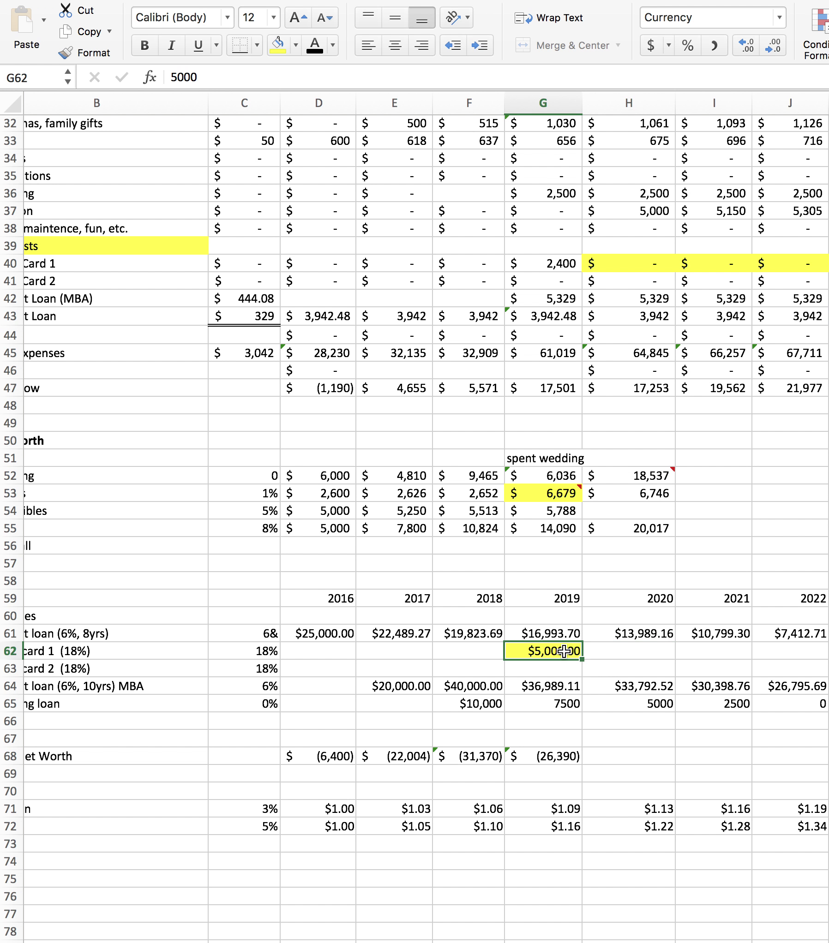
pyautogui.click(295, 45)
pyautogui.click(297, 84)
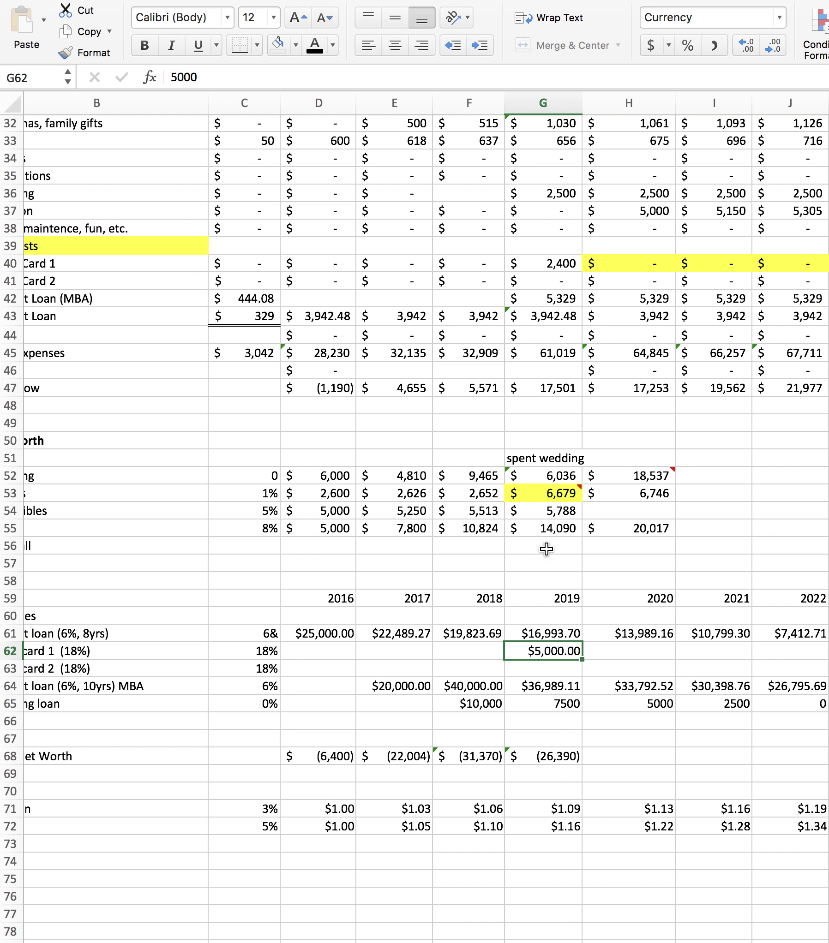
pyautogui.click(564, 493)
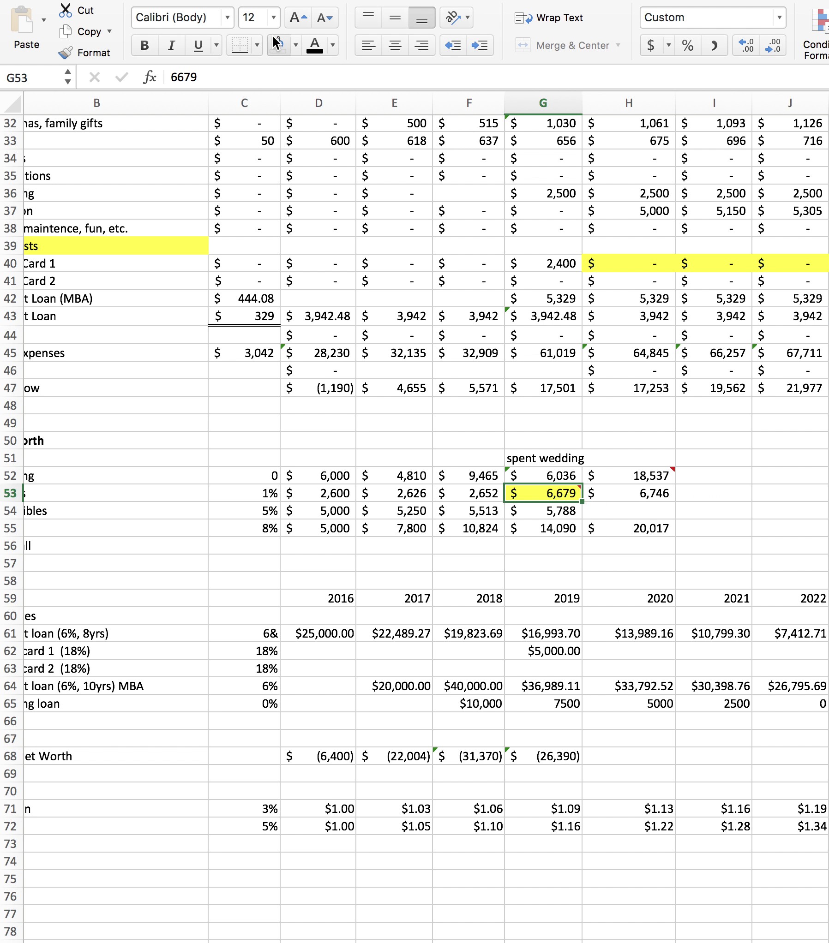
pyautogui.click(599, 546)
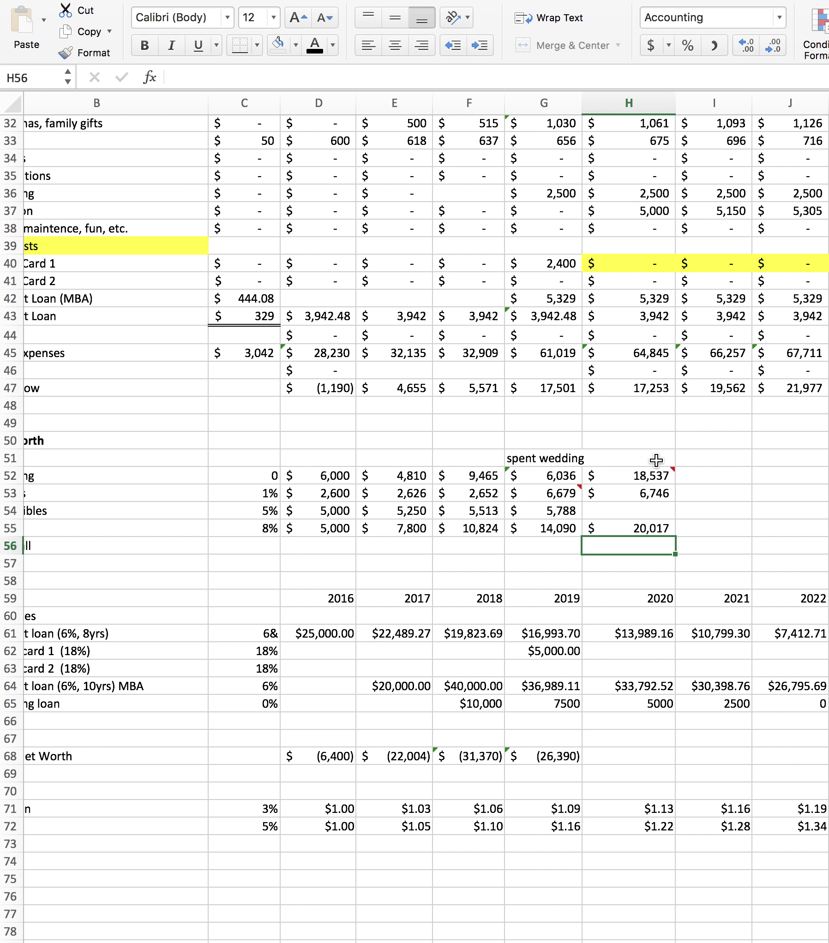
# Insert '$5,000' into the H52 note so it reads 'Paid off $5,000 credit card'.
pyautogui.hscroll(-3, 553, 575)
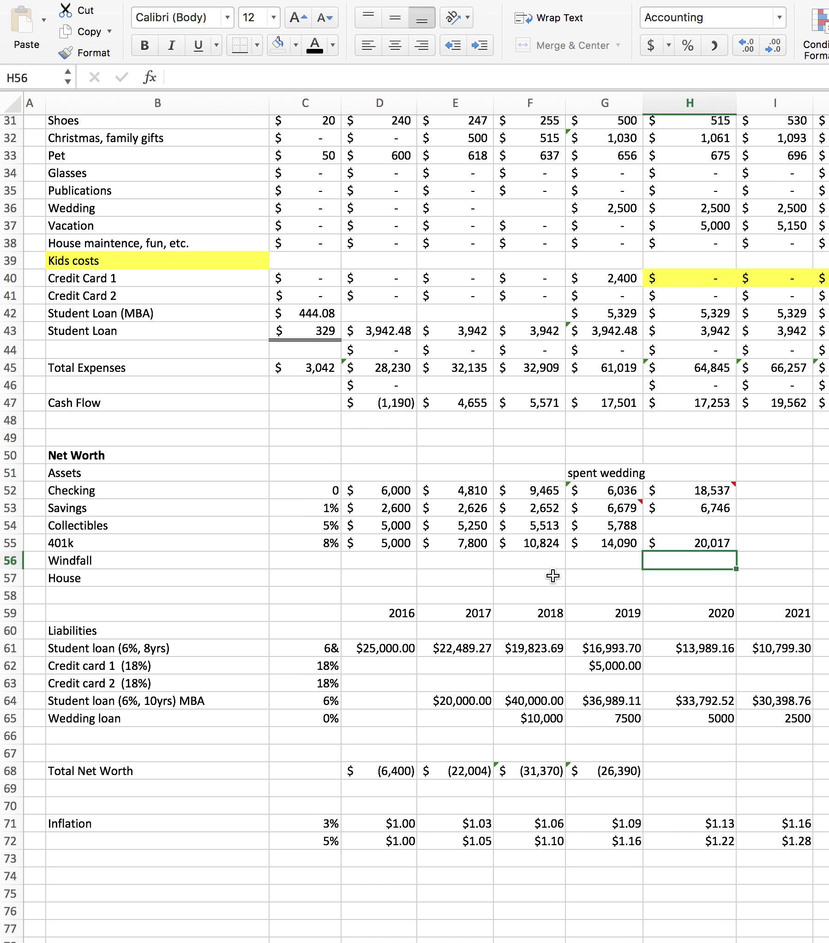
pyautogui.hscroll(-1, 553, 576)
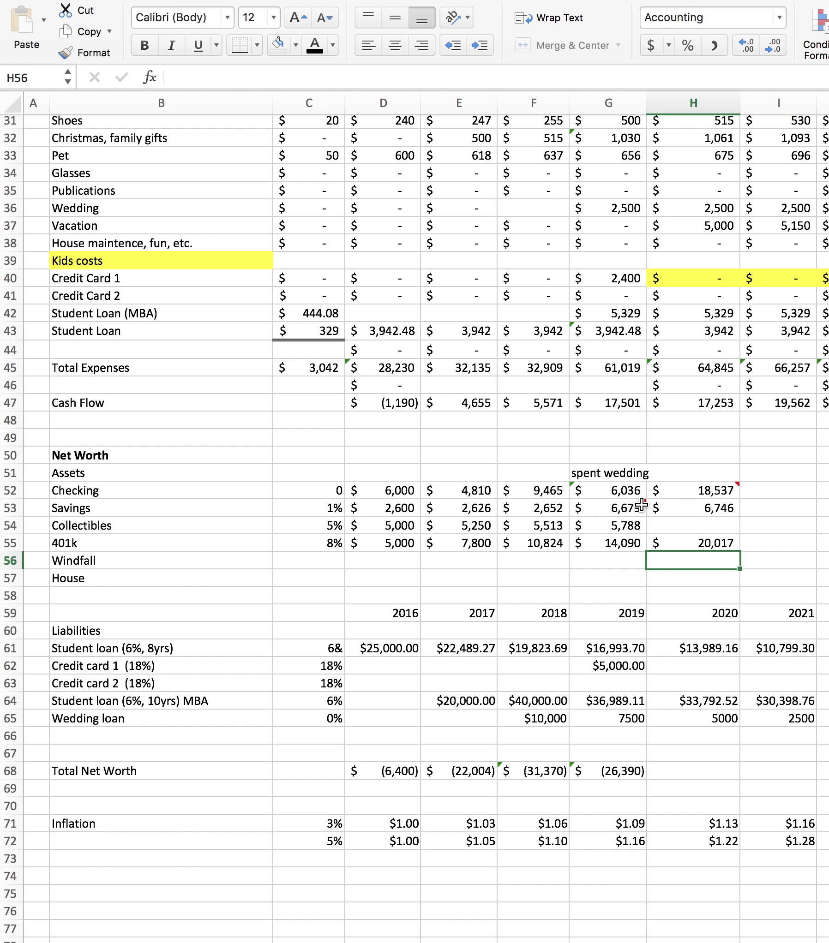
pyautogui.moveTo(643, 503)
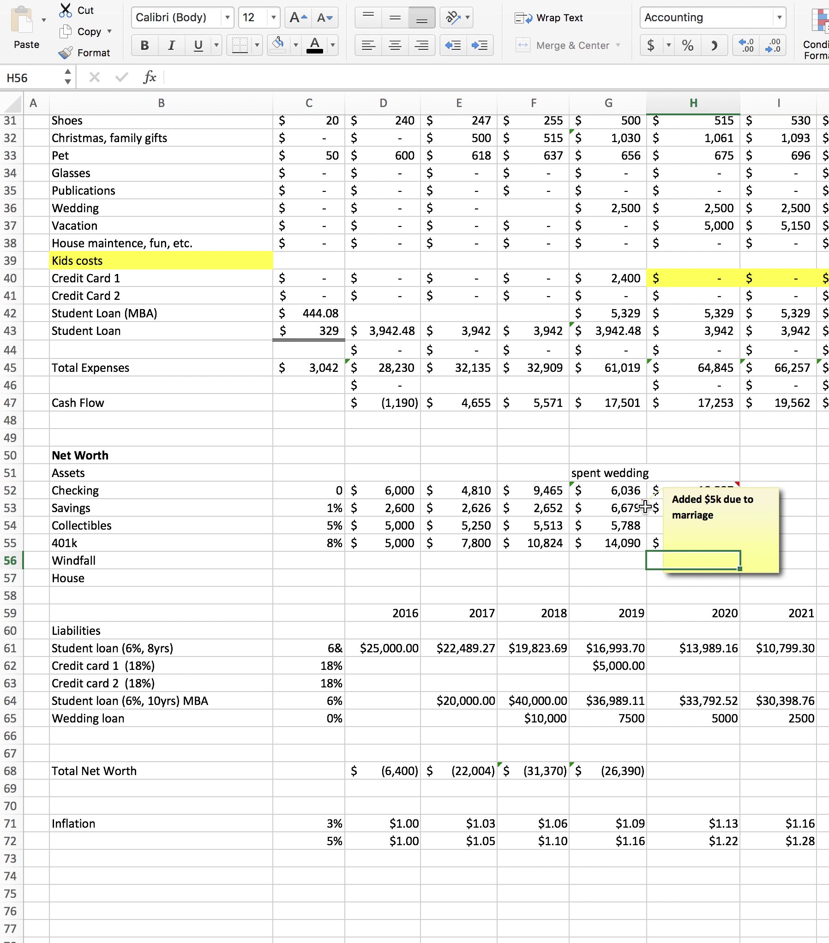
pyautogui.moveTo(732, 489)
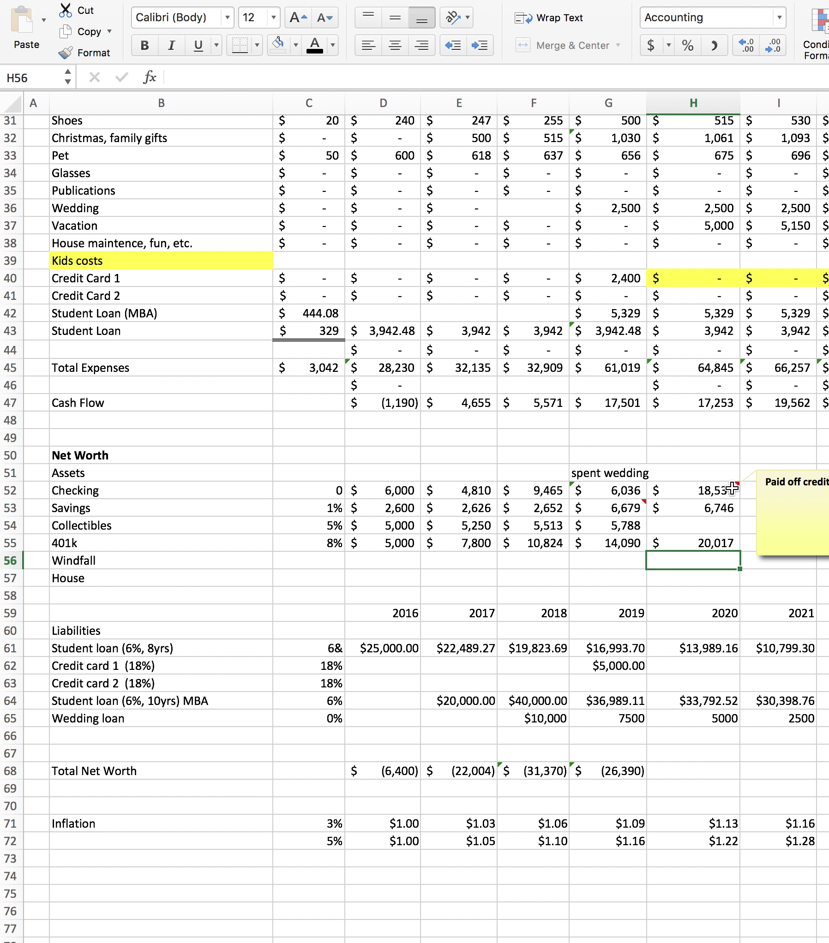
pyautogui.hscroll(2, 733, 489)
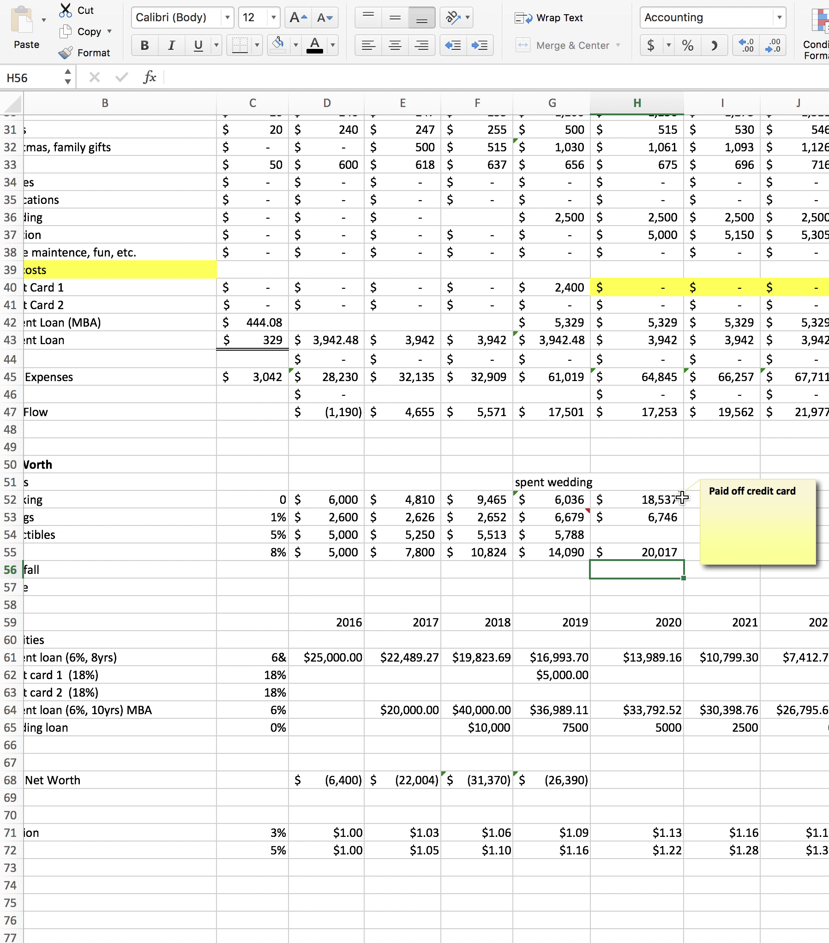
pyautogui.rightClick(664, 499)
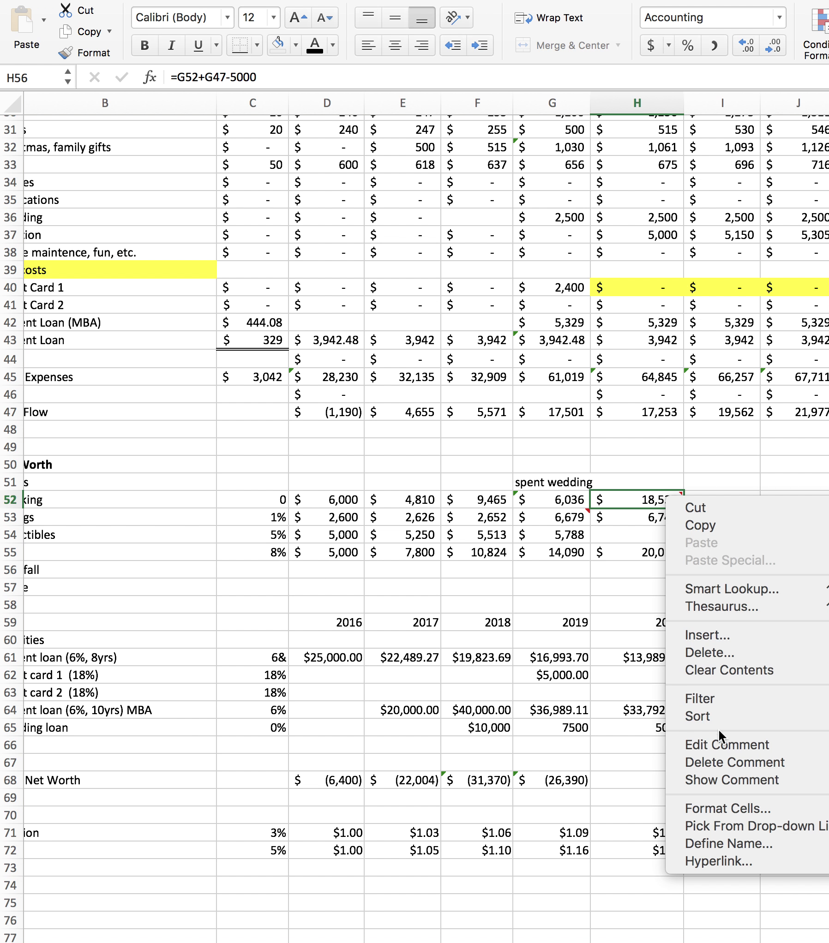
pyautogui.click(732, 748)
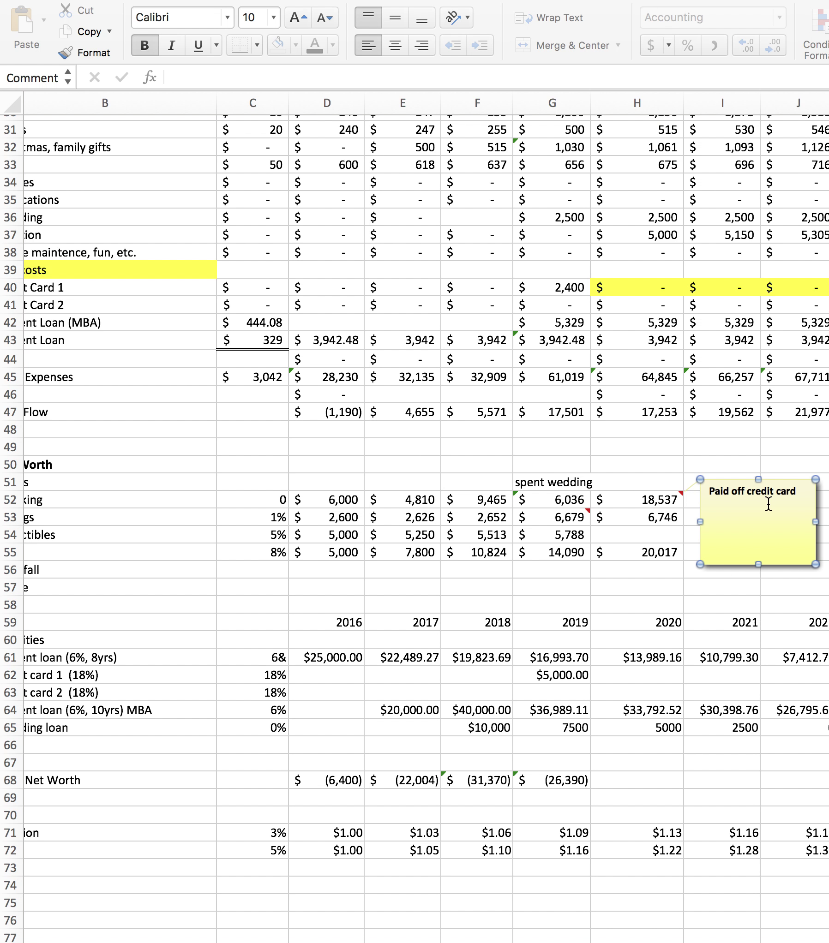
pyautogui.tripleClick(744, 491)
pyautogui.click(744, 491)
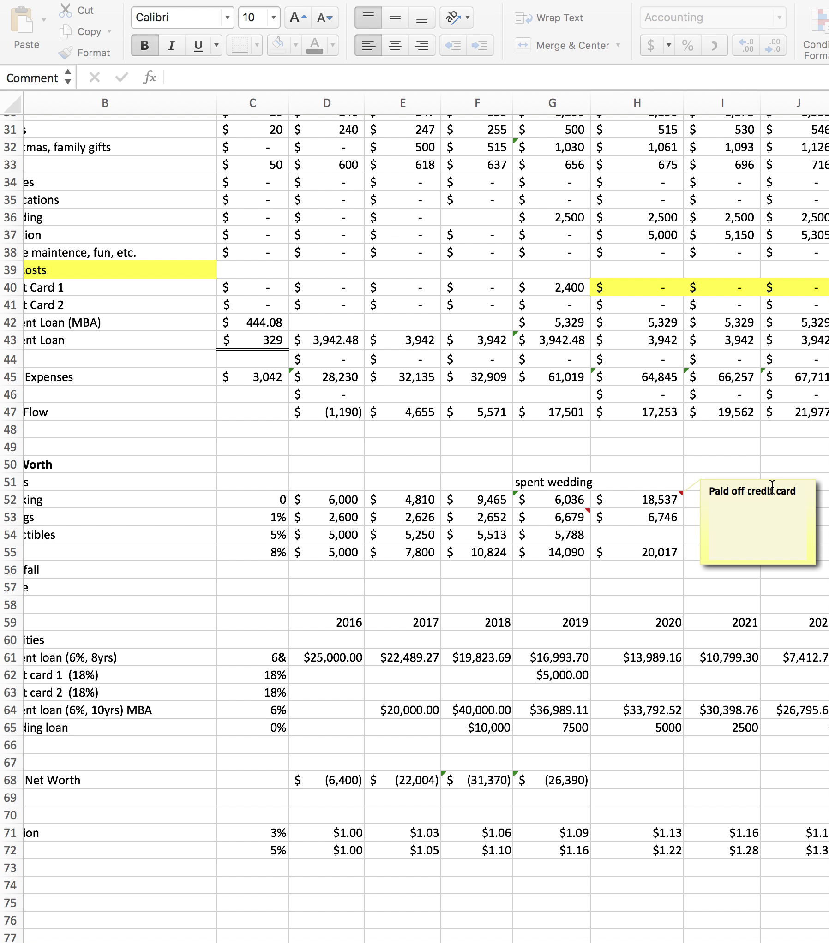
pyautogui.write('$5,000')
pyautogui.click(652, 607)
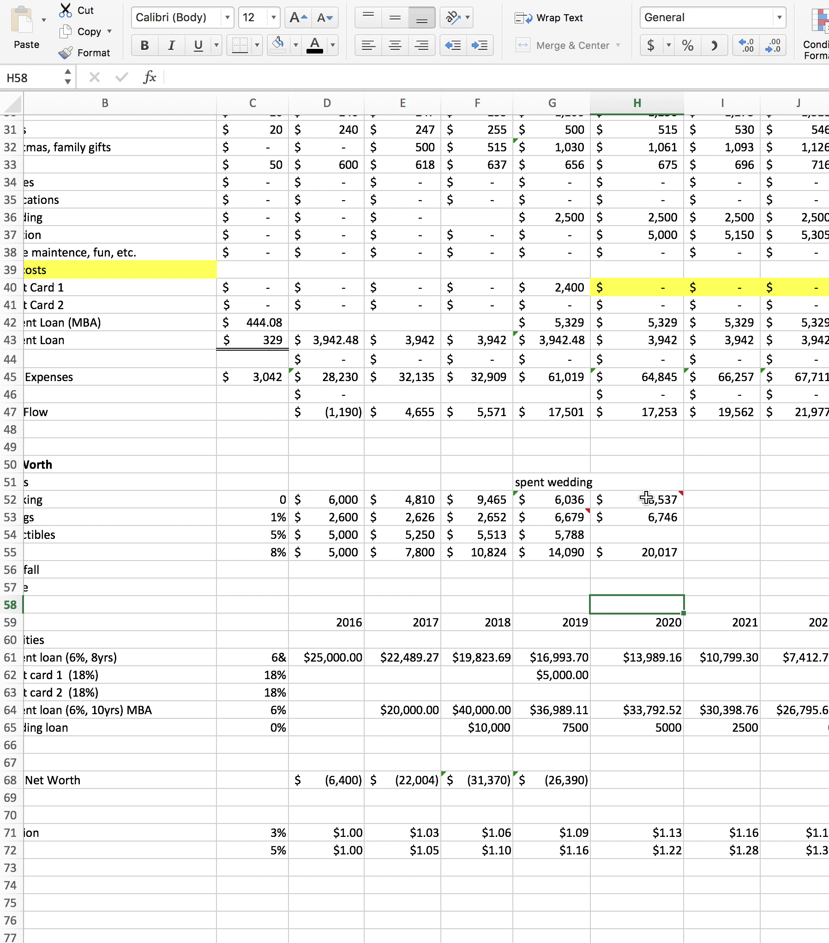
# Fill the Collectibles formula from F54:G54 into H54, giving 6,078 for 2020.
pyautogui.moveTo(682, 498)
pyautogui.hscroll(-3, 611, 642)
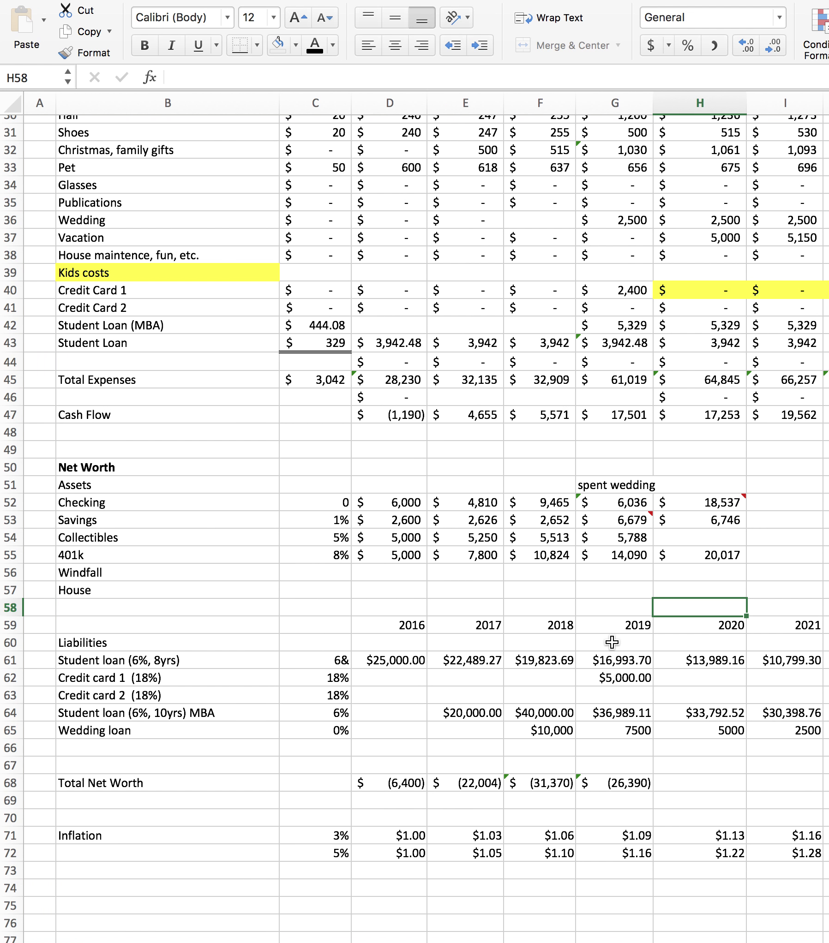
pyautogui.moveTo(560, 539); pyautogui.dragTo(694, 546)
pyautogui.click(693, 585)
# Review the 2020 Checking formula and its note in H52.
pyautogui.scroll(-3, 693, 585)
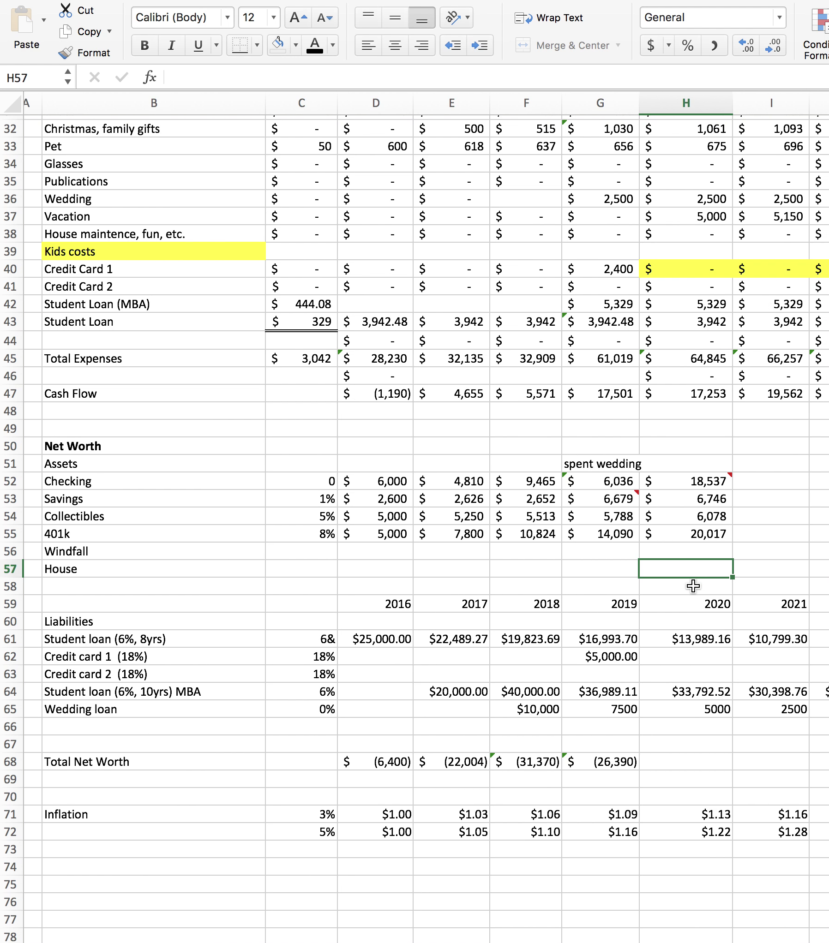
pyautogui.hscroll(1, 693, 584)
pyautogui.scroll(-4, 692, 586)
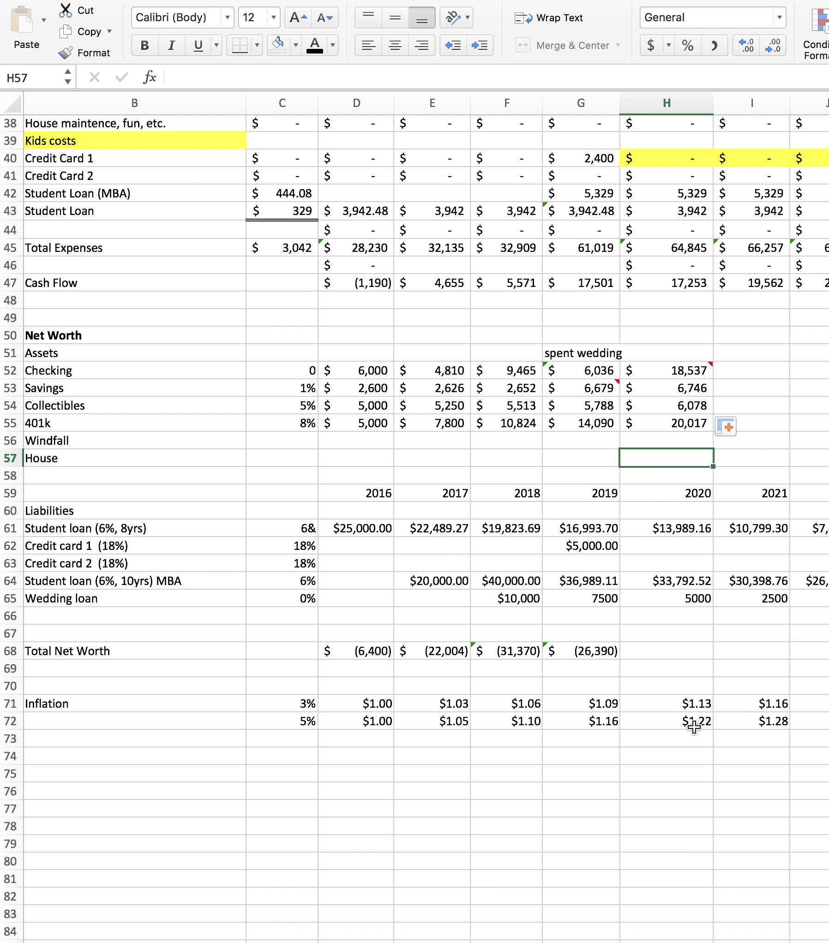
pyautogui.scroll(1, 692, 654)
pyautogui.scroll(2, 693, 655)
pyautogui.hscroll(1, 693, 656)
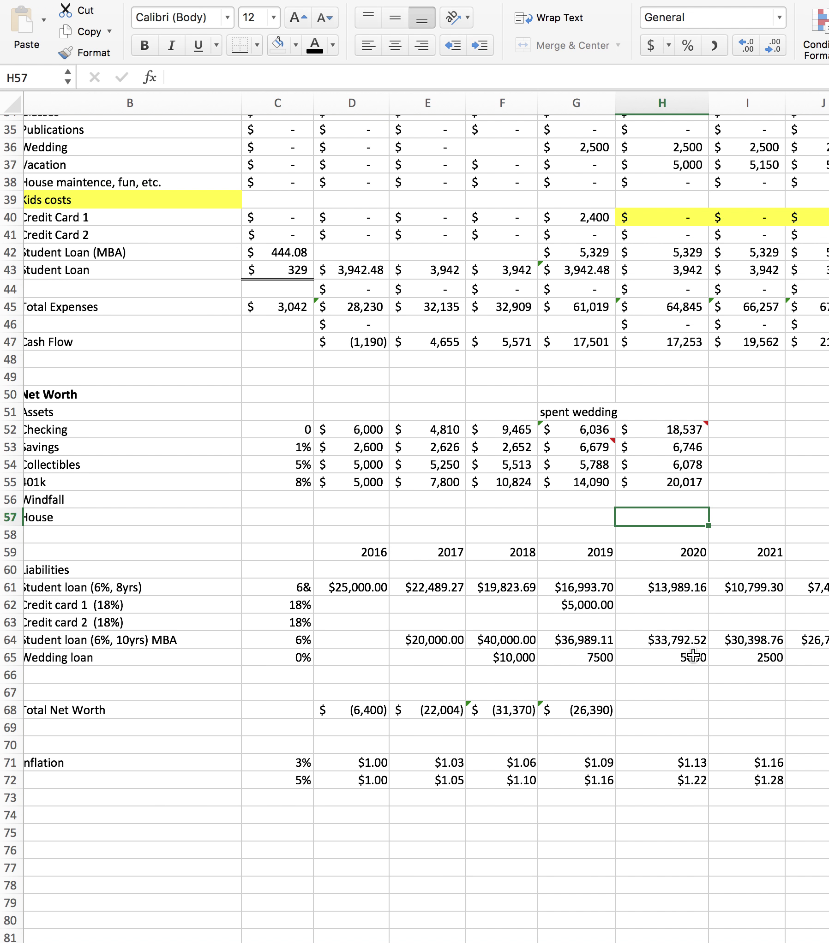
pyautogui.scroll(1, 680, 673)
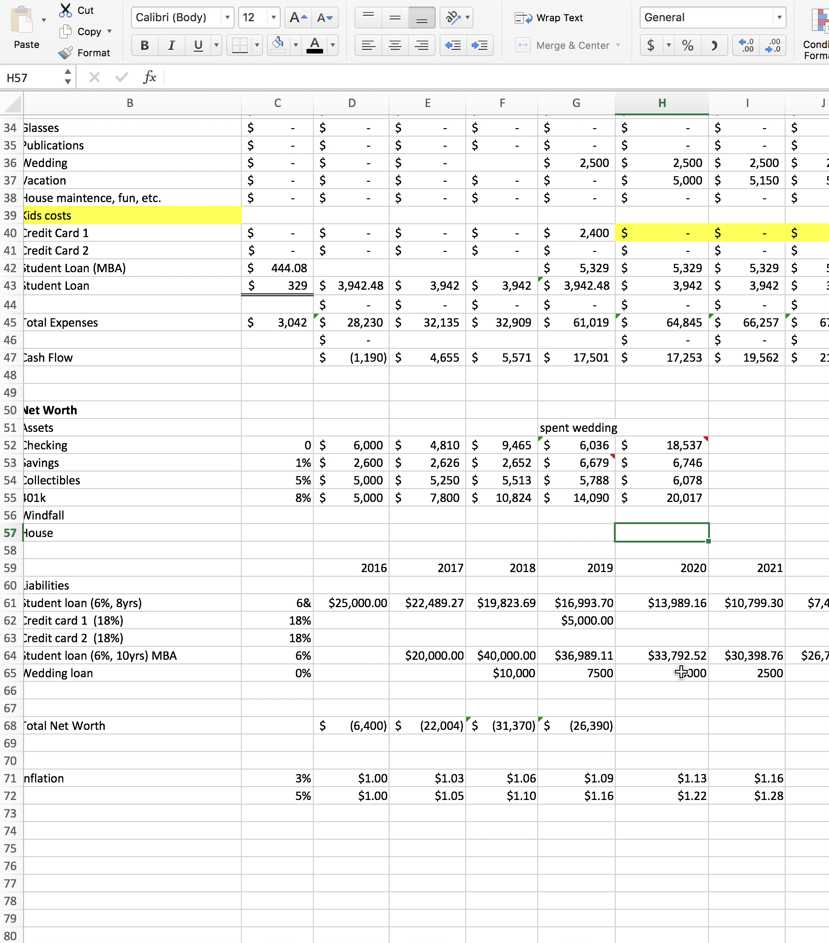
pyautogui.hscroll(-1, 681, 673)
pyautogui.scroll(-1, 681, 673)
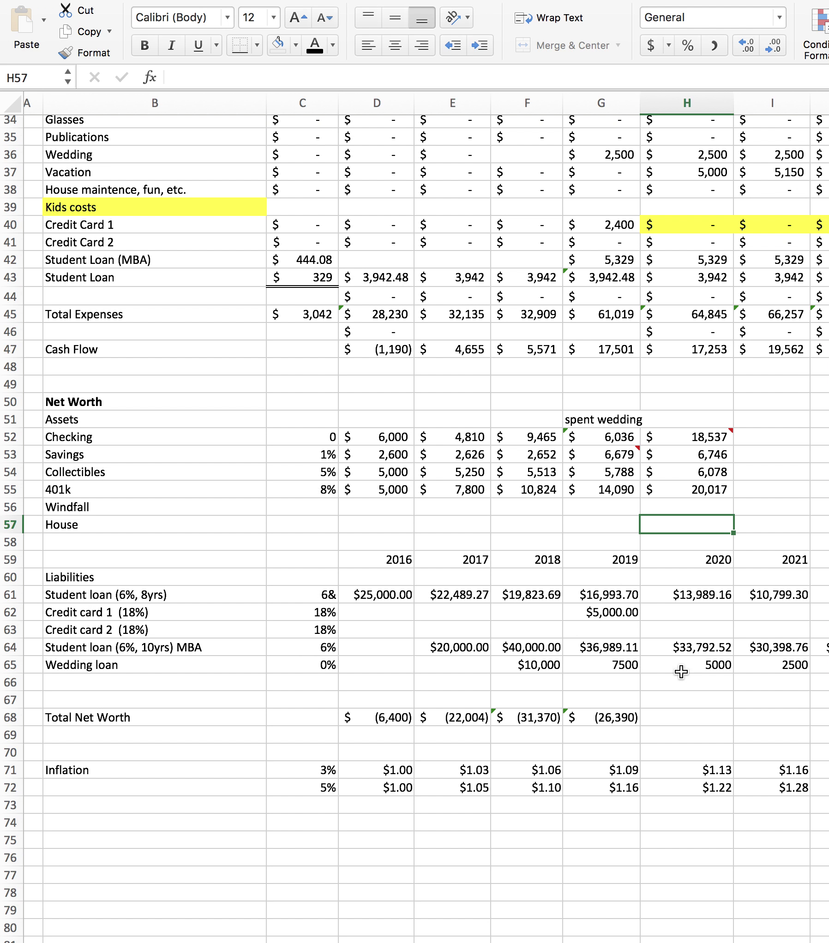
pyautogui.scroll(15, 681, 673)
pyautogui.hscroll(-1, 680, 673)
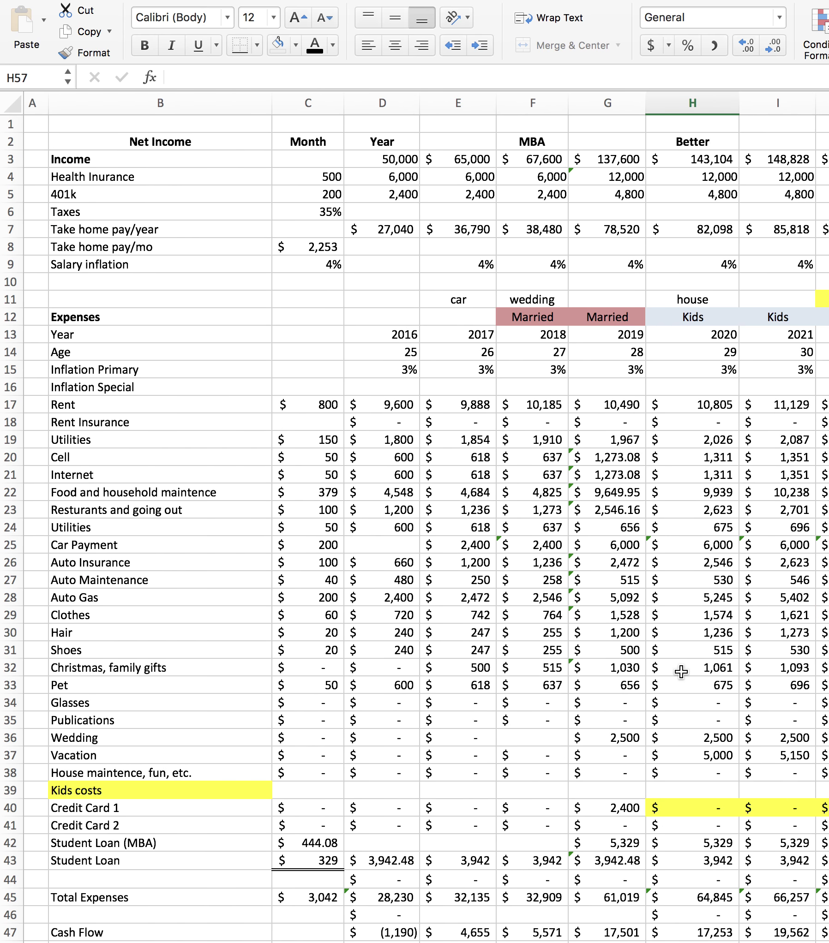
pyautogui.scroll(-5, 681, 673)
pyautogui.hscroll(-1, 681, 673)
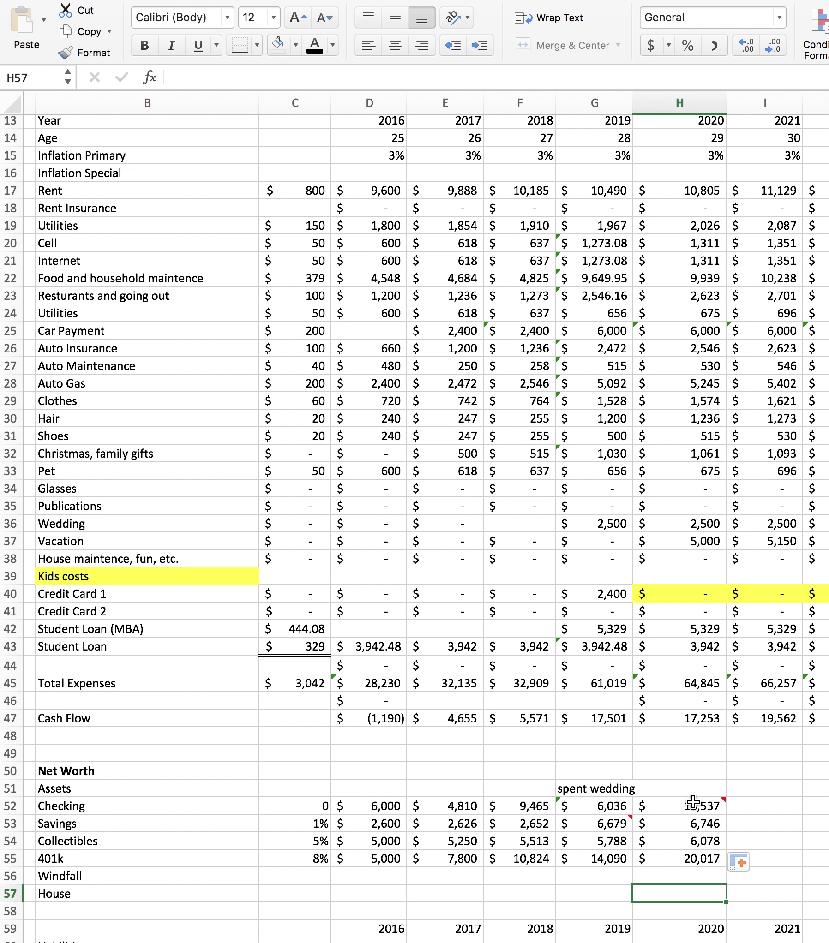
pyautogui.click(692, 805)
pyautogui.scroll(5, 667, 768)
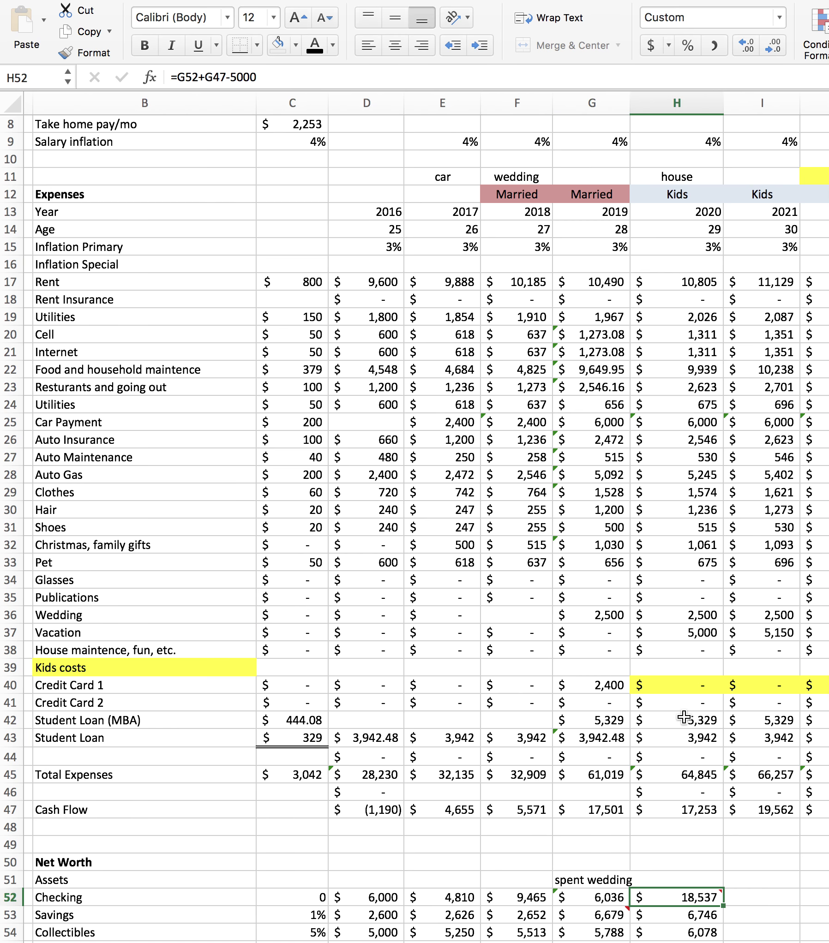
pyautogui.scroll(7, 684, 717)
pyautogui.click(687, 297)
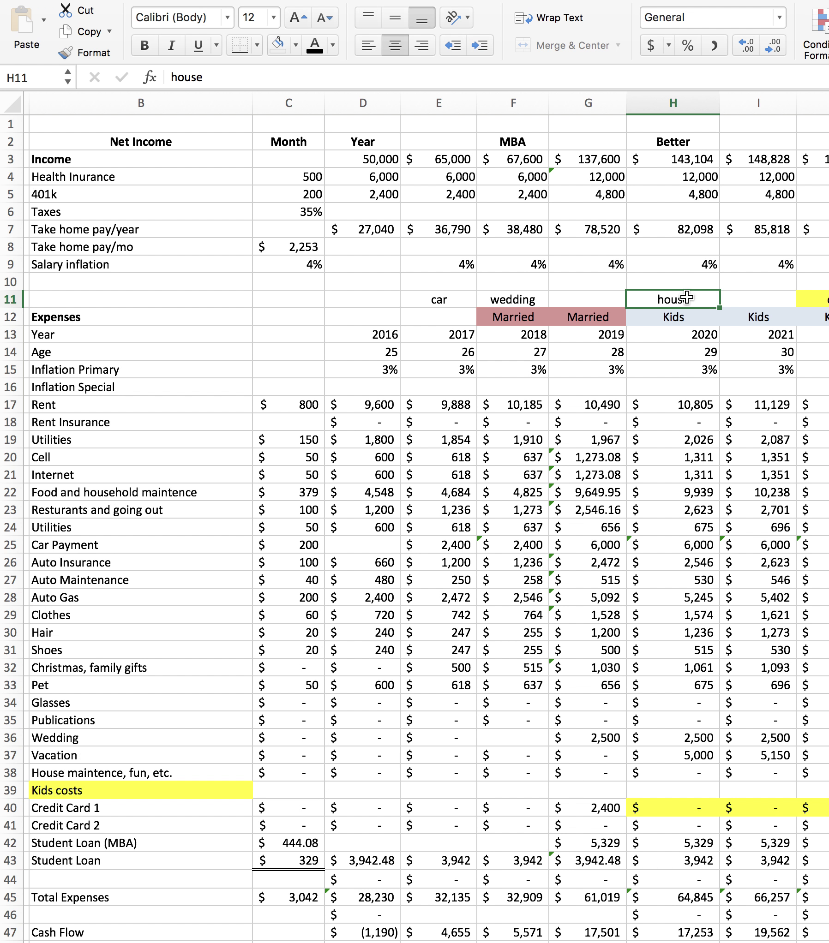
pyautogui.scroll(-5, 675, 637)
pyautogui.hscroll(-1, 675, 637)
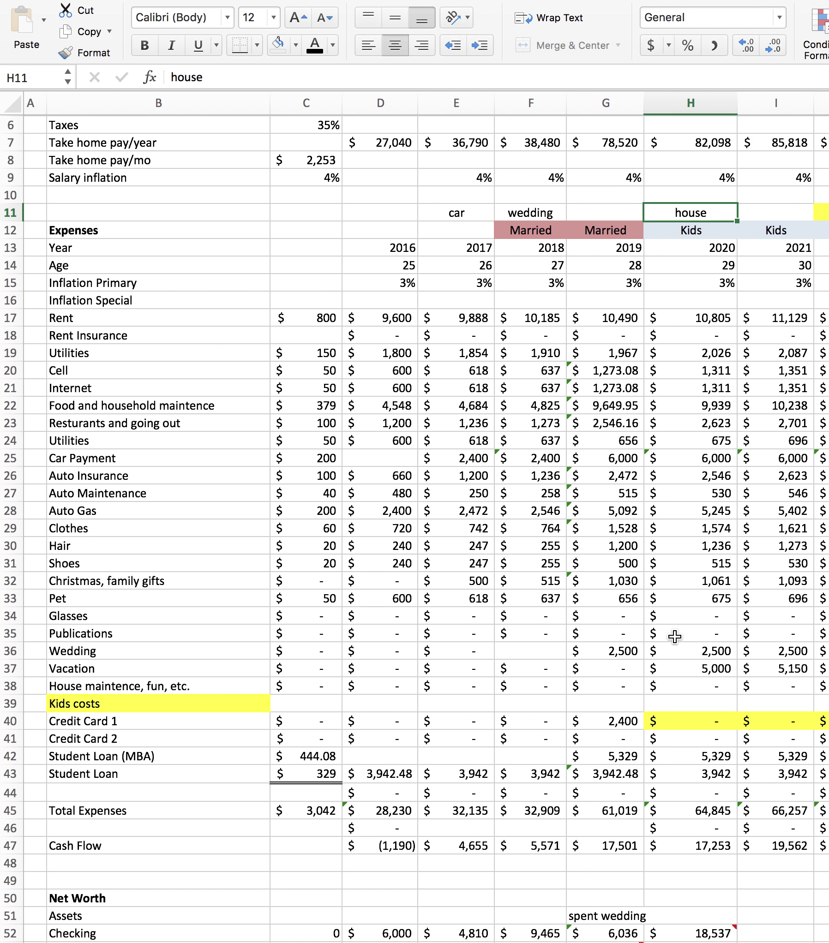
pyautogui.scroll(-3, 675, 637)
pyautogui.hscroll(-1, 674, 637)
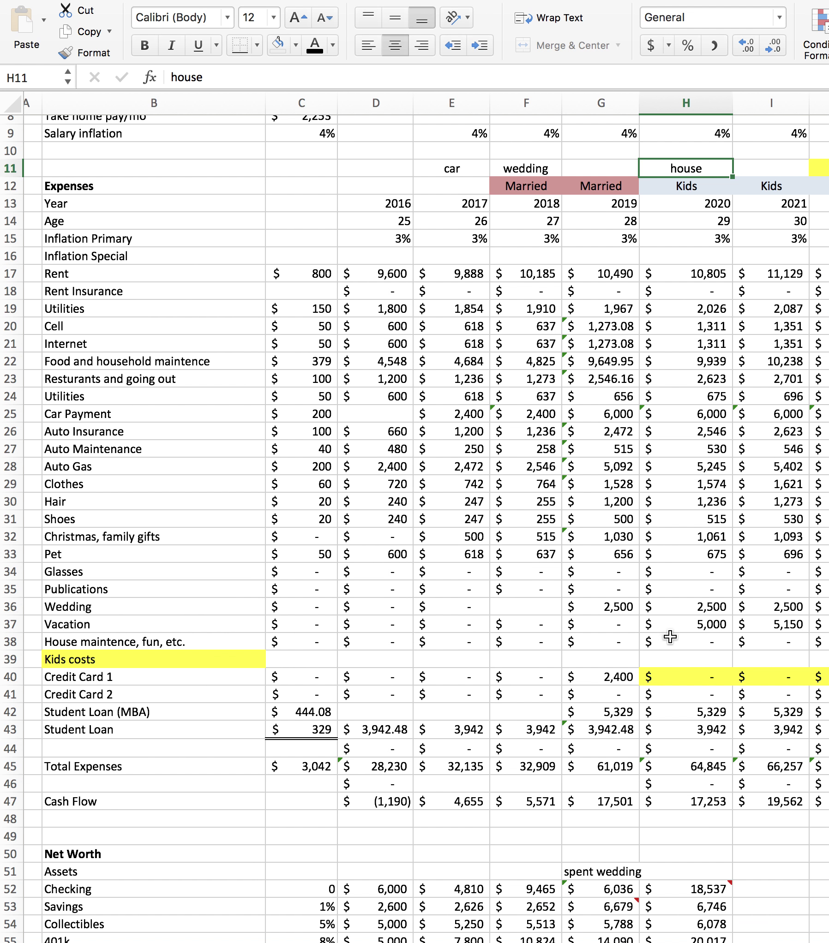
pyautogui.click(241, 665)
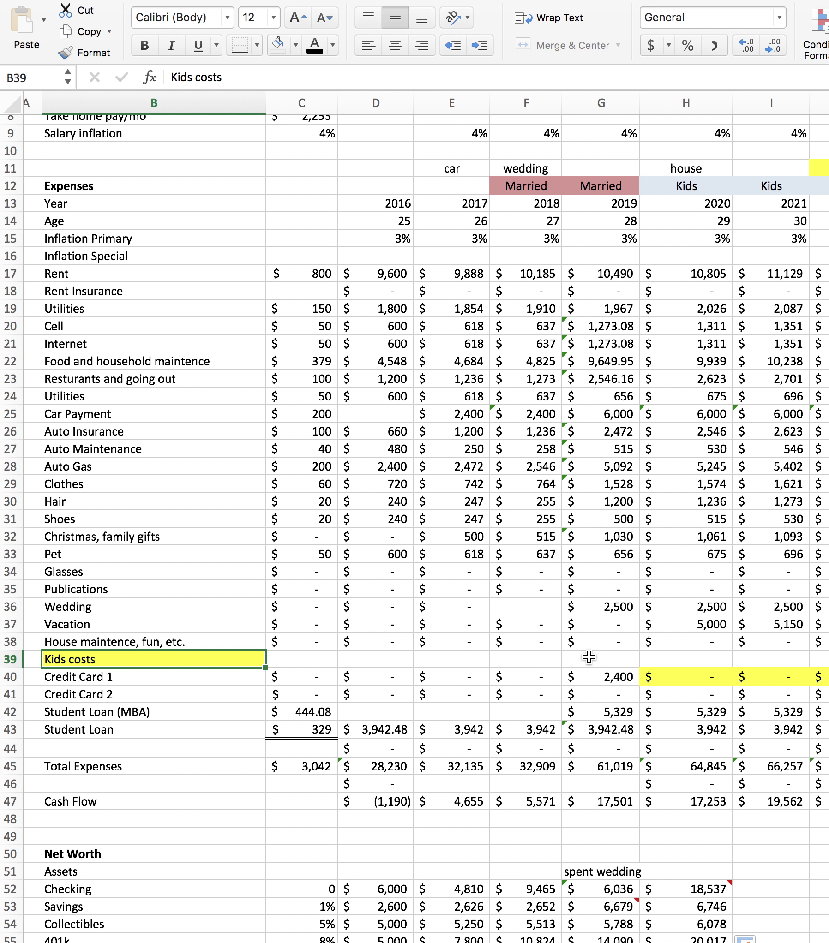
# Enter 12000 as the 2020 Kids costs in H39.
pyautogui.click(706, 656)
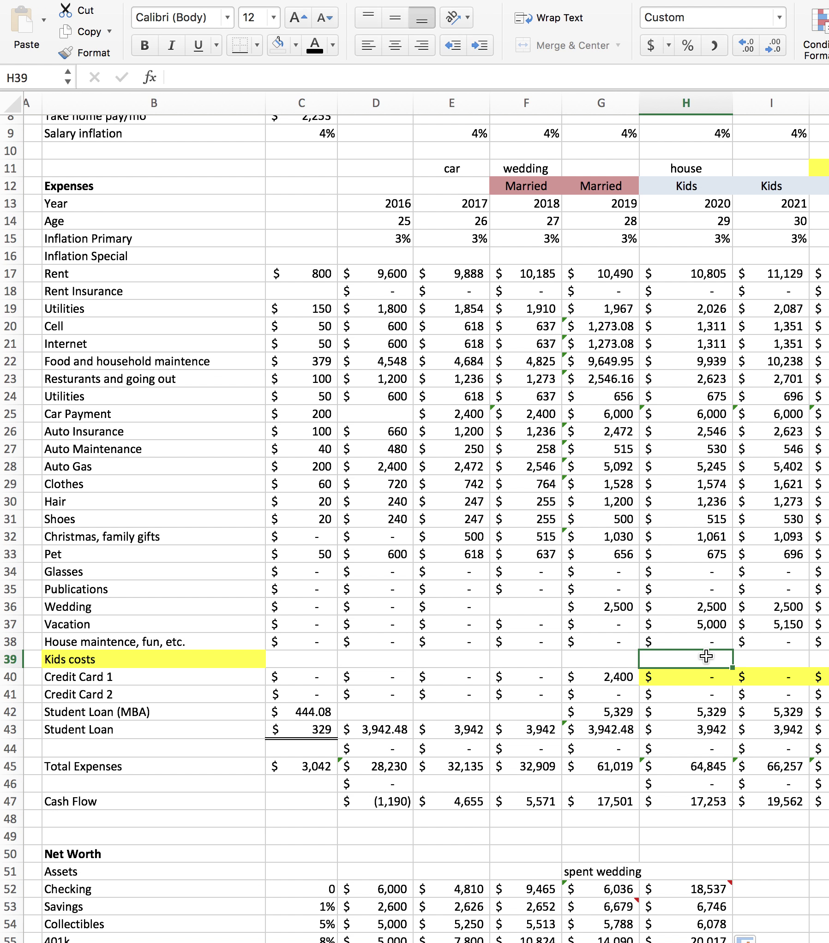
pyautogui.write('12')
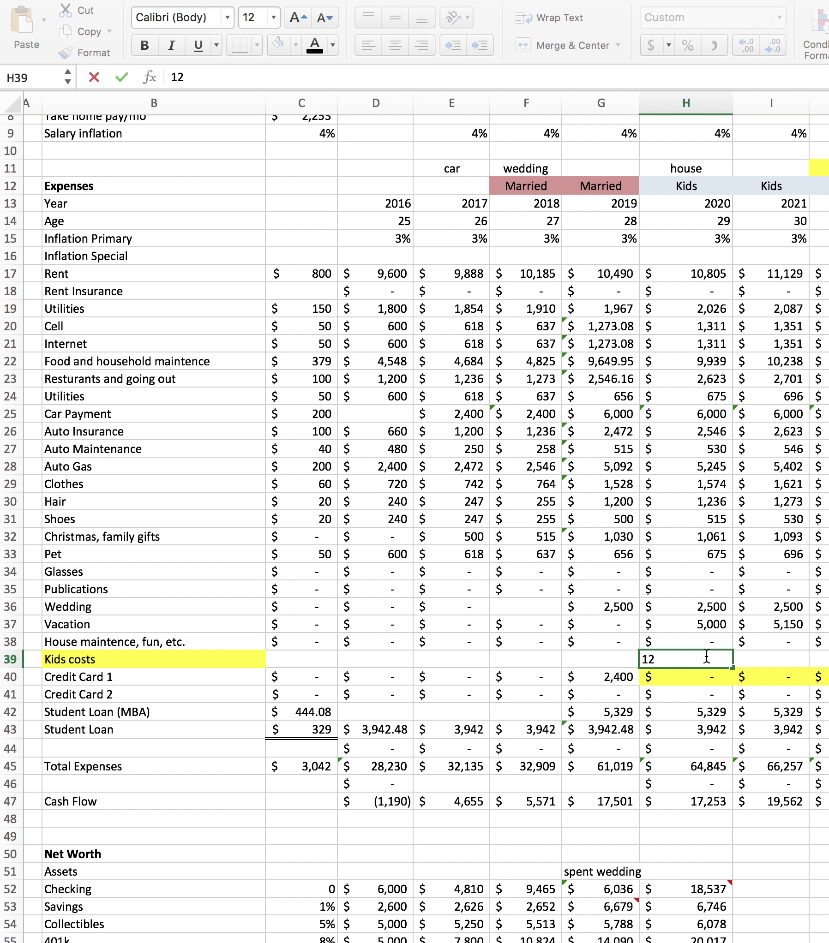
pyautogui.write('000')
pyautogui.click(749, 661)
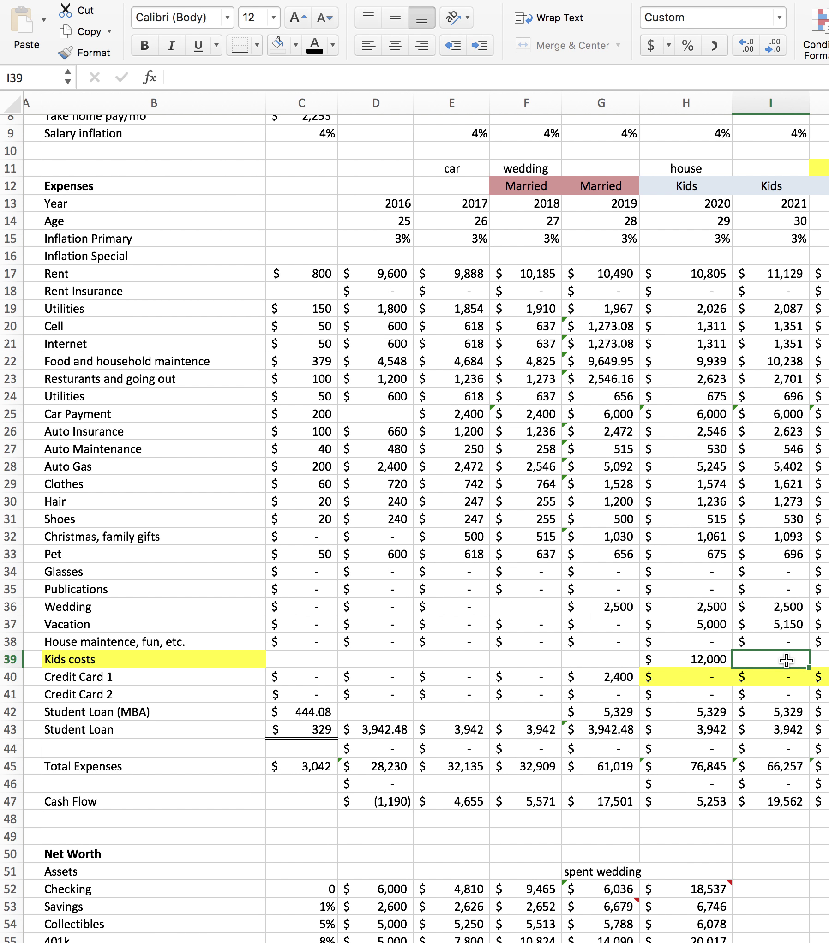
# Enter 24000 as the 2022 Kids costs in J39.
pyautogui.hscroll(5, 787, 661)
pyautogui.click(629, 661)
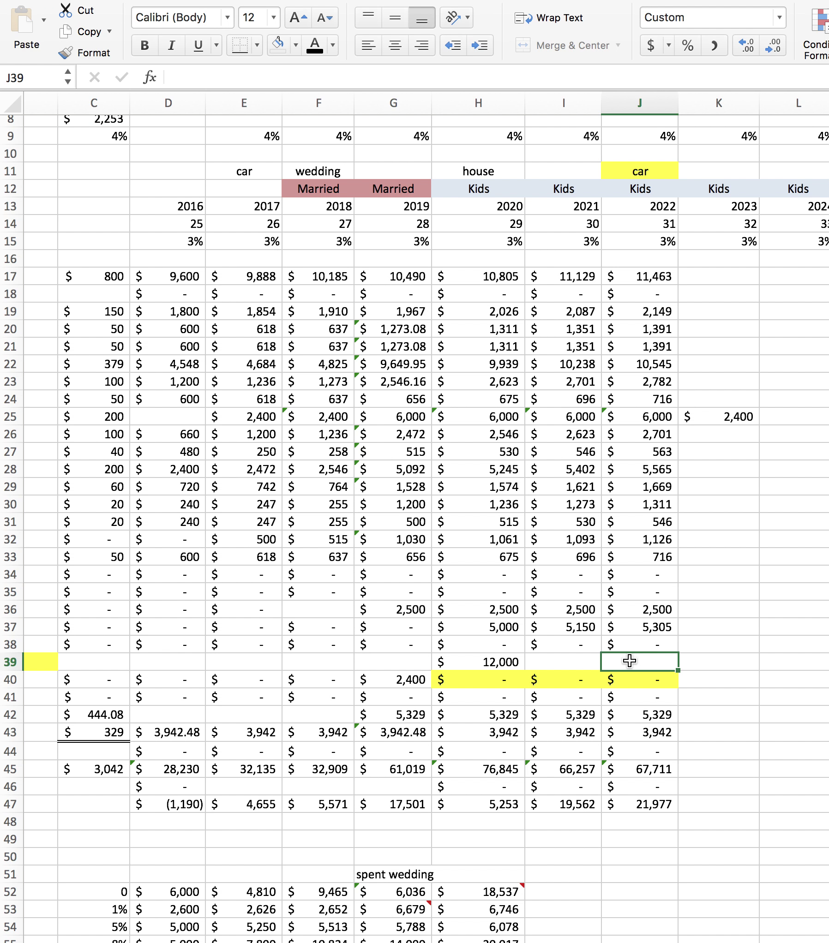
pyautogui.write('24')
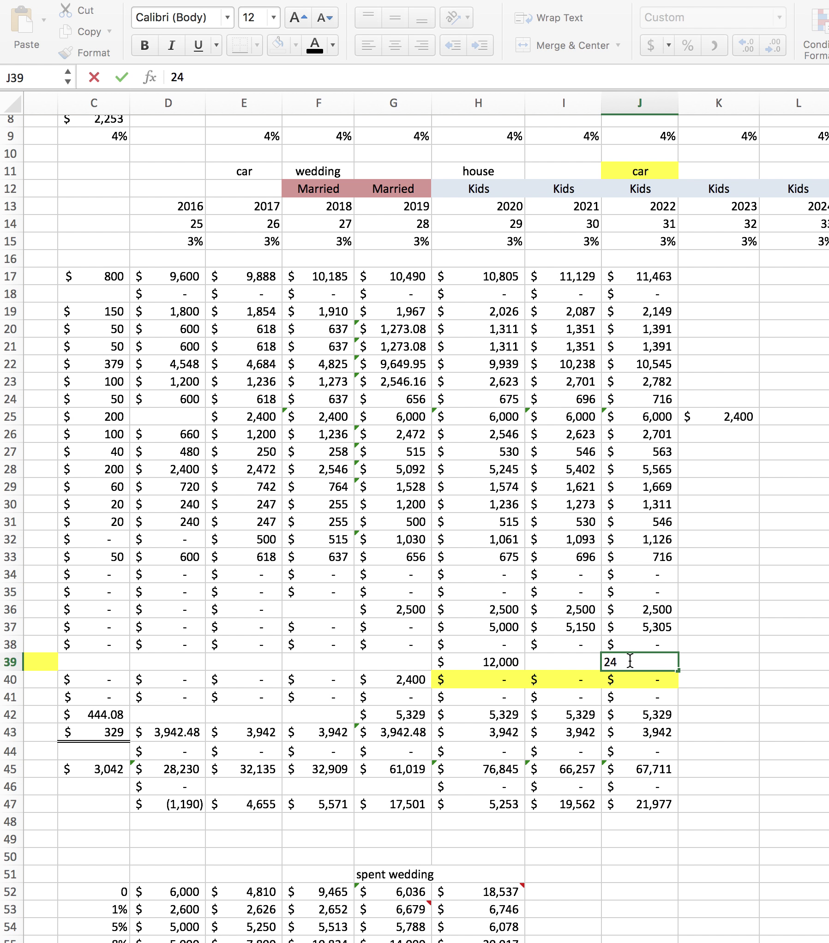
pyautogui.write('000')
pyautogui.click(703, 660)
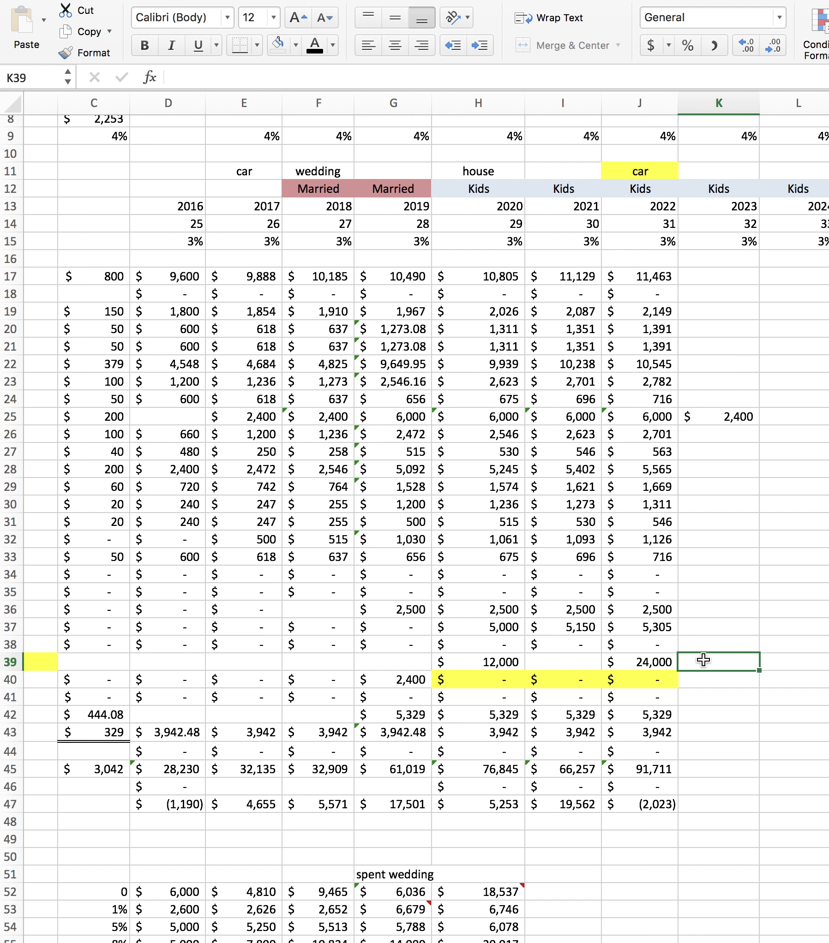
pyautogui.hscroll(-3, 601, 644)
pyautogui.scroll(-1, 600, 643)
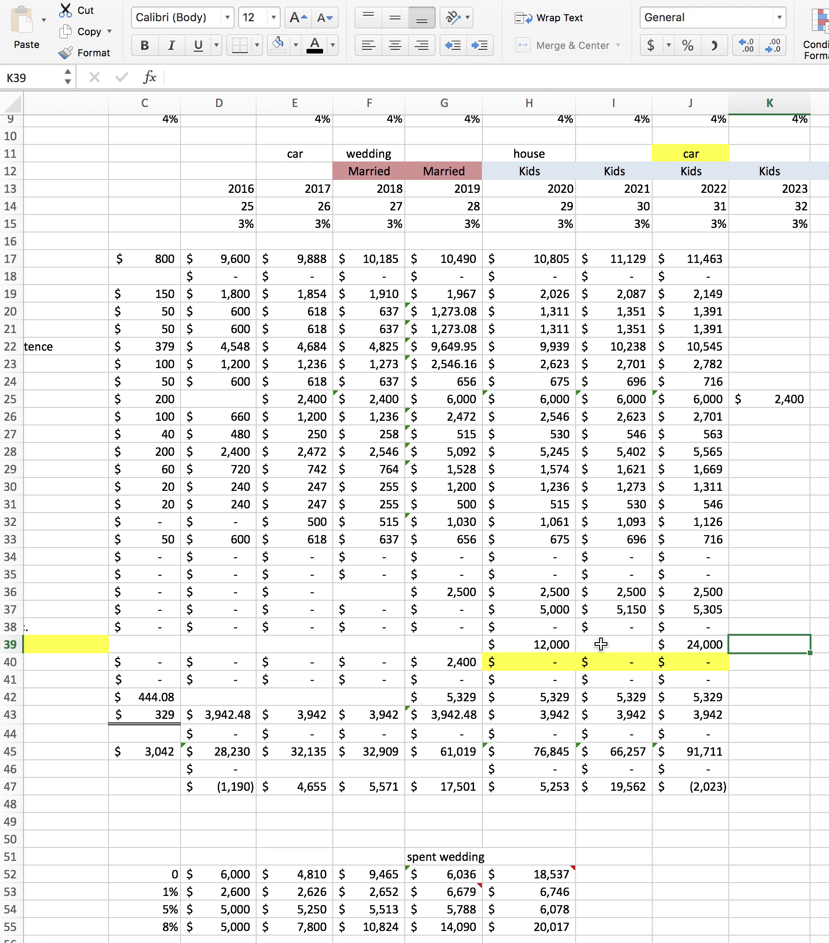
pyautogui.hscroll(-2, 601, 644)
pyautogui.scroll(2, 600, 644)
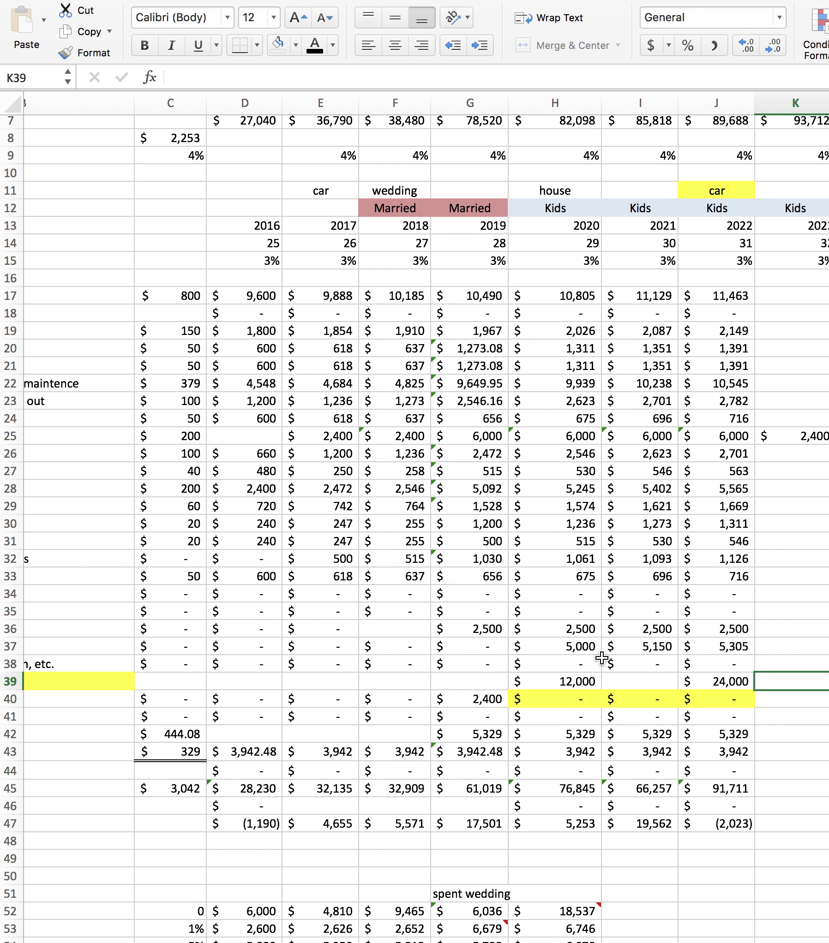
pyautogui.hscroll(-5, 601, 657)
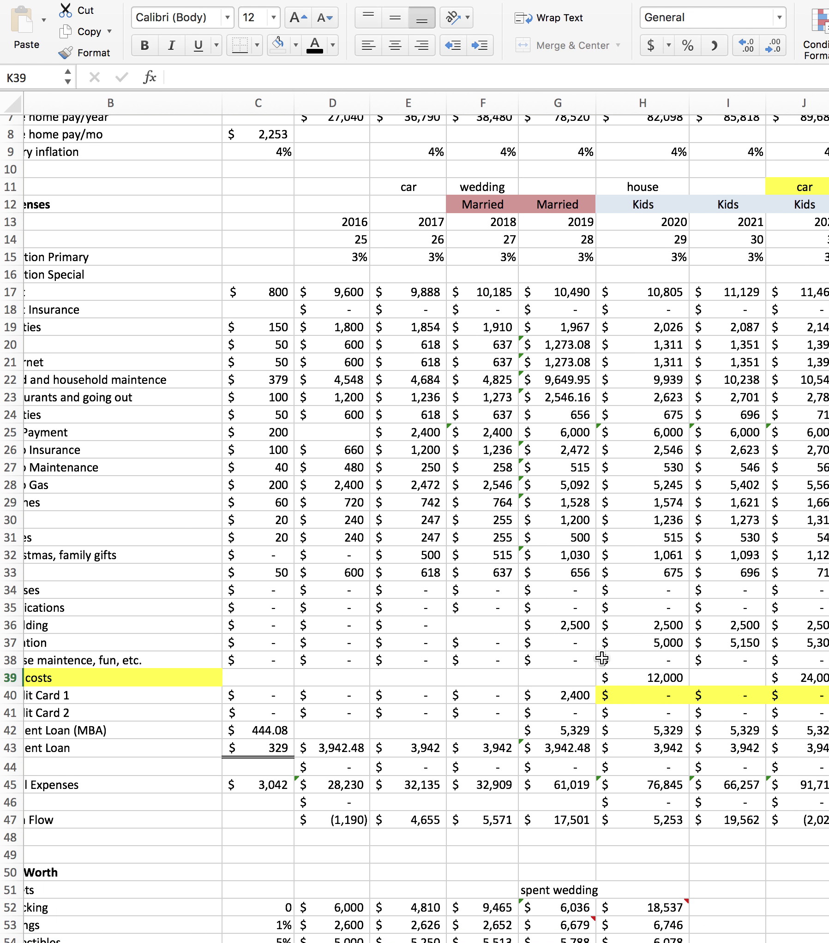
pyautogui.scroll(-1, 601, 658)
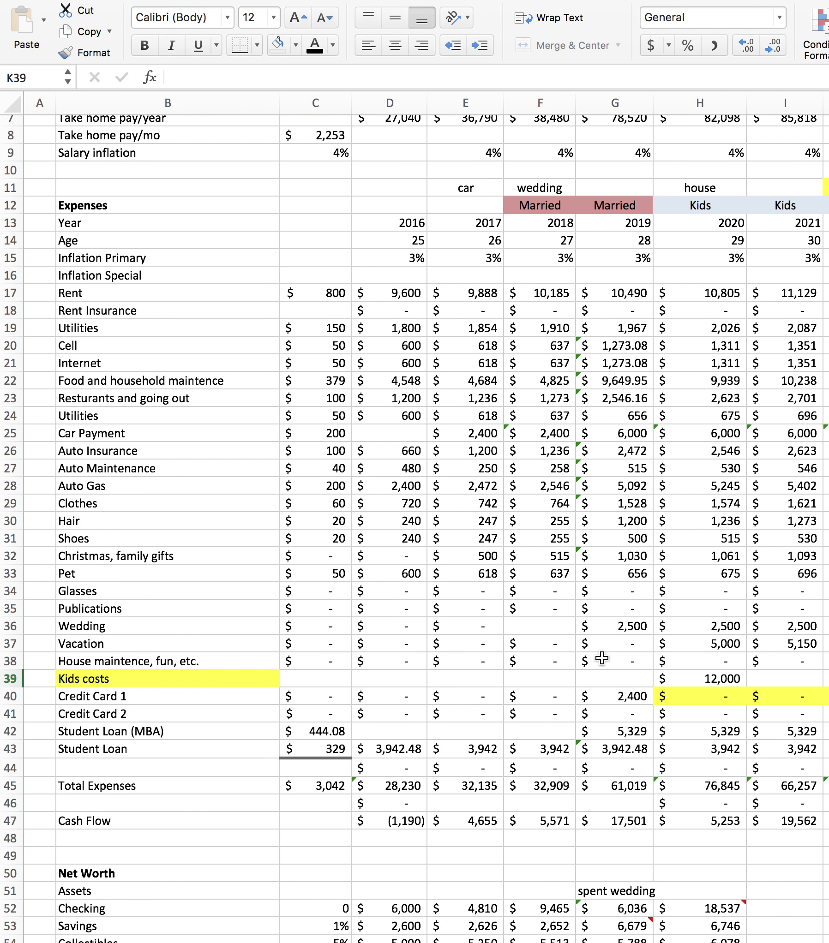
pyautogui.hscroll(5, 607, 754)
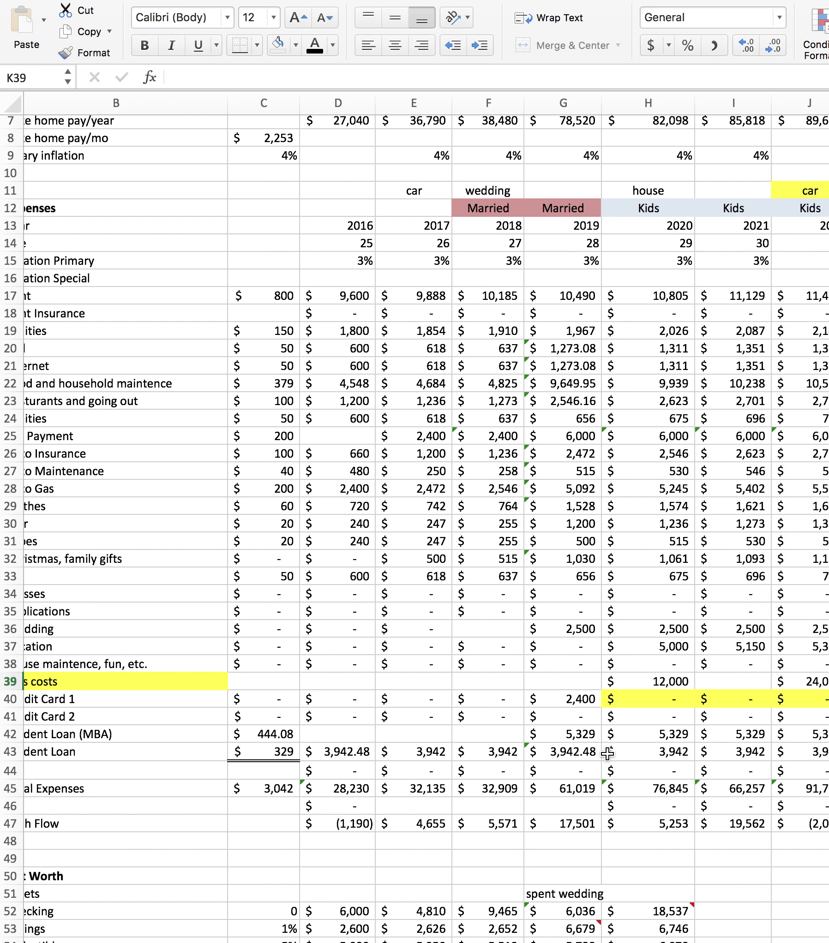
# Remove the yellow fill from the 2020–2022 Credit Card 1 cells.
pyautogui.moveTo(530, 694); pyautogui.dragTo(668, 691)
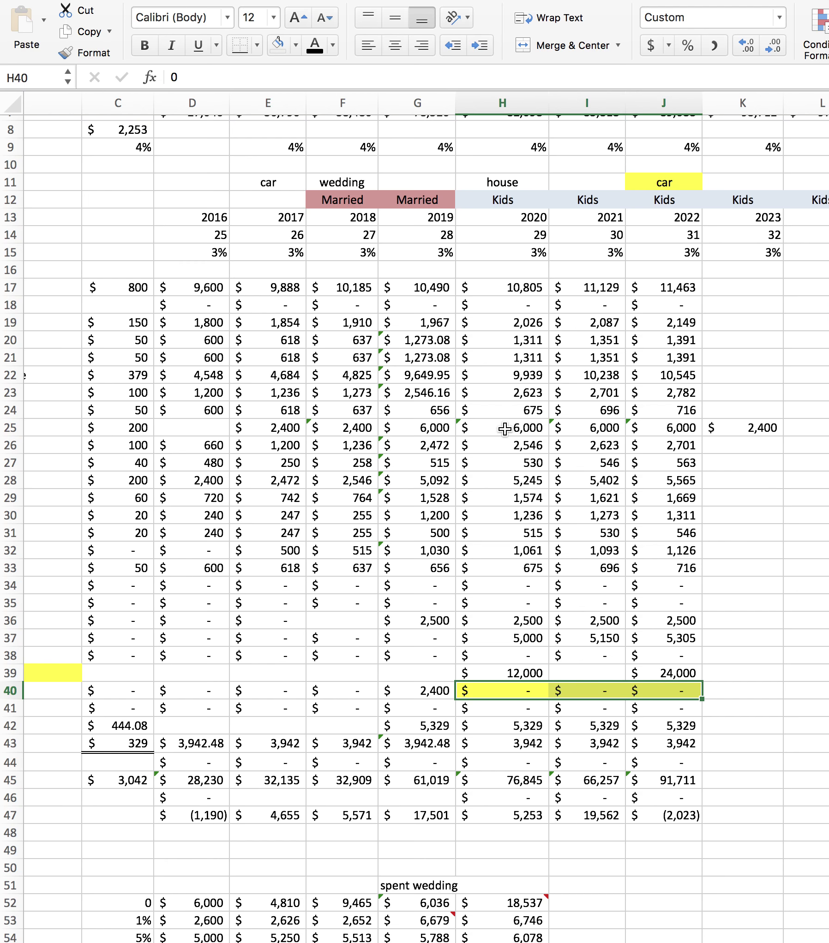
pyautogui.click(277, 39)
pyautogui.hscroll(-2, 336, 697)
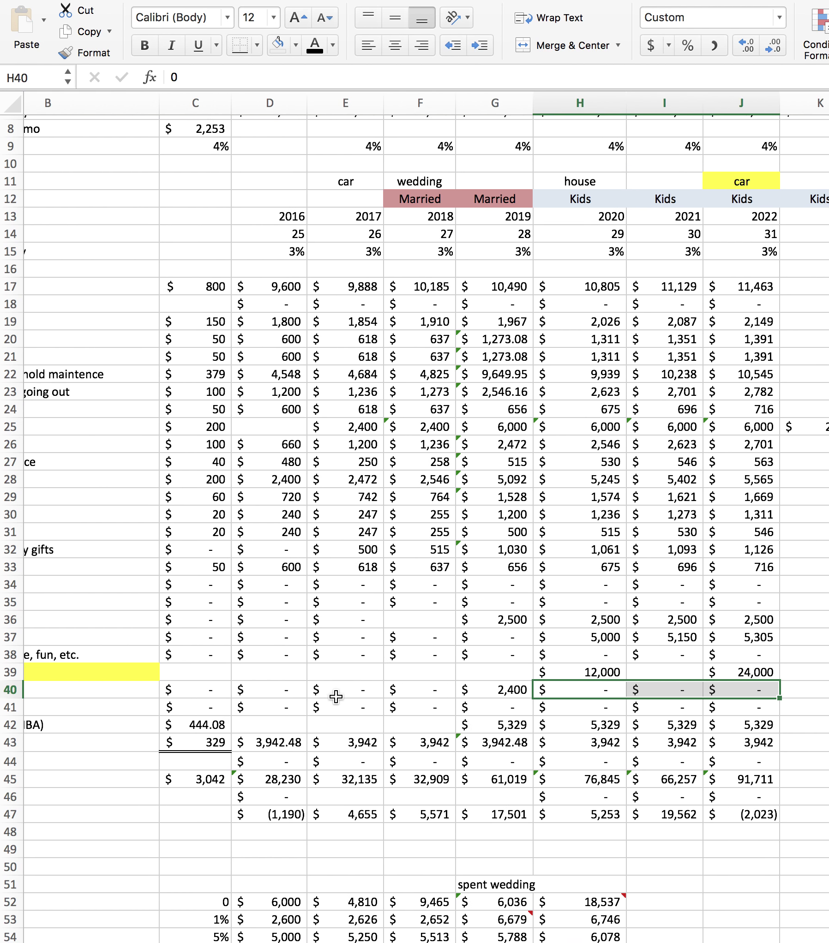
pyautogui.hscroll(2, 336, 697)
pyautogui.hscroll(-5, 336, 697)
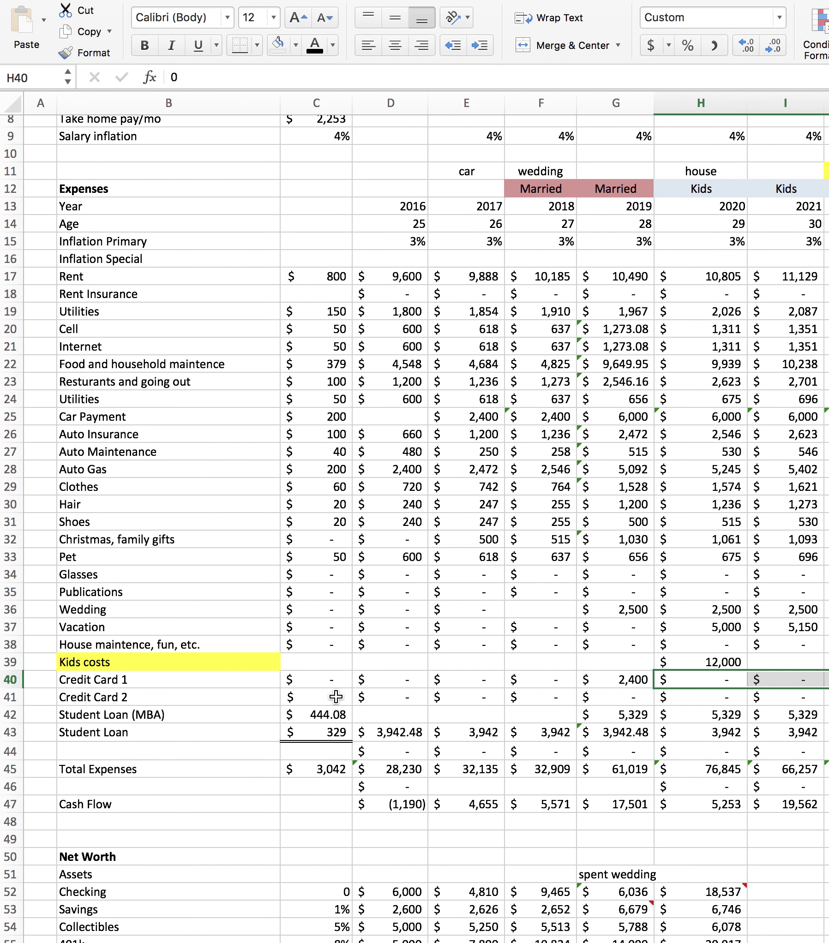
pyautogui.hscroll(3, 336, 697)
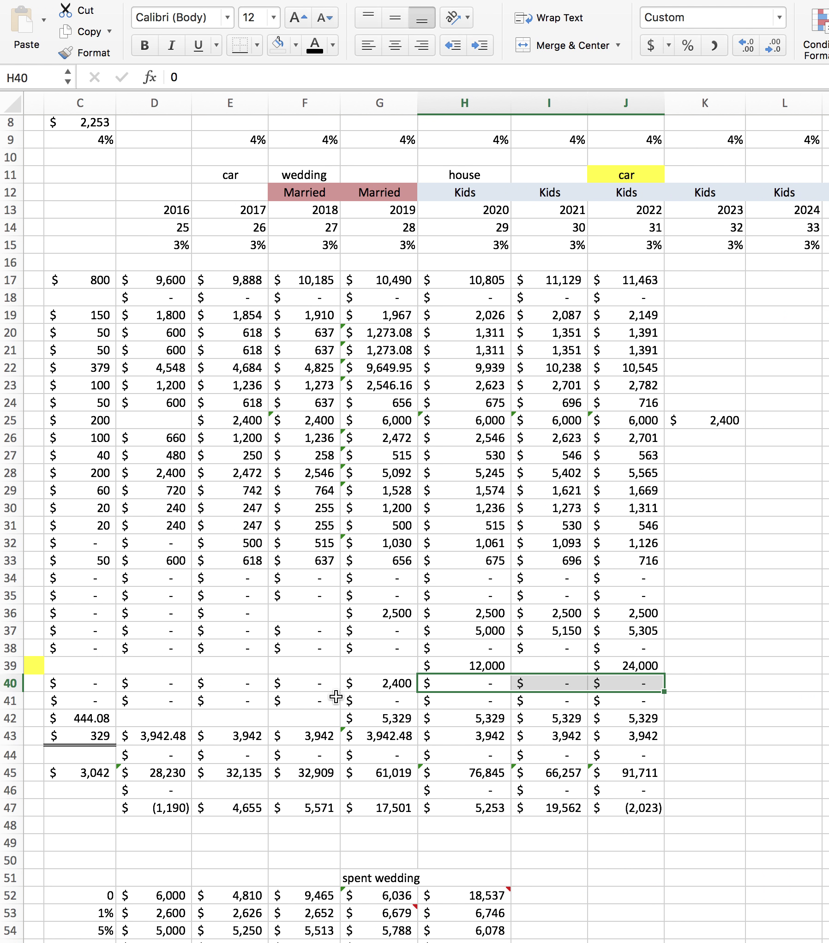
# Copy the $12,000 Kids costs from H39 into I39 for 2021.
pyautogui.click(547, 661)
pyautogui.click(495, 667)
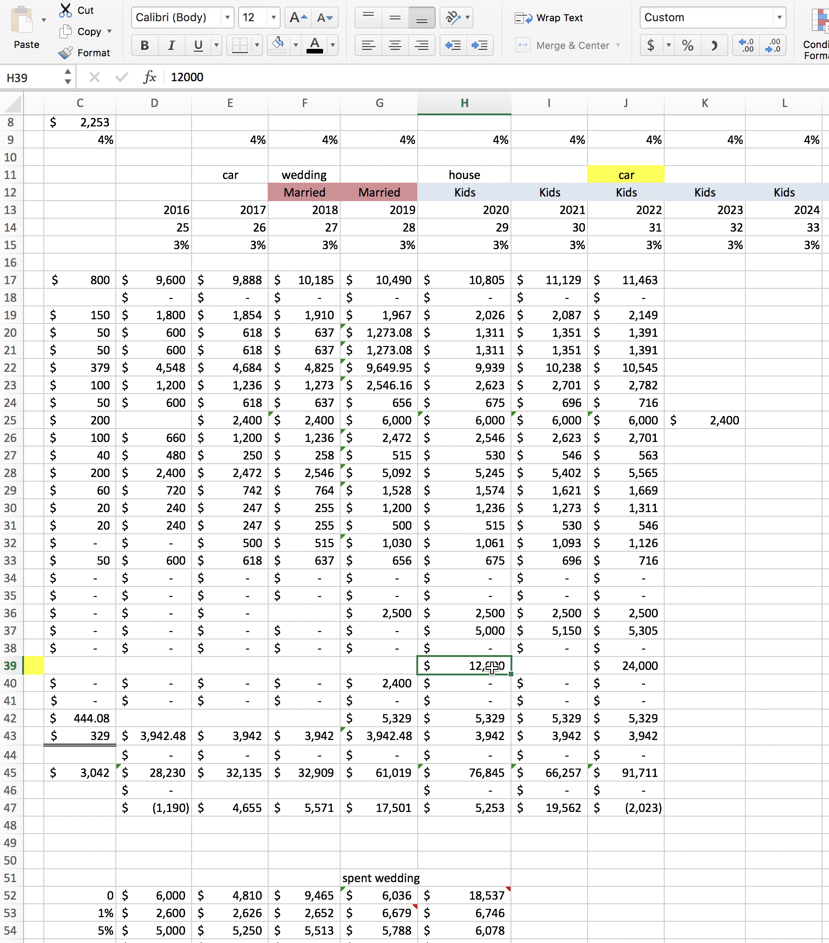
pyautogui.moveTo(511, 675); pyautogui.dragTo(551, 676)
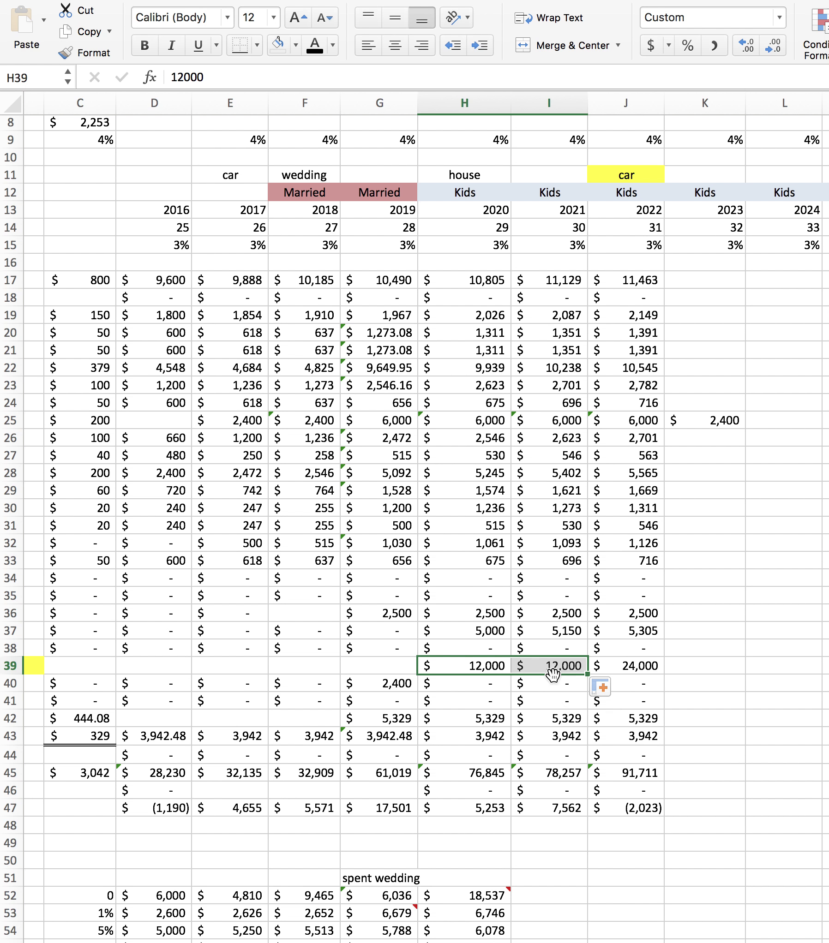
pyautogui.click(547, 842)
# Fill the 2020 Checking balance formula from H52 into the 2021 cell I52.
pyautogui.hscroll(-1, 547, 843)
pyautogui.scroll(-1, 546, 843)
pyautogui.scroll(-1, 547, 843)
pyautogui.hscroll(-1, 547, 843)
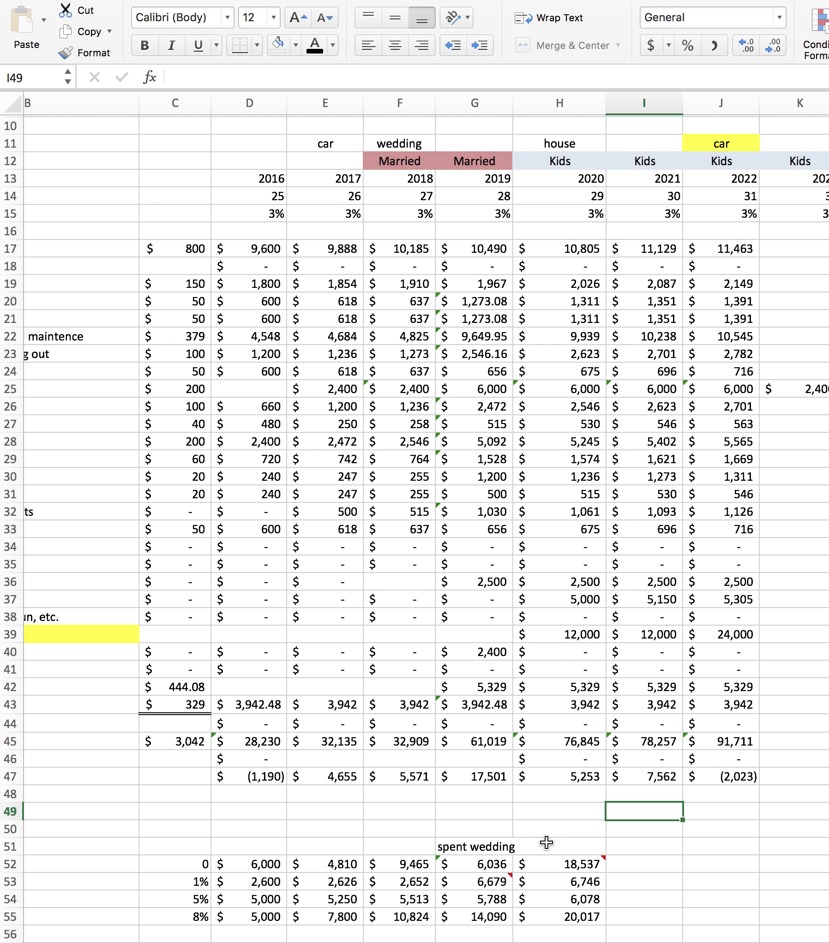
pyautogui.doubleClick(567, 864)
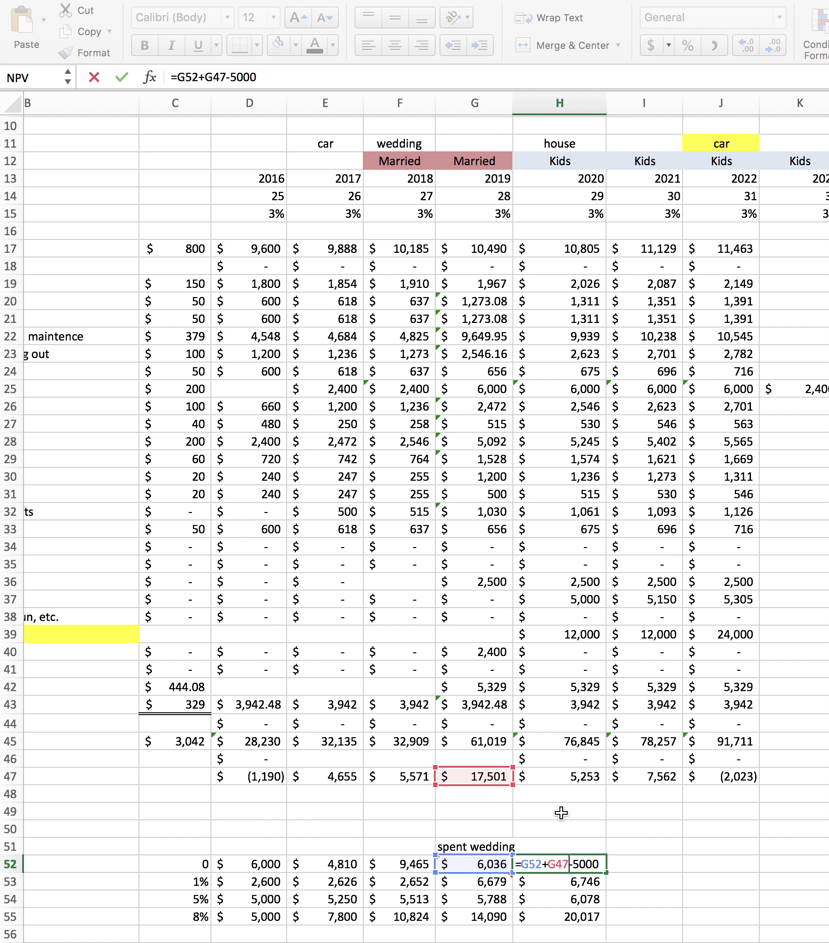
pyautogui.press('Return')
pyautogui.click(647, 862)
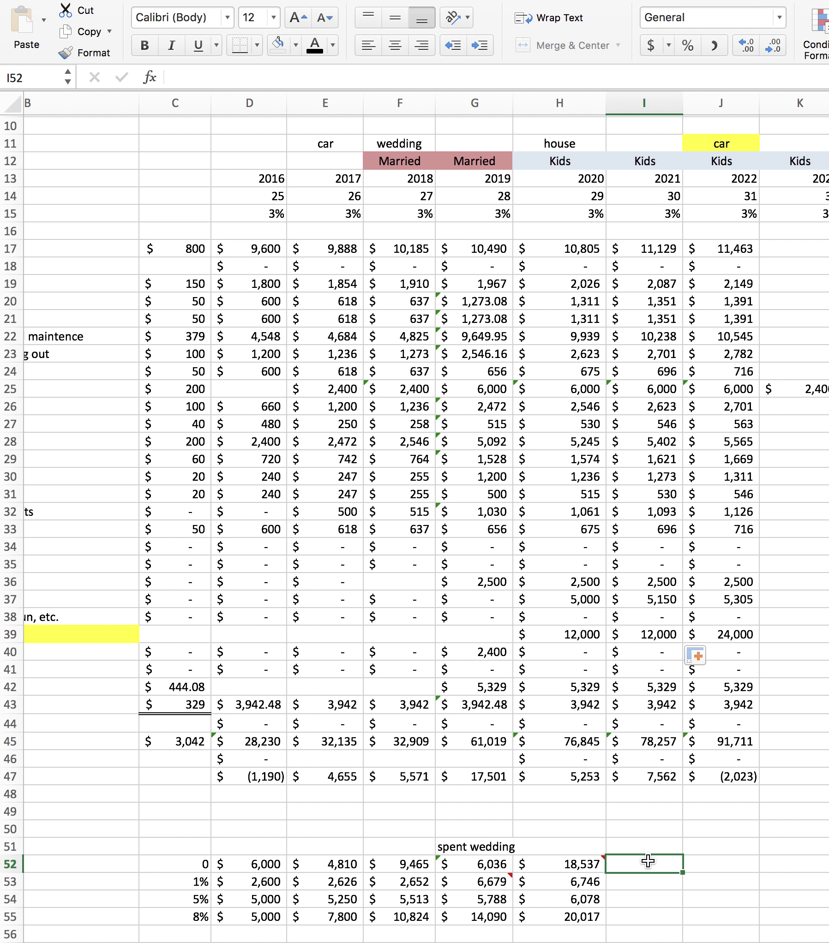
pyautogui.scroll(-3, 647, 861)
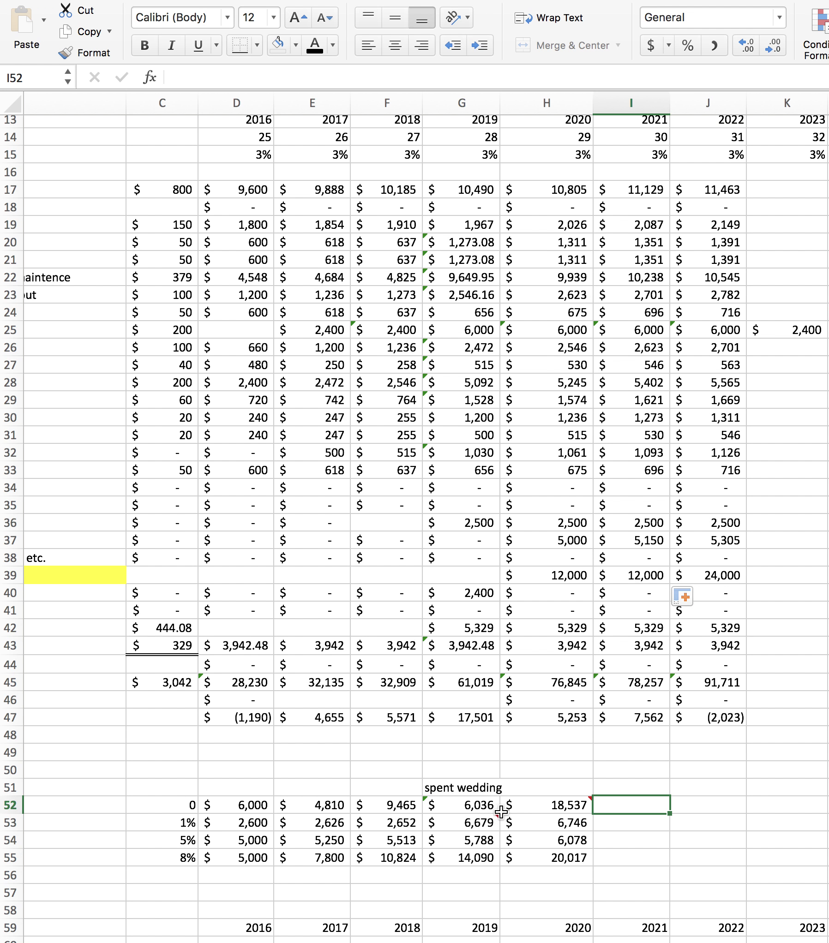
pyautogui.click(550, 807)
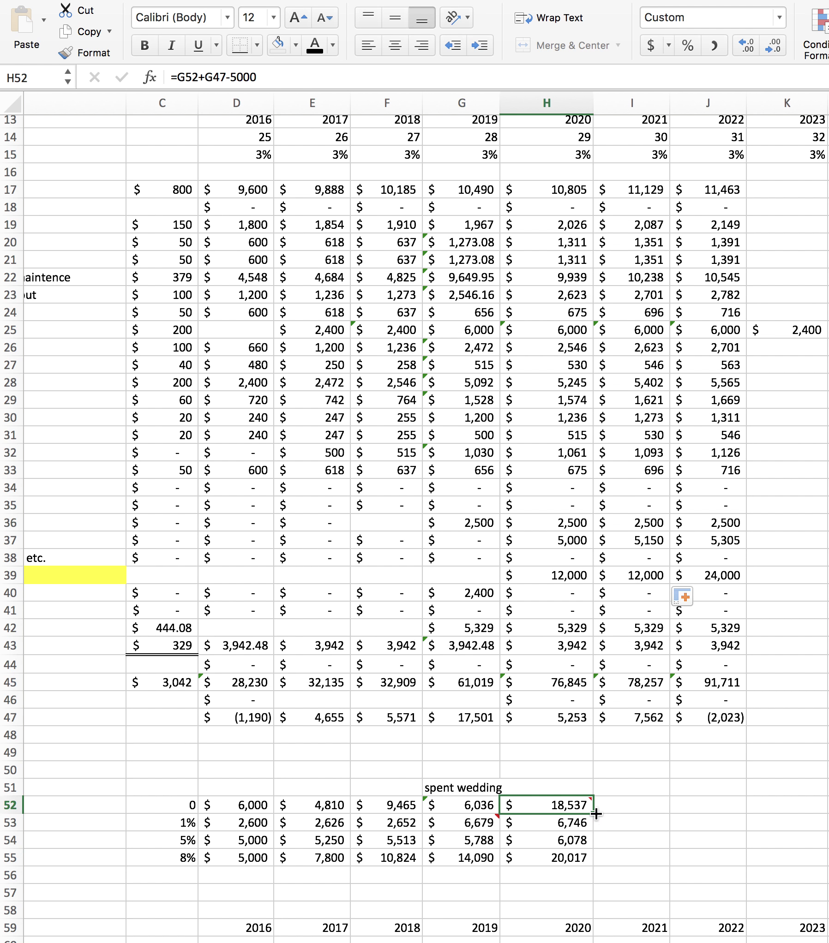
pyautogui.moveTo(596, 814); pyautogui.dragTo(635, 814)
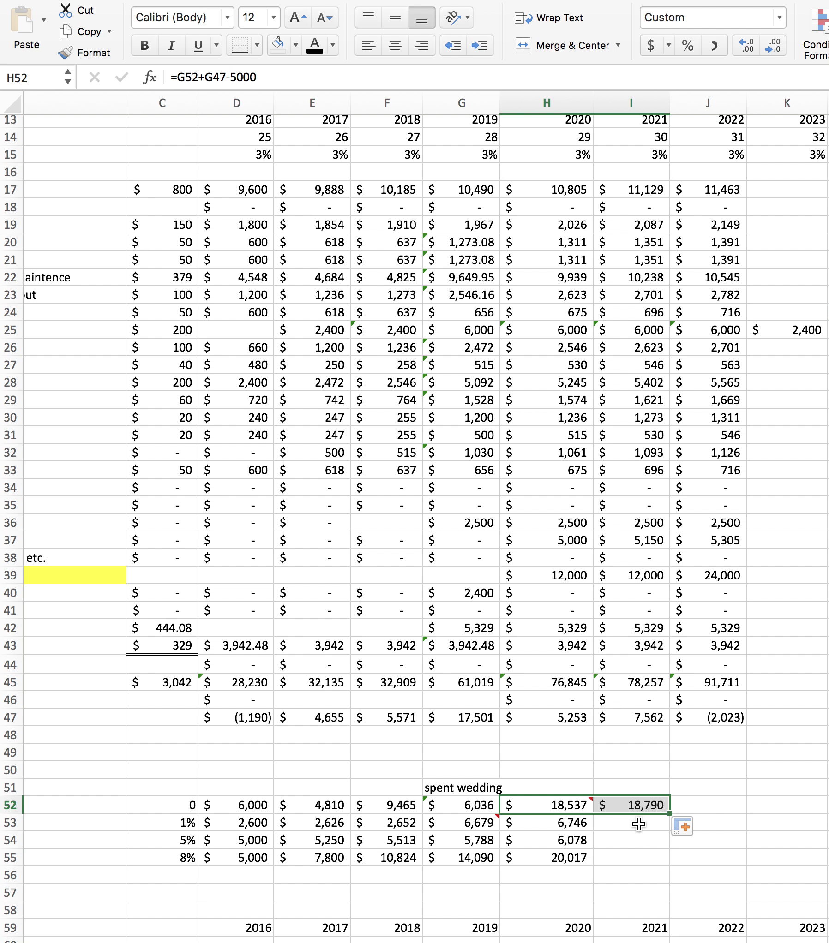
pyautogui.click(636, 846)
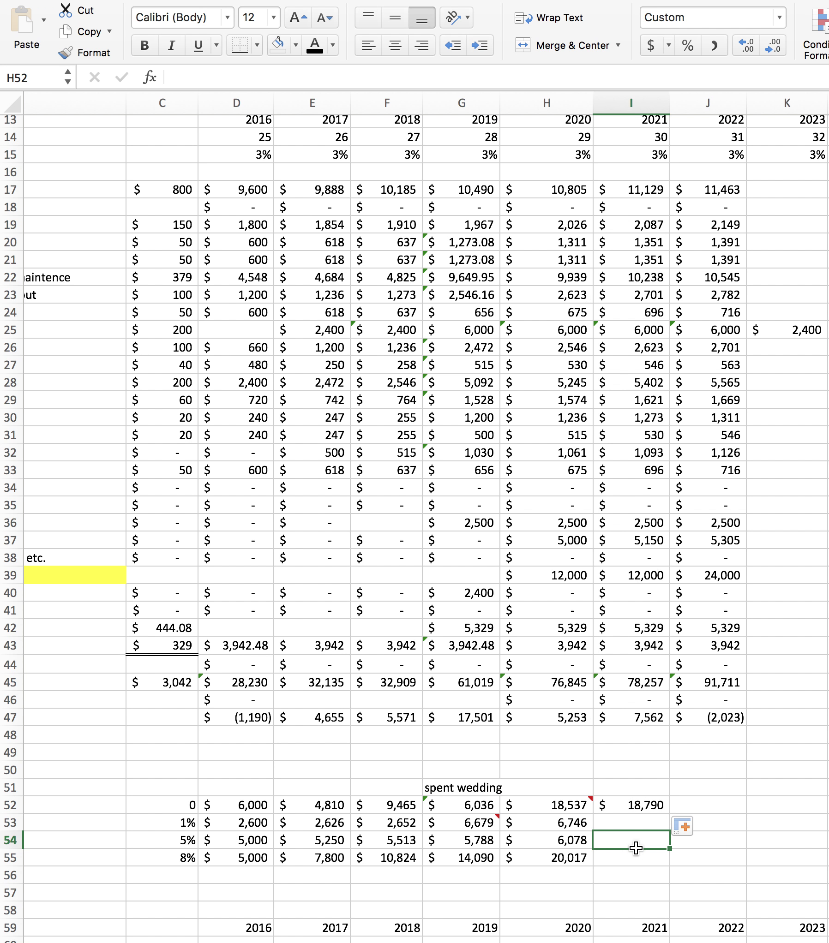
# Correct the 2021 Checking formula to =H52+H47 by removing the minus 5000.
pyautogui.doubleClick(645, 805)
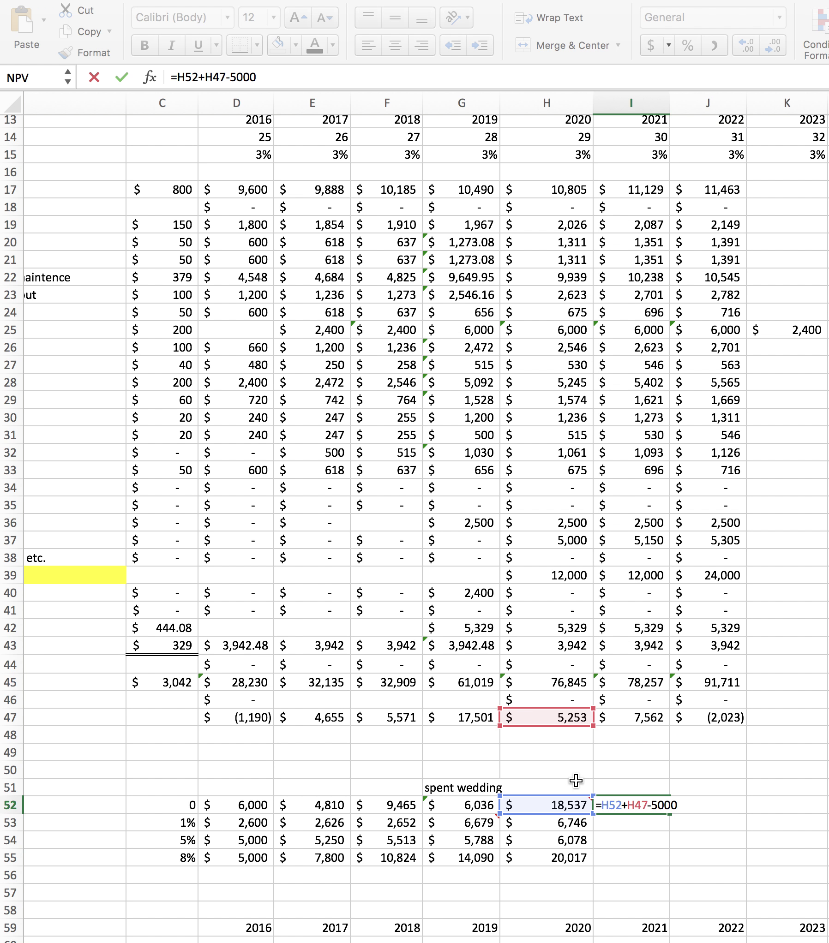
pyautogui.hscroll(-1, 575, 781)
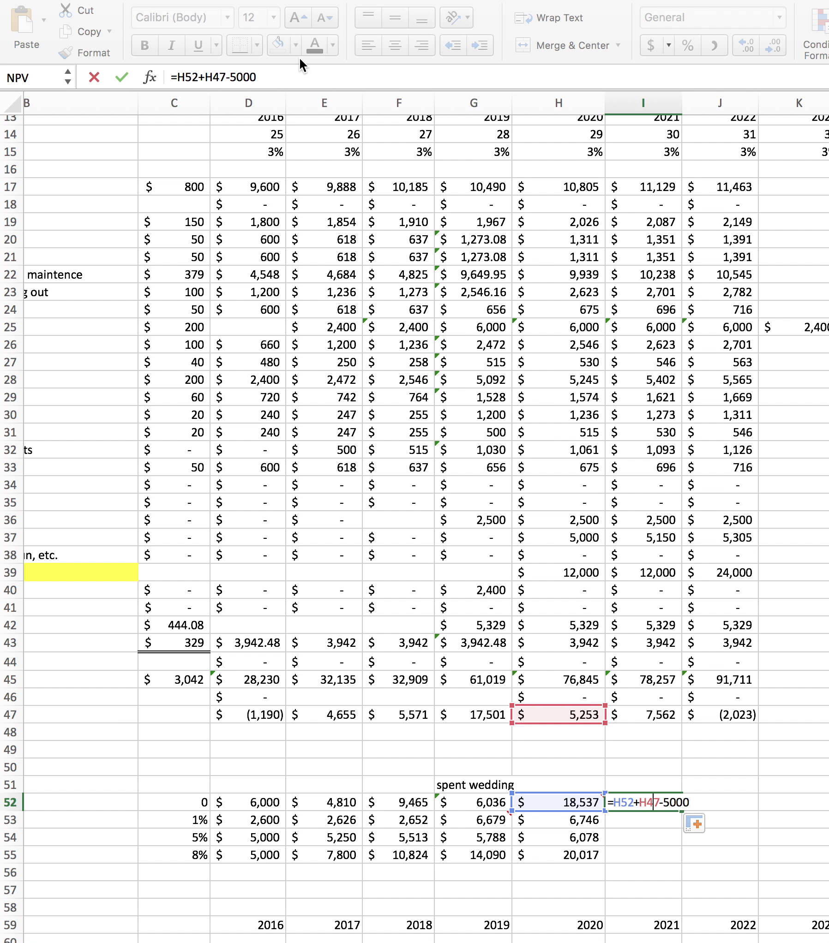
pyautogui.press('Return')
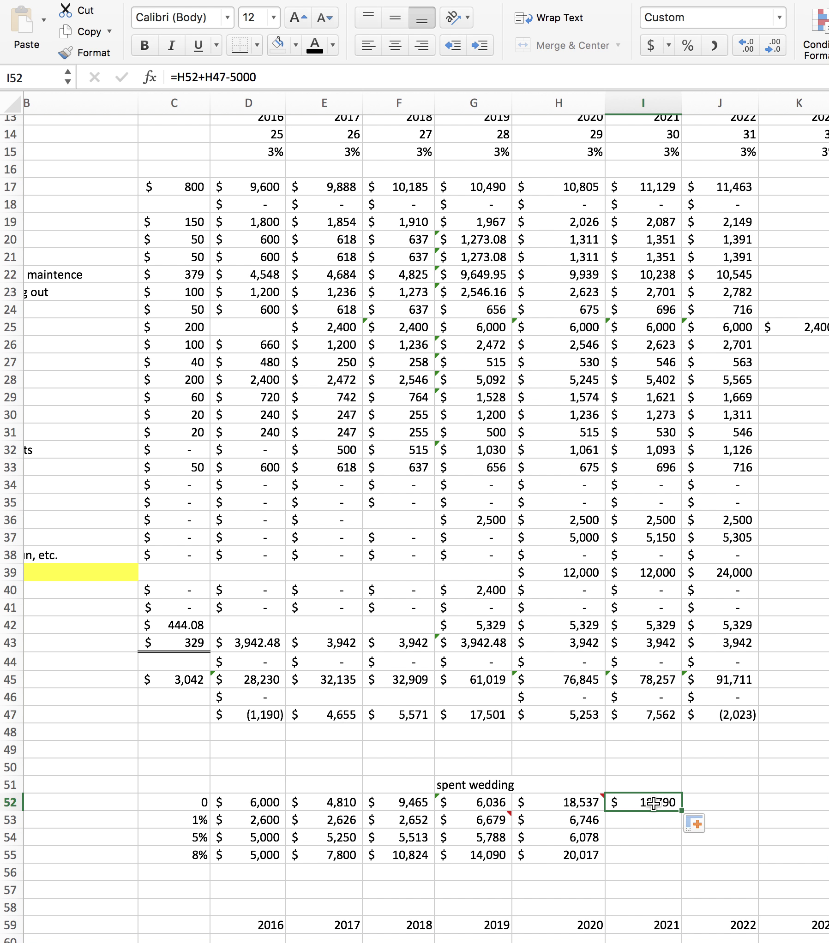
pyautogui.click(316, 72)
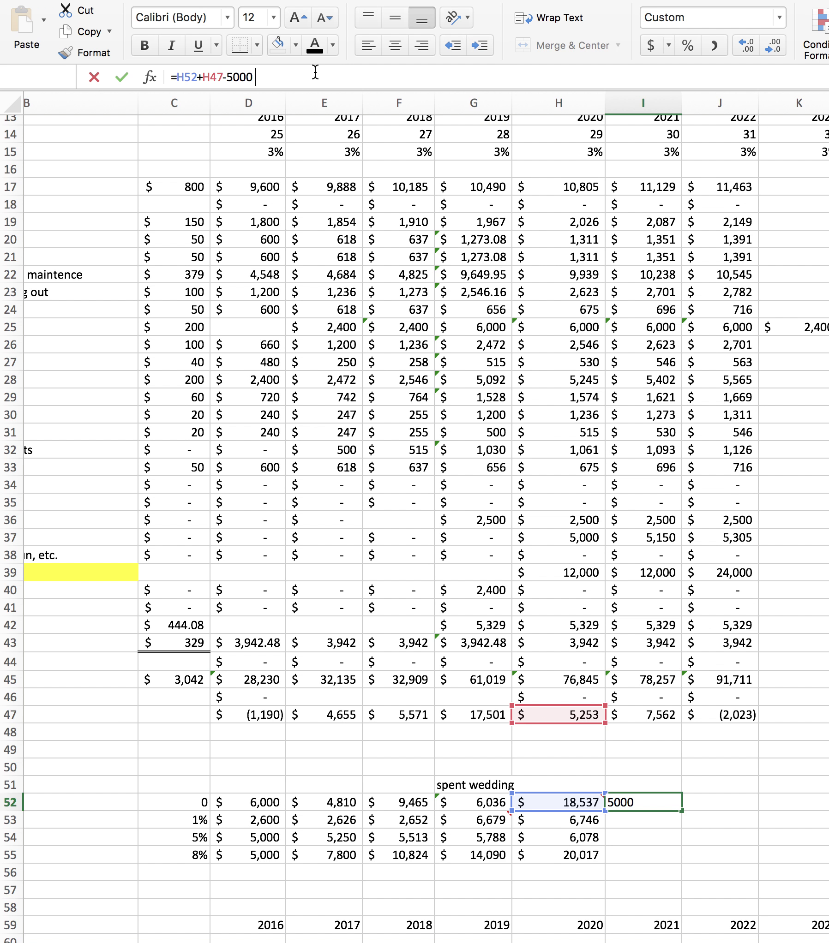
pyautogui.press('BackSpace')
pyautogui.press('BackSpace')
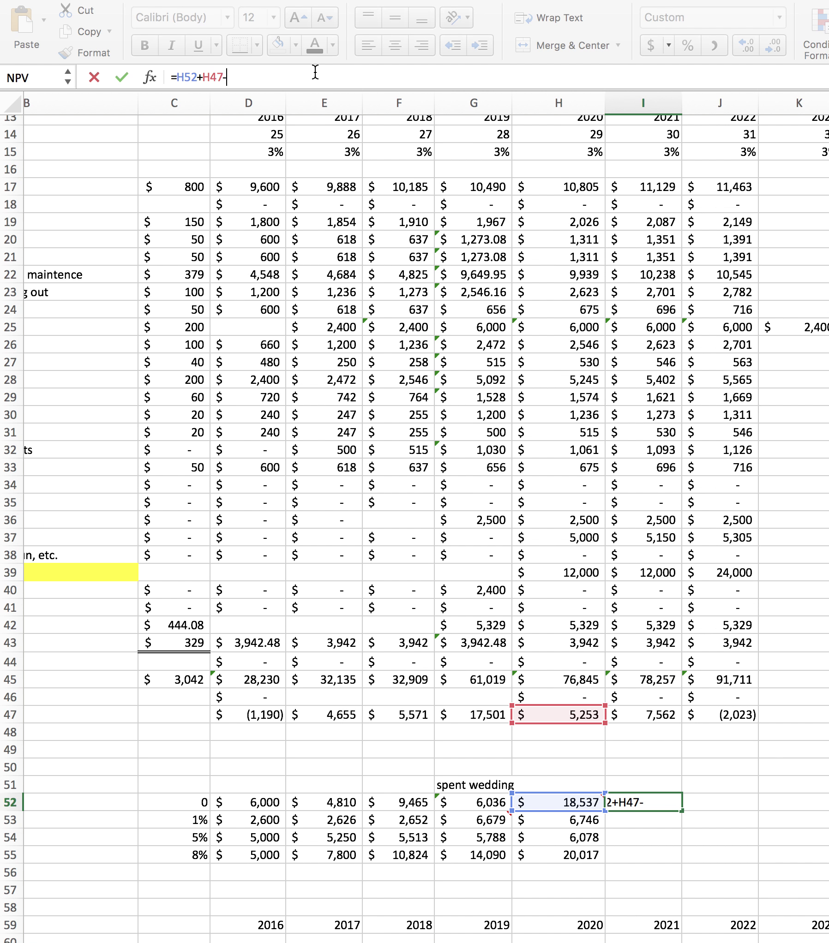
pyautogui.press('Return')
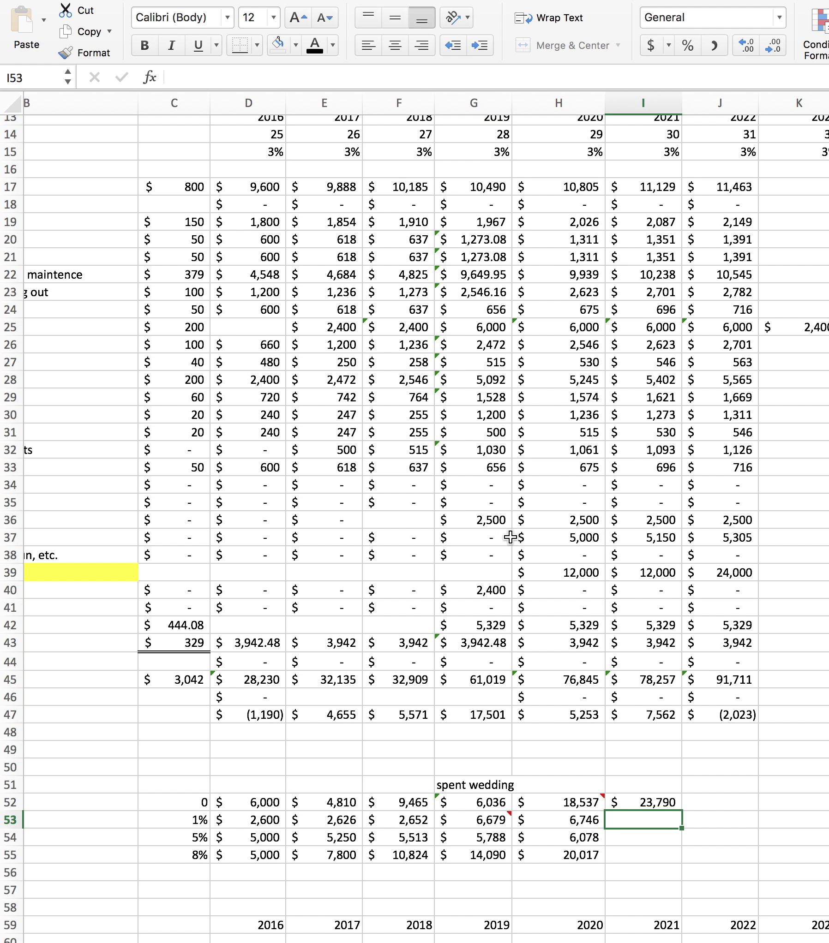
# Fill the corrected Checking formula into 2022, giving a $31,351 balance.
pyautogui.click(677, 873)
pyautogui.click(667, 801)
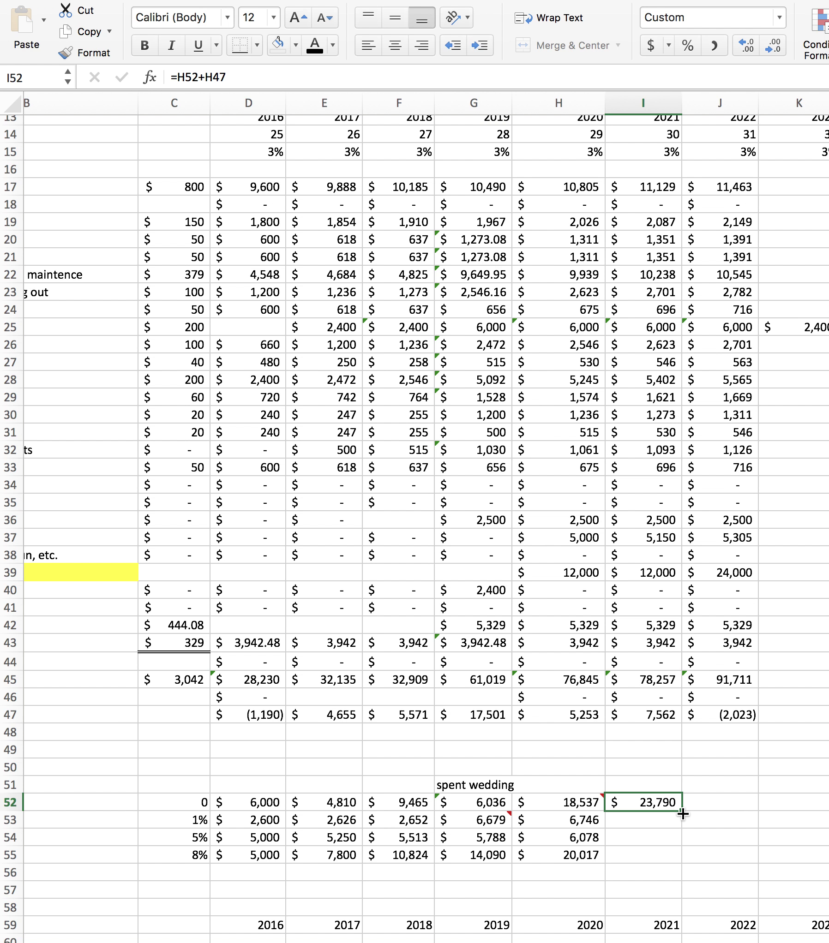
pyautogui.moveTo(683, 814); pyautogui.dragTo(719, 804)
pyautogui.click(726, 851)
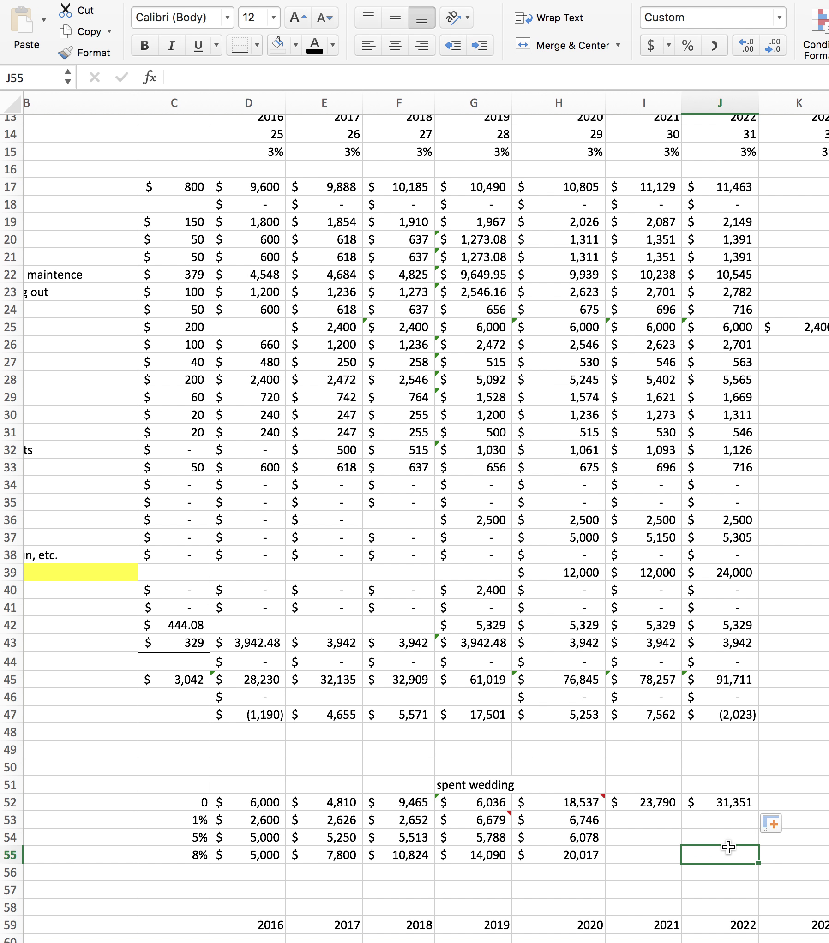
pyautogui.doubleClick(720, 802)
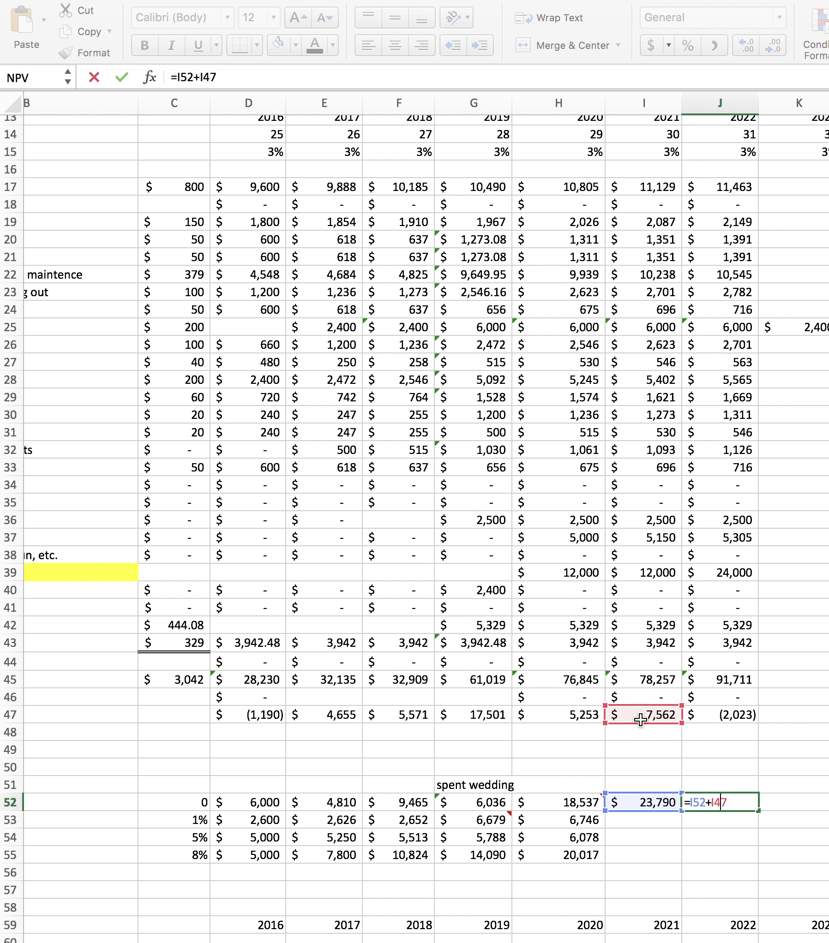
pyautogui.press('Return')
pyautogui.click(663, 740)
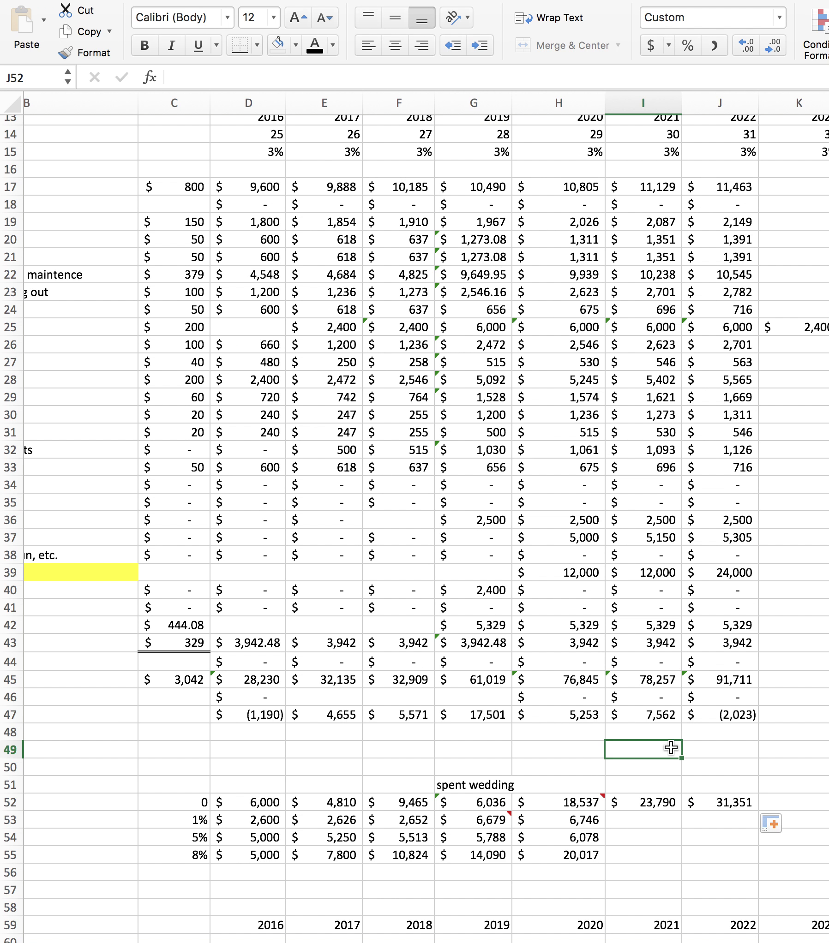
pyautogui.click(322, 720)
pyautogui.scroll(10, 322, 719)
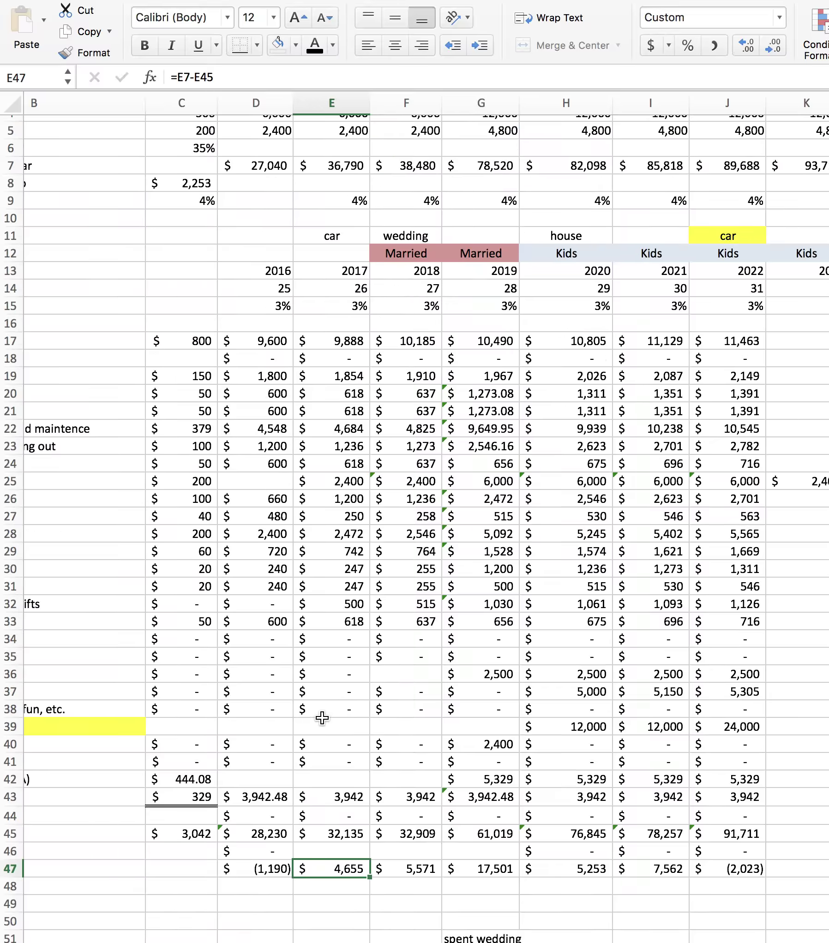
pyautogui.scroll(-5, 345, 376)
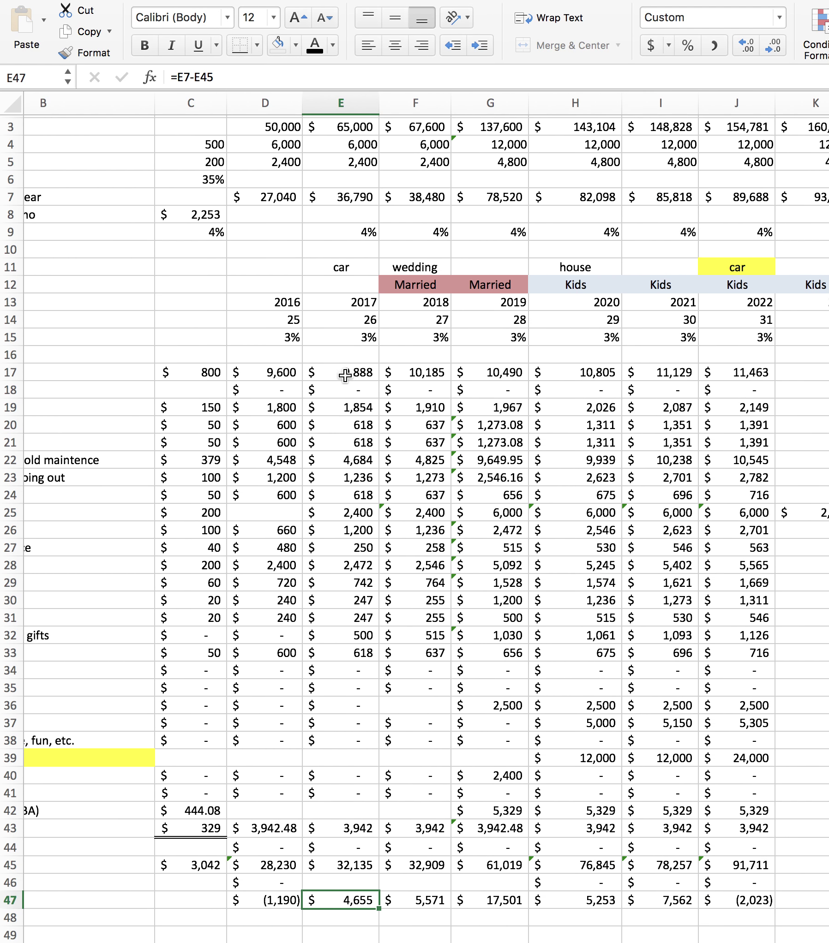
pyautogui.scroll(-2, 356, 594)
pyautogui.scroll(5, 385, 757)
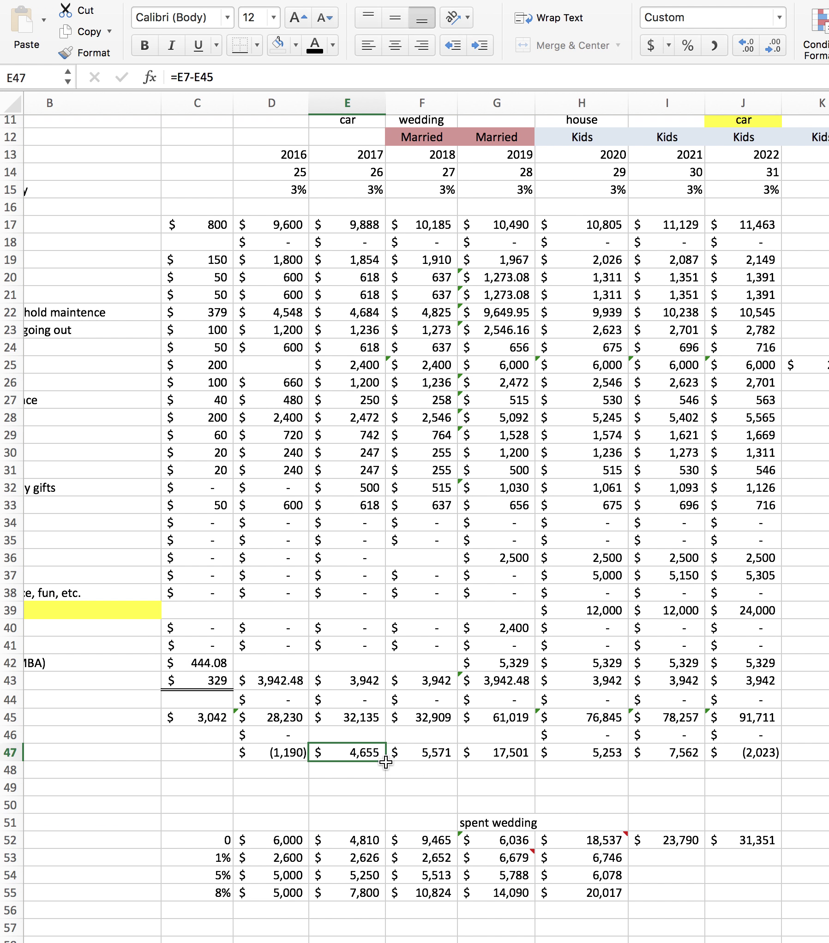
pyautogui.hscroll(-1, 386, 762)
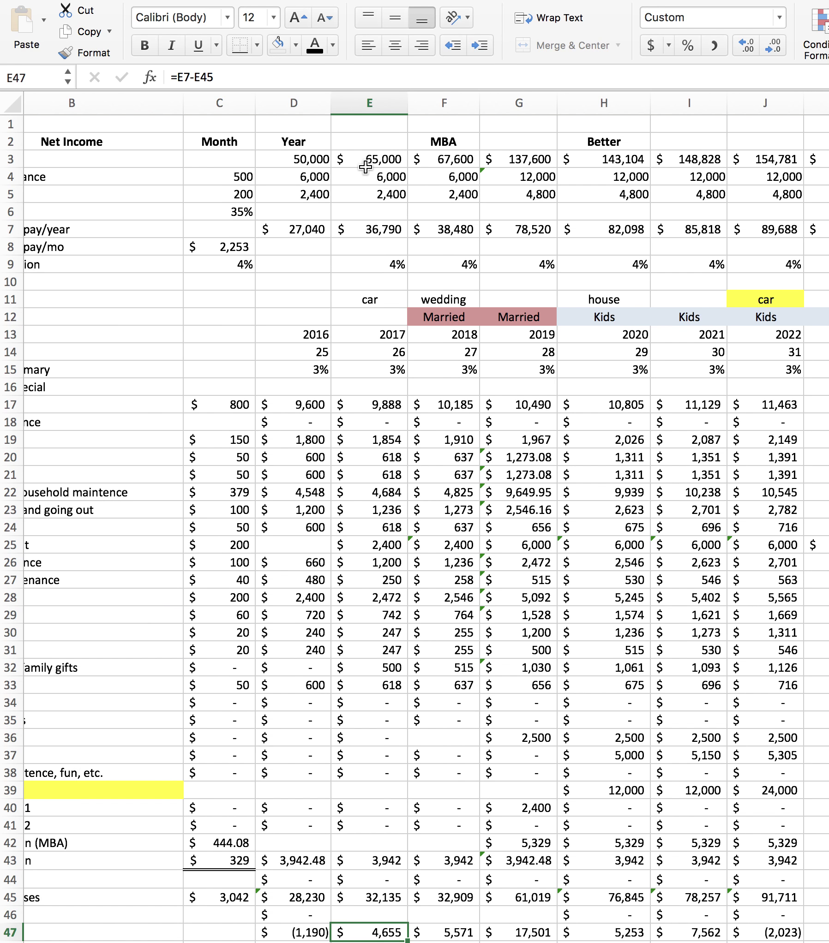
pyautogui.scroll(-5, 369, 358)
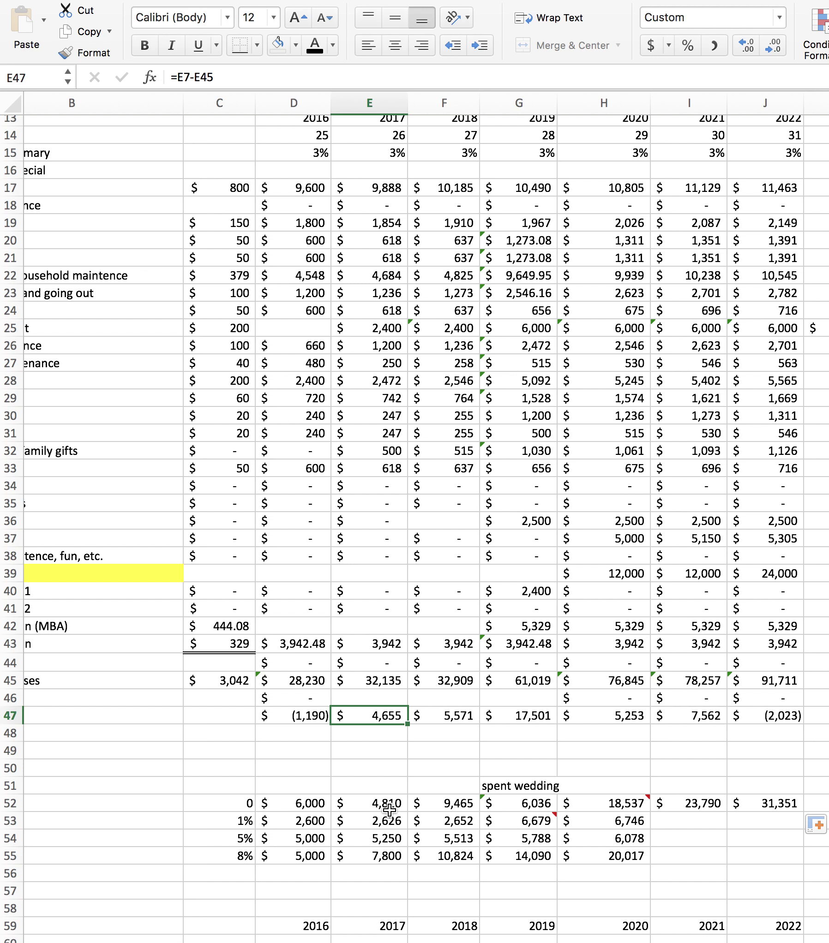
pyautogui.click(455, 805)
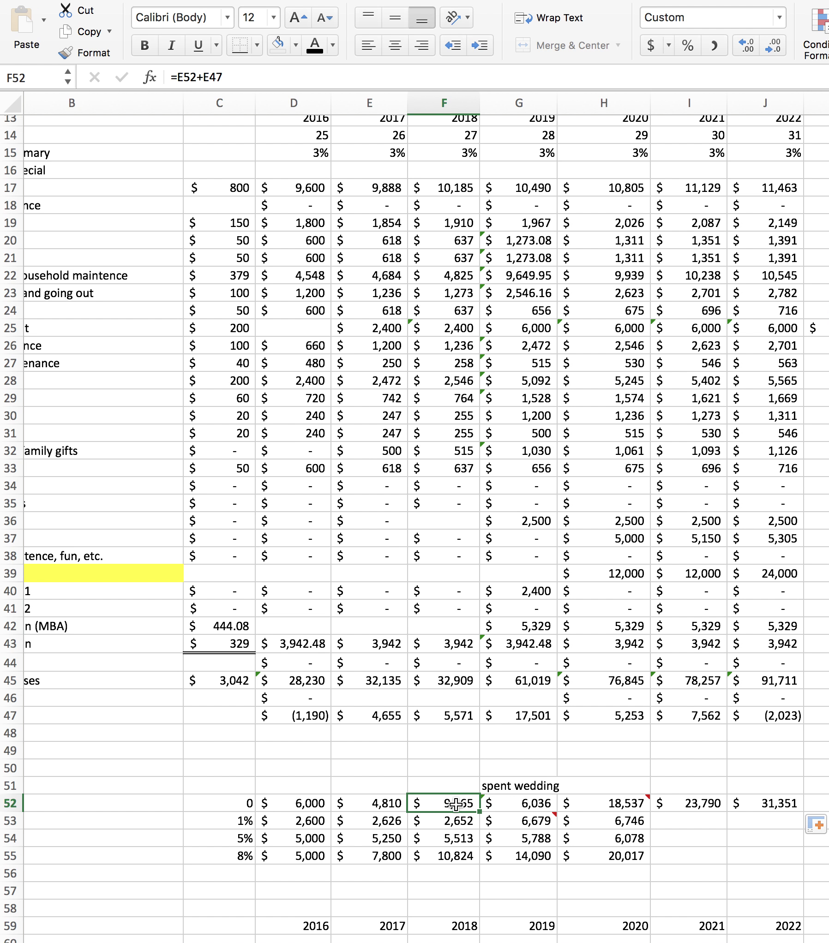
pyautogui.click(465, 856)
pyautogui.click(533, 861)
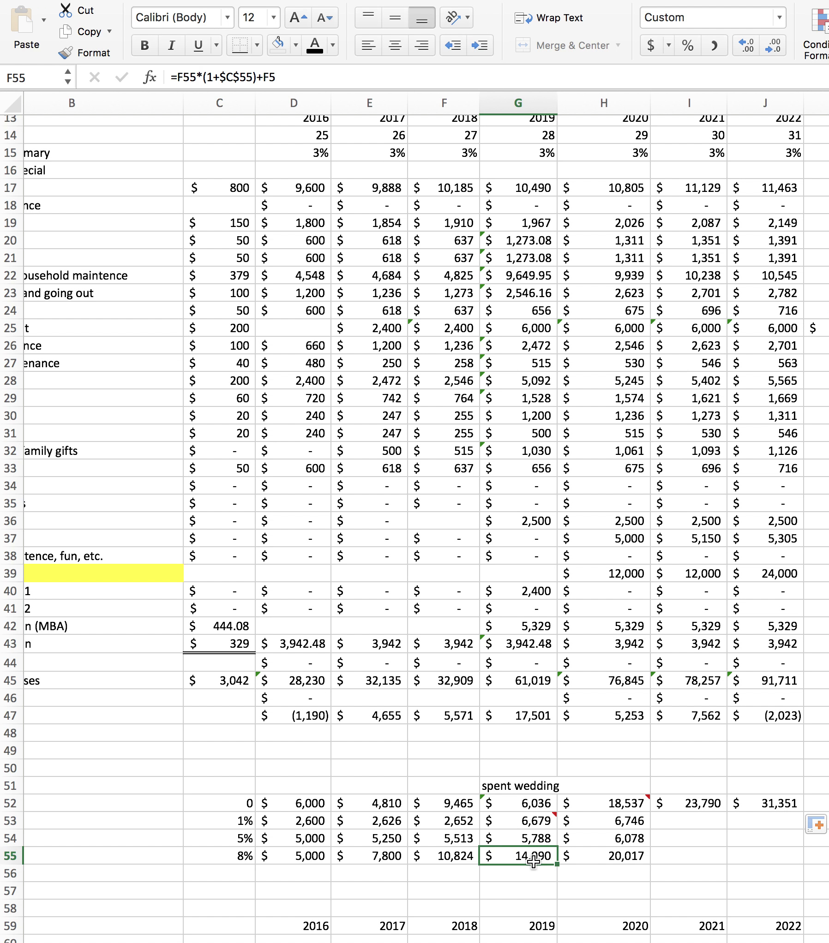
pyautogui.click(609, 857)
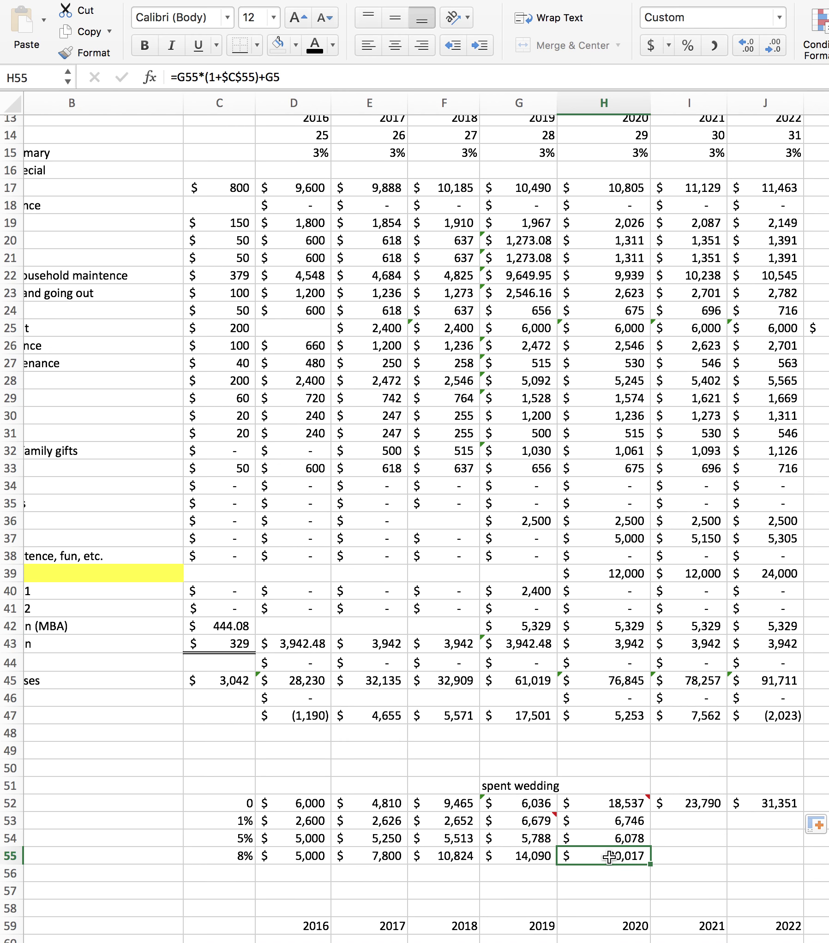
pyautogui.scroll(-3, 609, 857)
pyautogui.hscroll(-2, 610, 857)
pyautogui.click(467, 675)
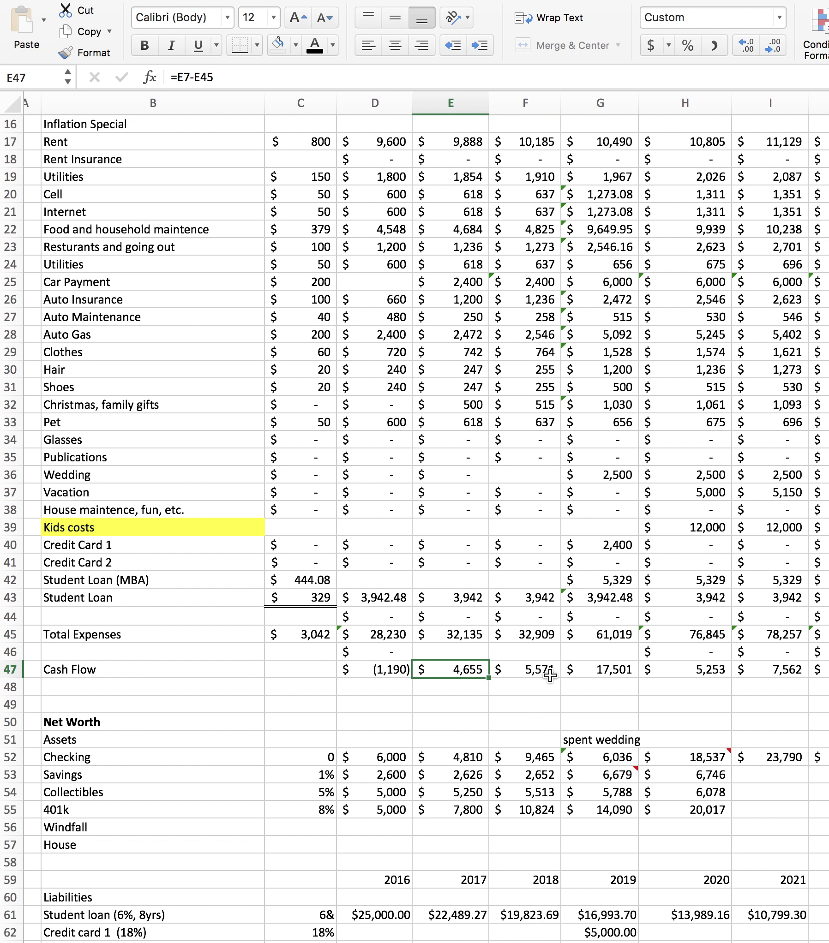
pyautogui.click(550, 677)
pyautogui.click(600, 674)
pyautogui.scroll(5, 601, 674)
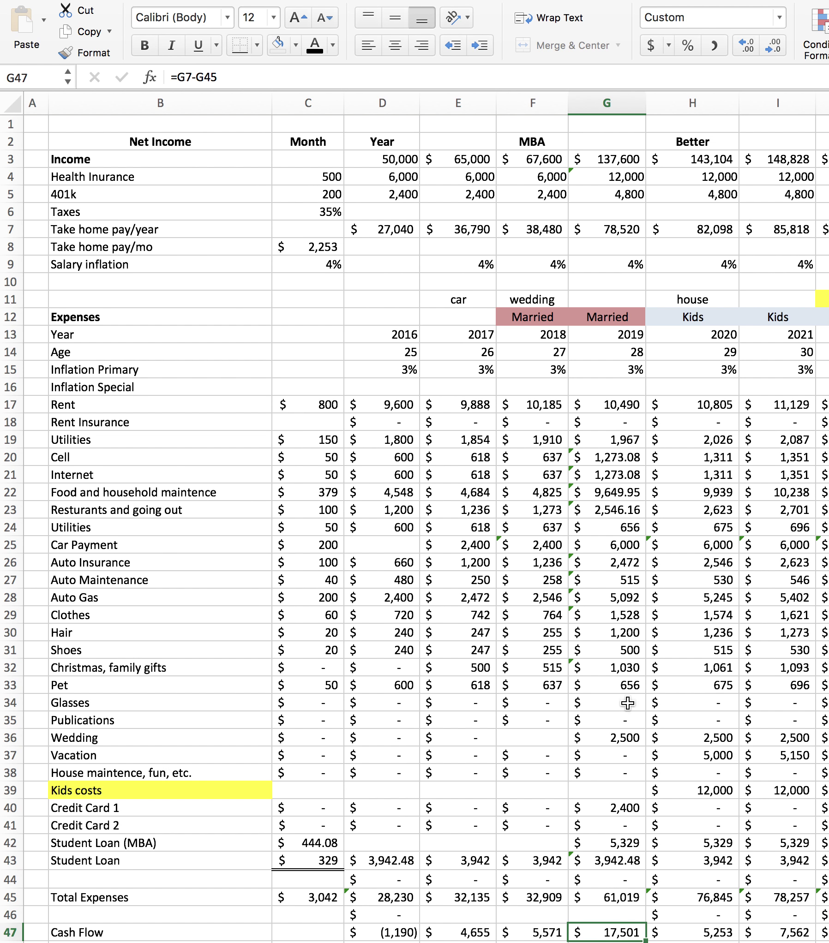
pyautogui.scroll(-10, 629, 796)
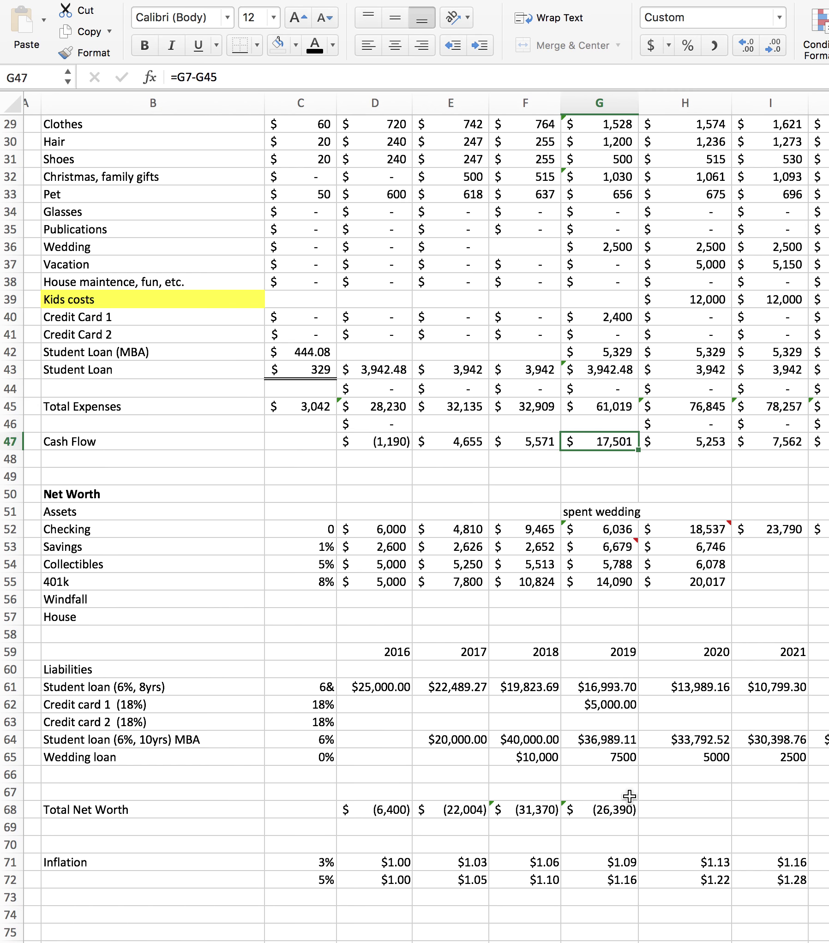
pyautogui.scroll(5, 549, 733)
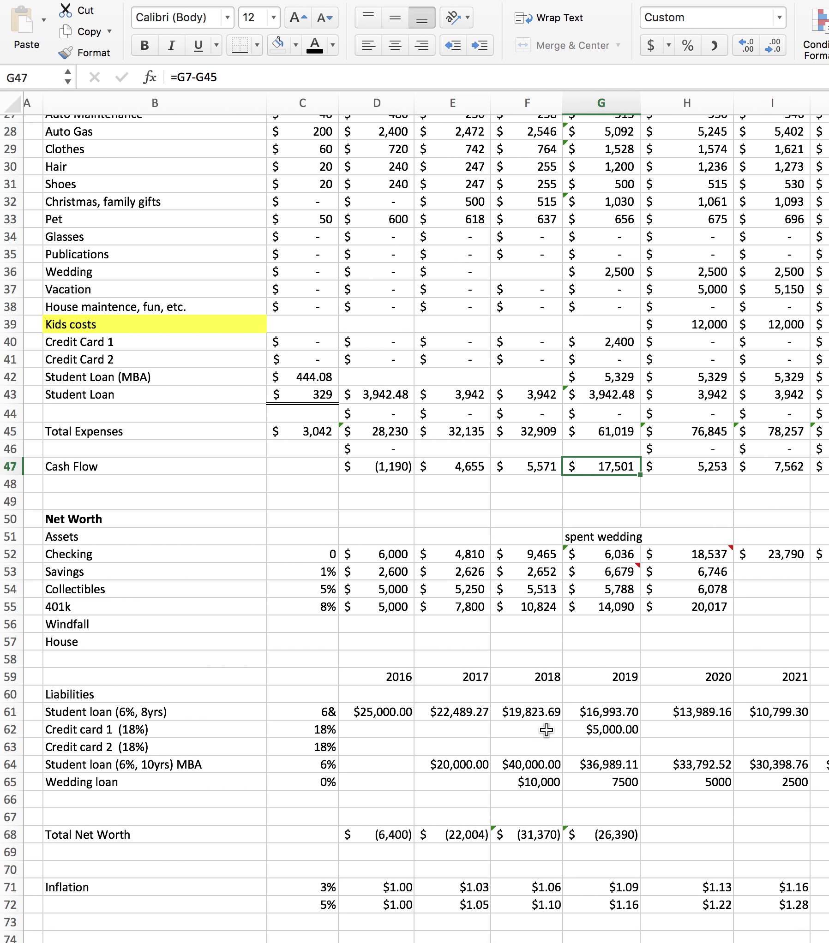
pyautogui.hscroll(2, 548, 733)
pyautogui.scroll(5, 547, 729)
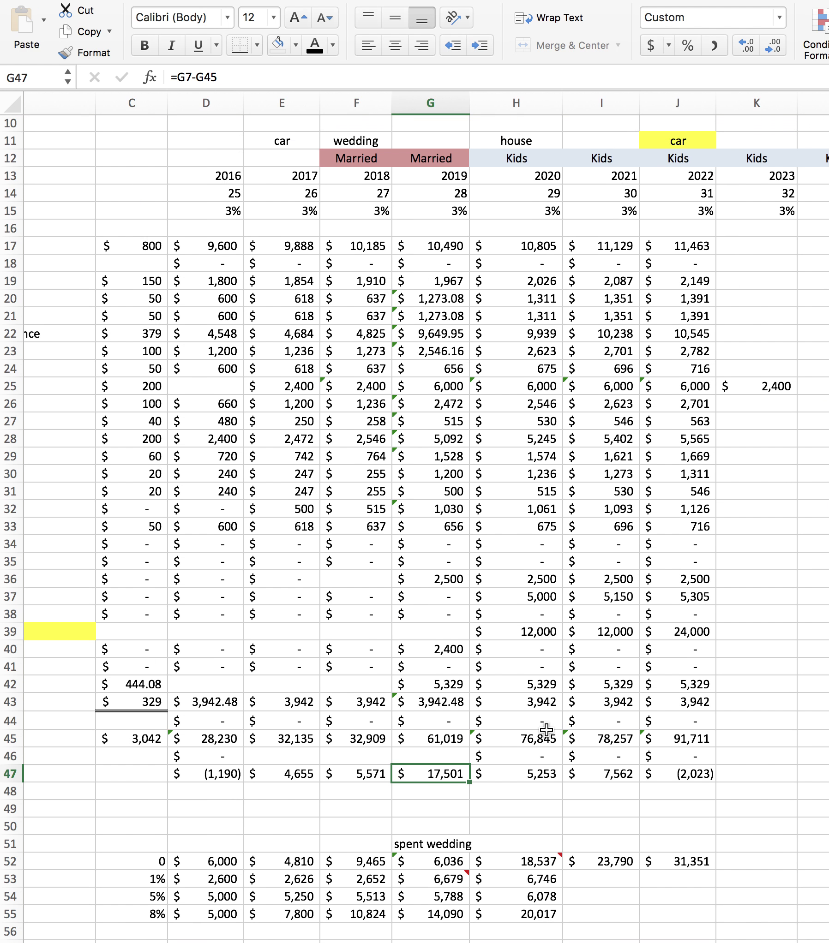
pyautogui.hscroll(-1, 546, 730)
pyautogui.hscroll(-1, 546, 730)
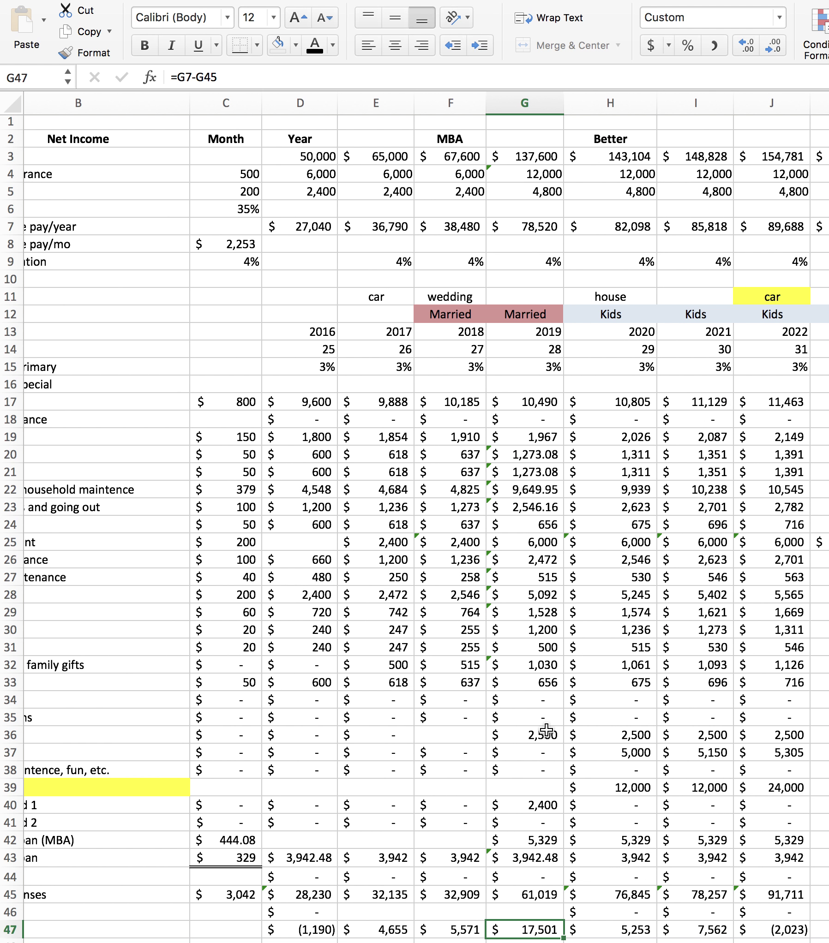
pyautogui.hscroll(3, 546, 730)
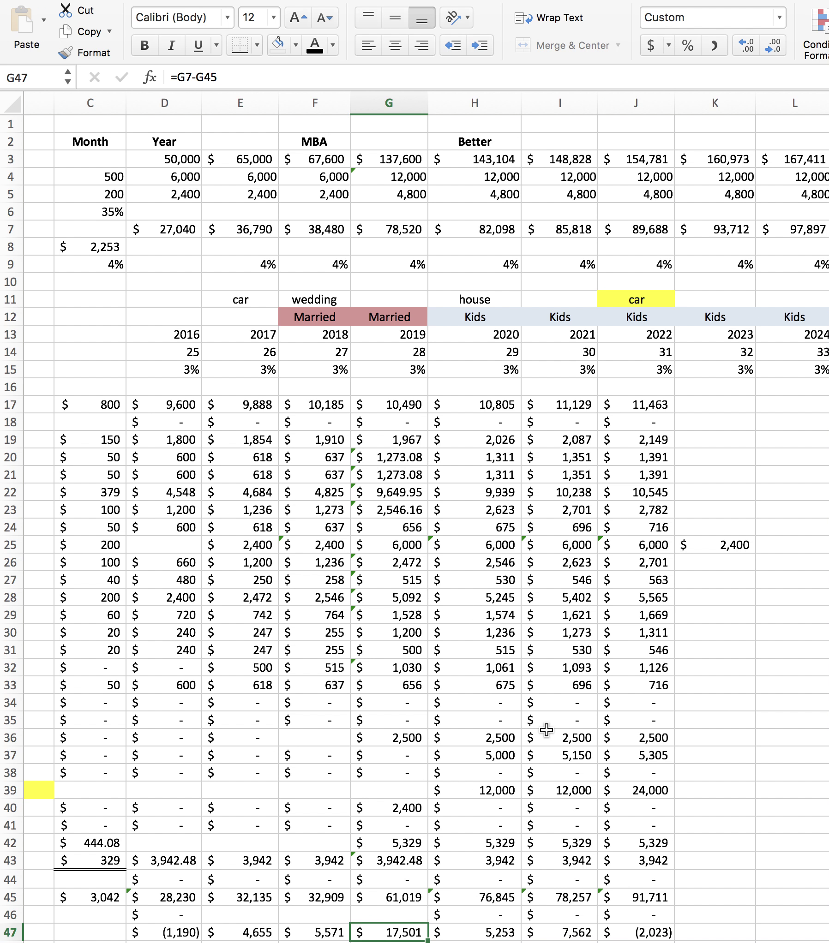
pyautogui.scroll(-5, 547, 730)
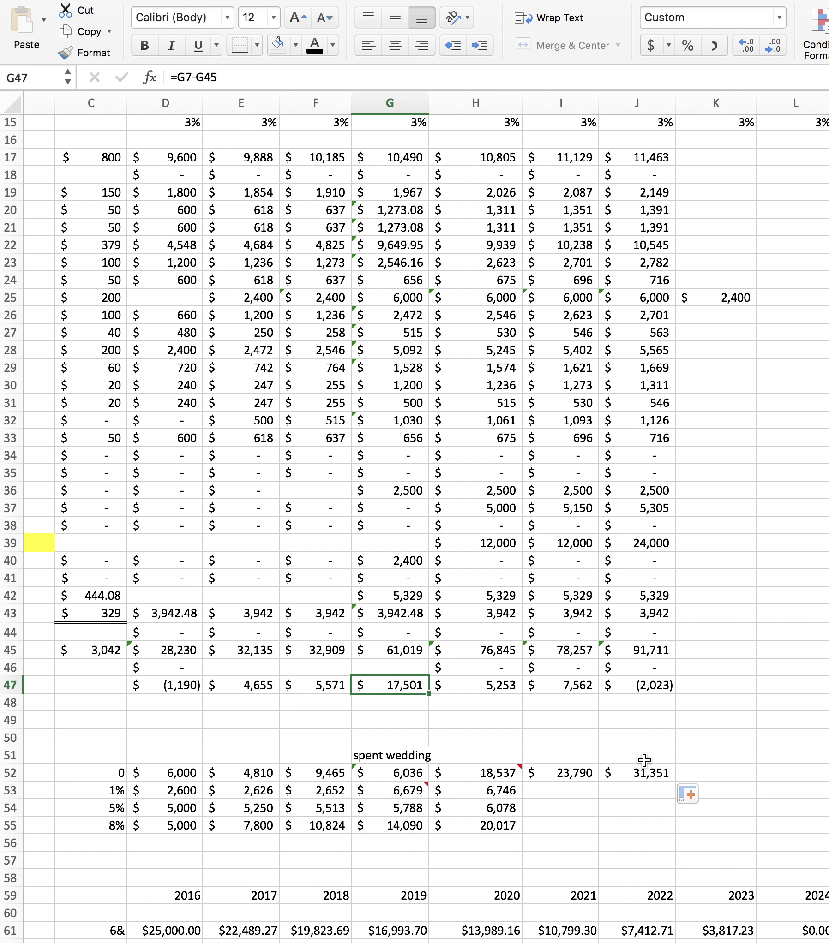
pyautogui.scroll(-2, 644, 761)
pyautogui.hscroll(-1, 644, 760)
pyautogui.scroll(4, 643, 758)
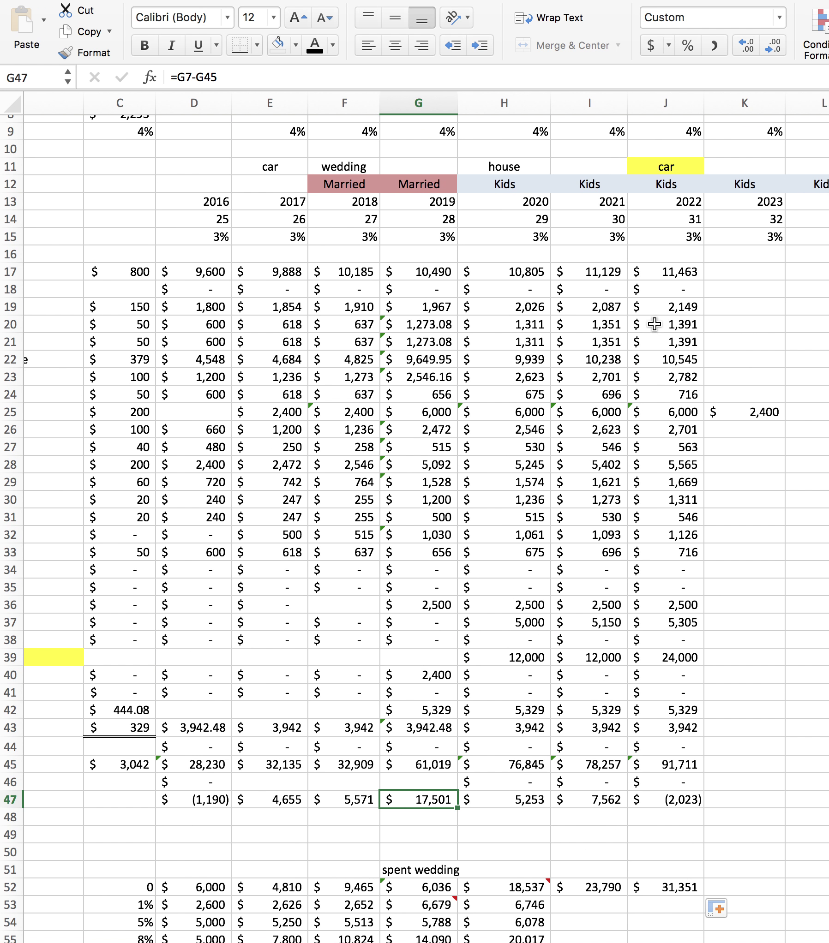
pyautogui.scroll(-1, 696, 778)
pyautogui.hscroll(-1, 696, 779)
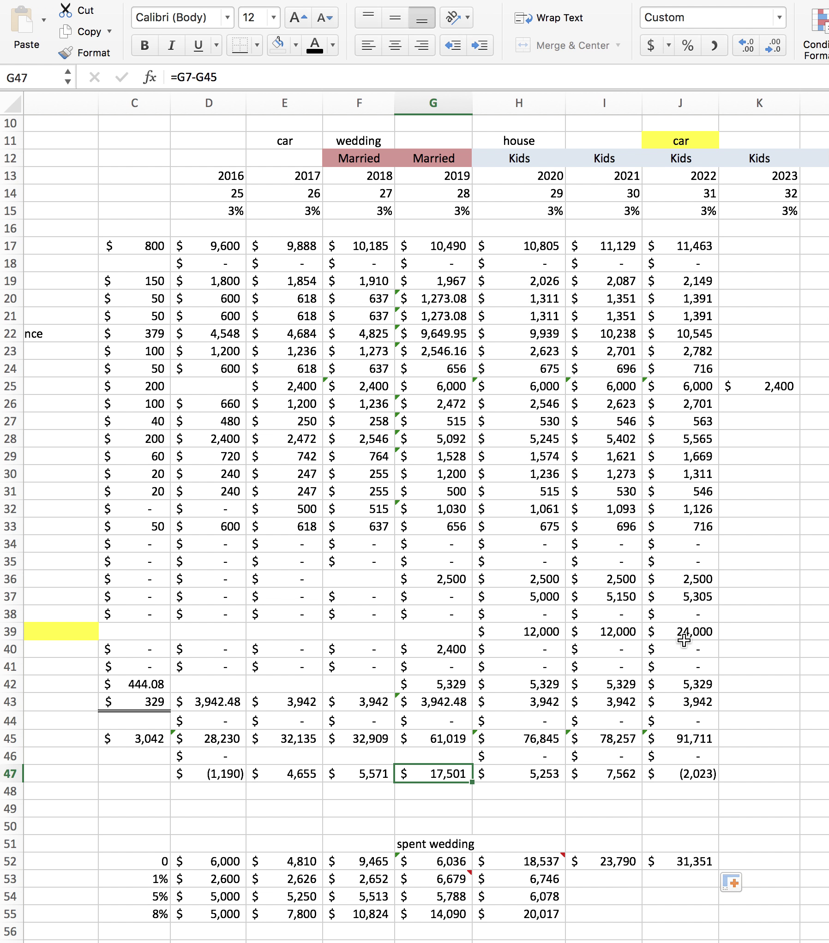
pyautogui.click(686, 581)
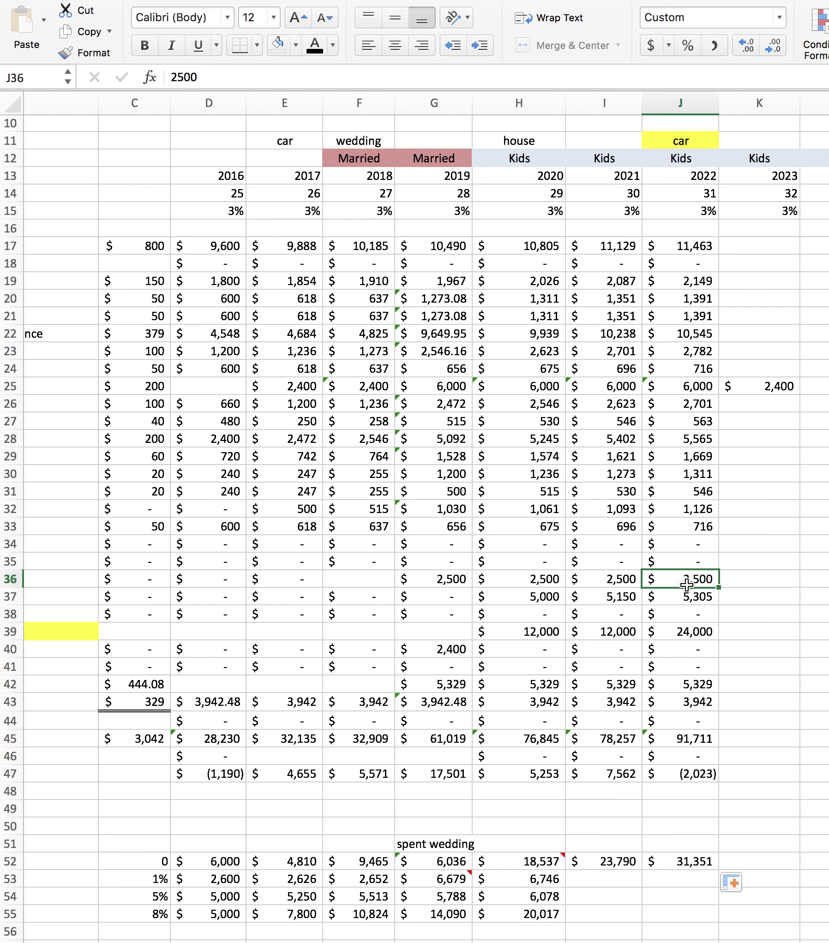
pyautogui.hscroll(-5, 688, 598)
pyautogui.scroll(-5, 688, 598)
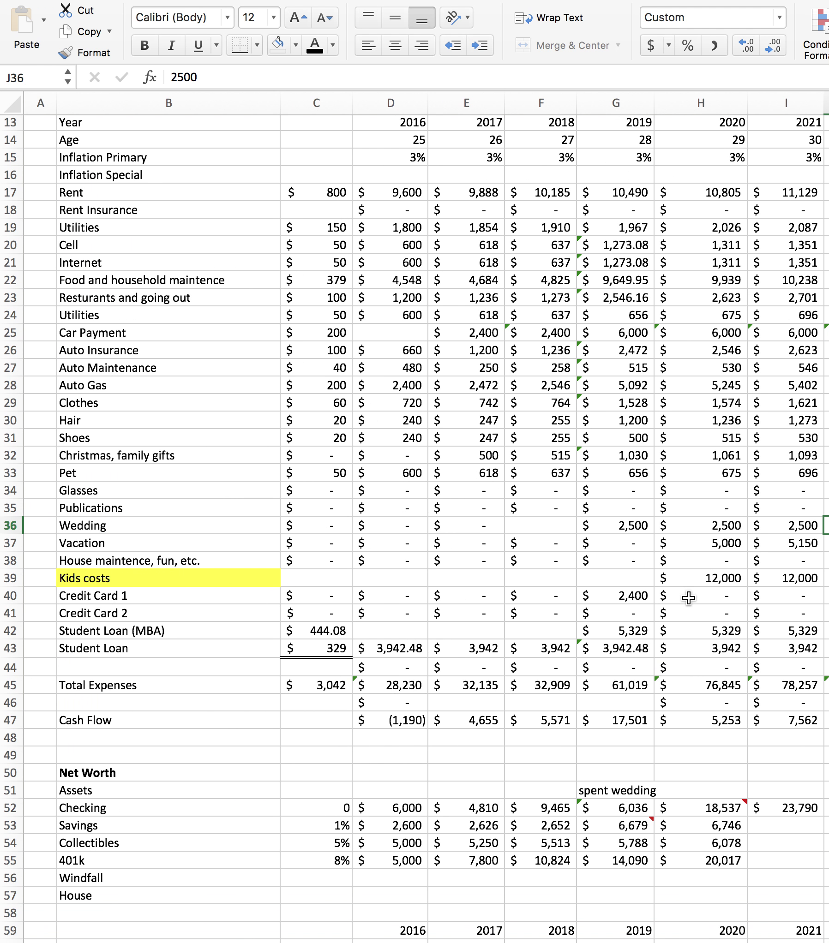
pyautogui.hscroll(5, 688, 598)
pyautogui.scroll(5, 688, 599)
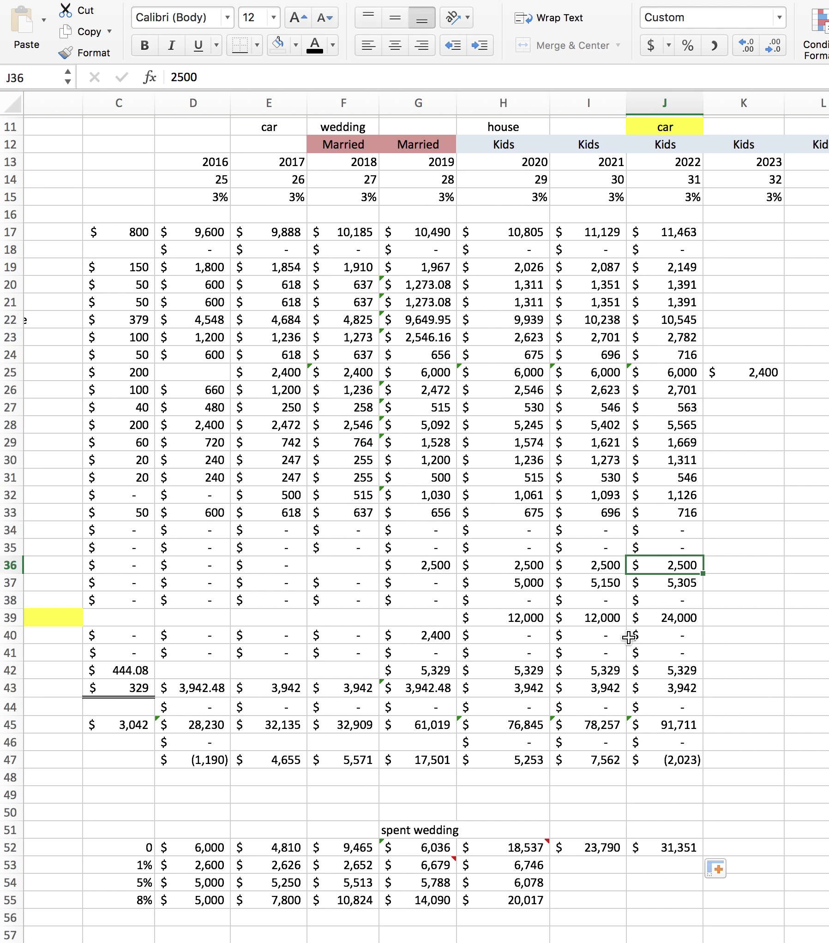
pyautogui.hscroll(-1, 628, 639)
pyautogui.scroll(-1, 628, 638)
pyautogui.hscroll(-1, 628, 639)
pyautogui.scroll(-1, 628, 638)
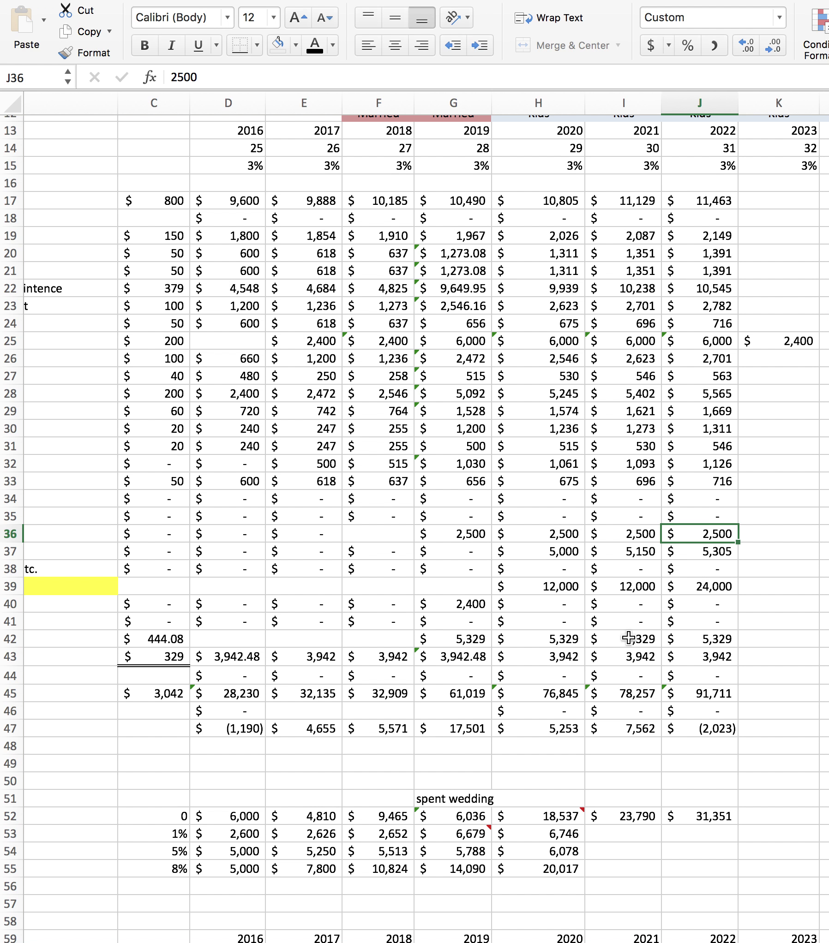
pyautogui.hscroll(-3, 678, 655)
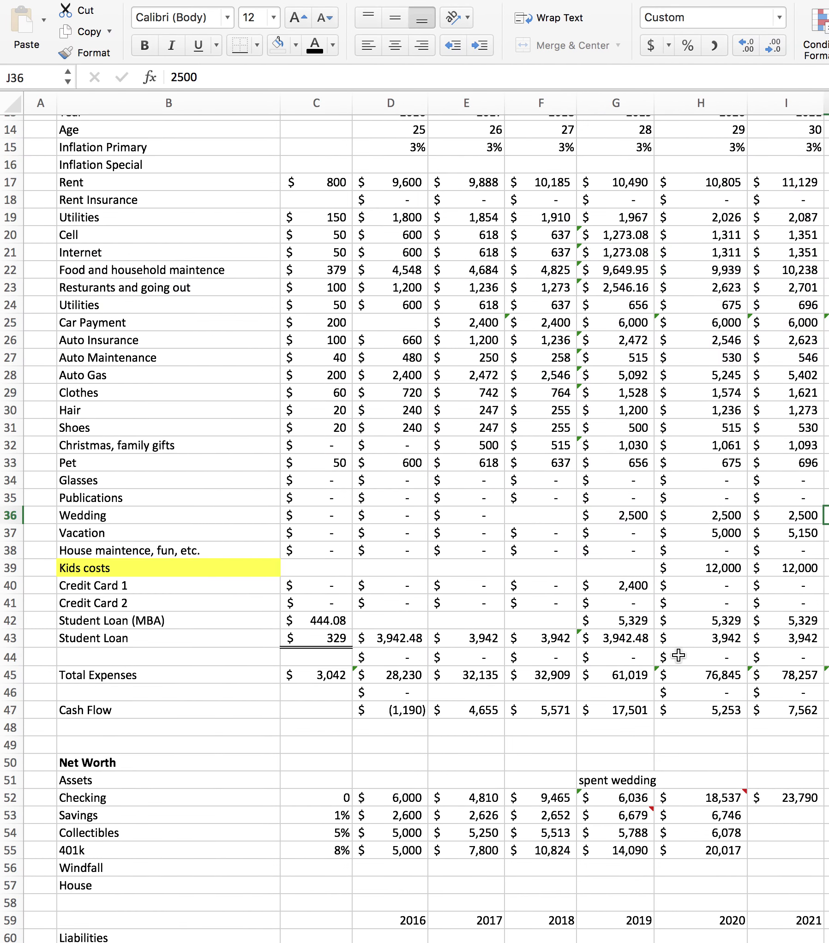
pyautogui.scroll(-1, 678, 656)
pyautogui.hscroll(3, 678, 656)
pyautogui.hscroll(2, 678, 656)
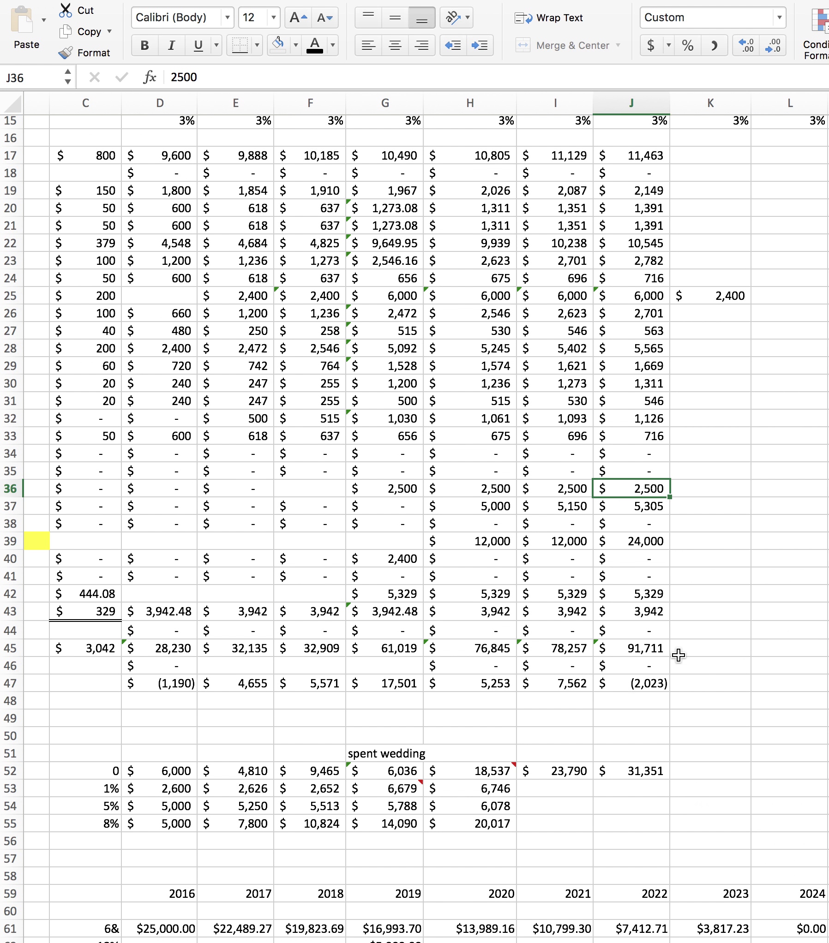
# Fill the 2022 Student Loan (MBA) payment of 5,329 right through the 2028 column.
pyautogui.click(400, 594)
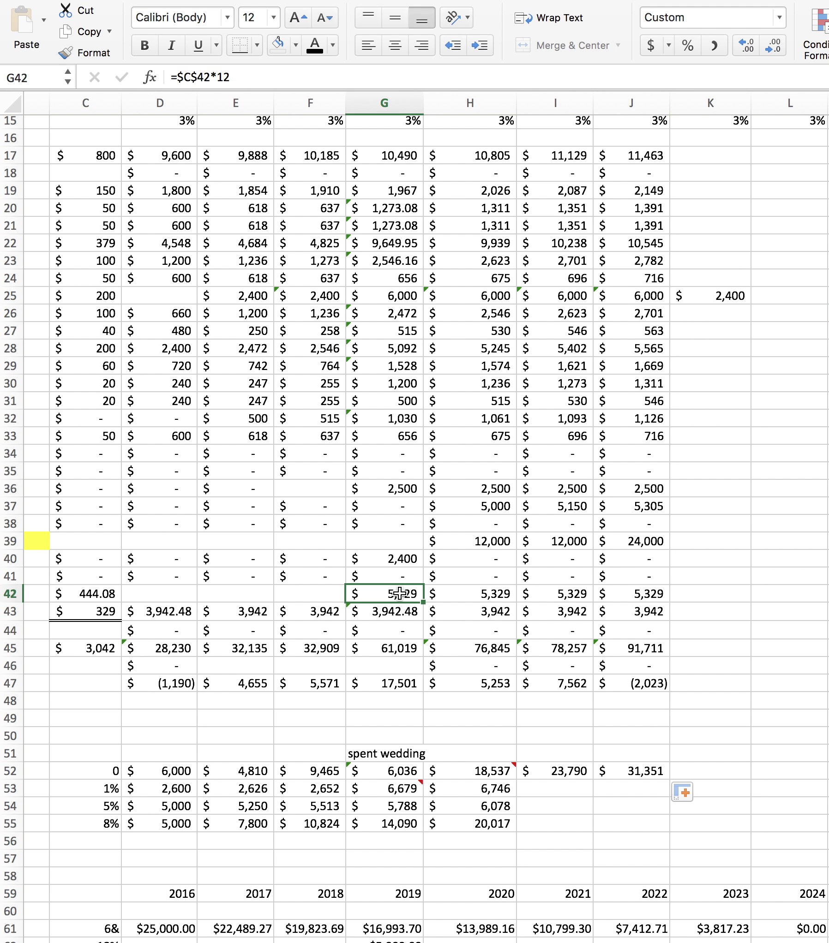
pyautogui.click(461, 595)
pyautogui.click(542, 591)
pyautogui.click(624, 595)
pyautogui.hscroll(10, 624, 595)
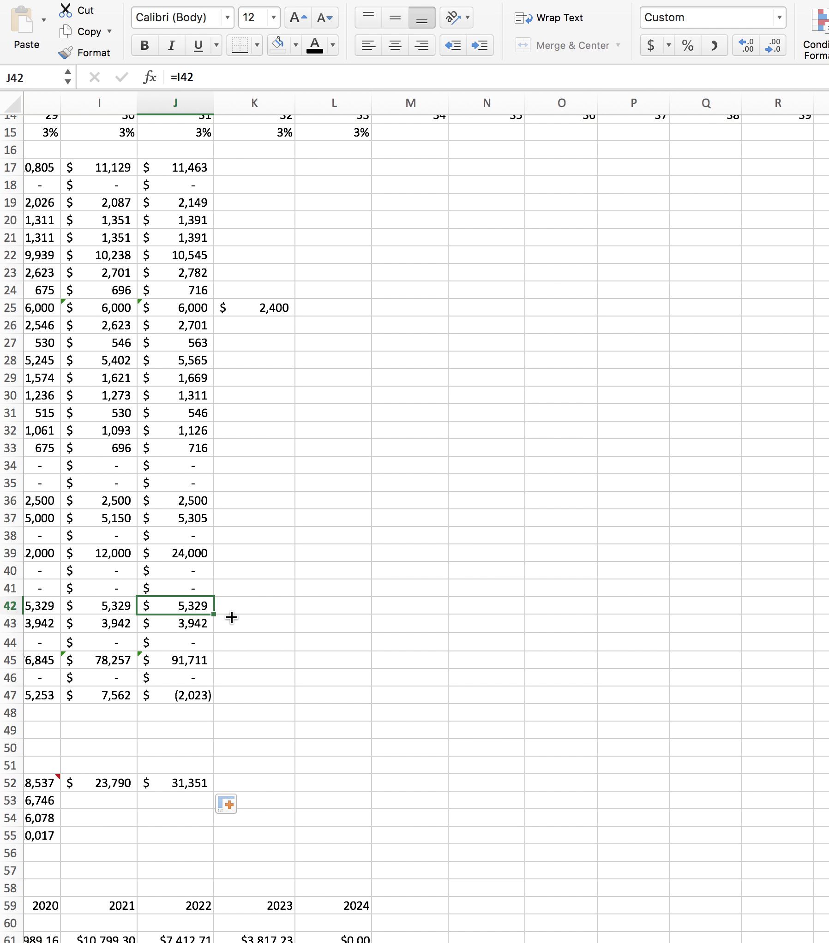
pyautogui.moveTo(231, 617); pyautogui.dragTo(493, 614)
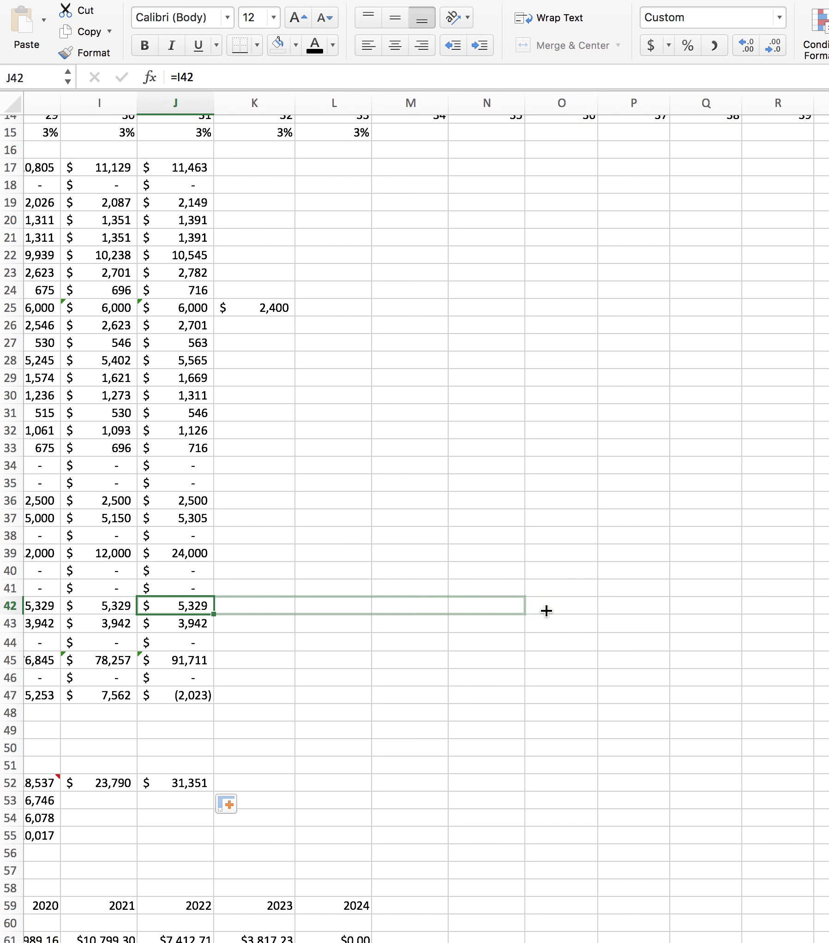
pyautogui.moveTo(546, 611); pyautogui.dragTo(644, 615)
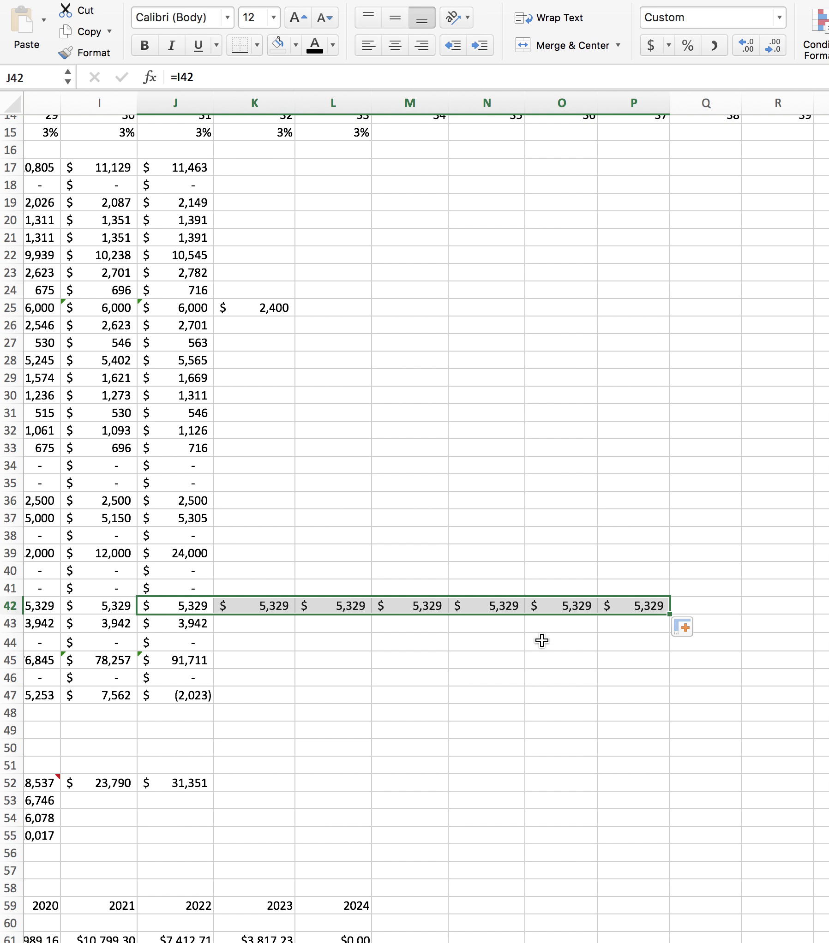
# Scroll back to the top and select the 2016 starting age in D14.
pyautogui.hscroll(-8, 486, 643)
pyautogui.hscroll(-4, 485, 647)
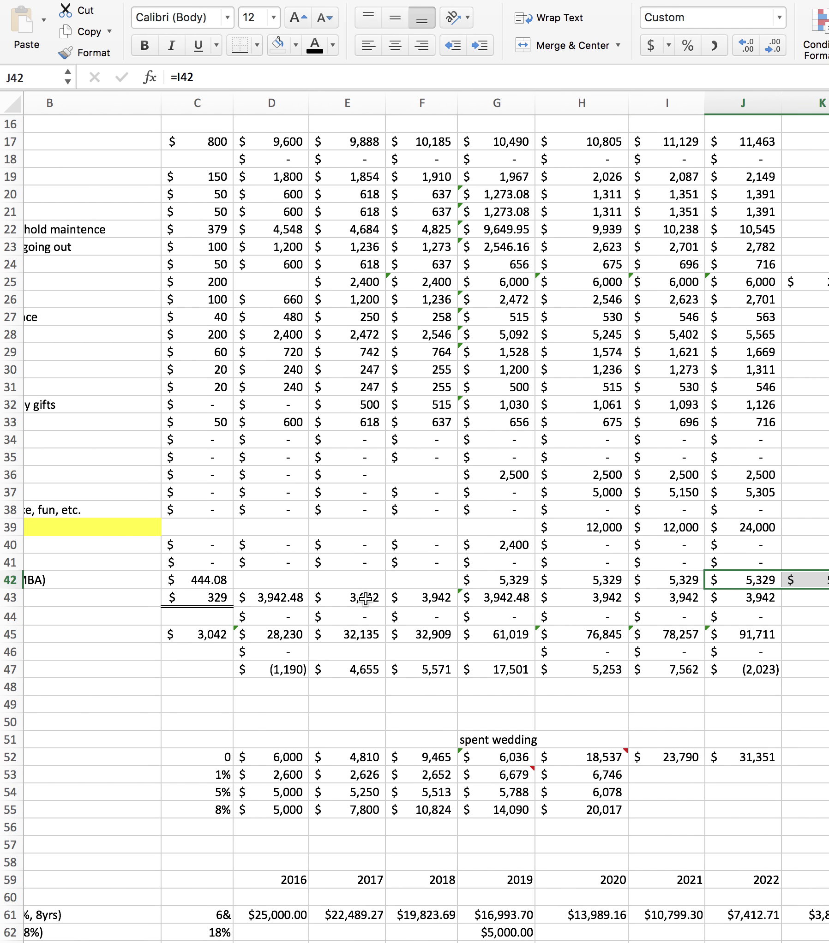
pyautogui.scroll(6, 364, 601)
pyautogui.scroll(3, 366, 599)
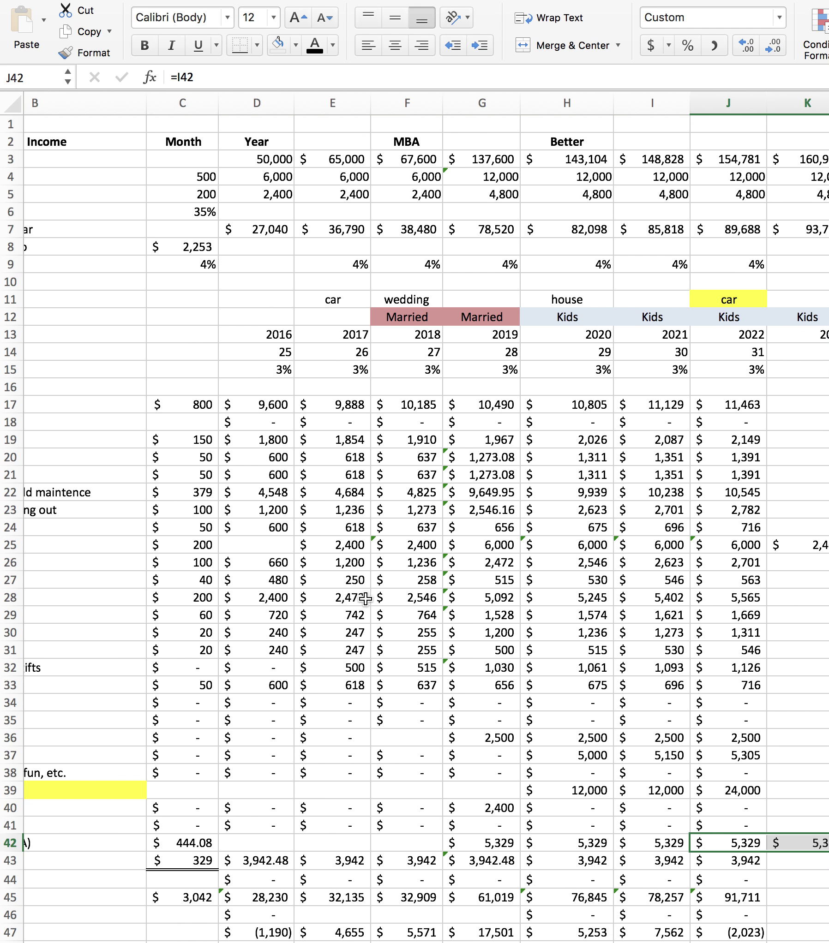
pyautogui.scroll(-5, 366, 599)
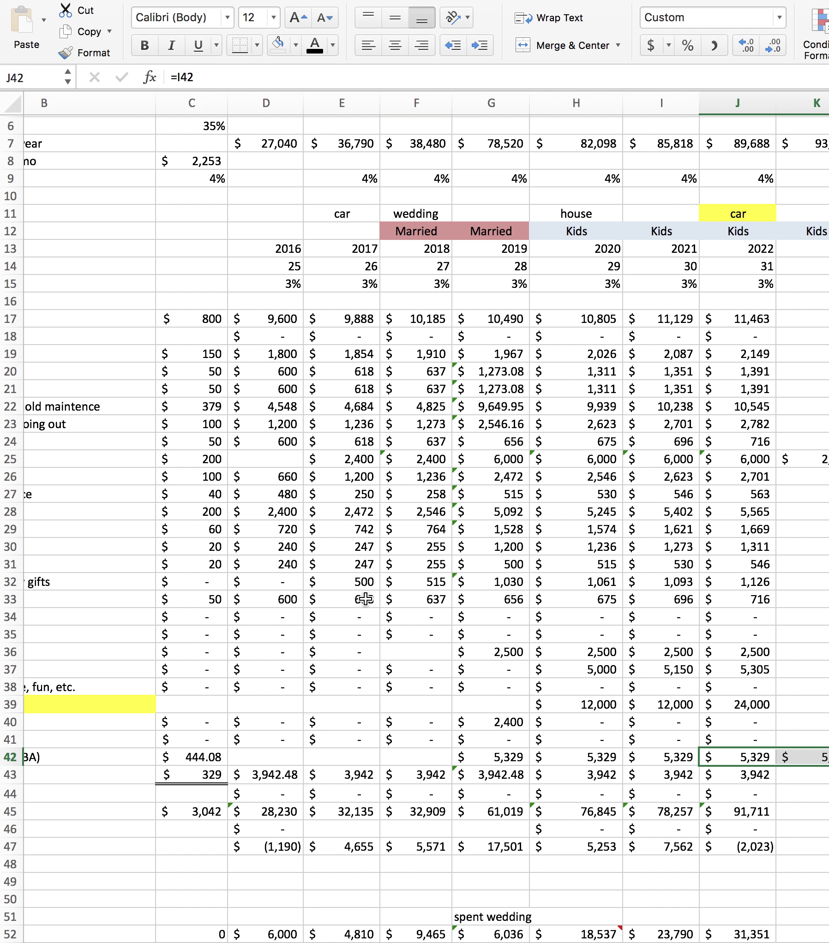
pyautogui.click(287, 267)
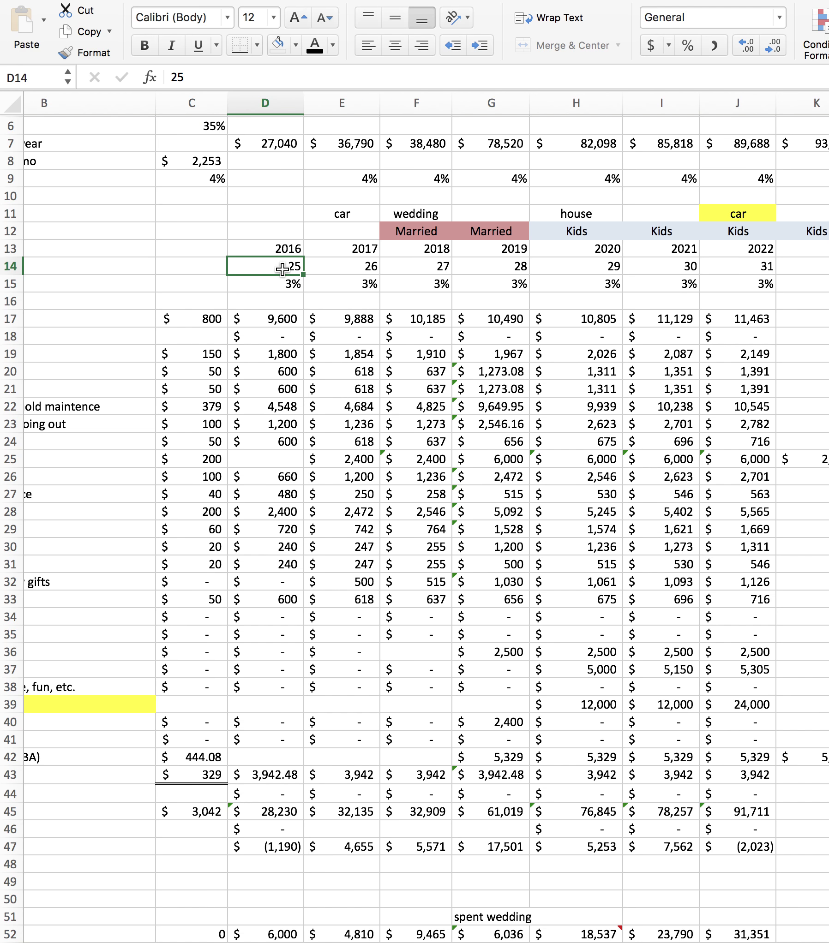
# Fill the 2022 Student Loan payment of 3,942 from J43 into 2023 and 2024.
pyautogui.hscroll(5, 463, 532)
pyautogui.scroll(-2, 462, 532)
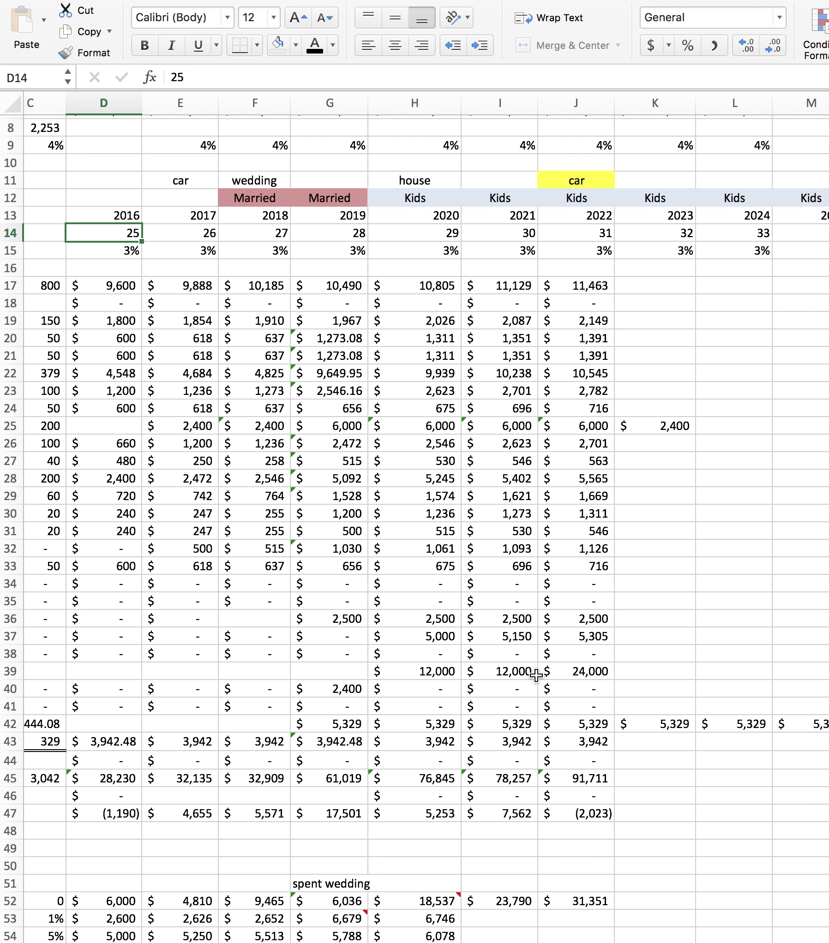
pyautogui.click(588, 745)
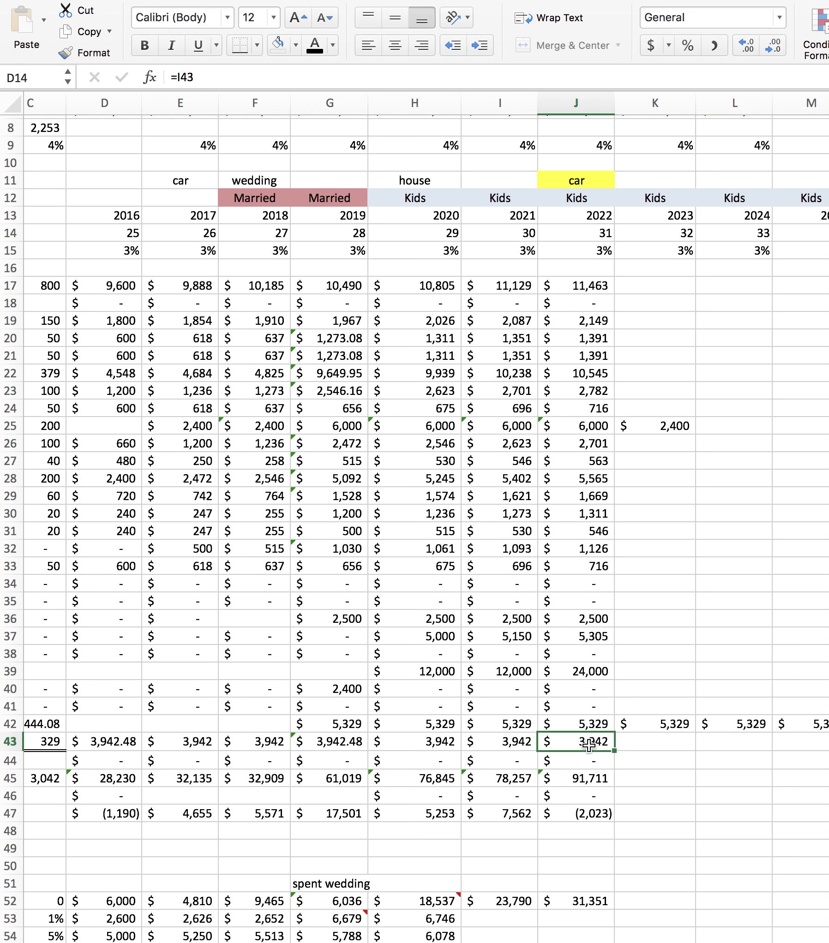
pyautogui.moveTo(615, 751); pyautogui.dragTo(743, 747)
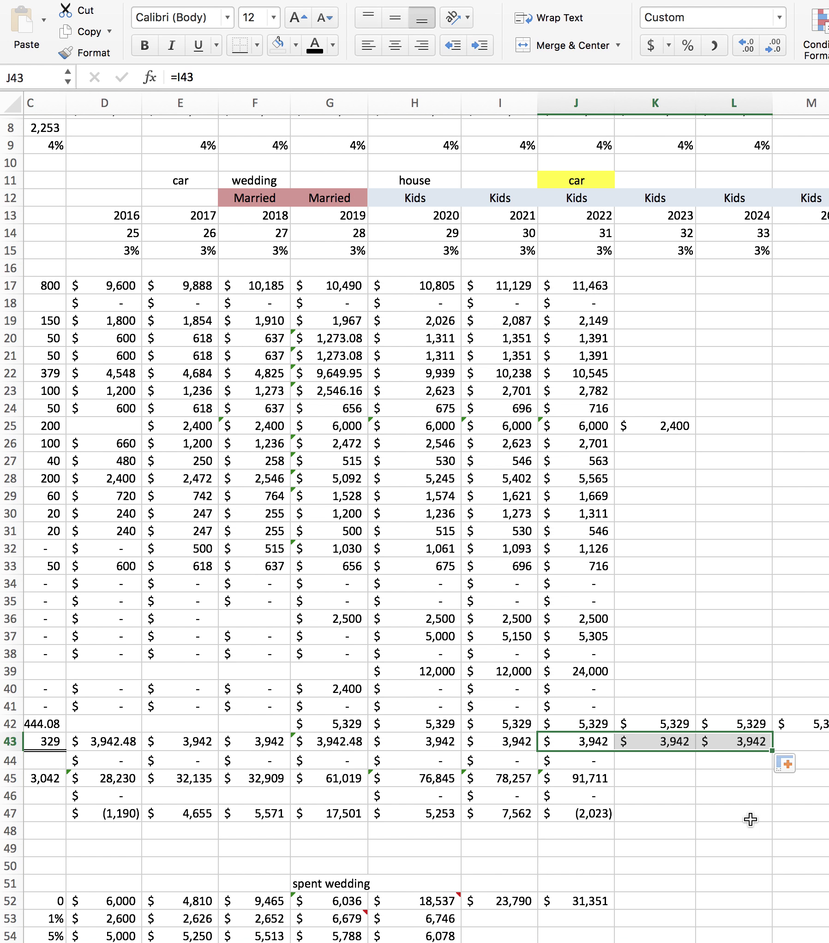
pyautogui.hscroll(3, 750, 819)
pyautogui.hscroll(-5, 750, 819)
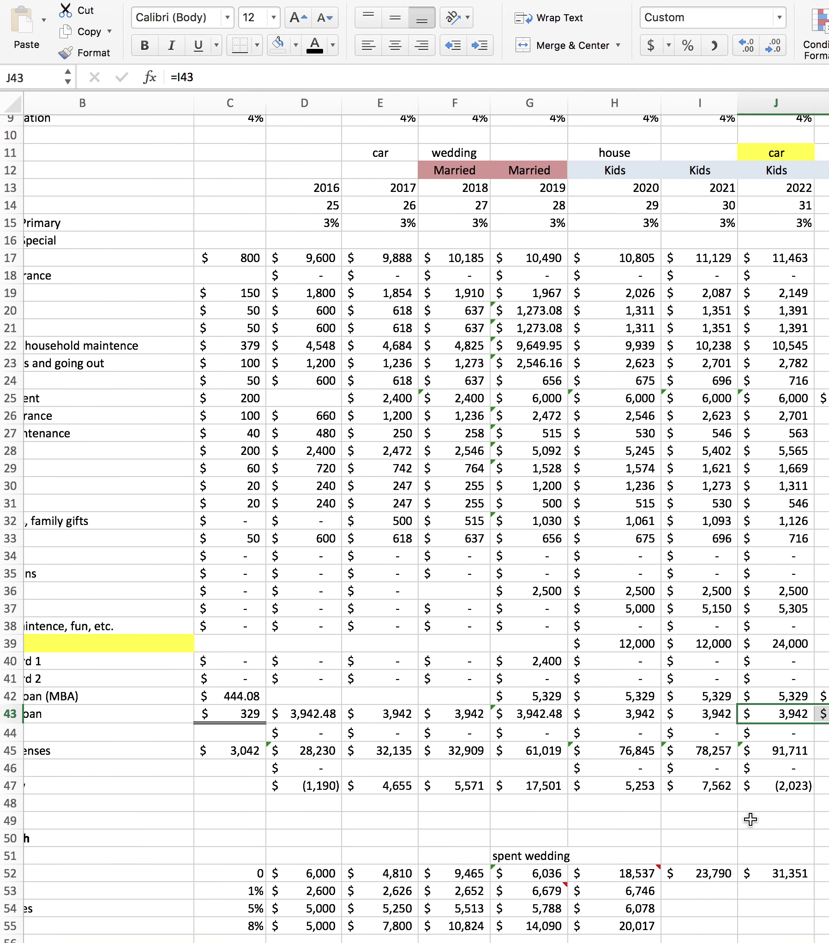
pyautogui.hscroll(2, 751, 819)
pyautogui.hscroll(1, 750, 819)
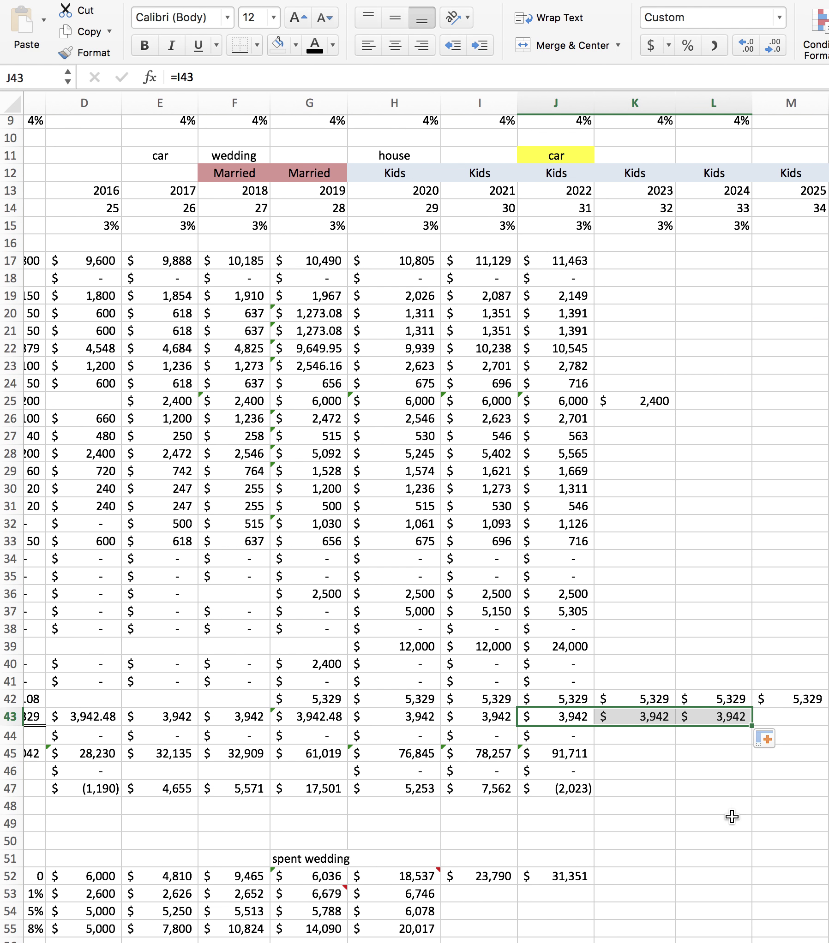
pyautogui.hscroll(5, 598, 654)
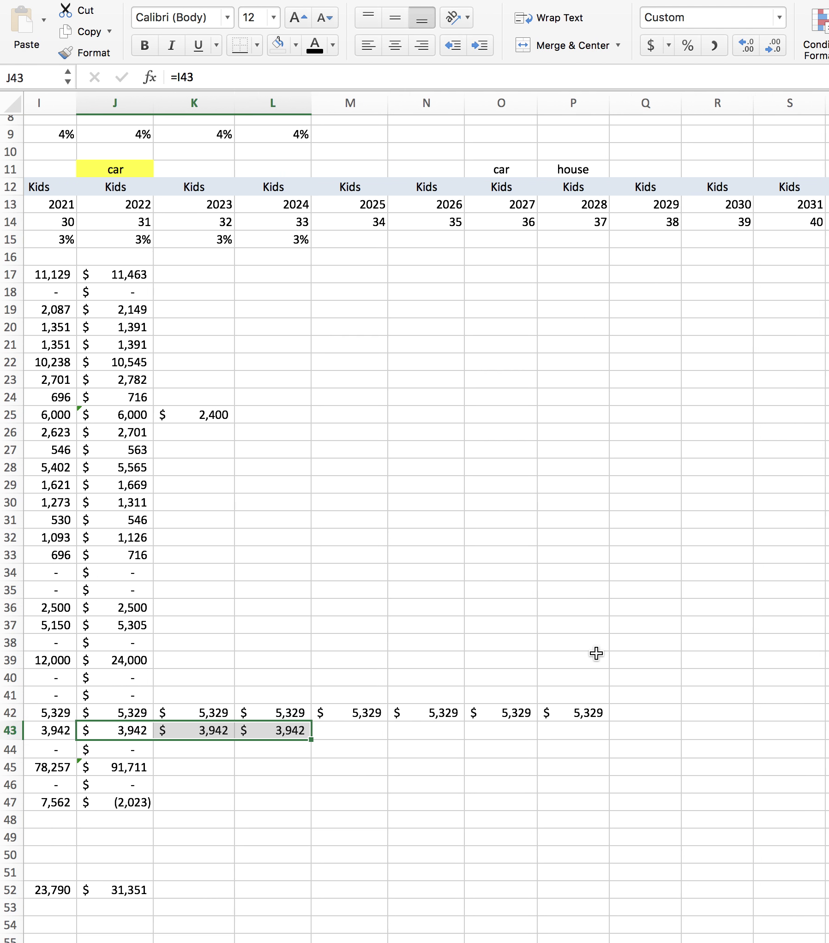
pyautogui.click(128, 661)
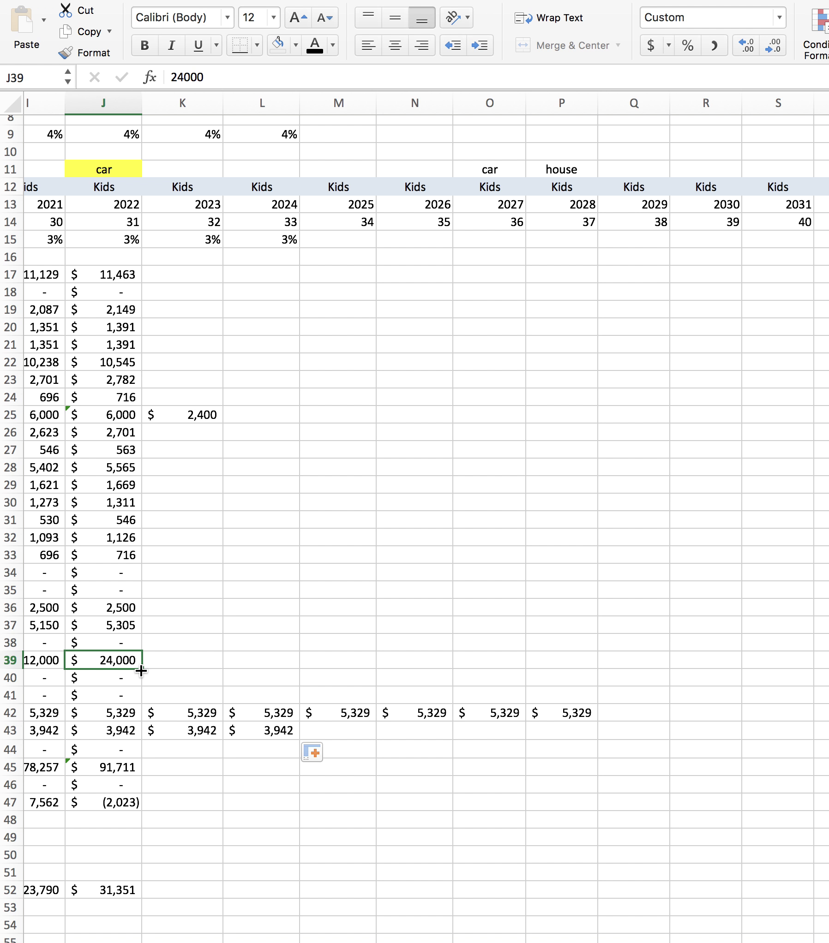
pyautogui.moveTo(141, 671); pyautogui.dragTo(495, 674)
pyautogui.hscroll(-4, 382, 841)
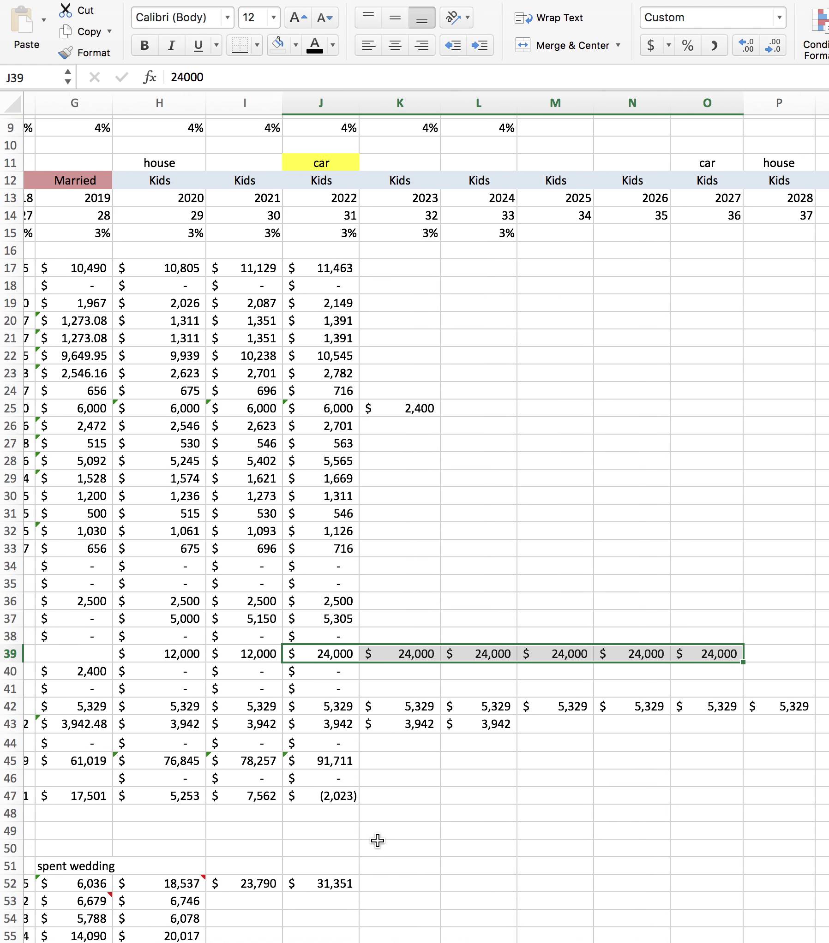
pyautogui.click(182, 653)
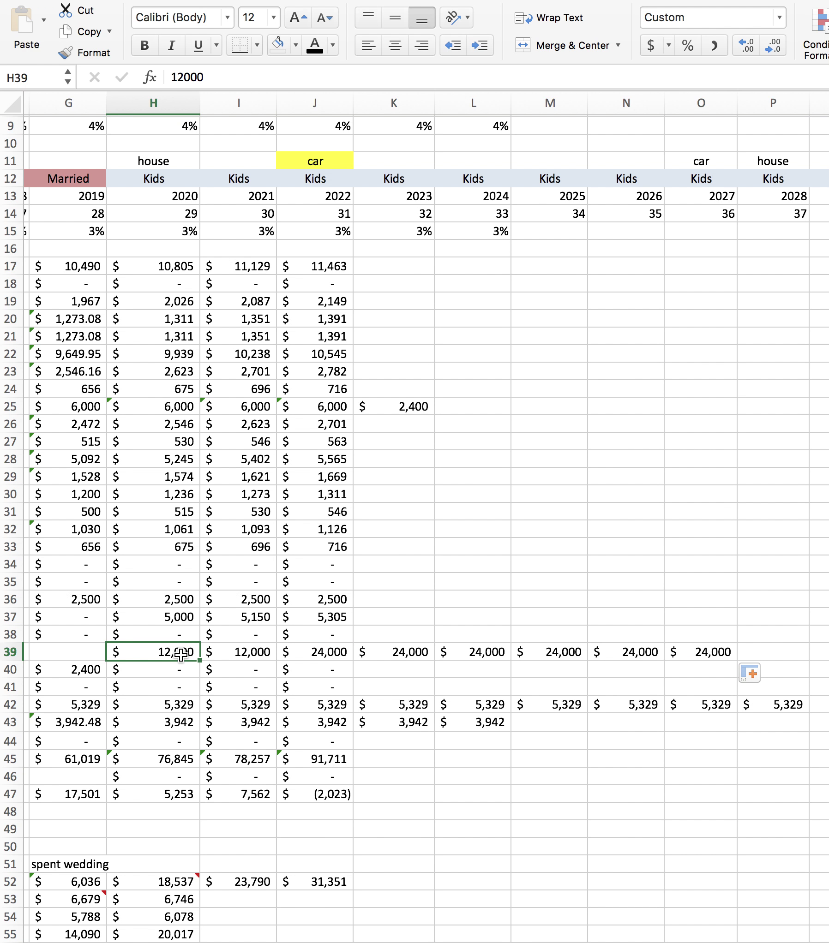
pyautogui.click(250, 652)
pyautogui.click(307, 656)
pyautogui.click(409, 655)
pyautogui.click(493, 650)
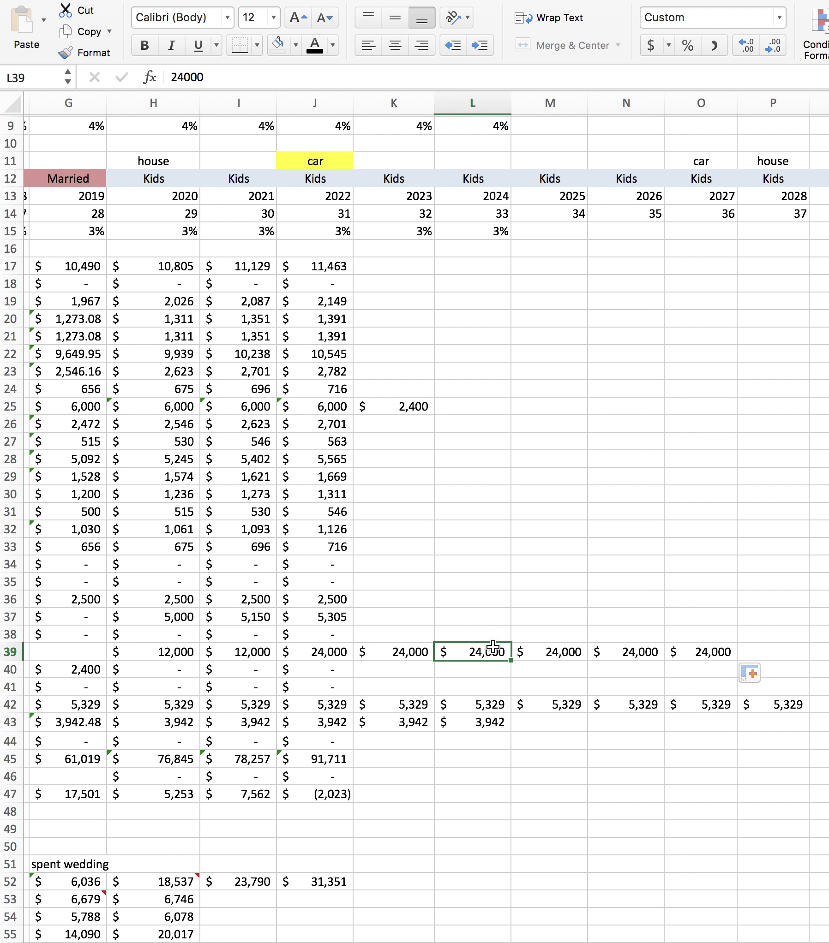
pyautogui.click(559, 654)
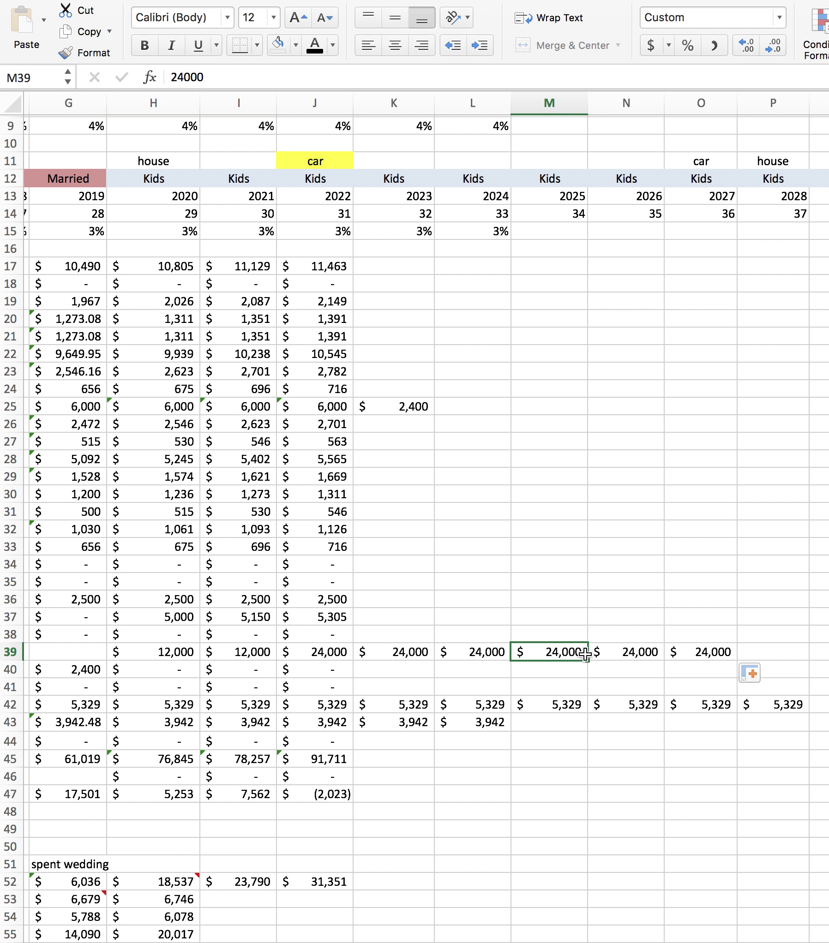
pyautogui.click(634, 652)
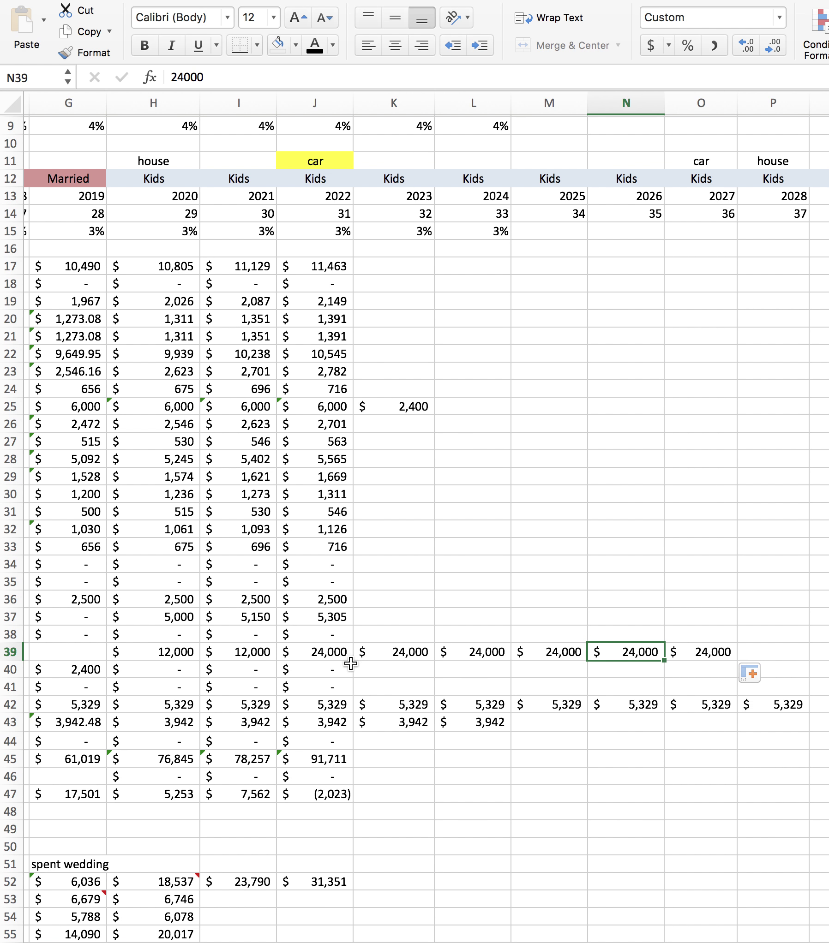
pyautogui.click(323, 653)
pyautogui.click(394, 652)
pyautogui.click(488, 654)
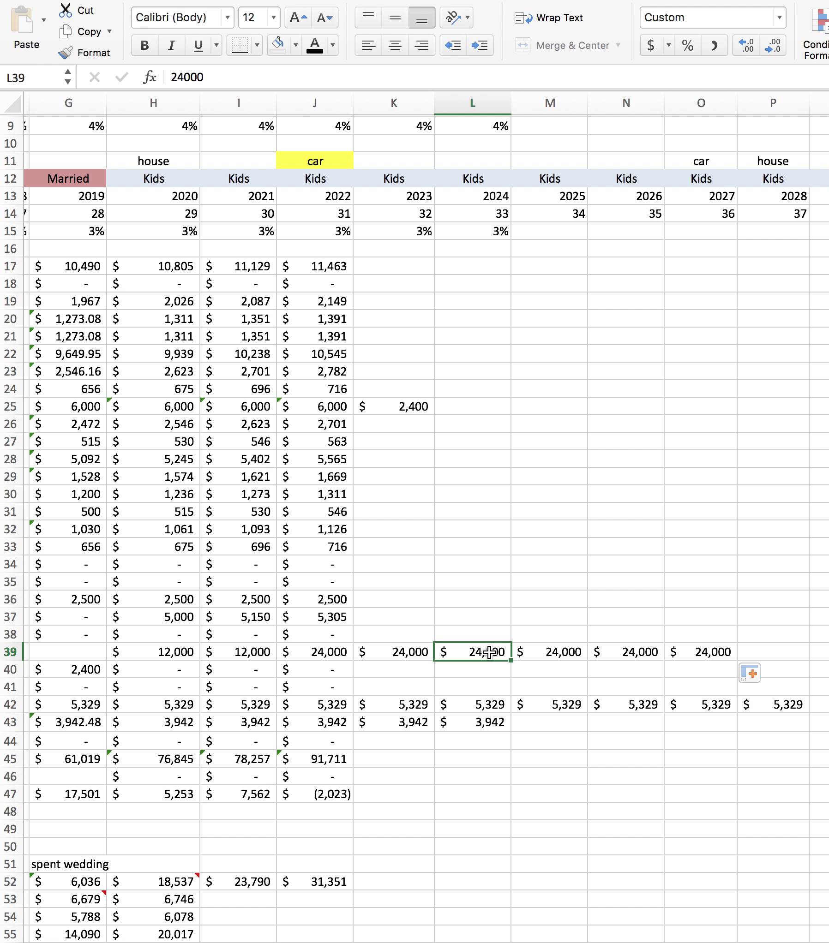
pyautogui.click(588, 648)
pyautogui.click(633, 654)
pyautogui.click(692, 650)
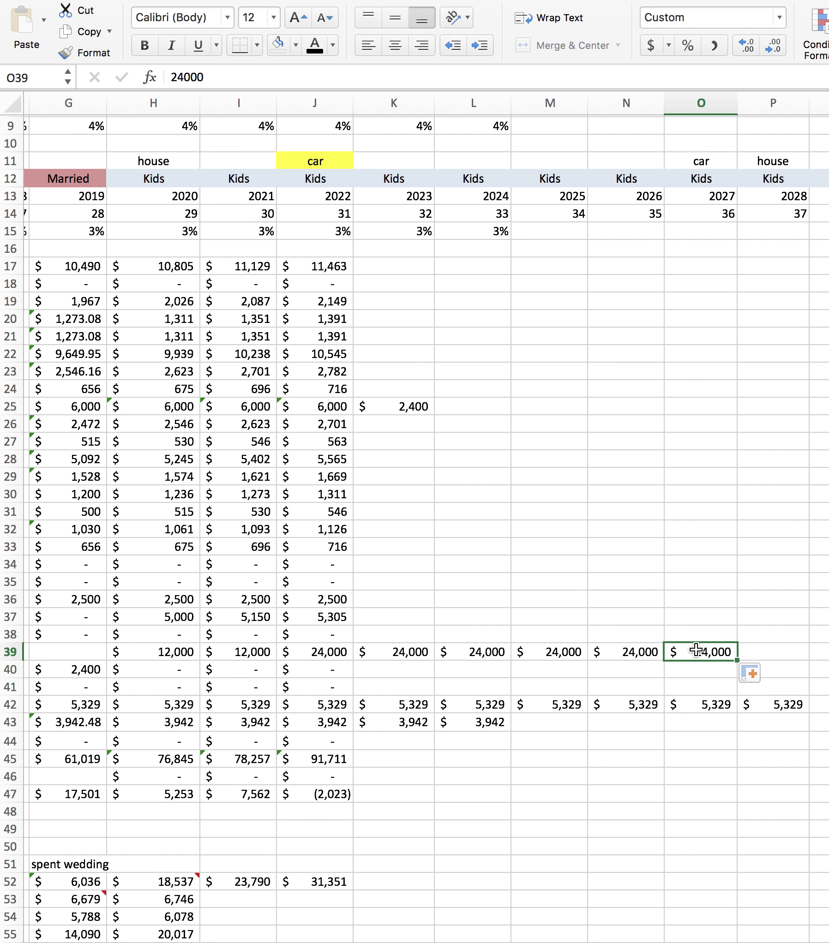
pyautogui.scroll(2, 693, 651)
pyautogui.hscroll(1, 694, 650)
# Enter 18,000 as the 2028 Kids costs amount in P39.
pyautogui.click(694, 680)
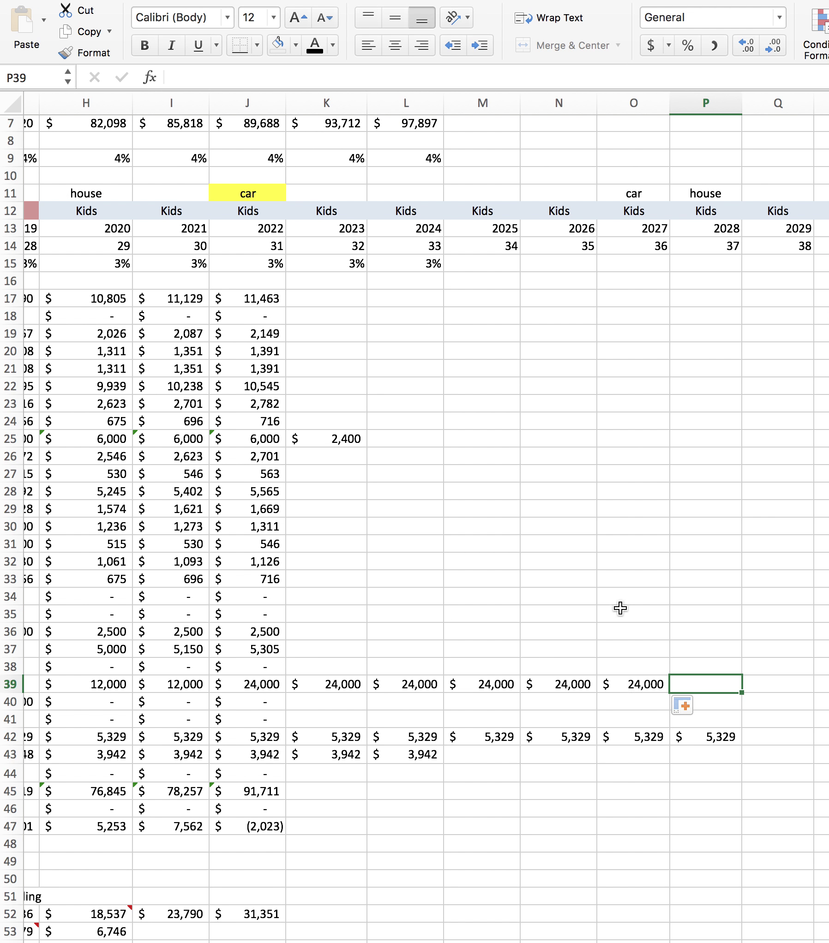
pyautogui.scroll(-3, 621, 609)
pyautogui.hscroll(3, 621, 609)
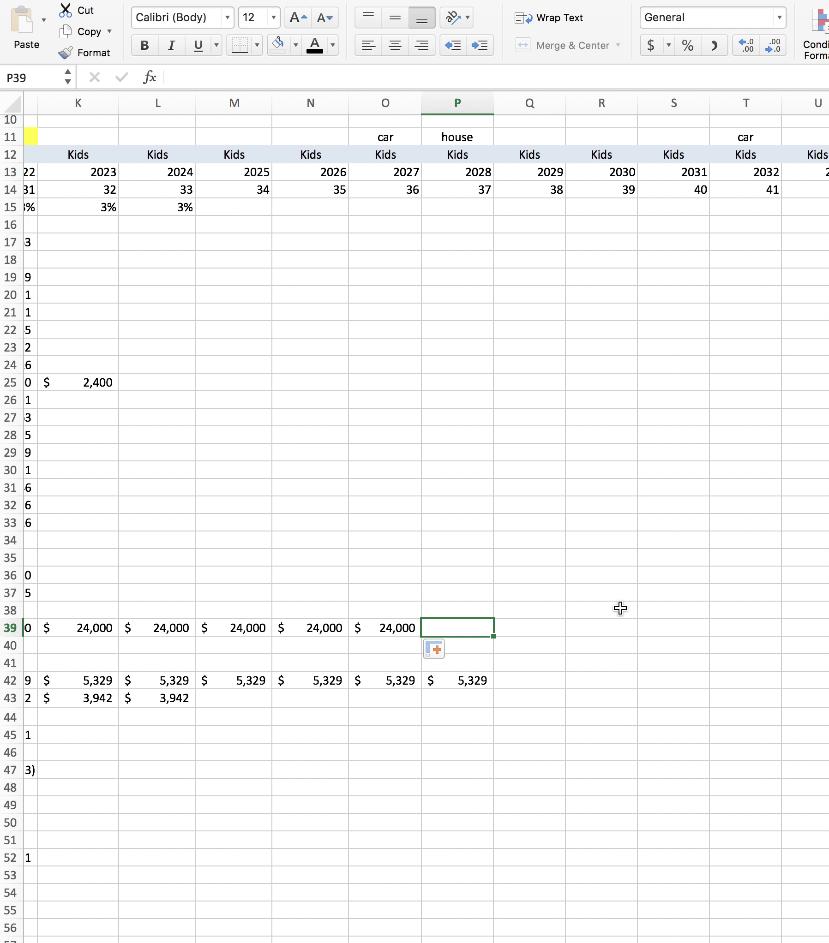
pyautogui.write('18')
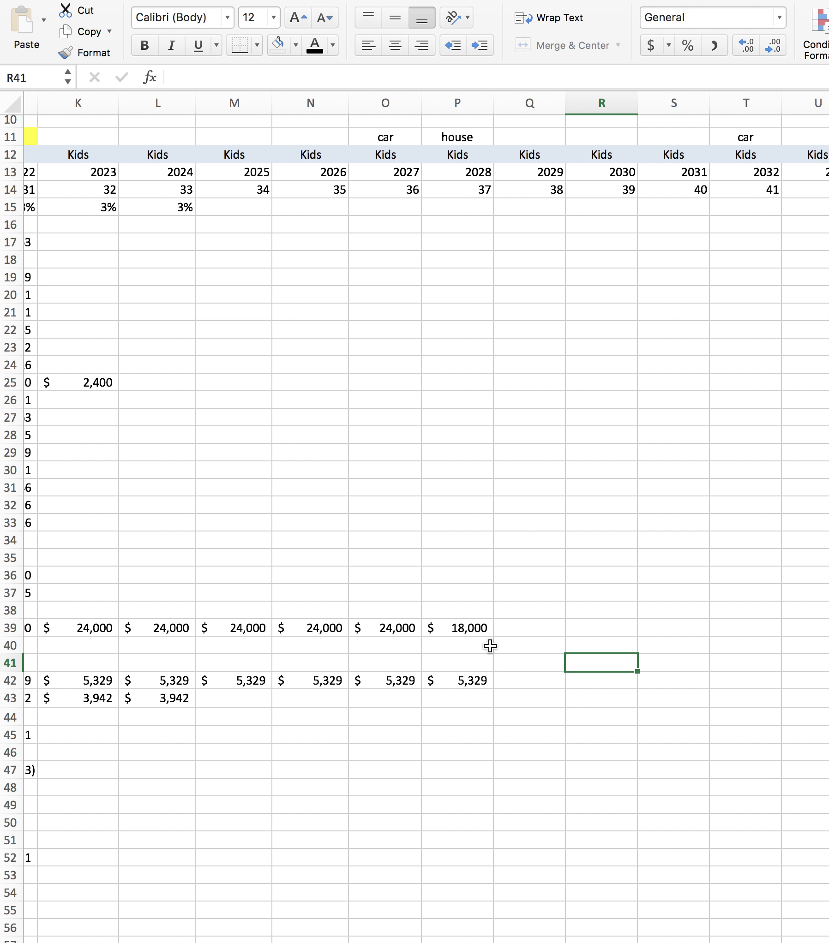
pyautogui.hscroll(8, 465, 634)
pyautogui.scroll(2, 466, 633)
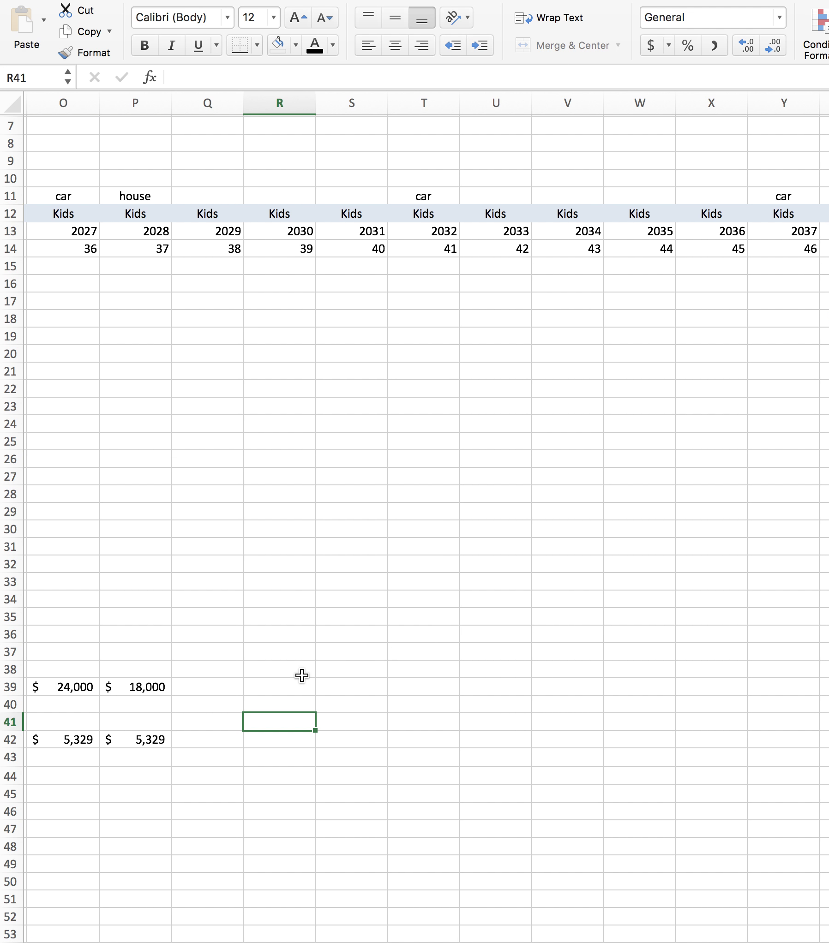
# Fill the 18,000 Kids costs across row 39 through 2037 and review the row.
pyautogui.click(153, 689)
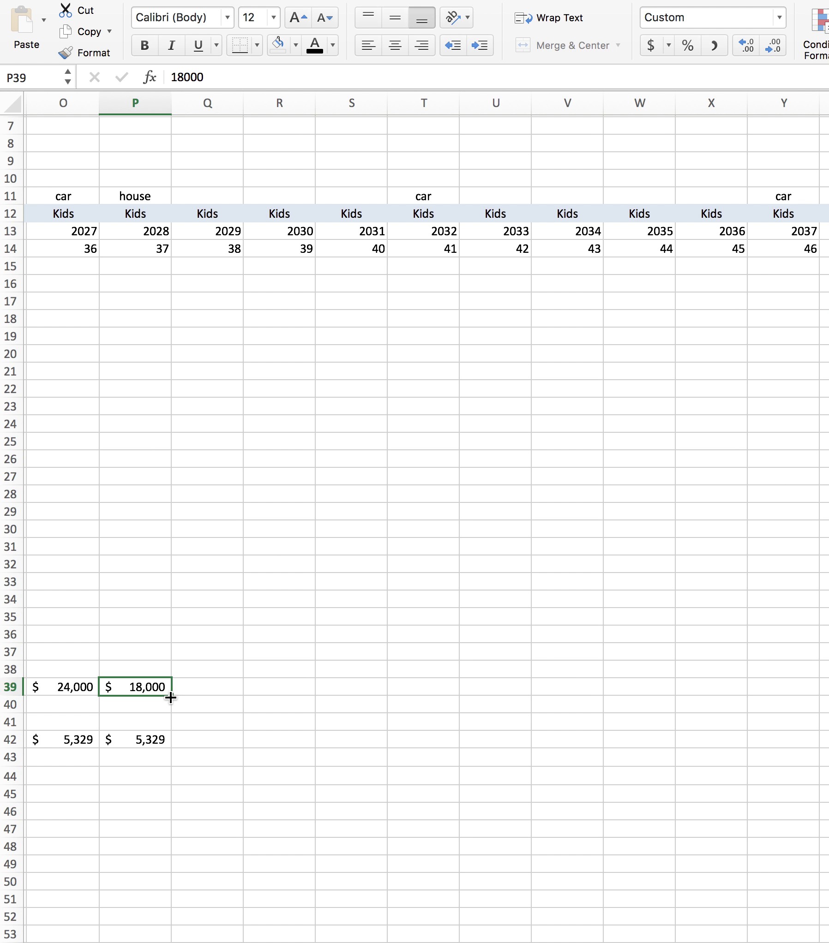
pyautogui.moveTo(171, 698); pyautogui.dragTo(824, 689)
pyautogui.hscroll(-5, 531, 708)
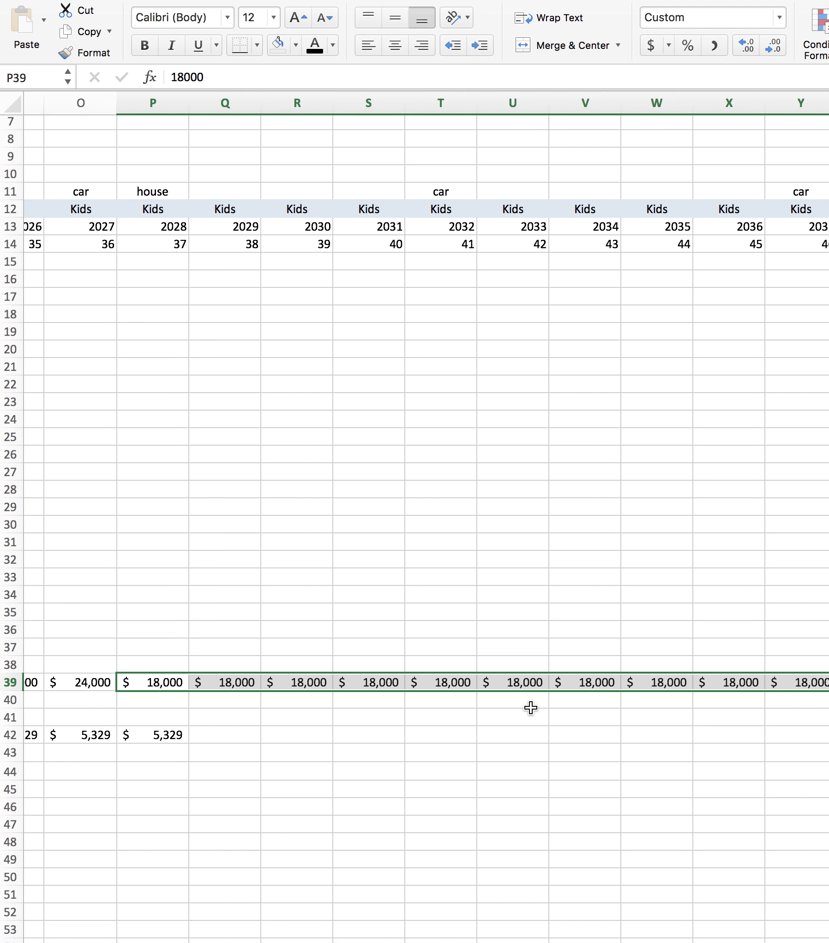
pyautogui.scroll(-2, 531, 708)
pyautogui.hscroll(-2, 531, 708)
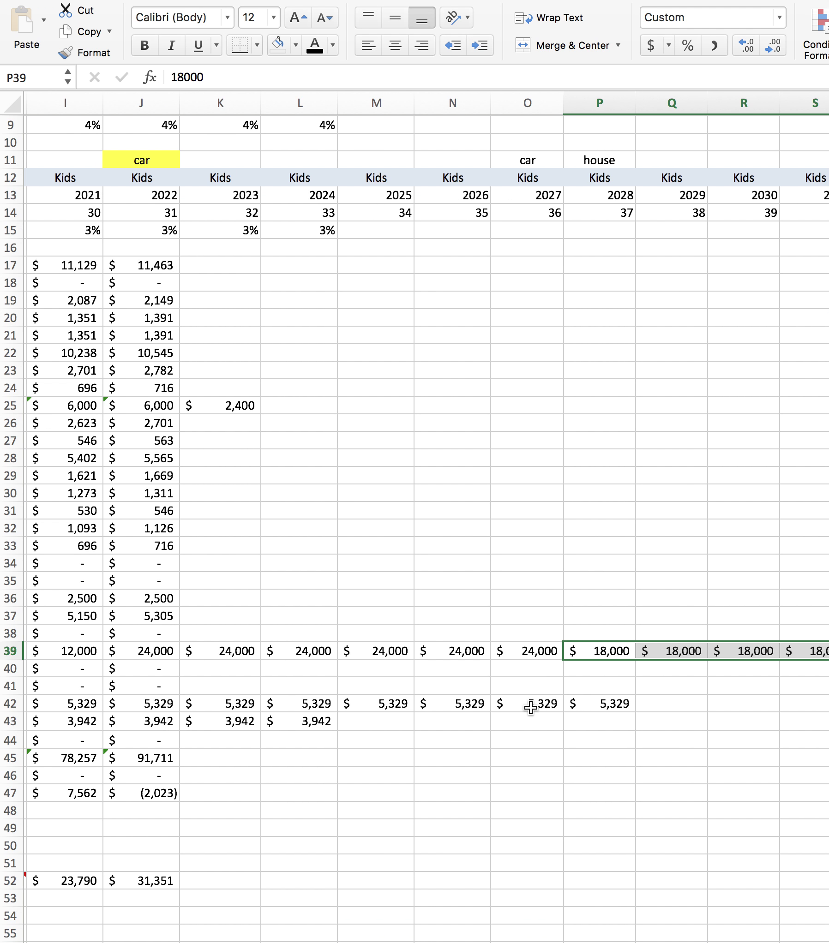
pyautogui.hscroll(-10, 531, 708)
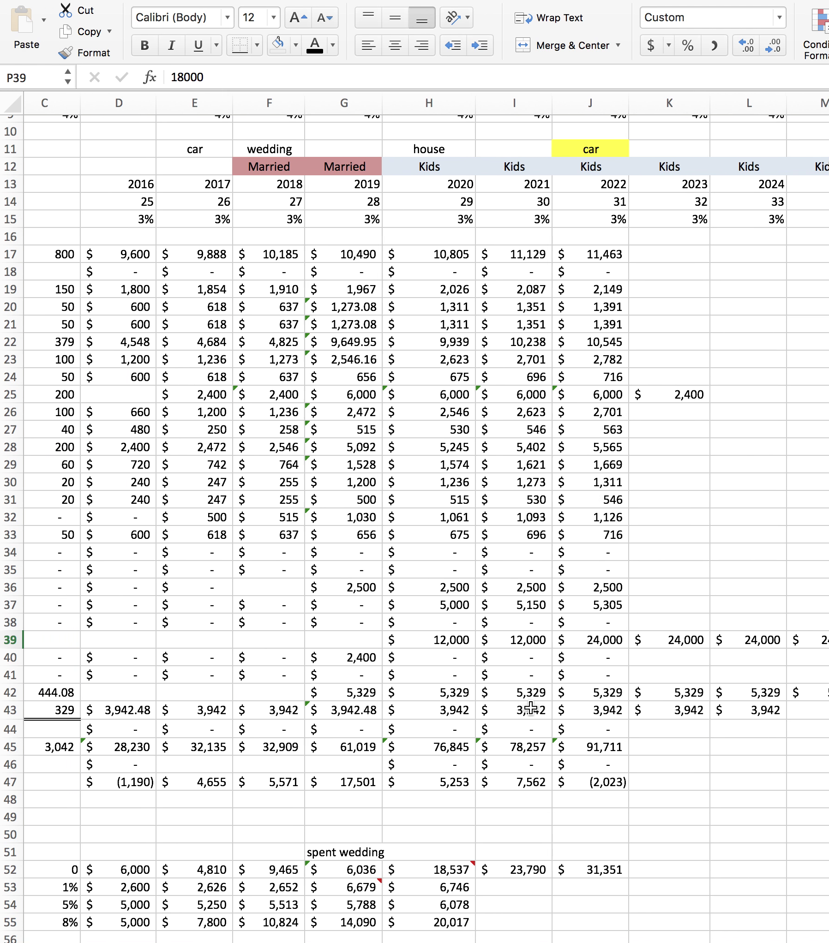
pyautogui.hscroll(1, 531, 708)
pyautogui.scroll(-1, 531, 708)
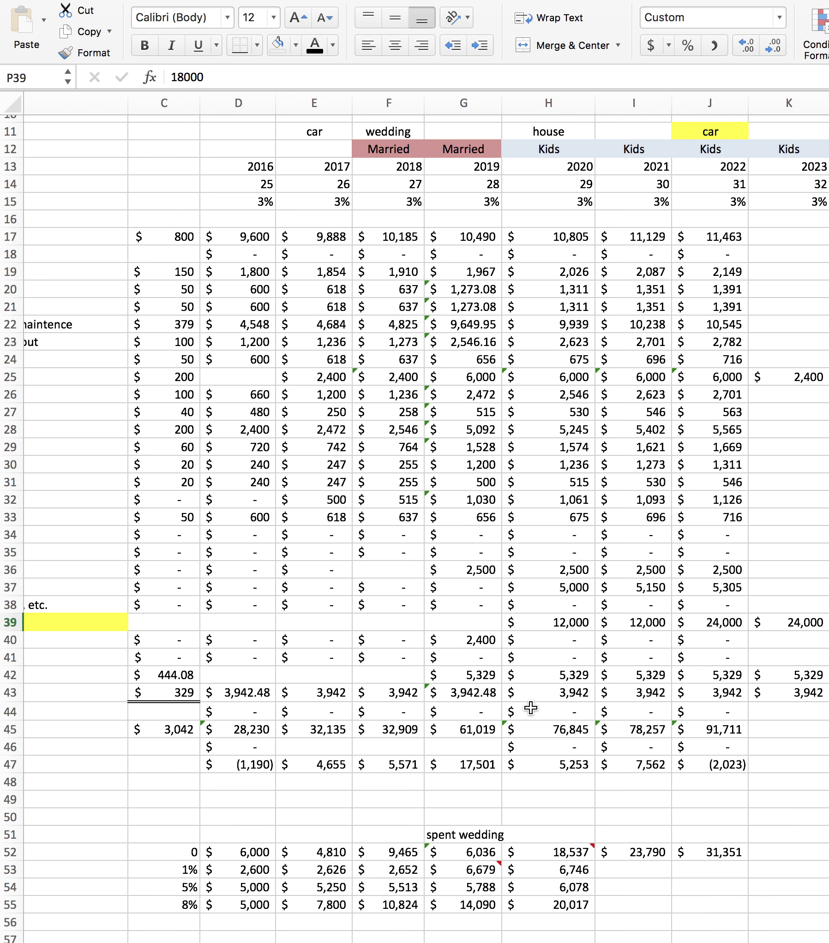
pyautogui.hscroll(-4, 531, 708)
pyautogui.hscroll(4, 531, 708)
pyautogui.scroll(1, 530, 708)
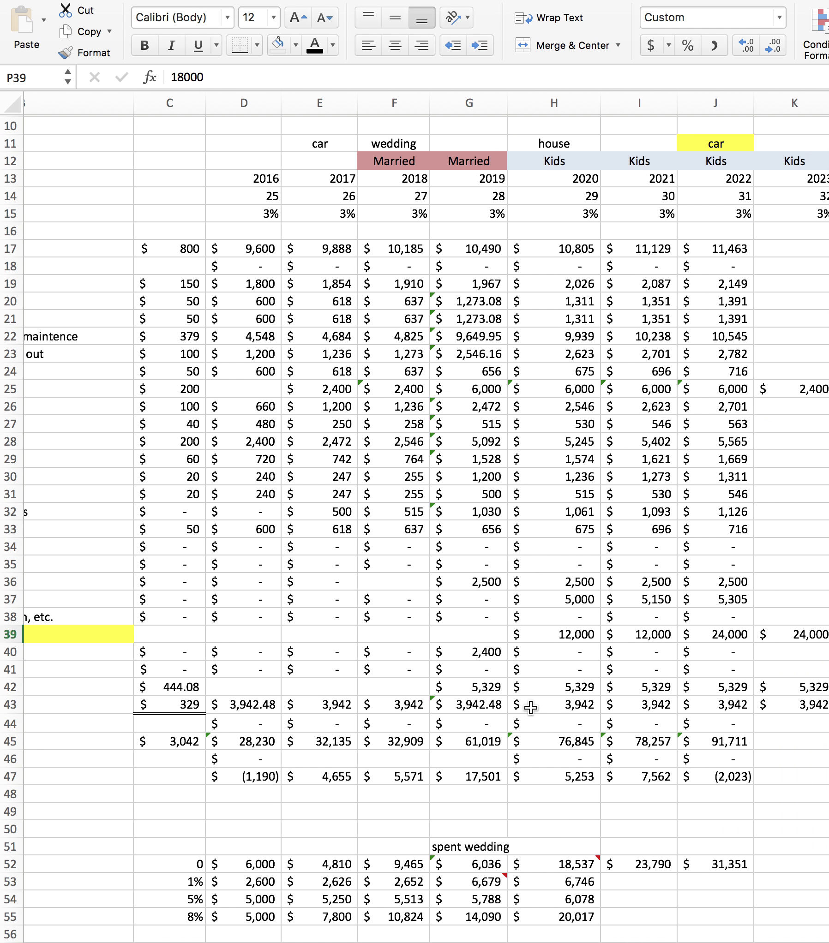
pyautogui.hscroll(3, 531, 708)
pyautogui.scroll(1, 531, 708)
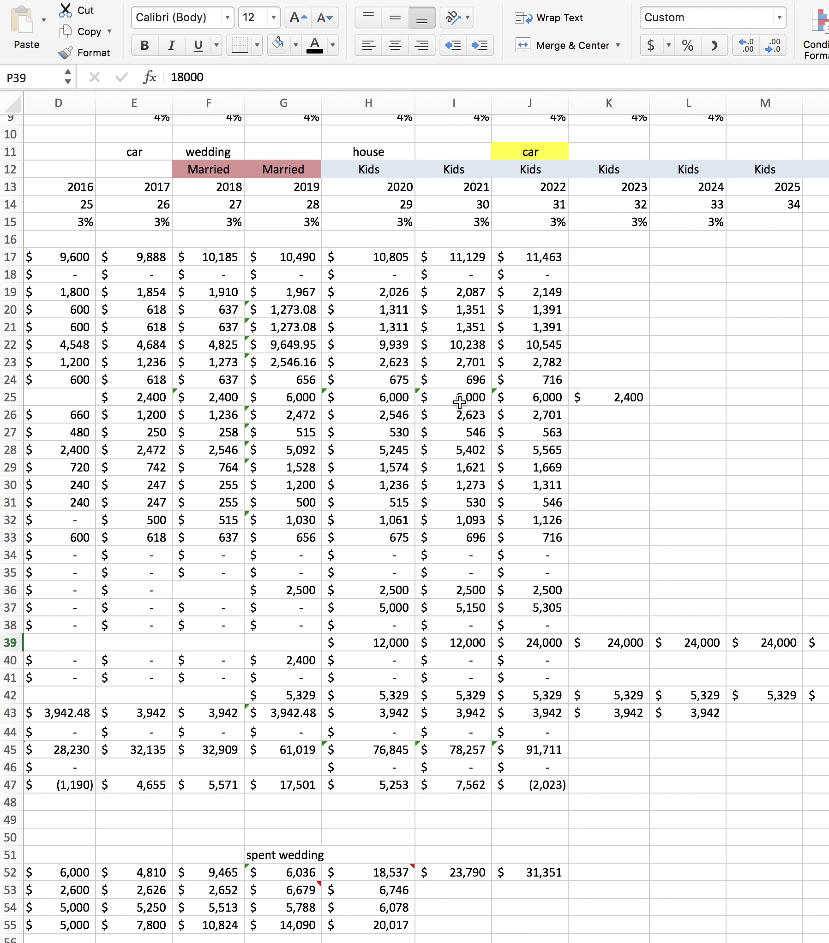
pyautogui.hscroll(-6, 459, 402)
pyautogui.scroll(1, 460, 402)
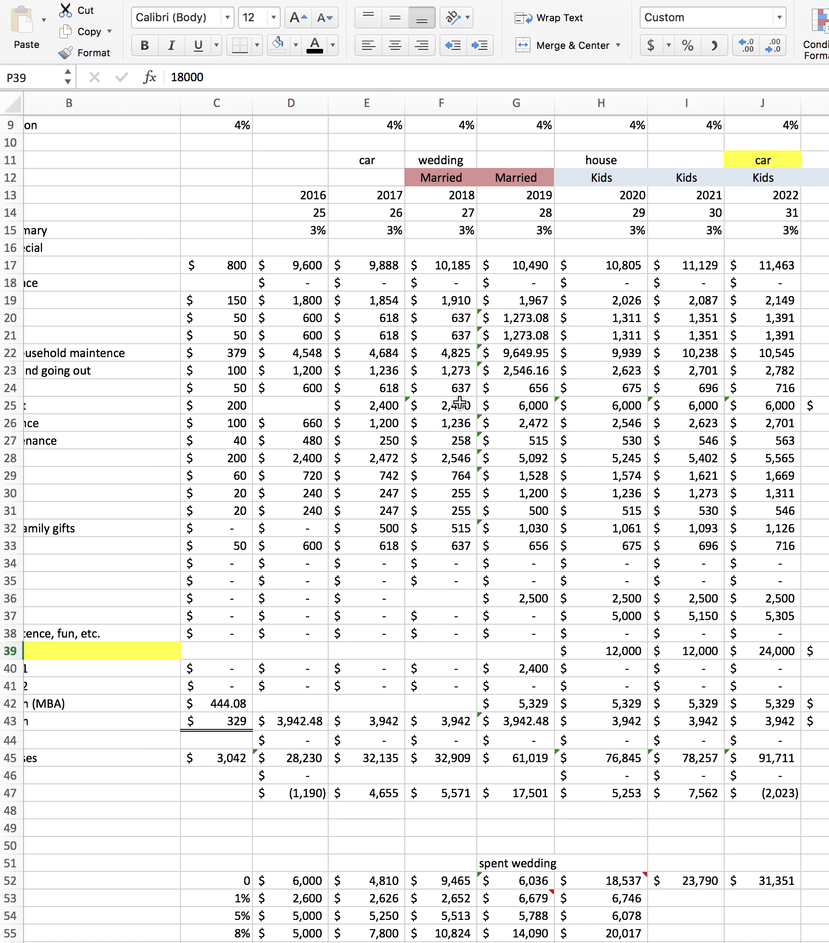
pyautogui.hscroll(5, 459, 402)
pyautogui.scroll(2, 459, 402)
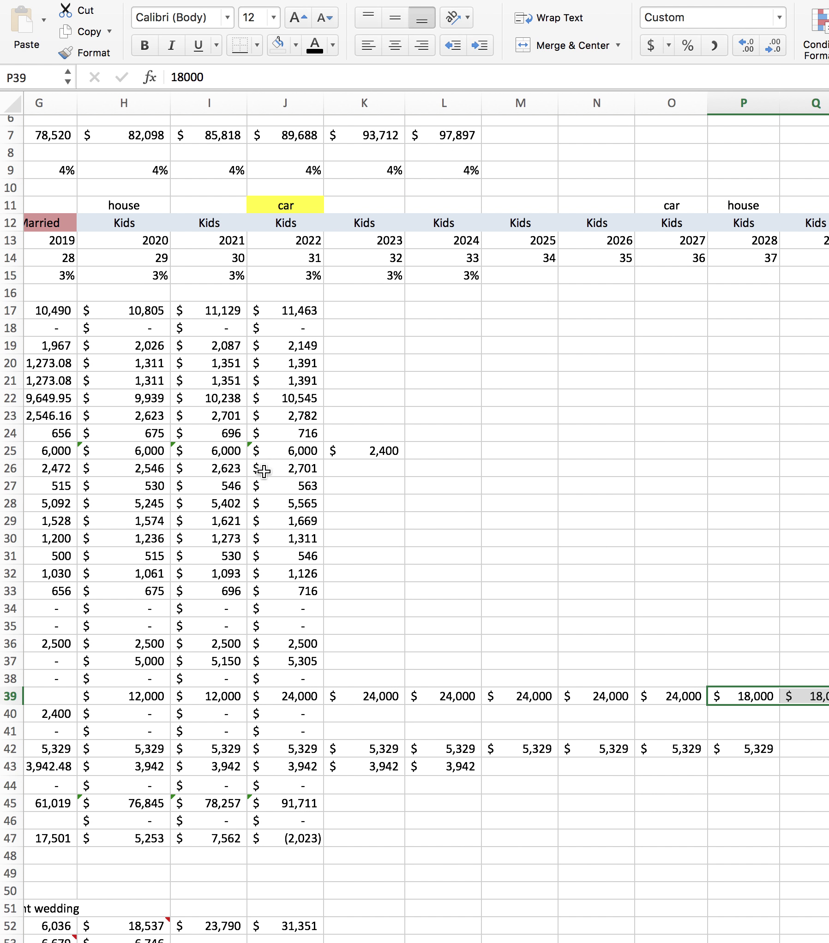
pyautogui.click(358, 452)
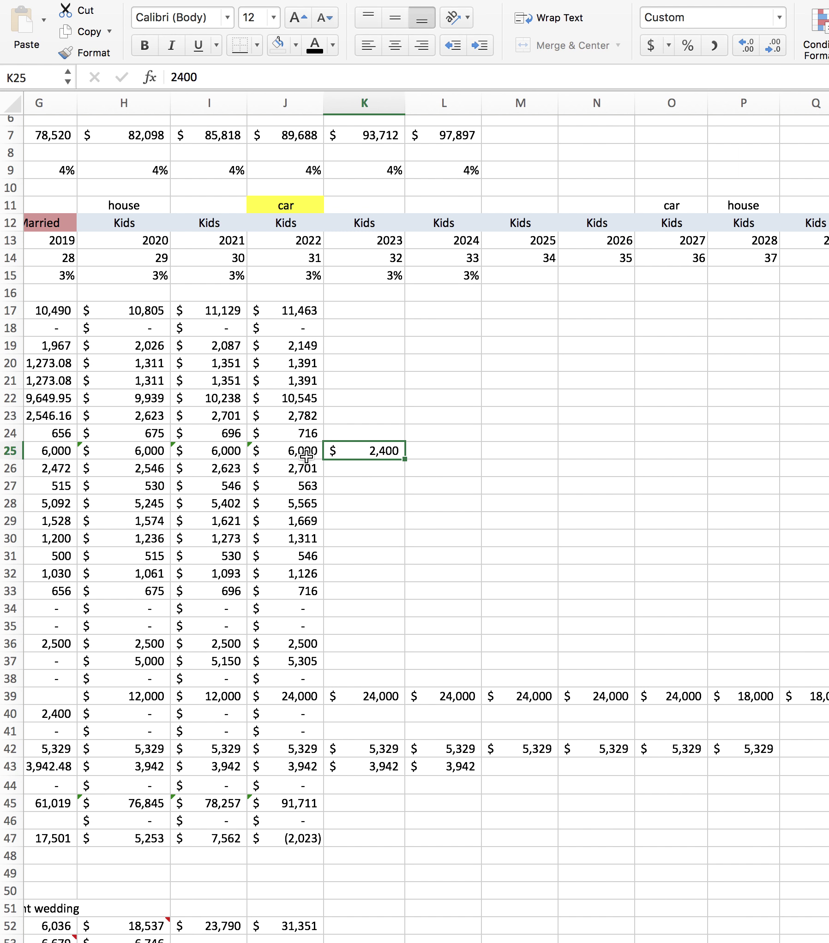
pyautogui.click(278, 451)
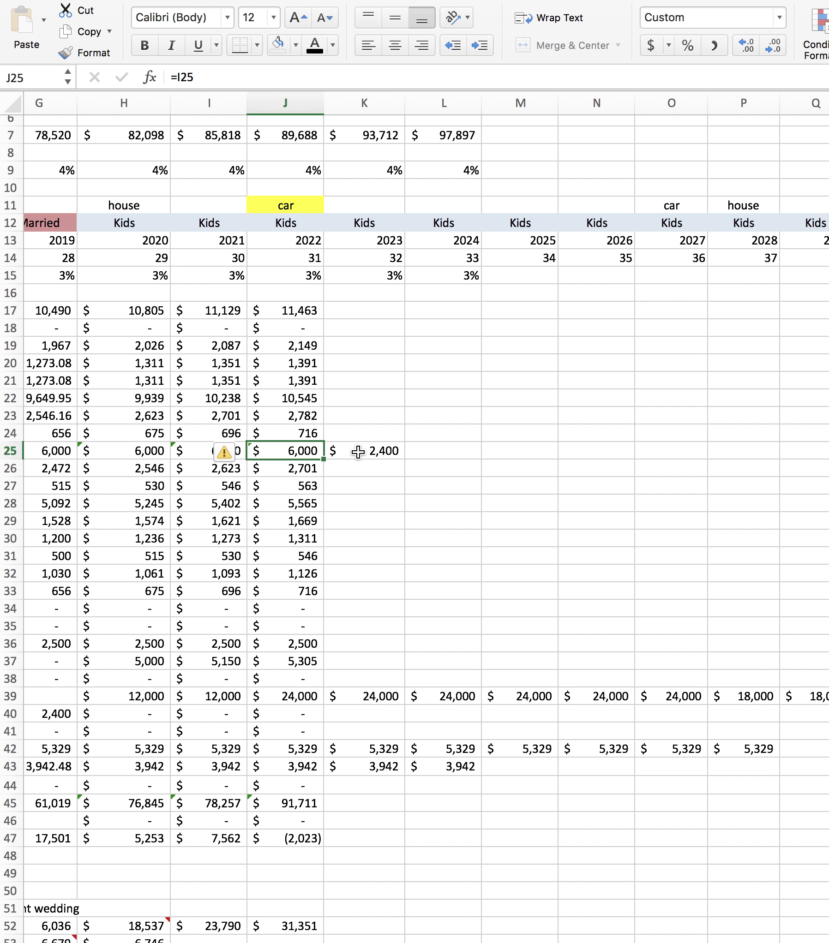
pyautogui.click(358, 452)
pyautogui.click(299, 208)
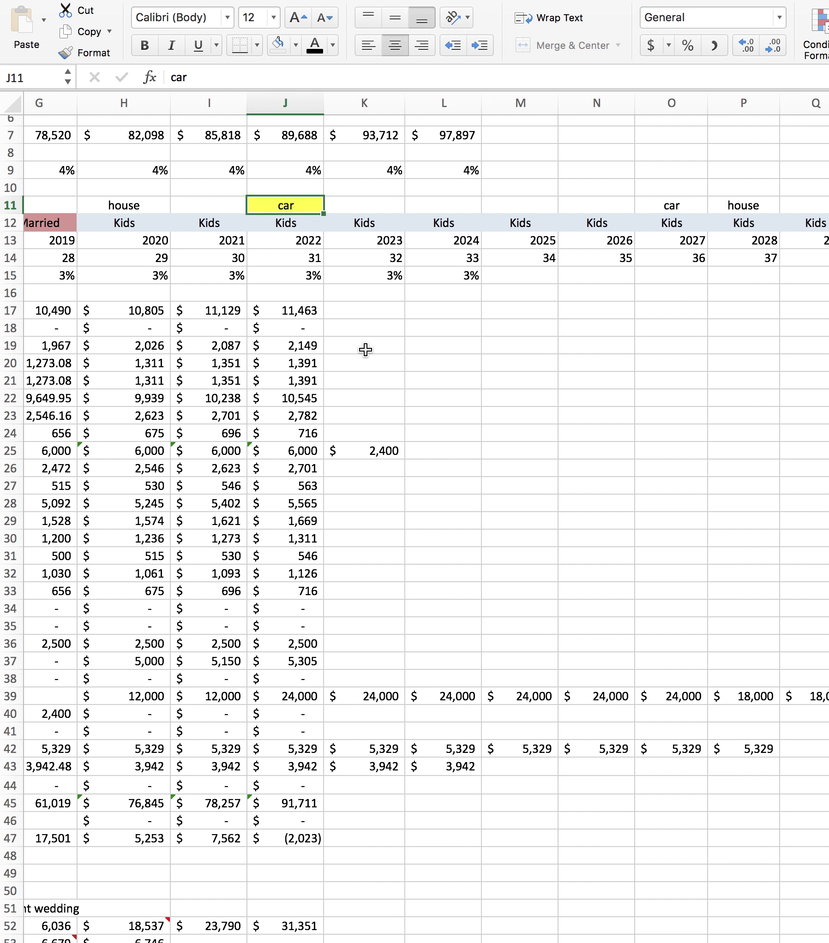
pyautogui.hscroll(-4, 365, 350)
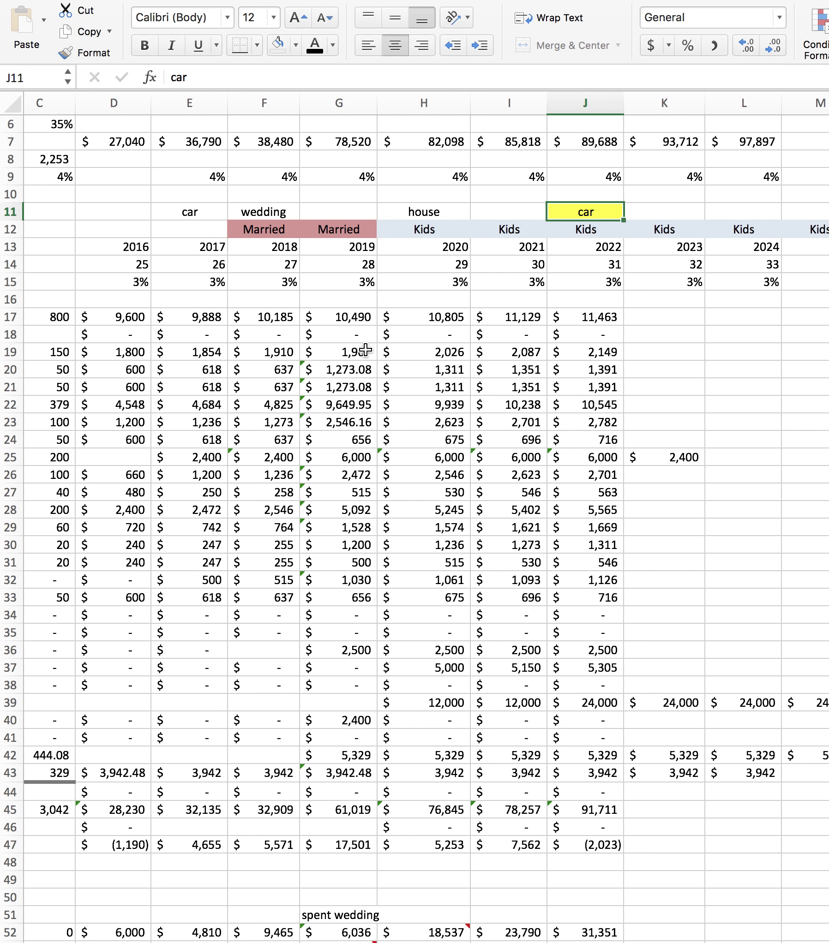
pyautogui.hscroll(2, 365, 350)
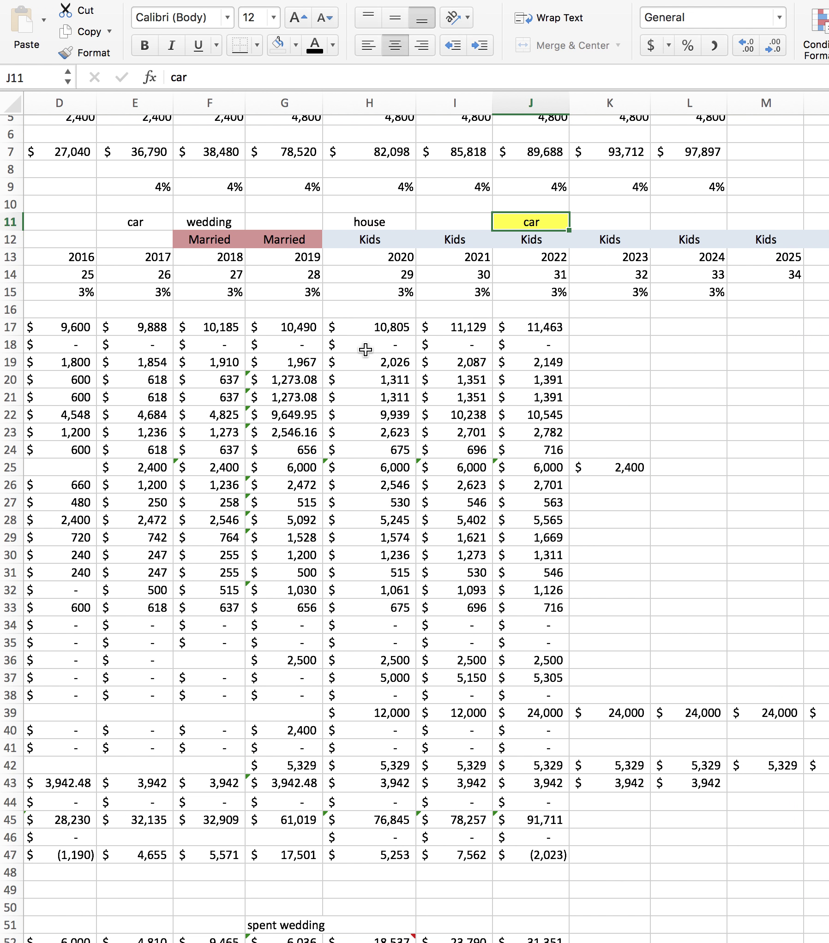
pyautogui.hscroll(1, 365, 350)
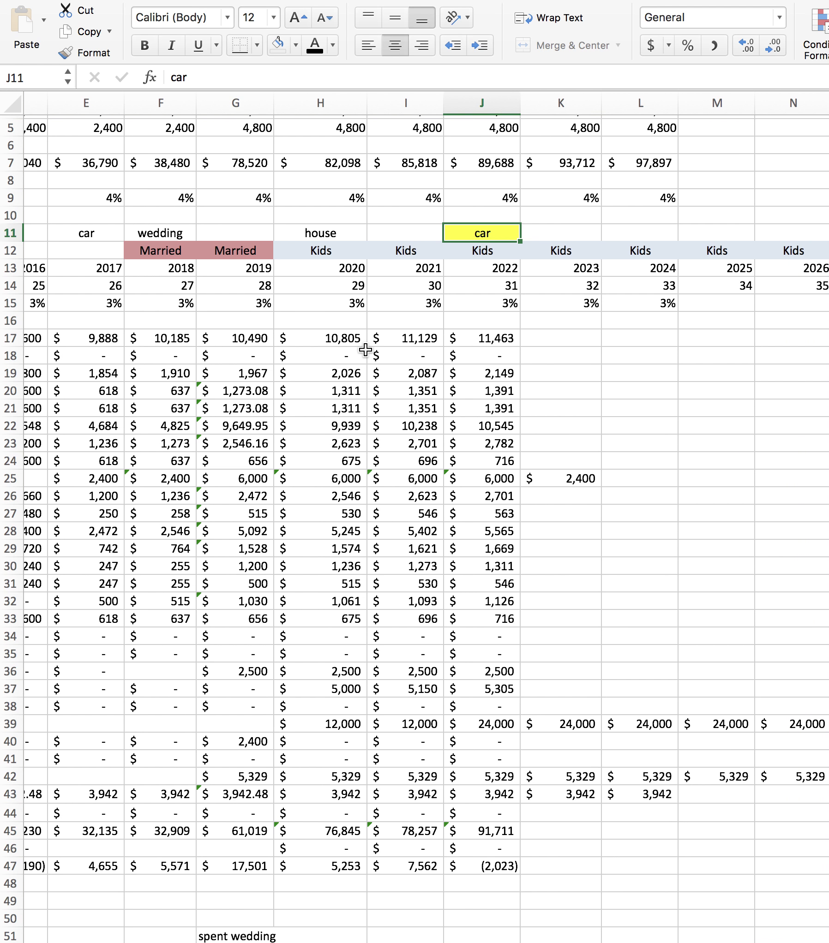
pyautogui.click(565, 233)
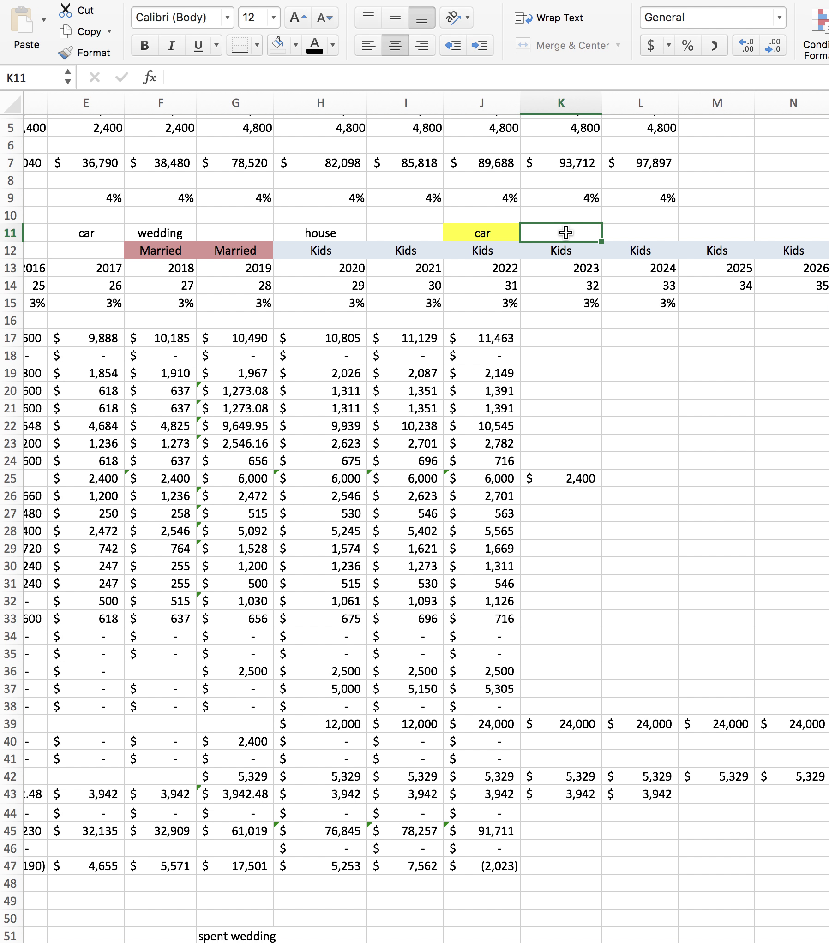
pyautogui.click(488, 476)
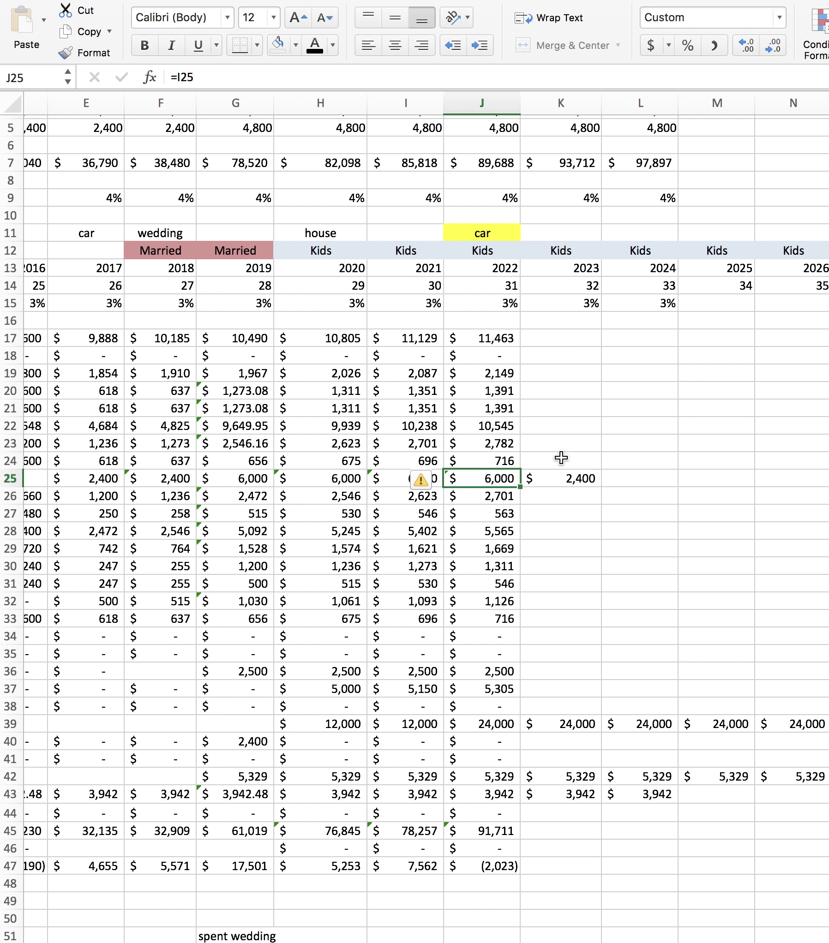
pyautogui.click(573, 479)
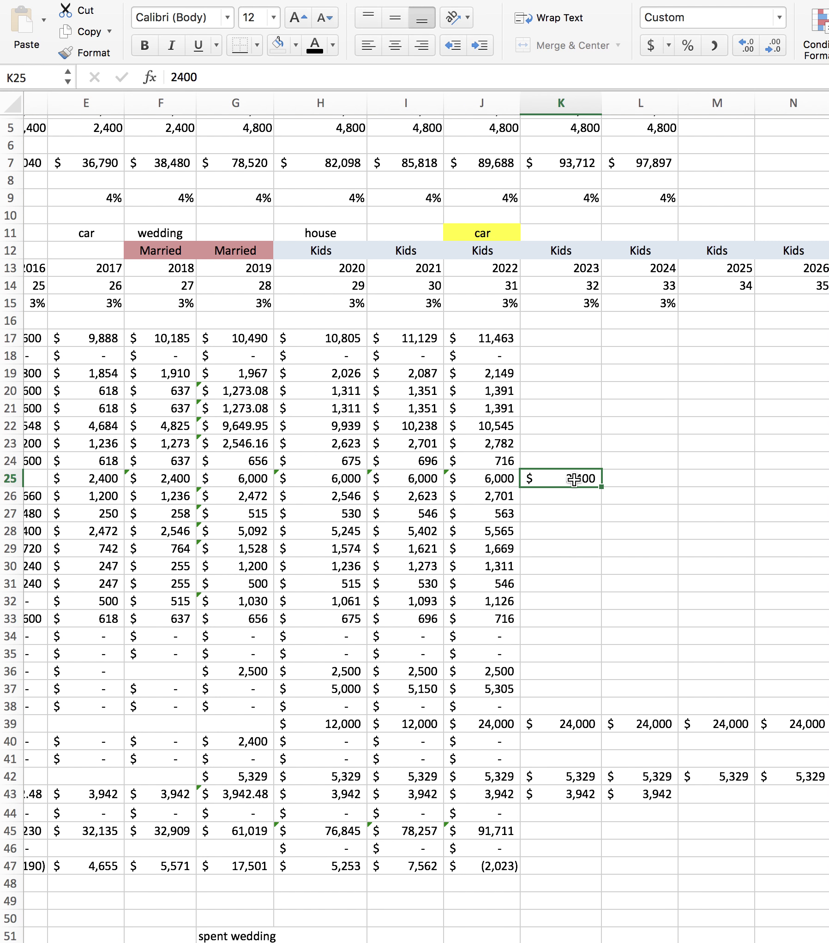
pyautogui.scroll(1, 573, 480)
pyautogui.hscroll(3, 573, 479)
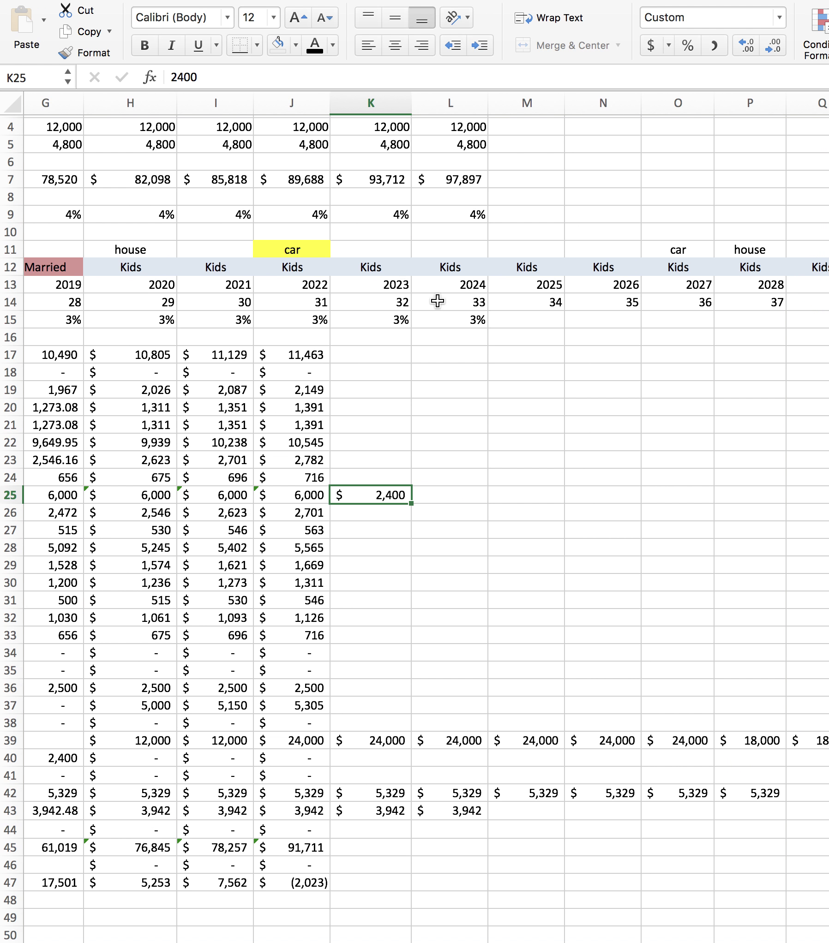
pyautogui.click(315, 252)
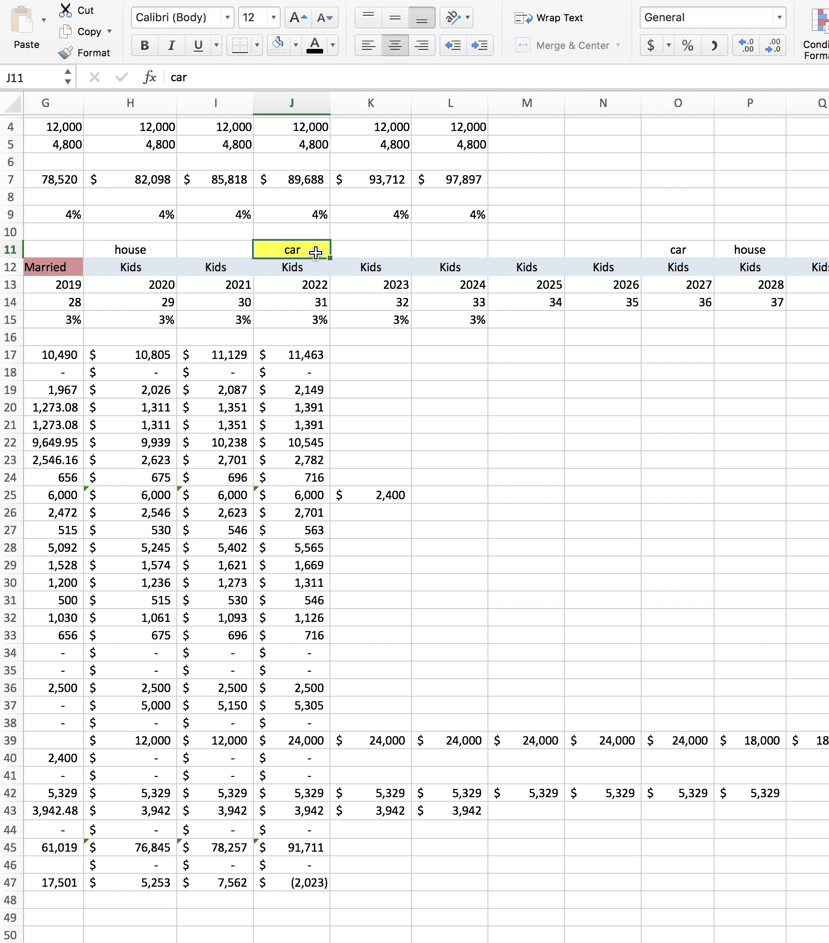
# Delete the car label from the 2022 cell and clear J11's yellow fill.
pyautogui.press('Delete')
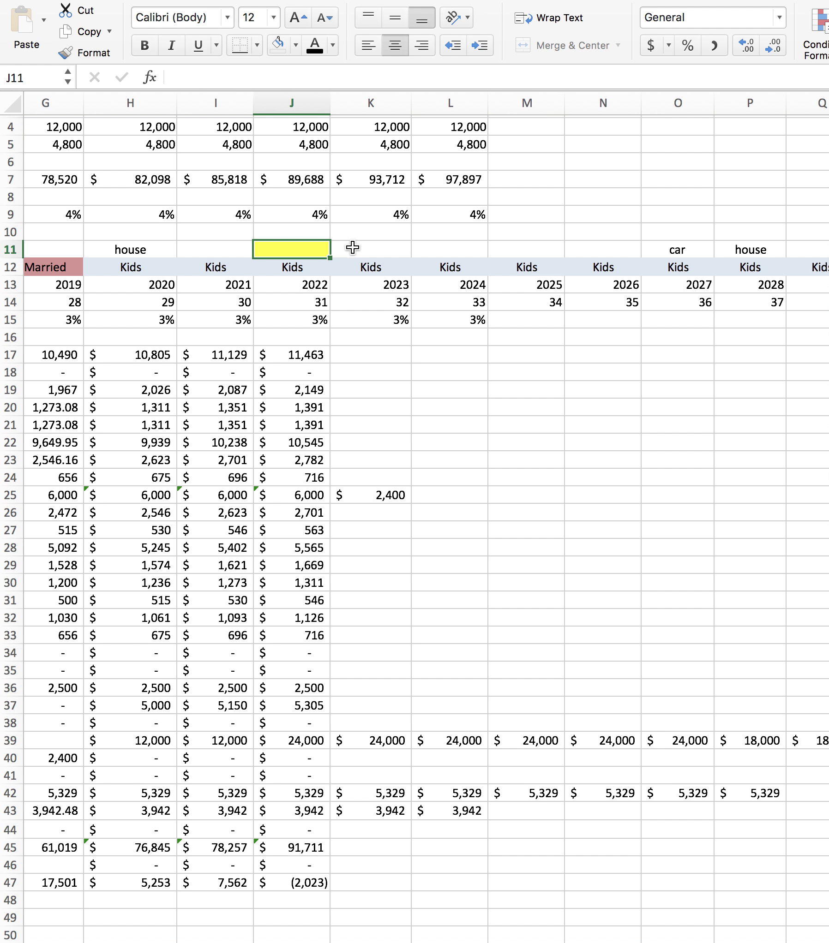
pyautogui.click(353, 248)
pyautogui.click(301, 249)
pyautogui.click(275, 41)
pyautogui.click(447, 391)
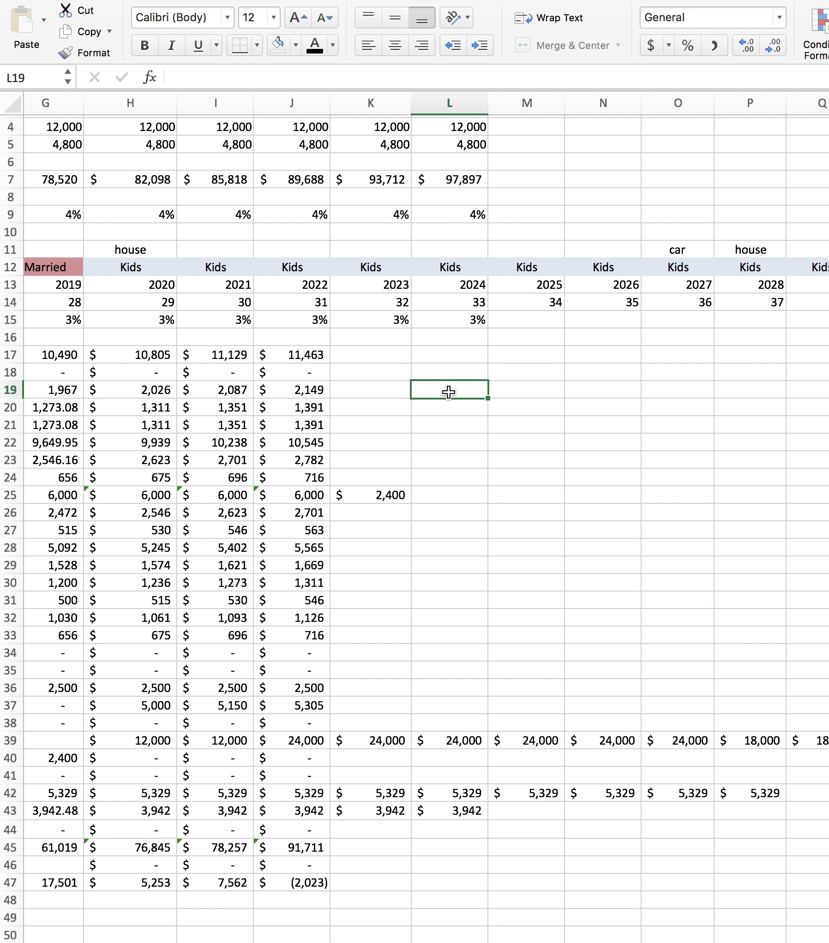
pyautogui.click(388, 494)
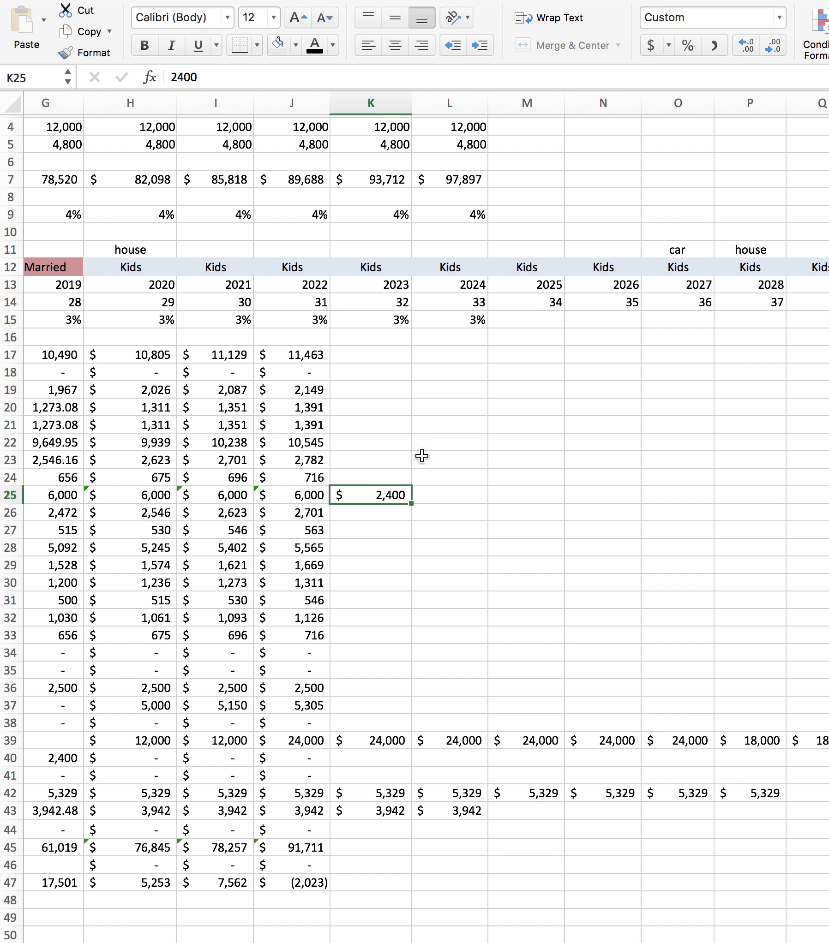
# Move the 'car' label from O11 (2027) to N11 (2026).
pyautogui.hscroll(2, 683, 372)
pyautogui.scroll(2, 684, 373)
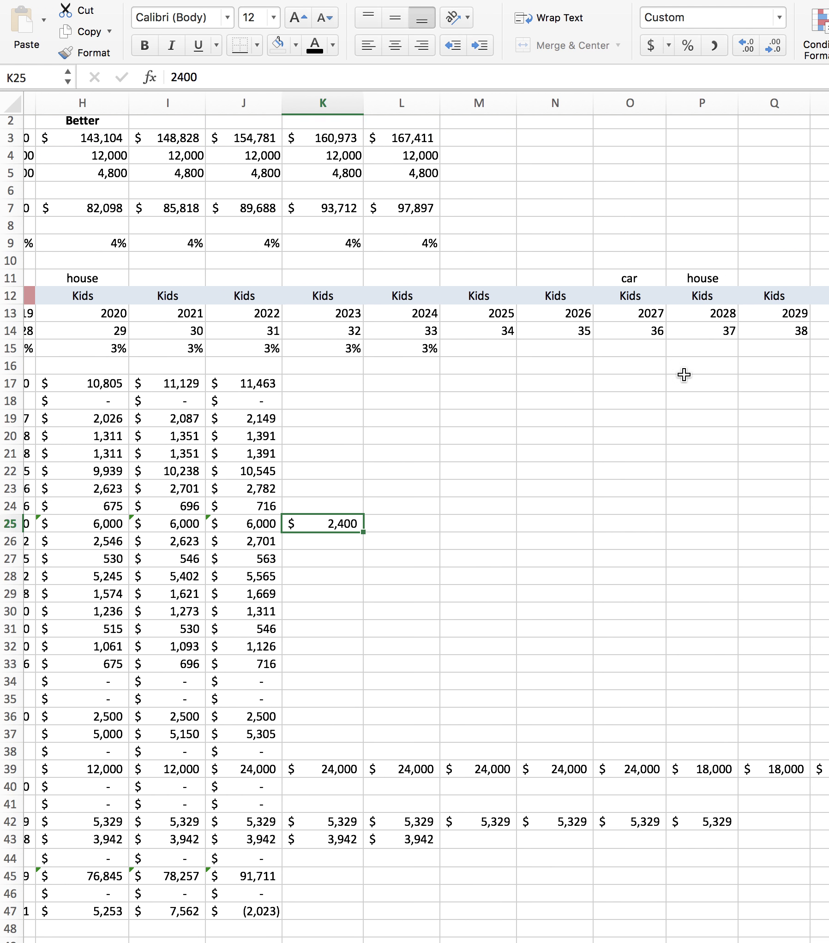
pyautogui.click(630, 277)
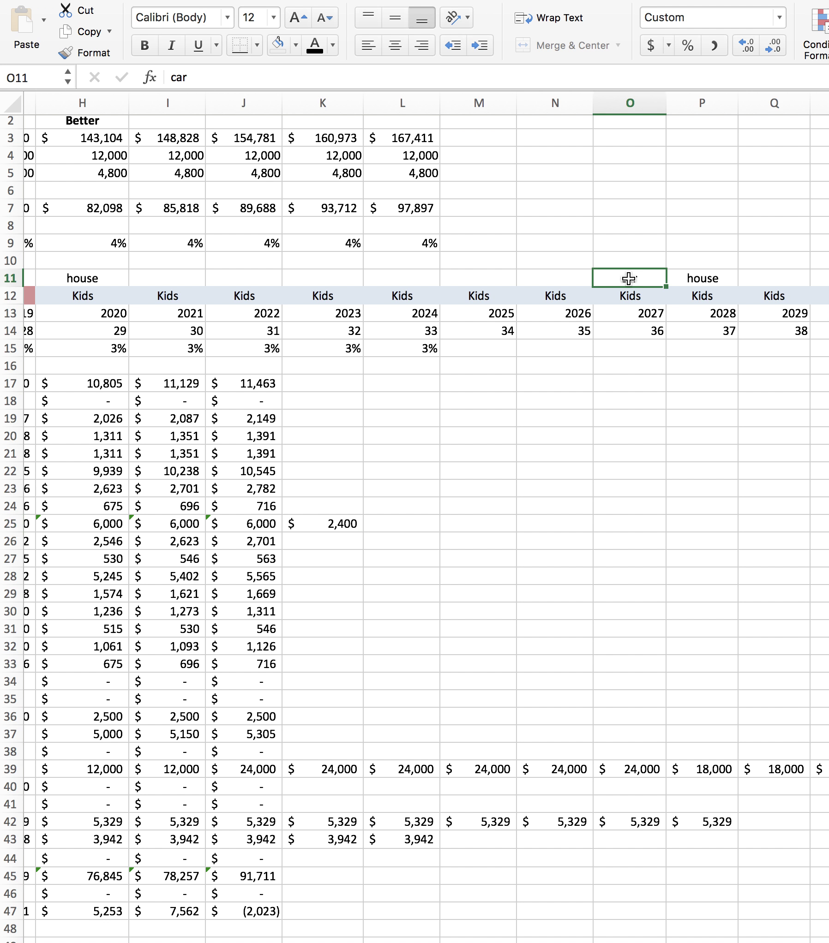
pyautogui.click(250, 529)
pyautogui.click(312, 528)
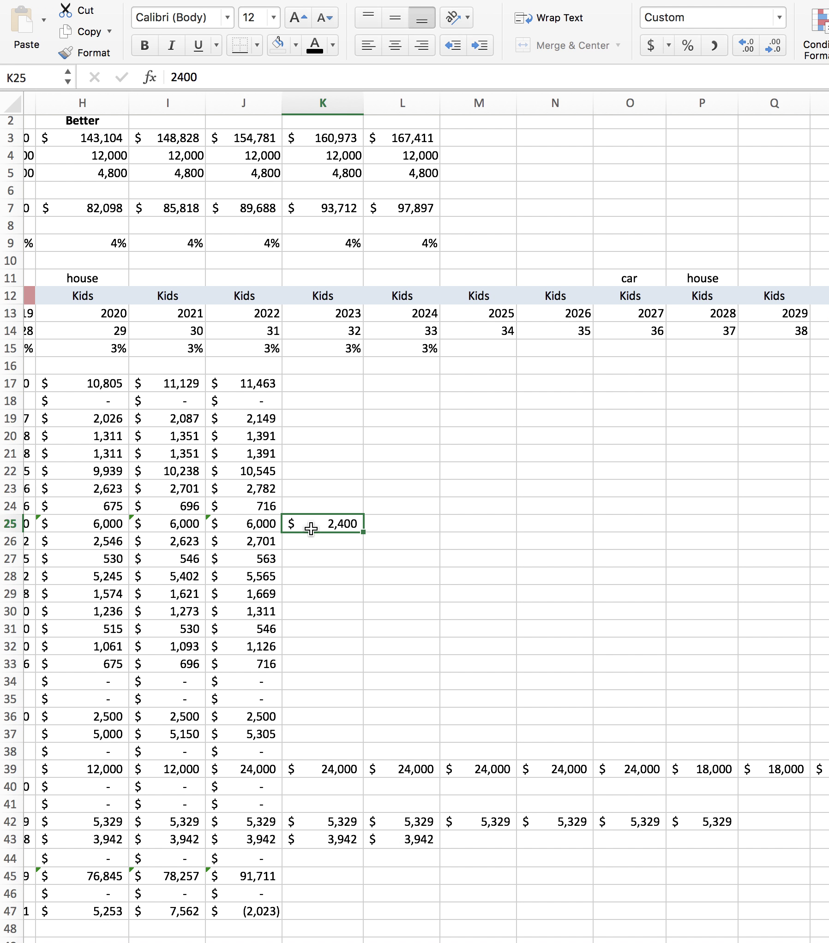
pyautogui.click(548, 278)
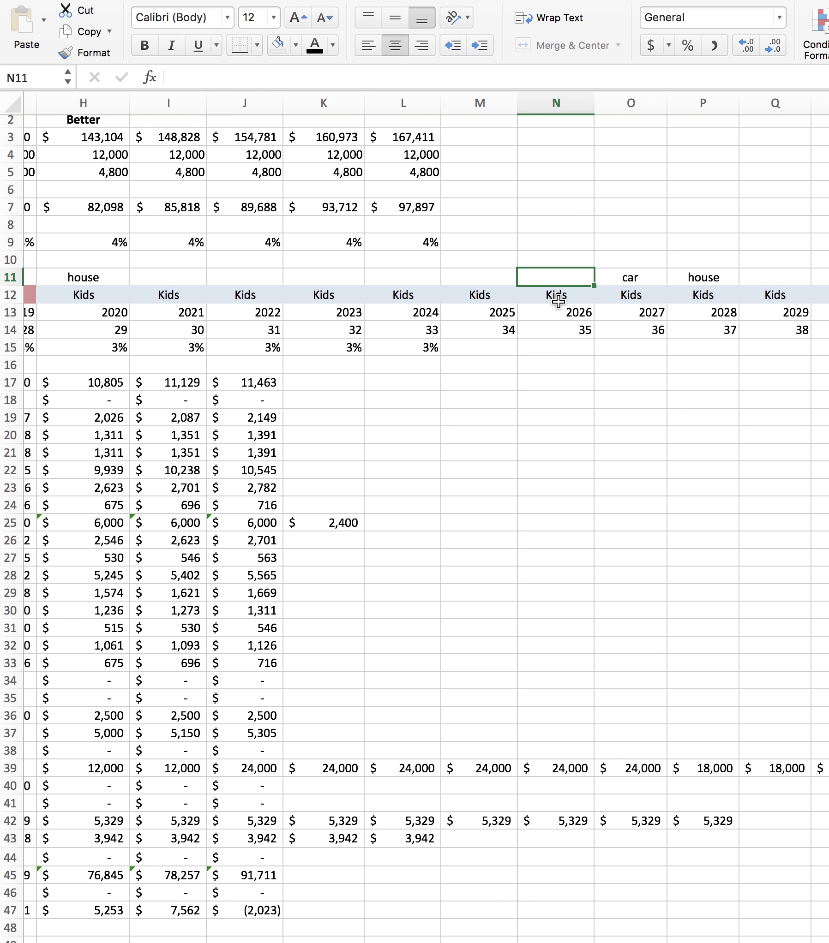
pyautogui.click(631, 279)
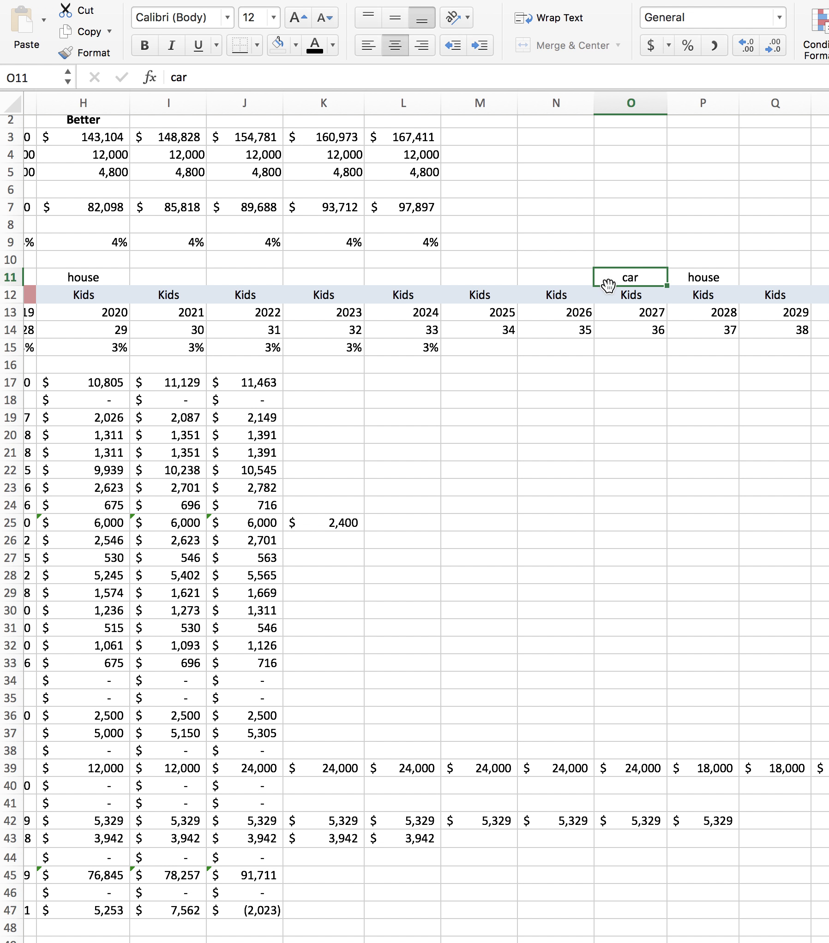
pyautogui.moveTo(607, 286); pyautogui.dragTo(557, 281)
pyautogui.click(529, 487)
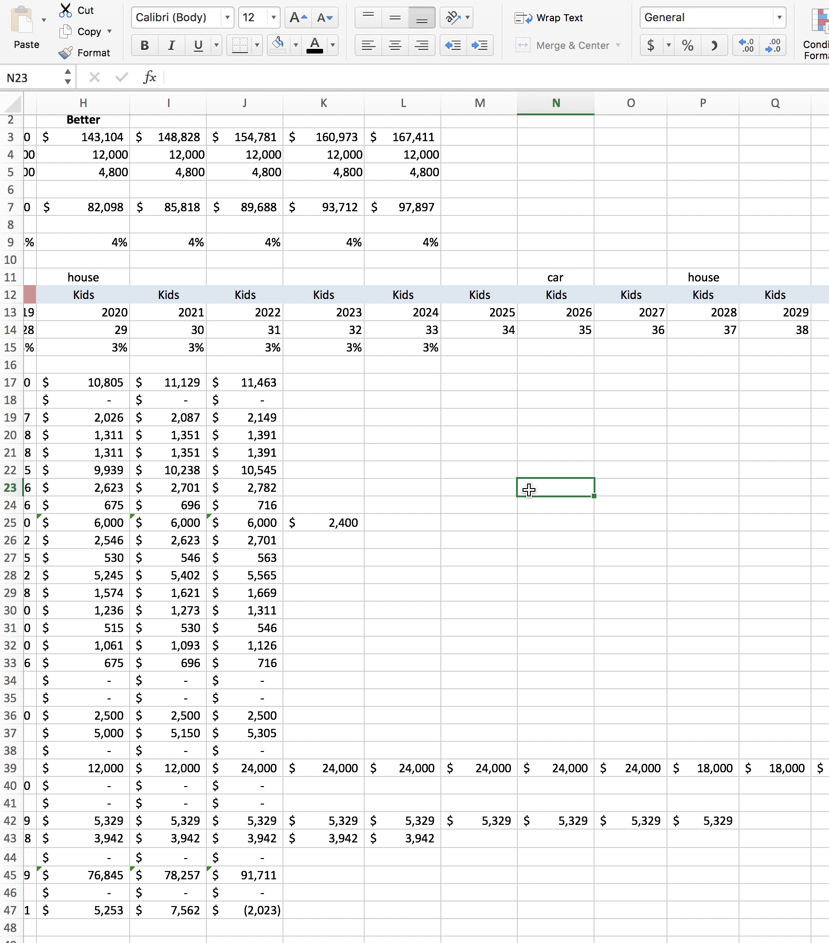
# Enter 3600 in N25 for 2026 and fill it across row 25 through 2032.
pyautogui.click(564, 528)
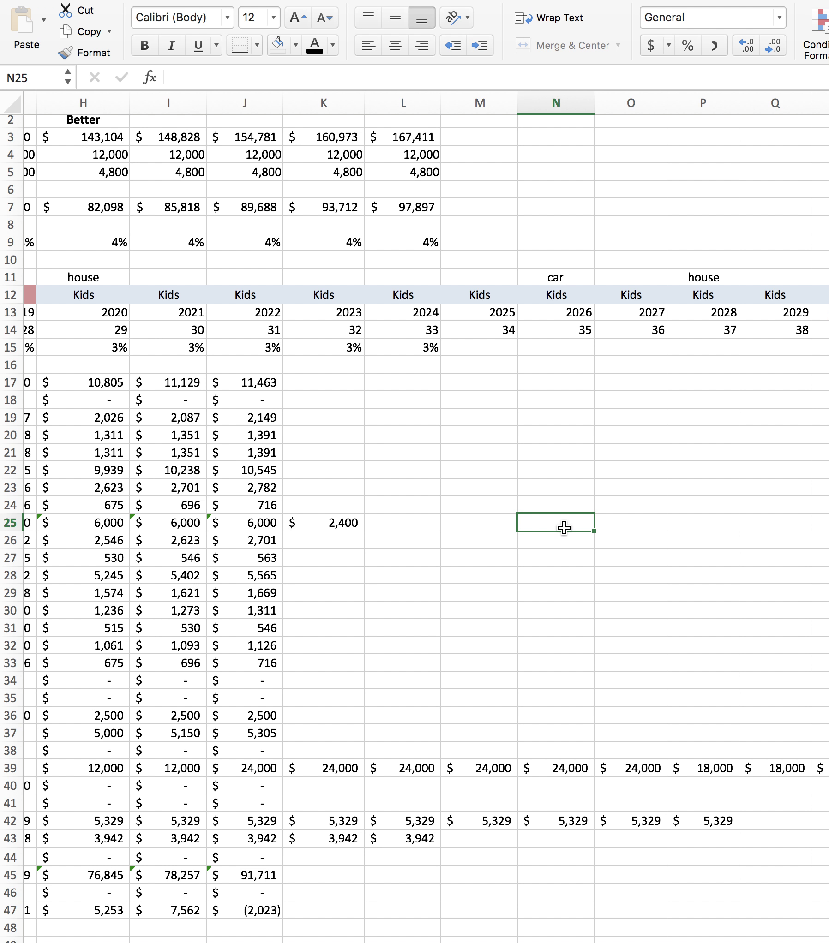
pyautogui.write('3600')
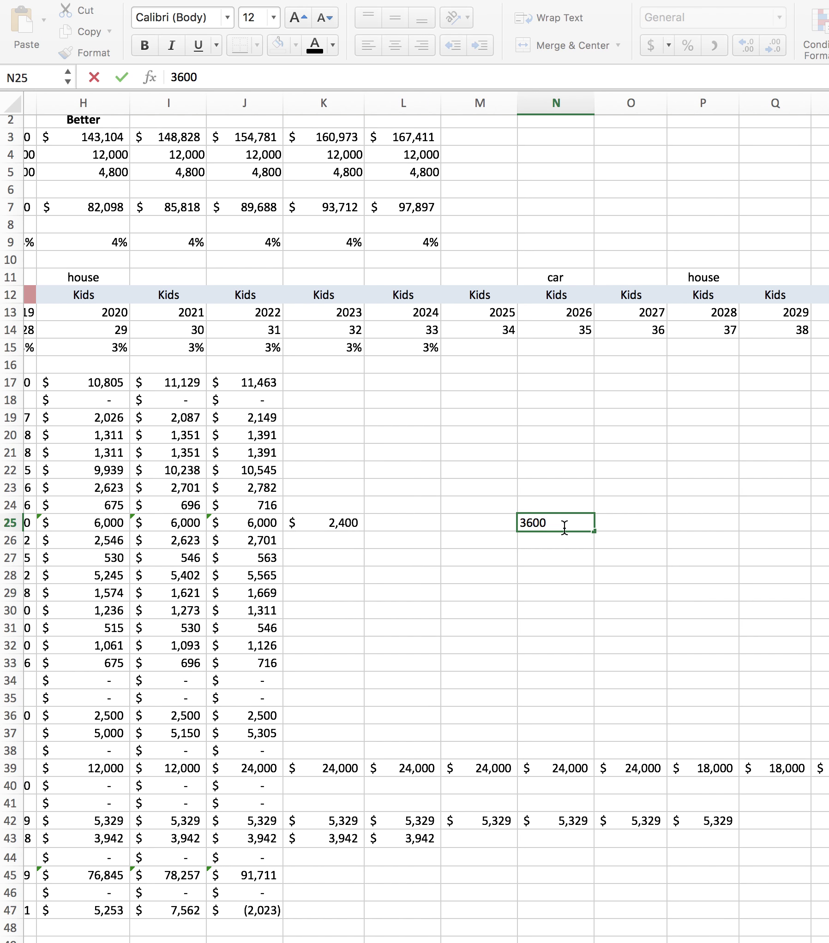
pyautogui.click(567, 592)
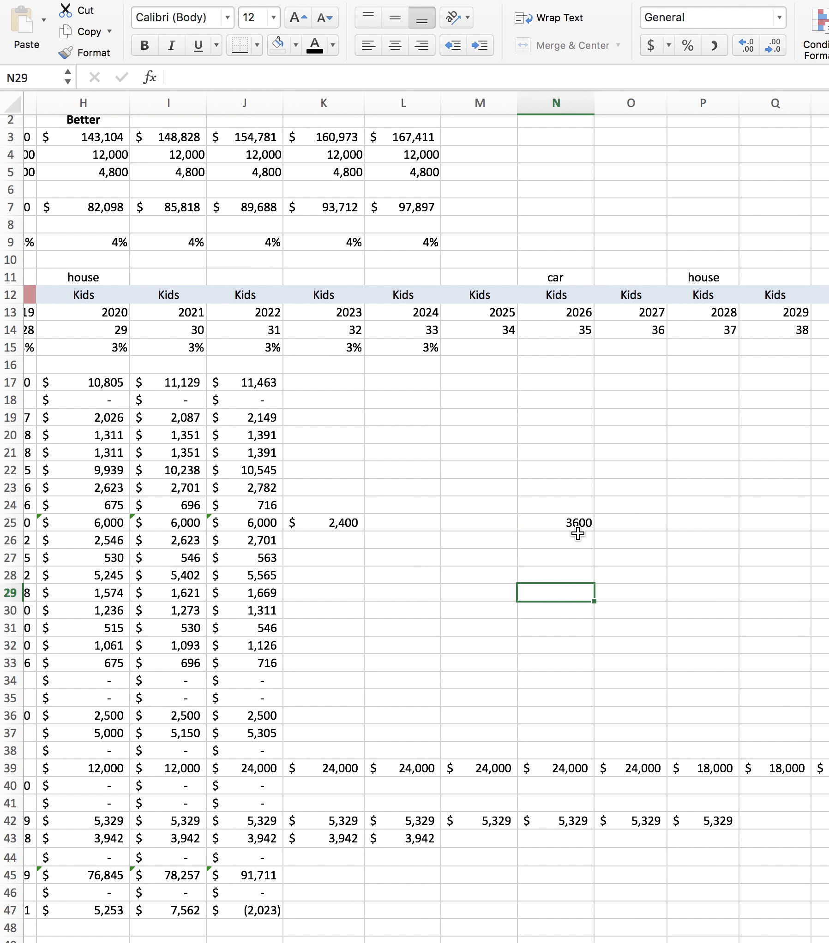
pyautogui.hscroll(5, 576, 533)
pyautogui.click(280, 506)
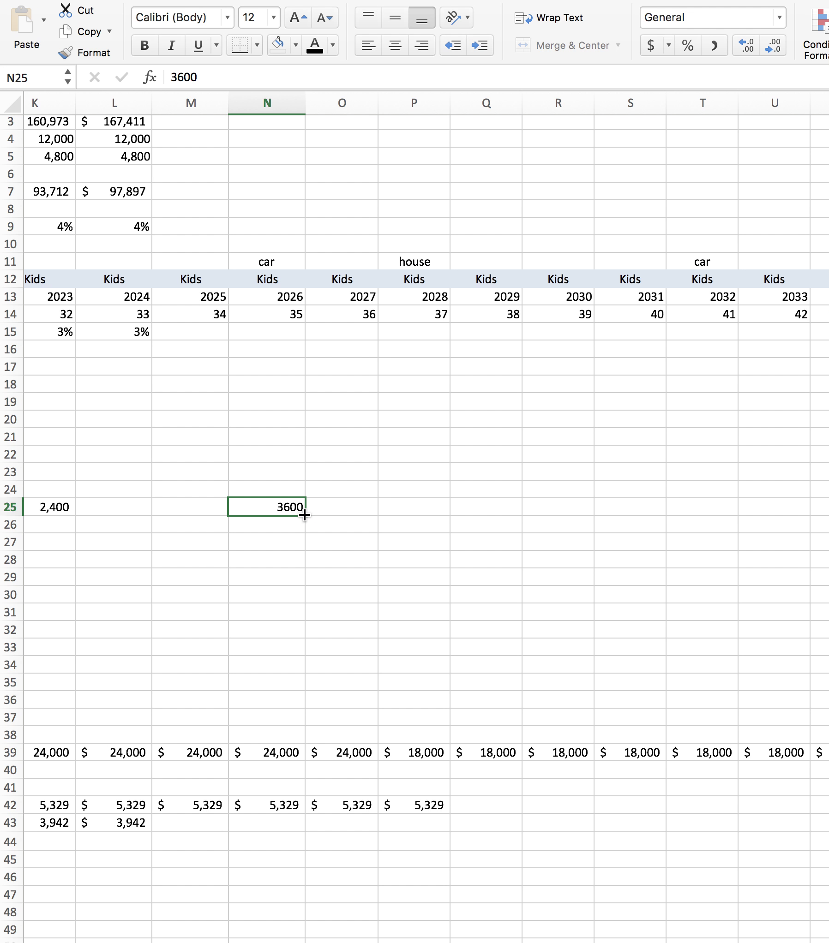
pyautogui.moveTo(304, 515); pyautogui.dragTo(345, 514)
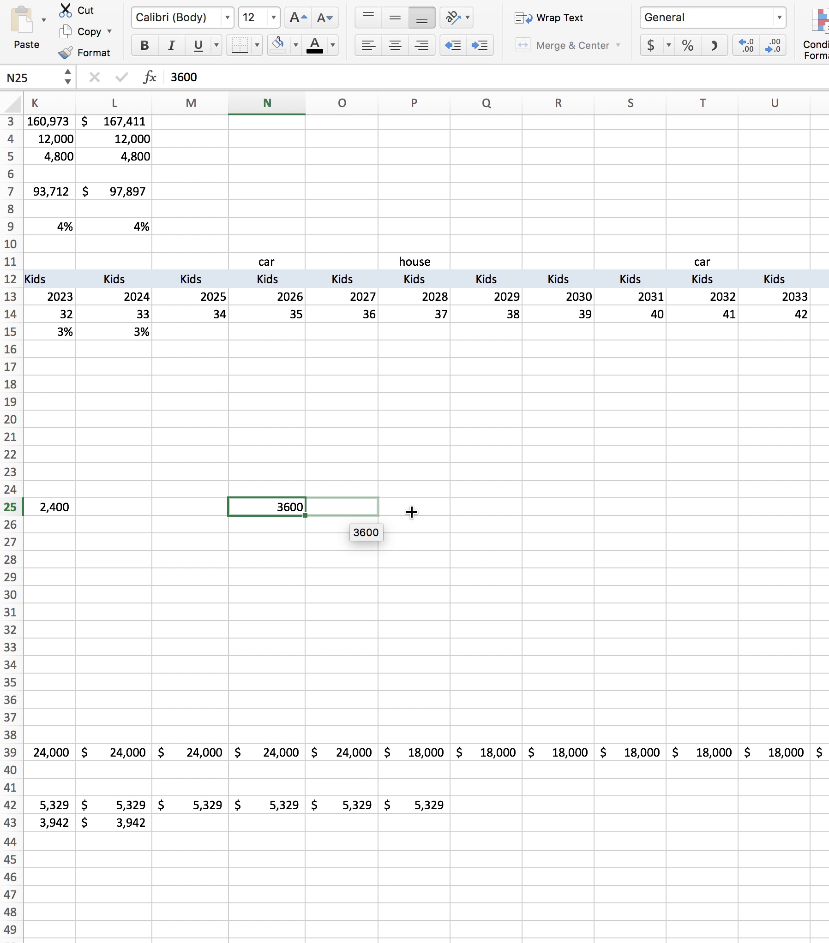
pyautogui.moveTo(412, 512); pyautogui.dragTo(709, 508)
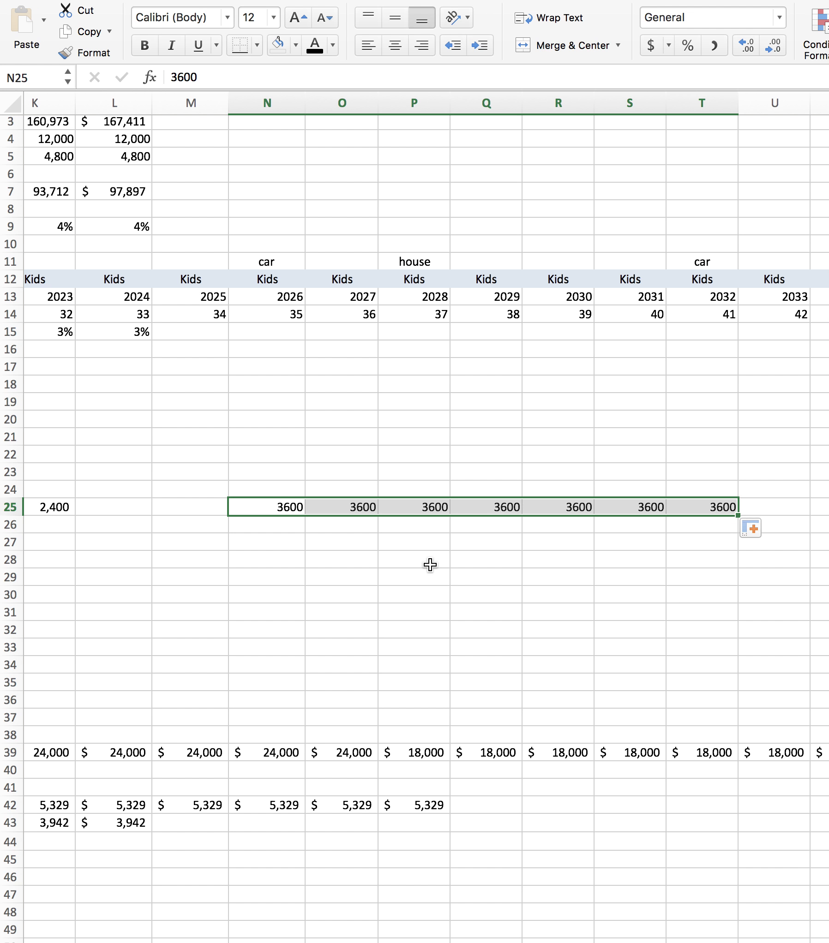
# Select the 2028 cell P25 in row 25 to change its amount.
pyautogui.hscroll(-2, 430, 565)
pyautogui.click(123, 514)
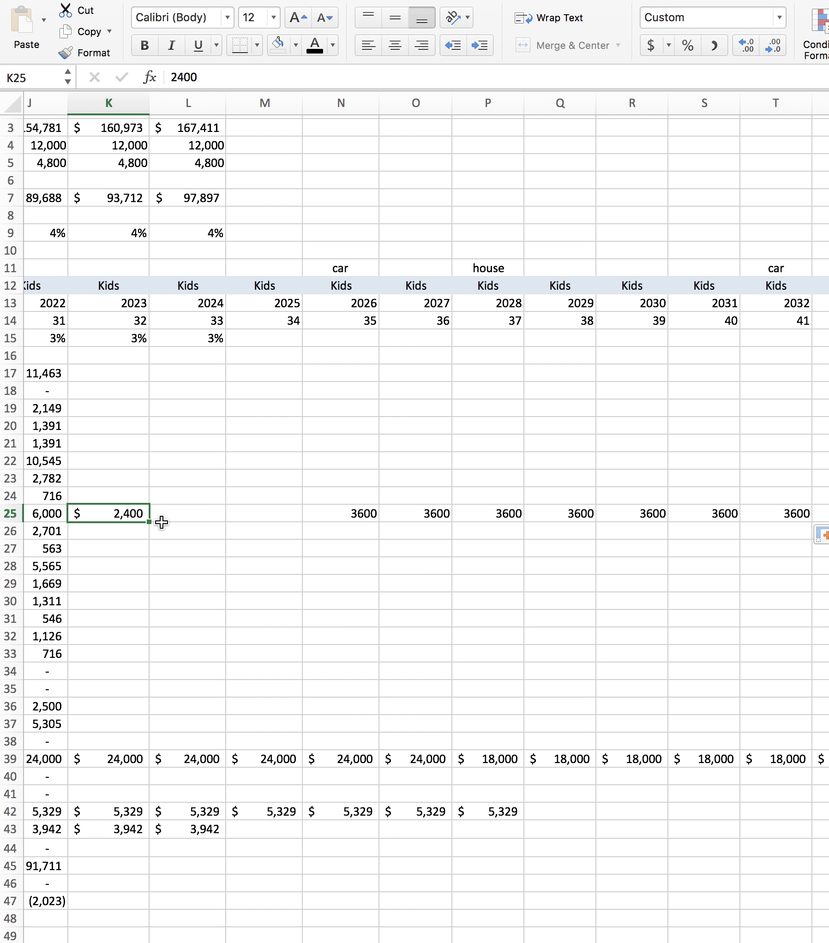
pyautogui.click(187, 513)
pyautogui.press('Right')
pyautogui.press('Right')
pyautogui.press('Right')
pyautogui.press('Right')
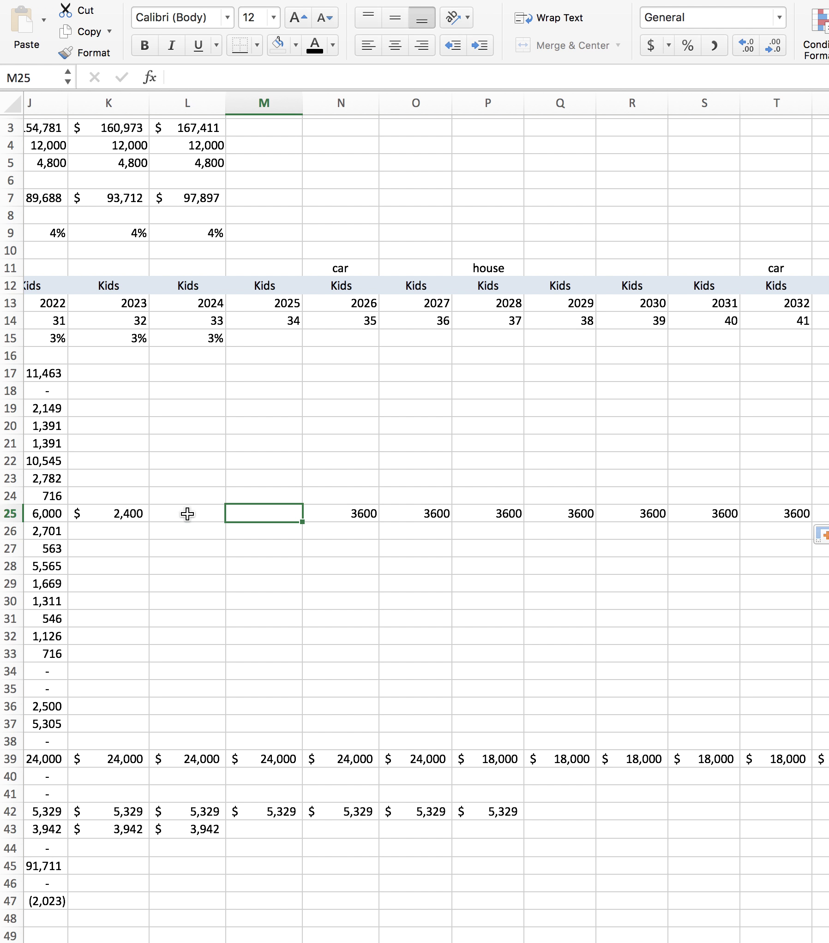
pyautogui.press('Right')
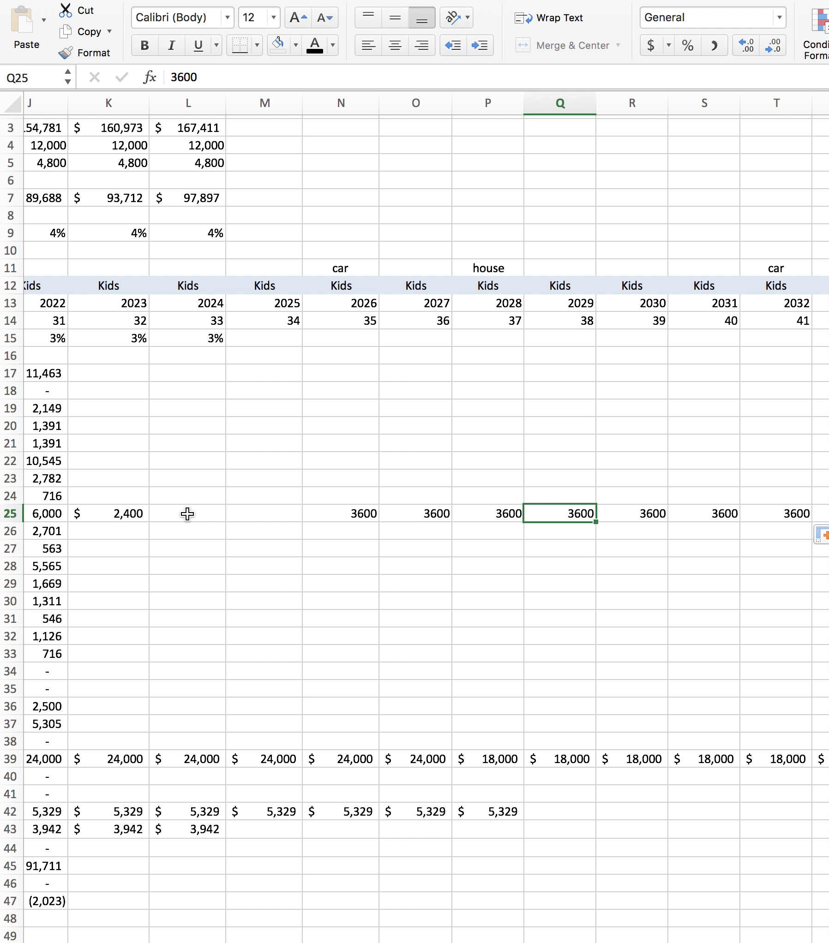
pyautogui.press('Left')
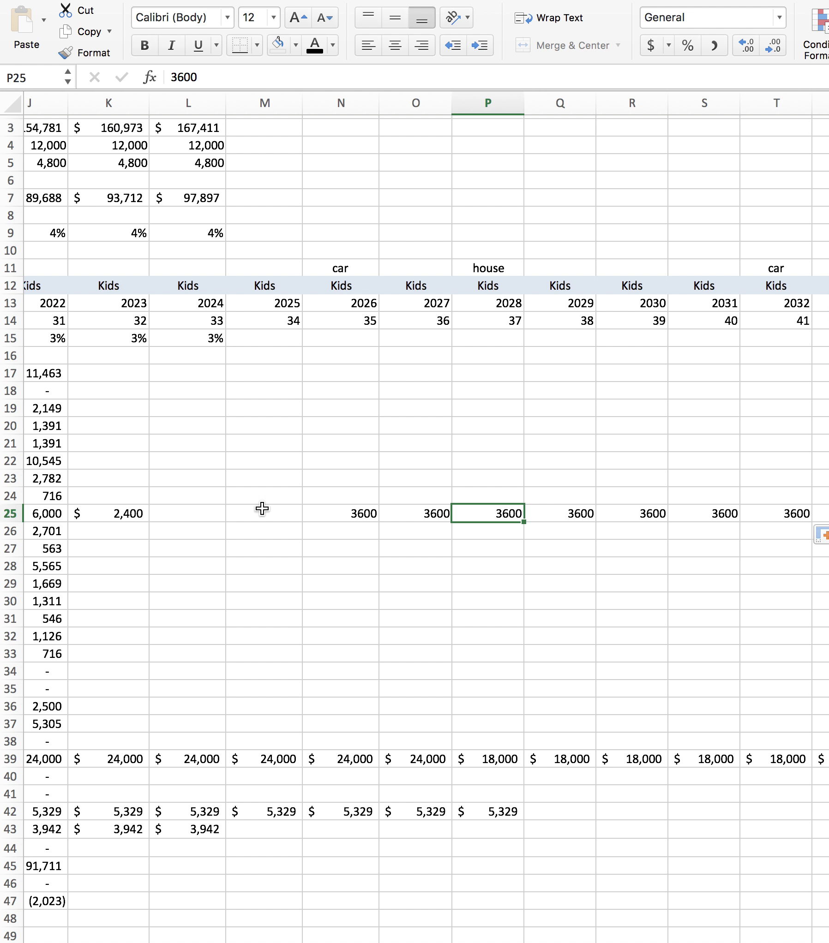
pyautogui.click(541, 524)
pyautogui.click(512, 515)
# Enter 7200 in P25 for 2028 and fill it through 2032.
pyautogui.write('720')
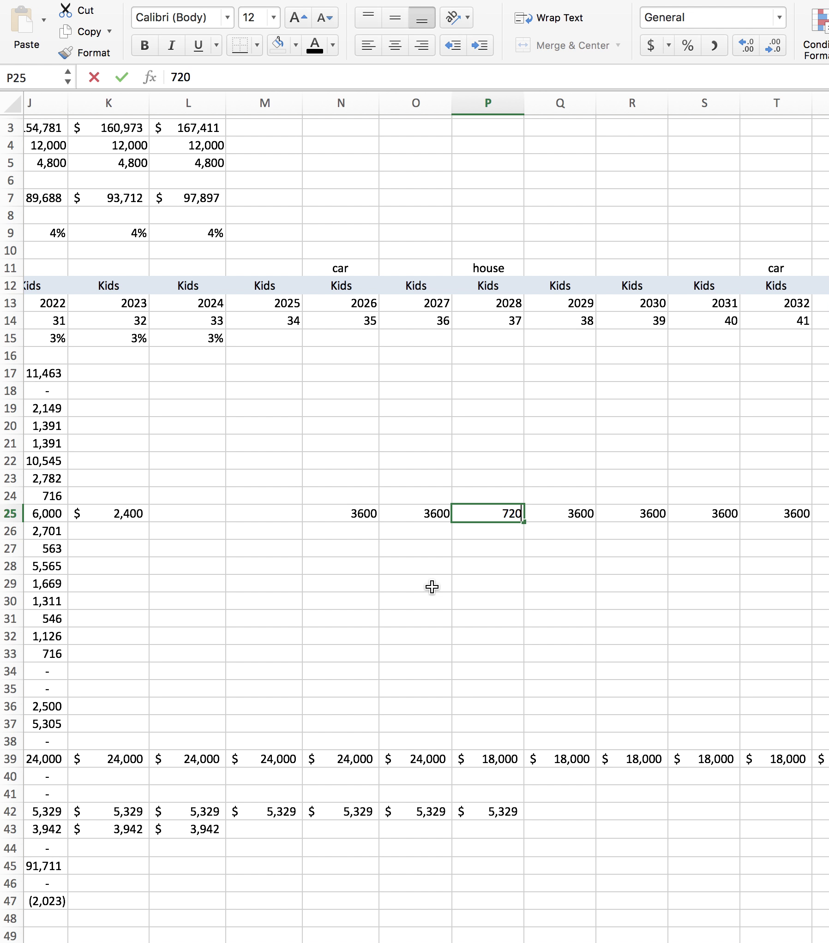
pyautogui.write('0')
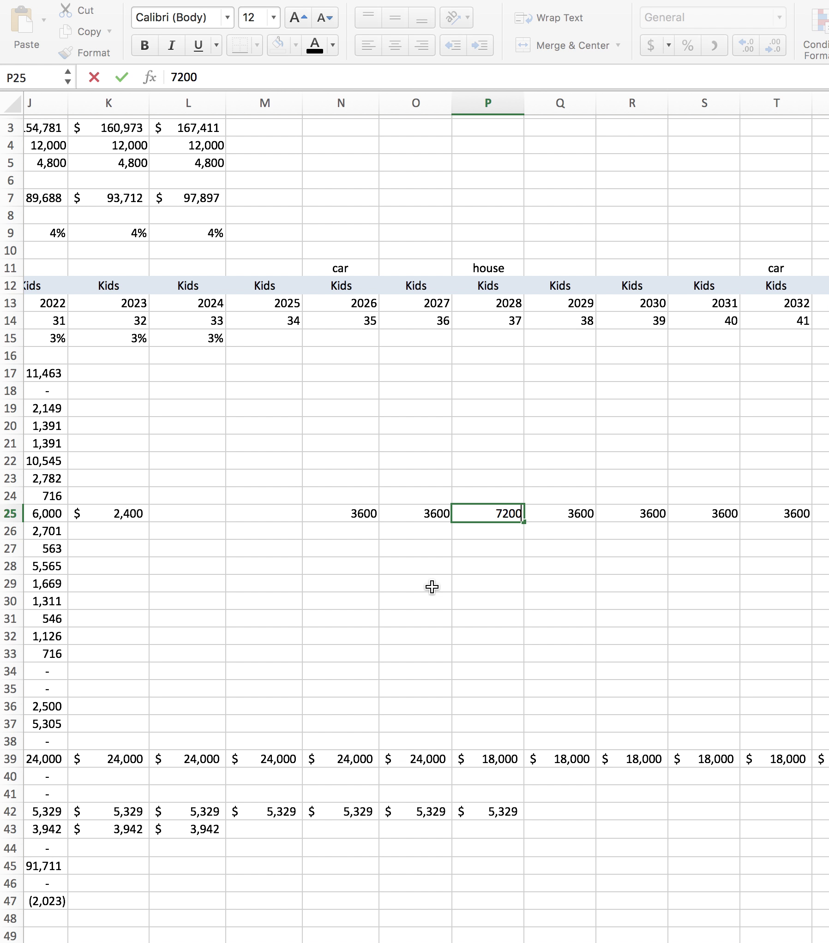
pyautogui.click(435, 593)
pyautogui.click(513, 514)
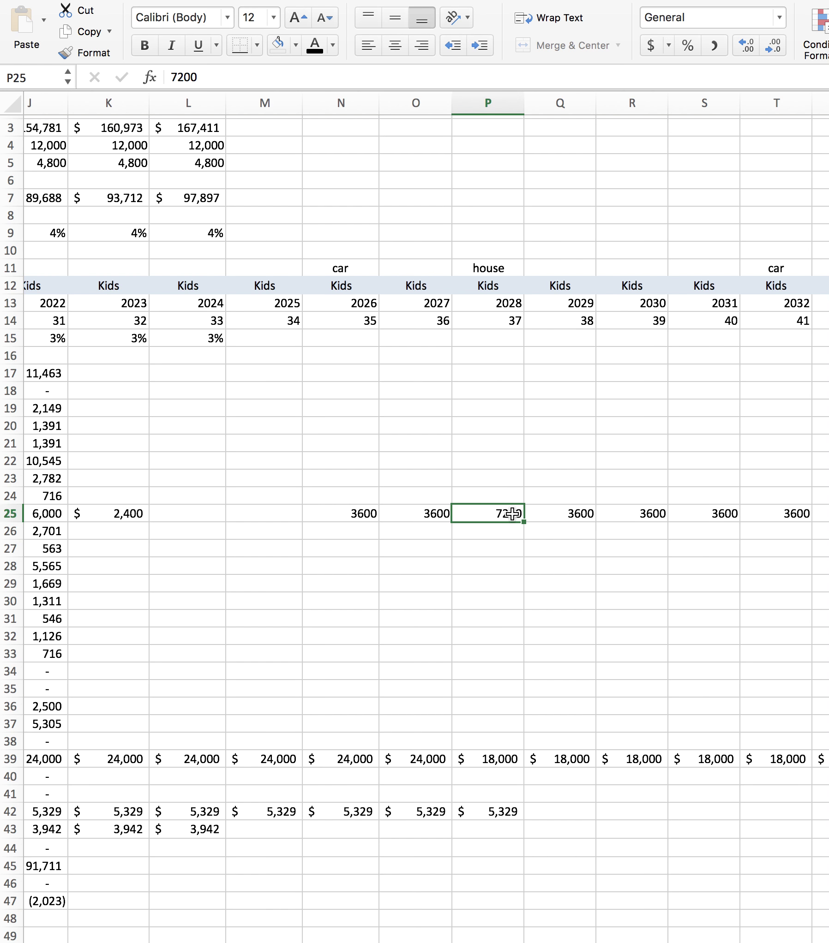
pyautogui.hscroll(2, 511, 514)
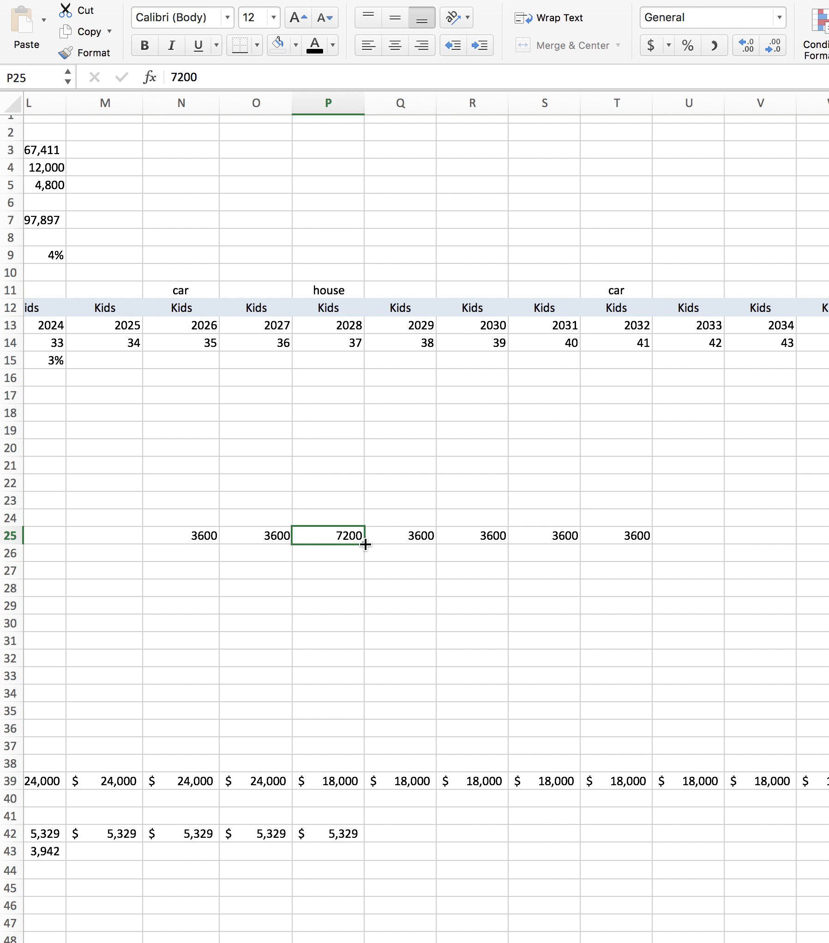
pyautogui.moveTo(366, 544); pyautogui.dragTo(645, 546)
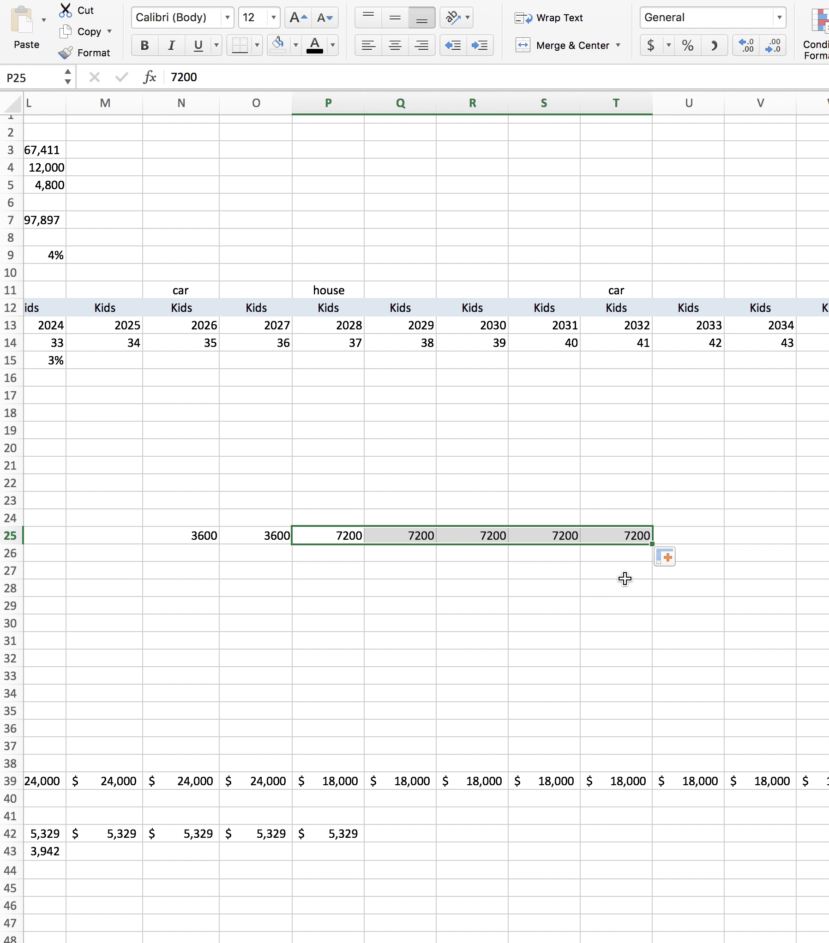
pyautogui.click(623, 587)
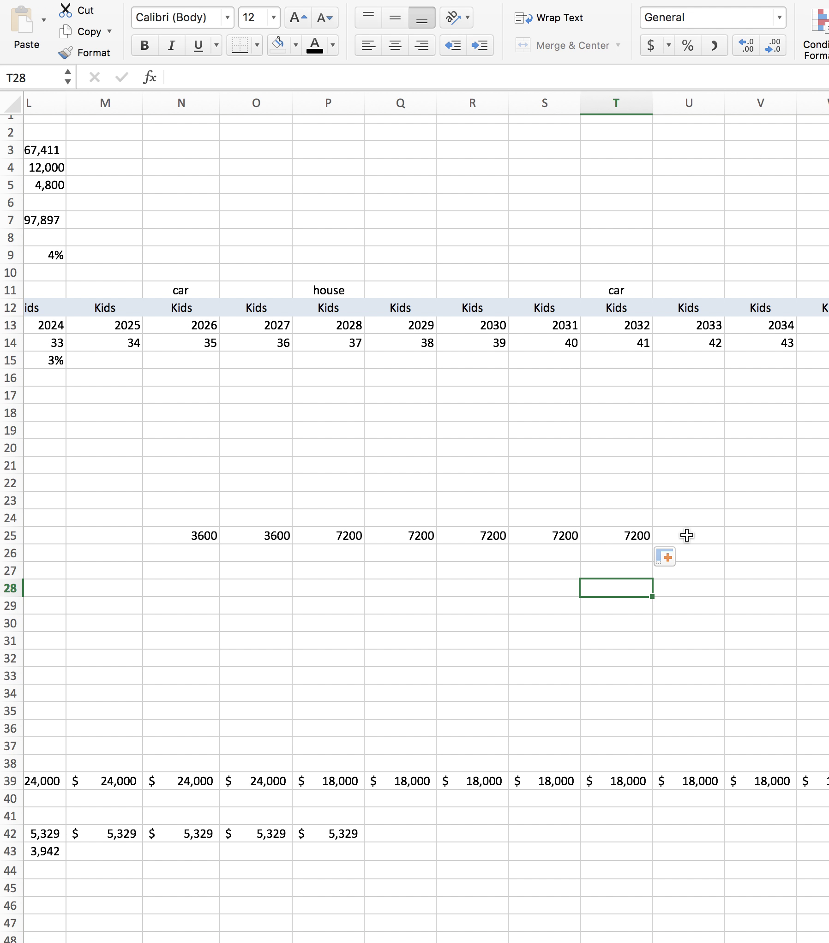
# Copy 3600 from O25 into U25 and extend it to V25 for 2033–2034.
pyautogui.click(273, 536)
pyautogui.press('super+c')
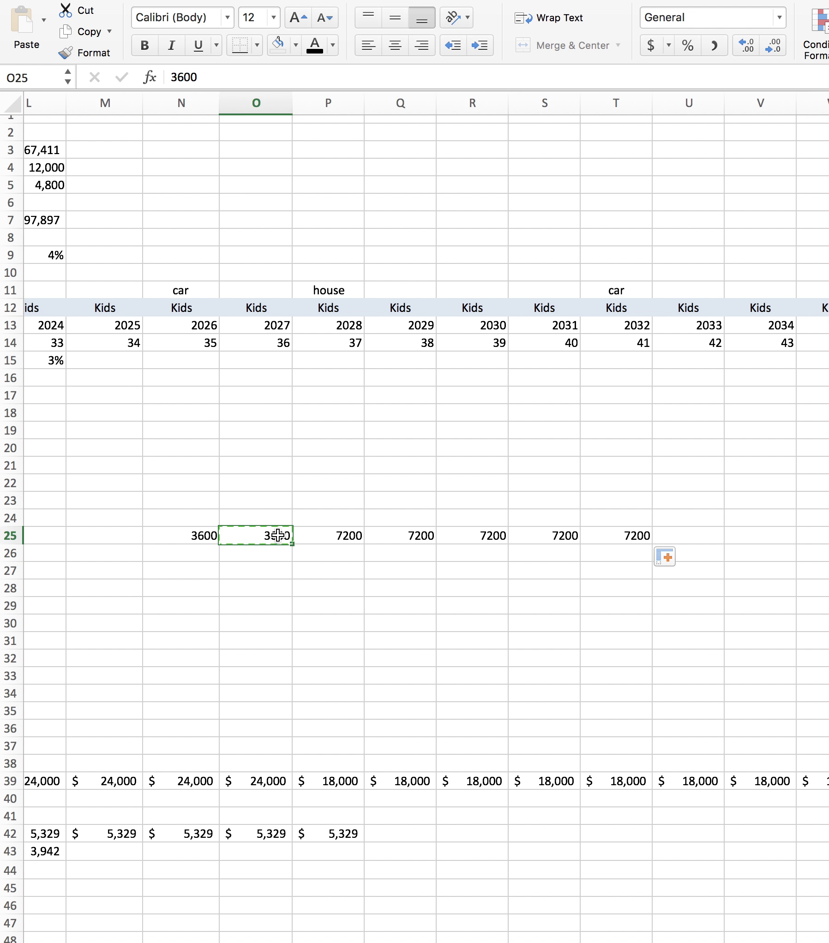
pyautogui.click(699, 520)
pyautogui.click(698, 536)
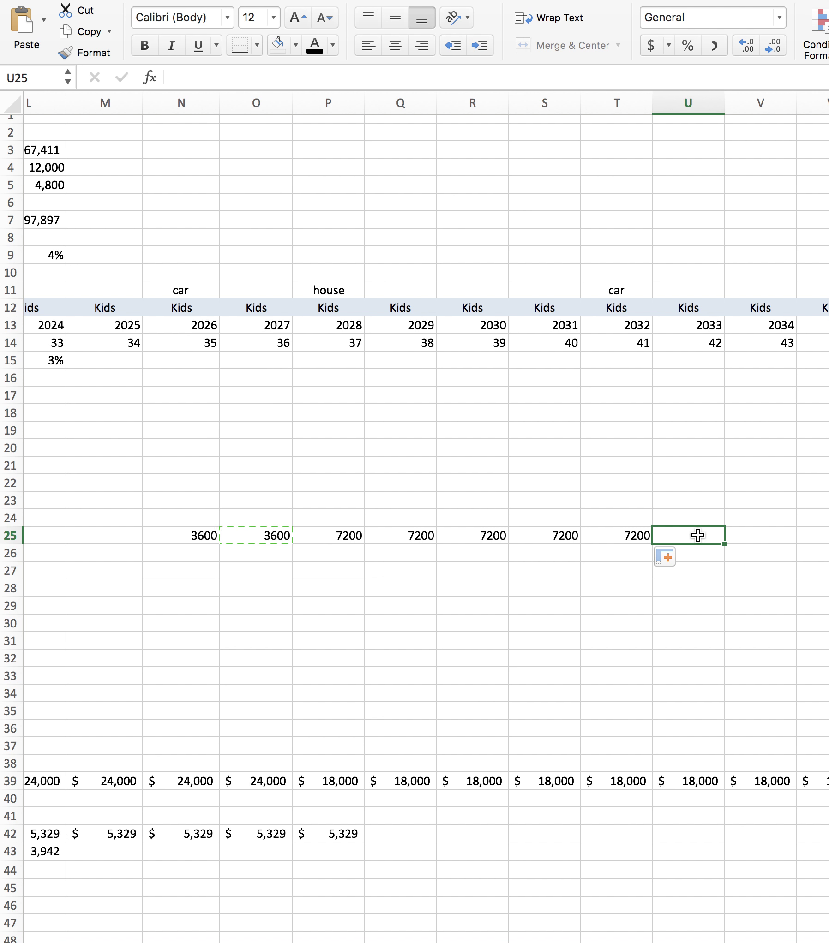
pyautogui.press('super+v')
pyautogui.moveTo(724, 545); pyautogui.dragTo(771, 548)
pyautogui.click(663, 646)
# Review row 25's 3600 and 7200 amounts through 2034, then select the 2035 cell W25.
pyautogui.hscroll(-5, 267, 615)
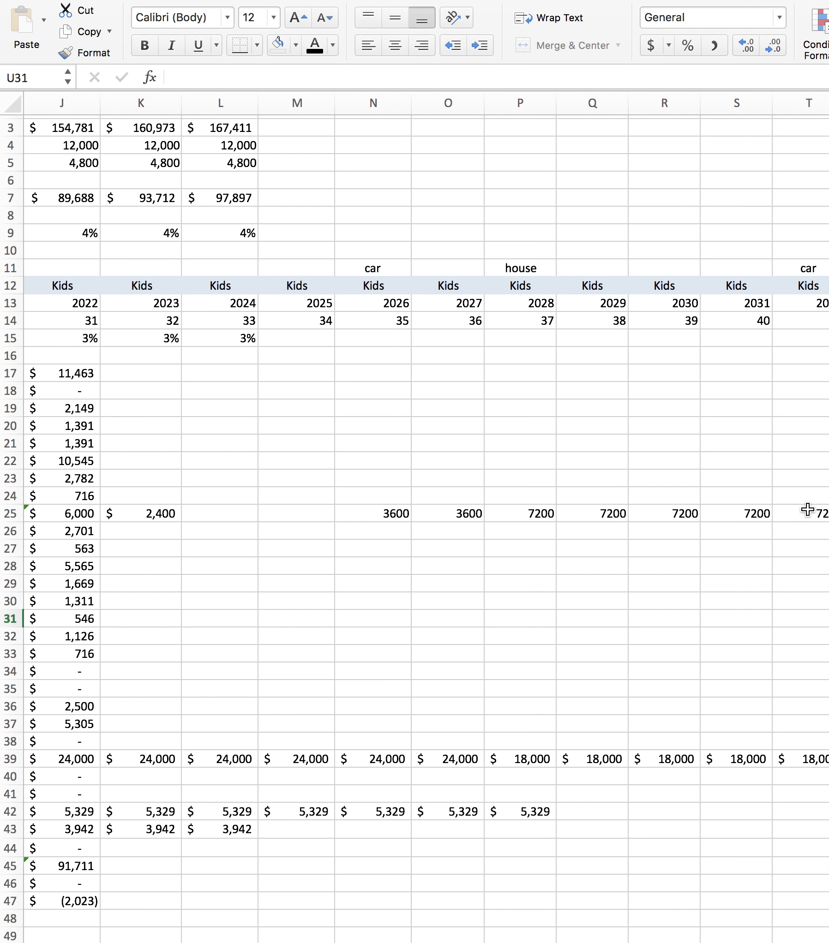
pyautogui.hscroll(10, 808, 510)
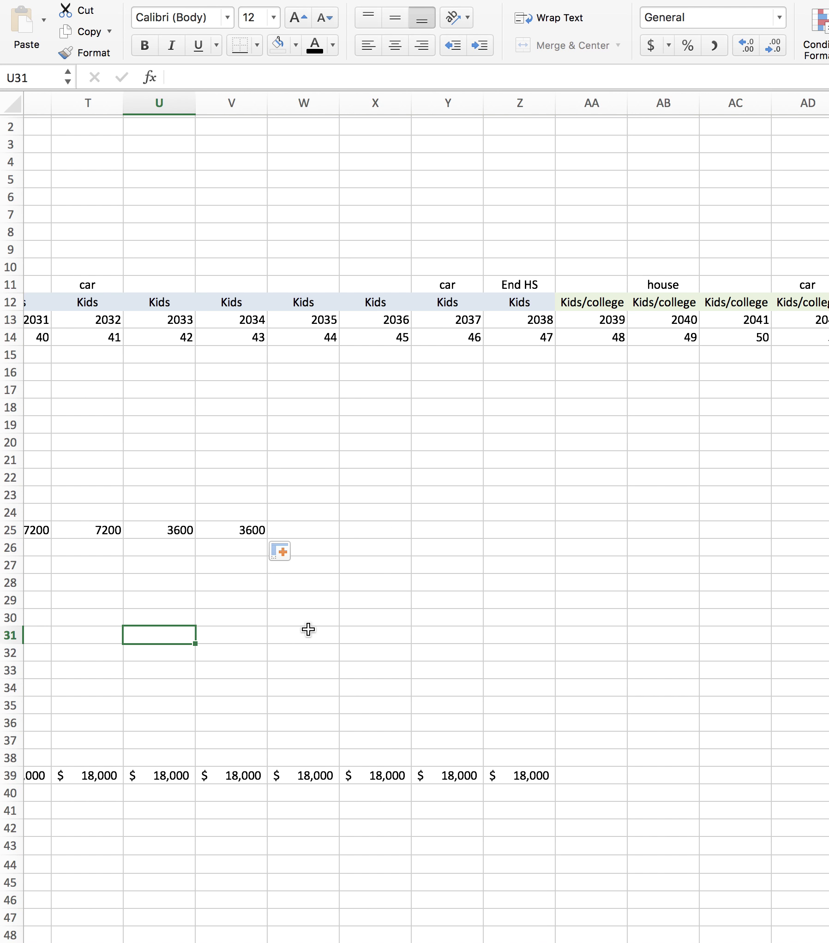
pyautogui.hscroll(-8, 306, 629)
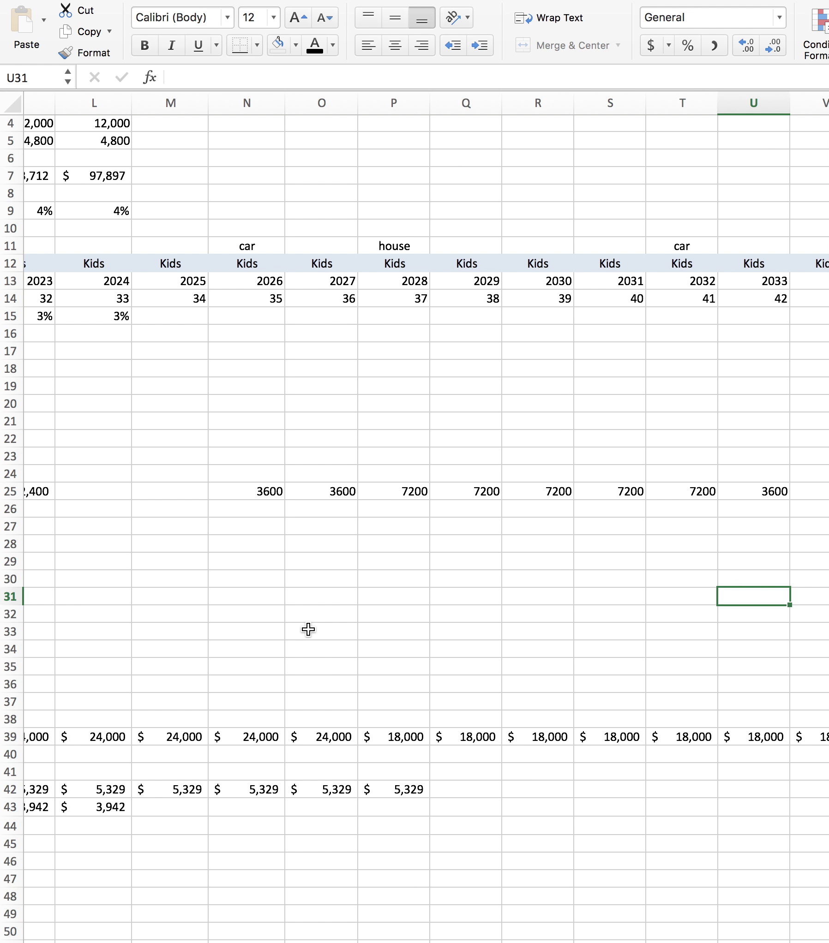
pyautogui.hscroll(-8, 308, 629)
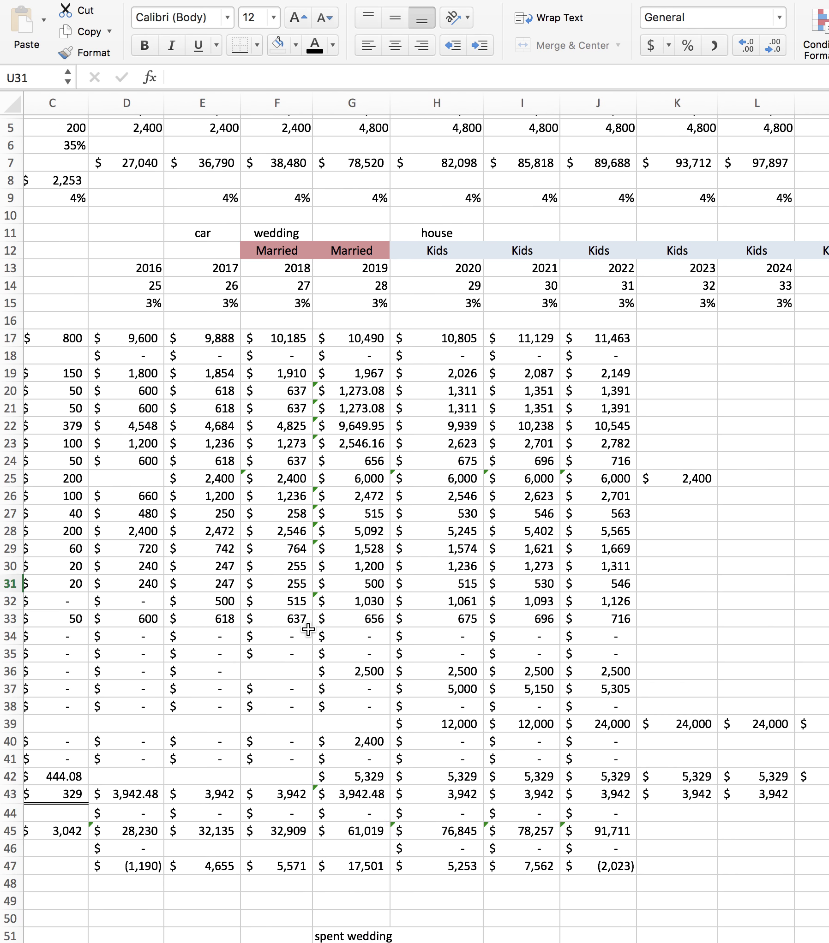
pyautogui.hscroll(10, 308, 630)
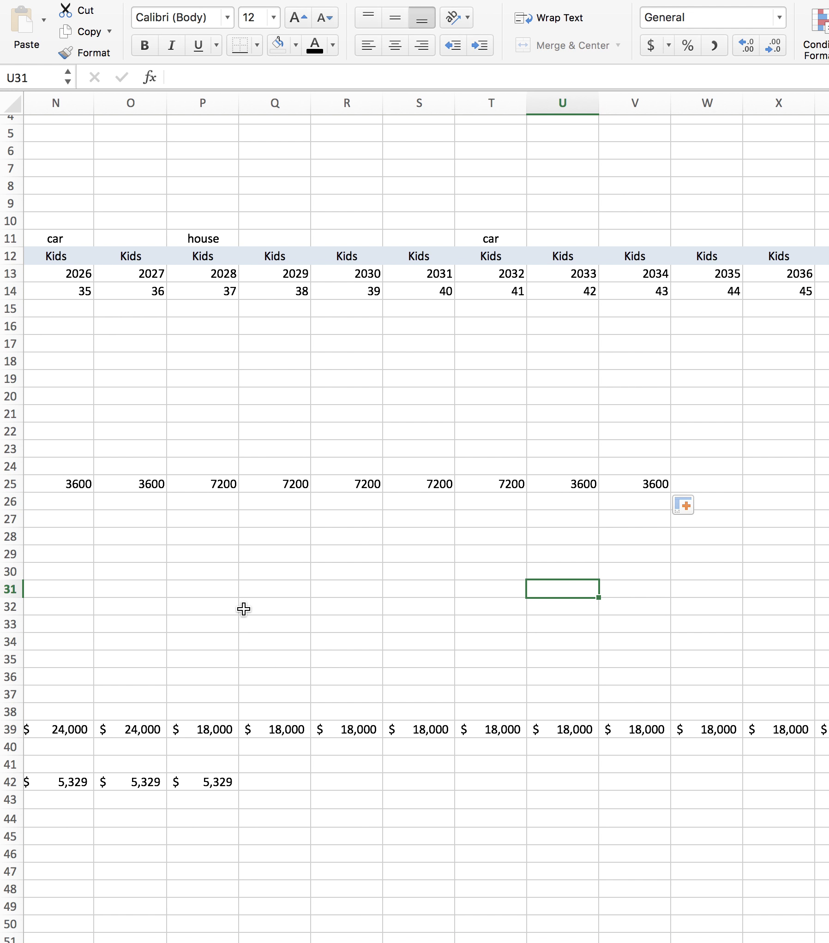
pyautogui.hscroll(-2, 244, 610)
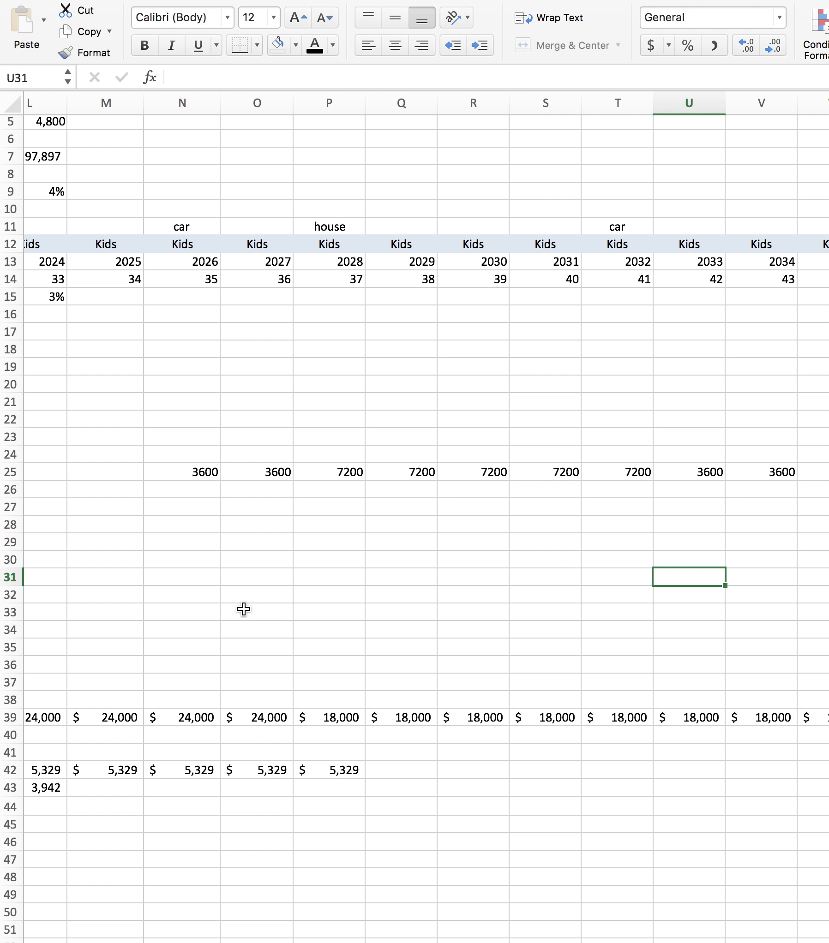
pyautogui.hscroll(-2, 244, 610)
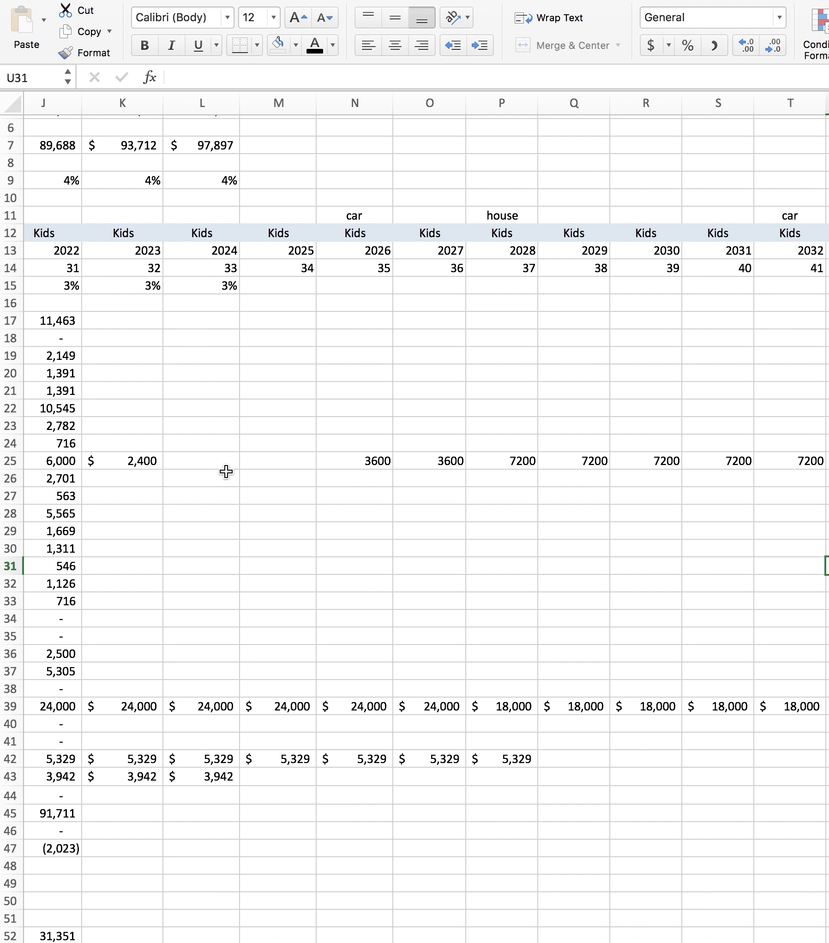
pyautogui.hscroll(4, 338, 560)
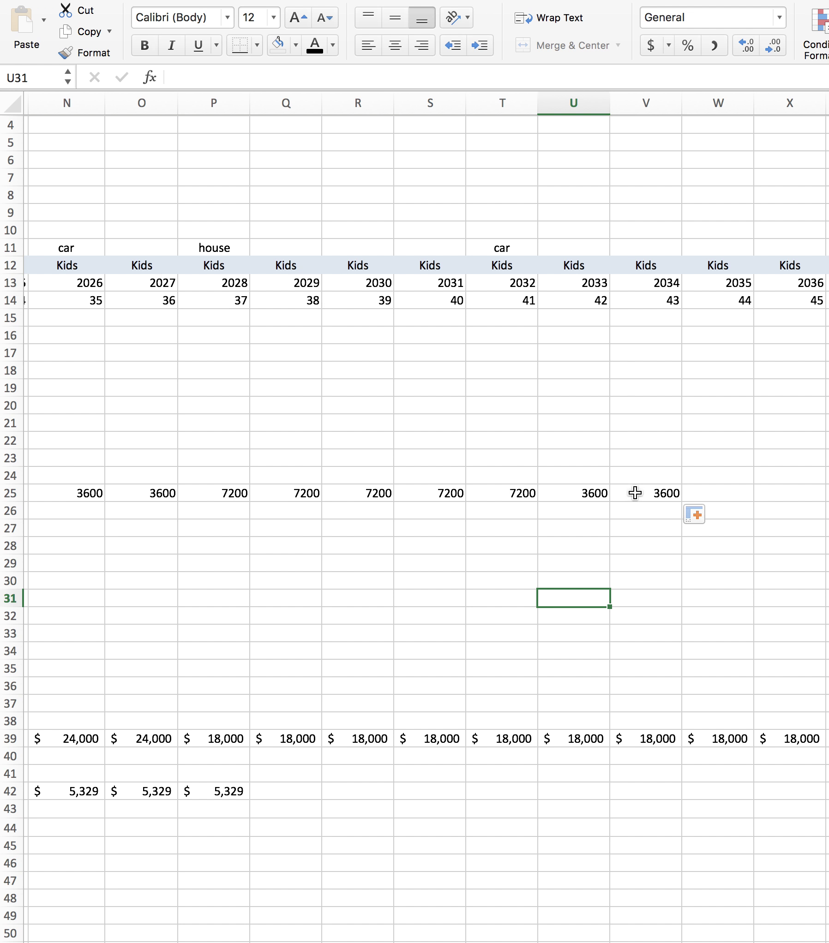
pyautogui.click(732, 496)
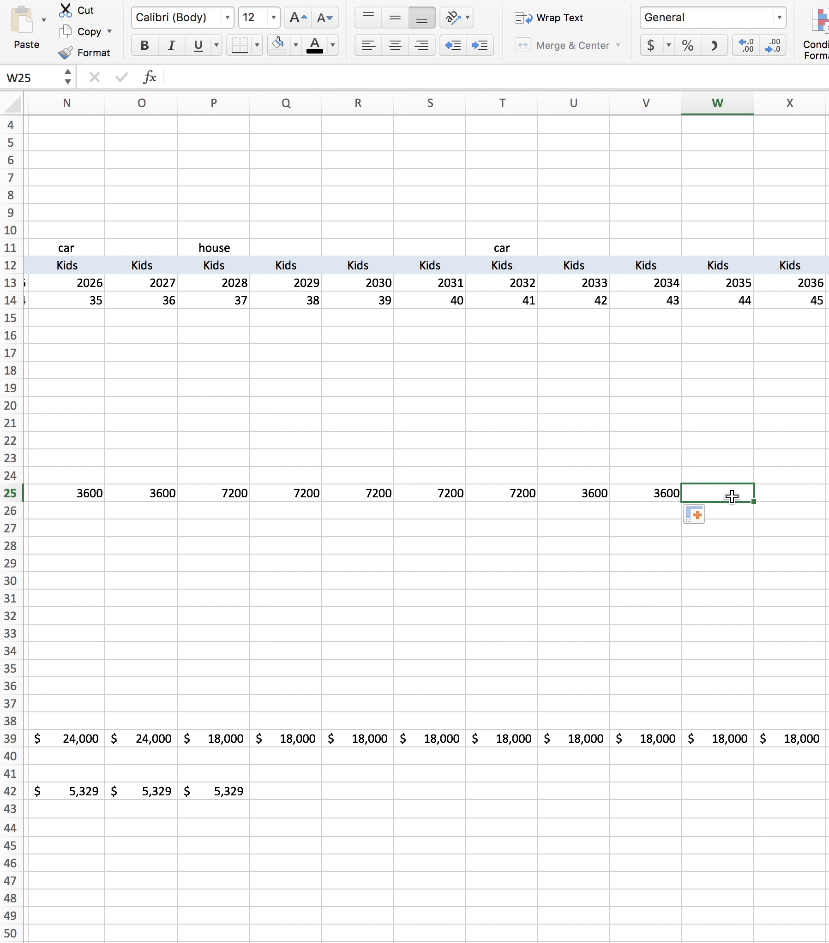
# Enter 3600 in row 25 for both 2035 and 2036.
pyautogui.write('3600')
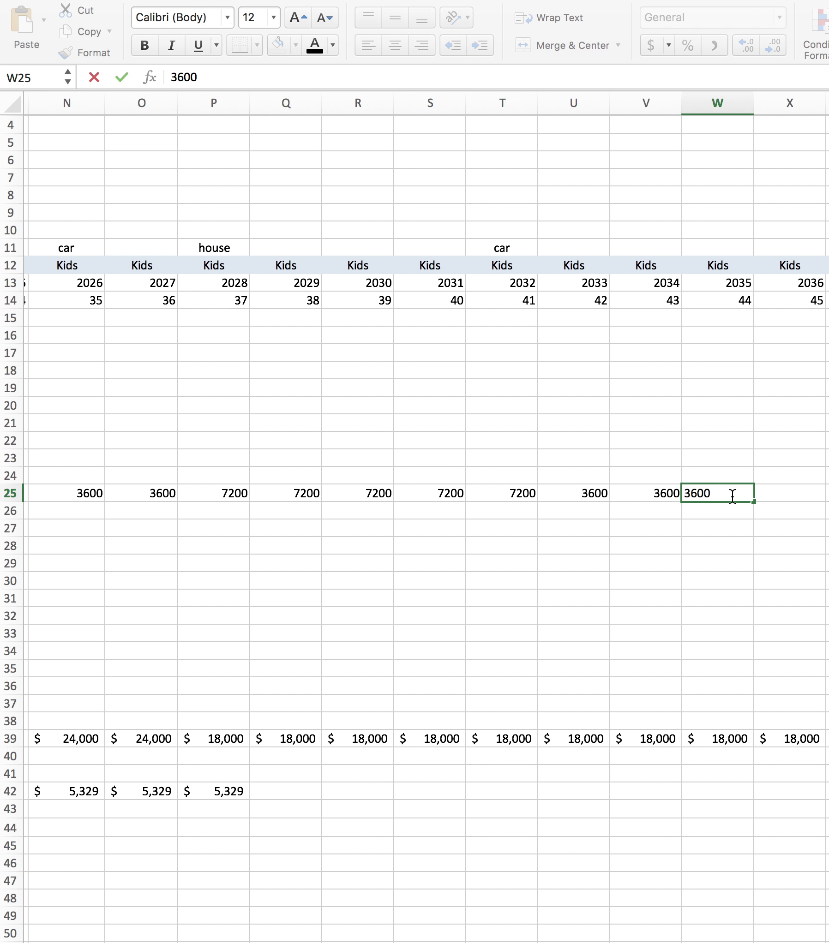
pyautogui.click(733, 525)
pyautogui.click(779, 489)
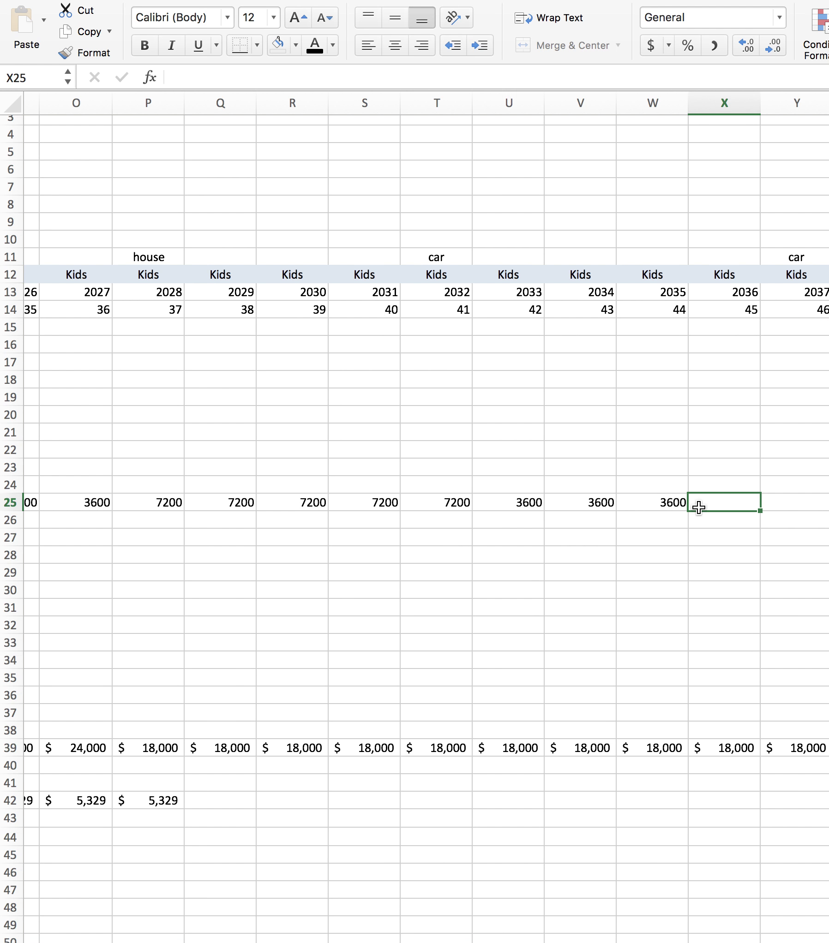
pyautogui.write('3600')
pyautogui.click(696, 553)
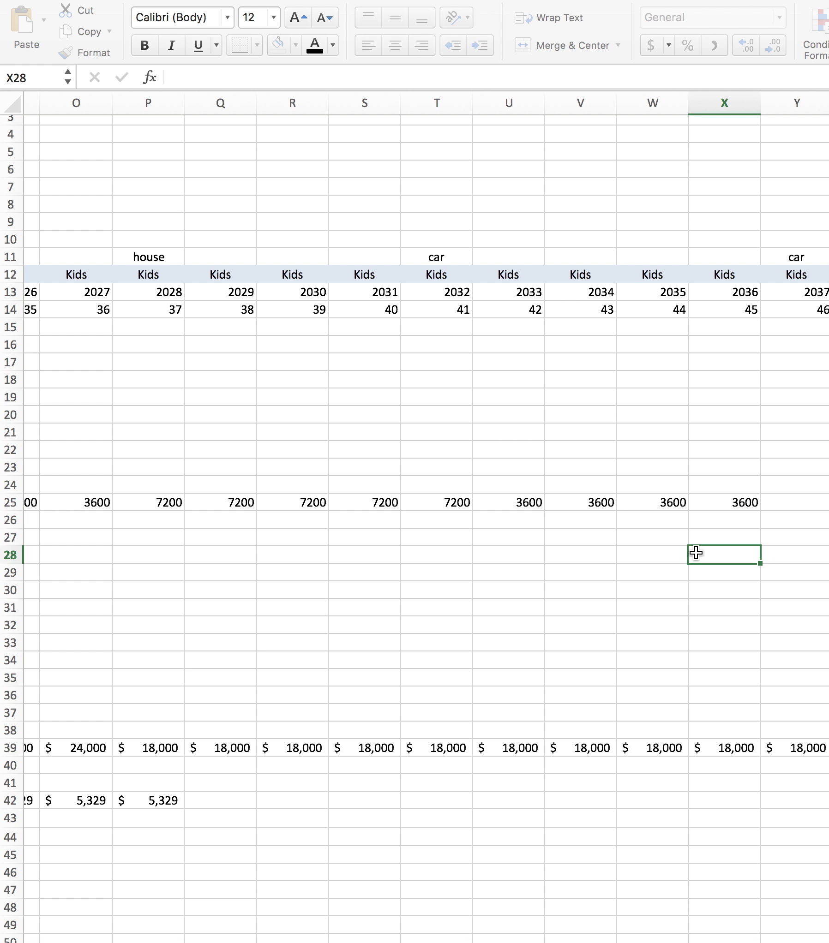
# Enter 7200 for 2037 in Y25 and fill it through 2041.
pyautogui.hscroll(6, 694, 552)
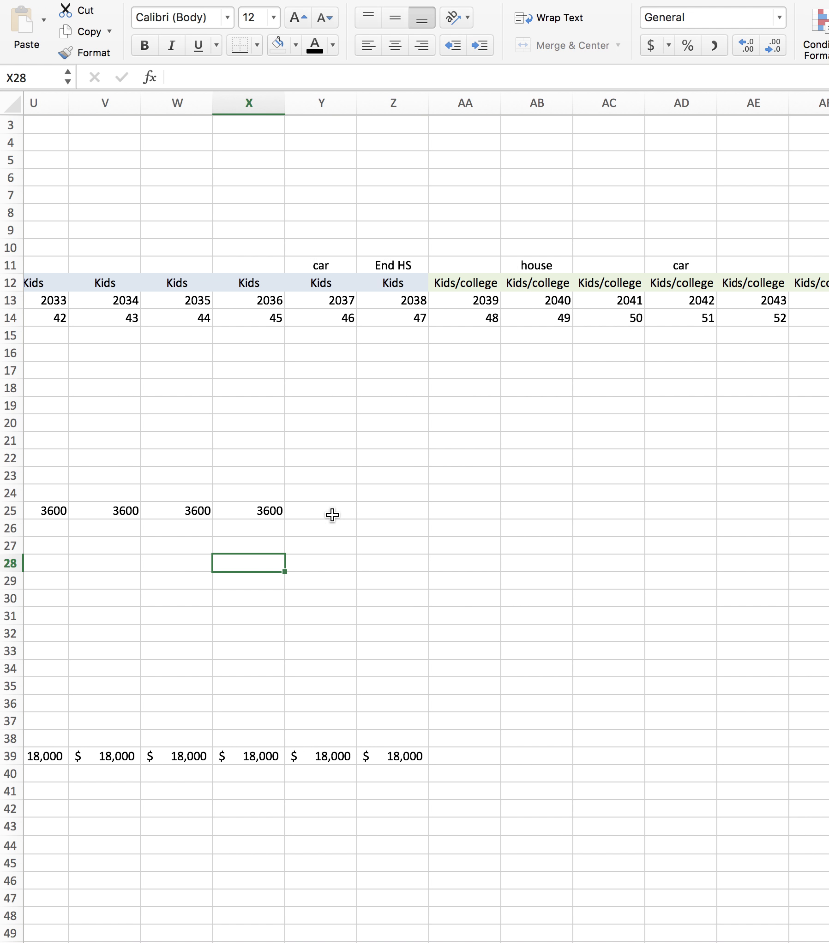
pyautogui.click(328, 513)
pyautogui.write('7200')
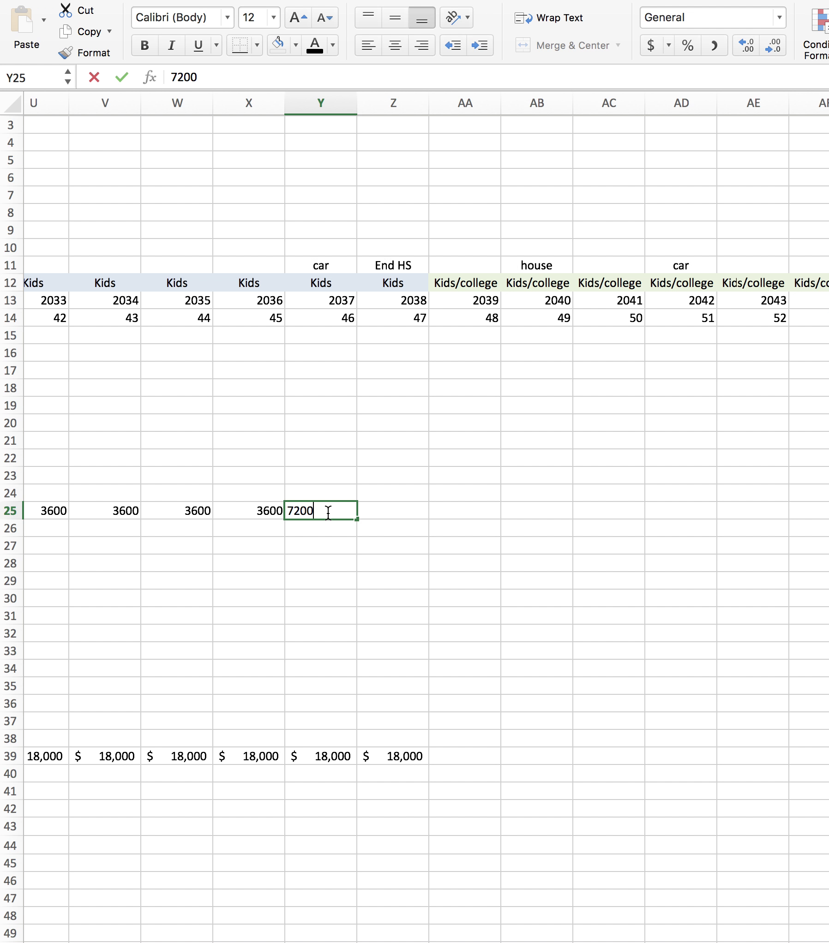
pyautogui.click(347, 570)
pyautogui.click(341, 511)
pyautogui.moveTo(356, 520); pyautogui.dragTo(626, 518)
pyautogui.click(682, 565)
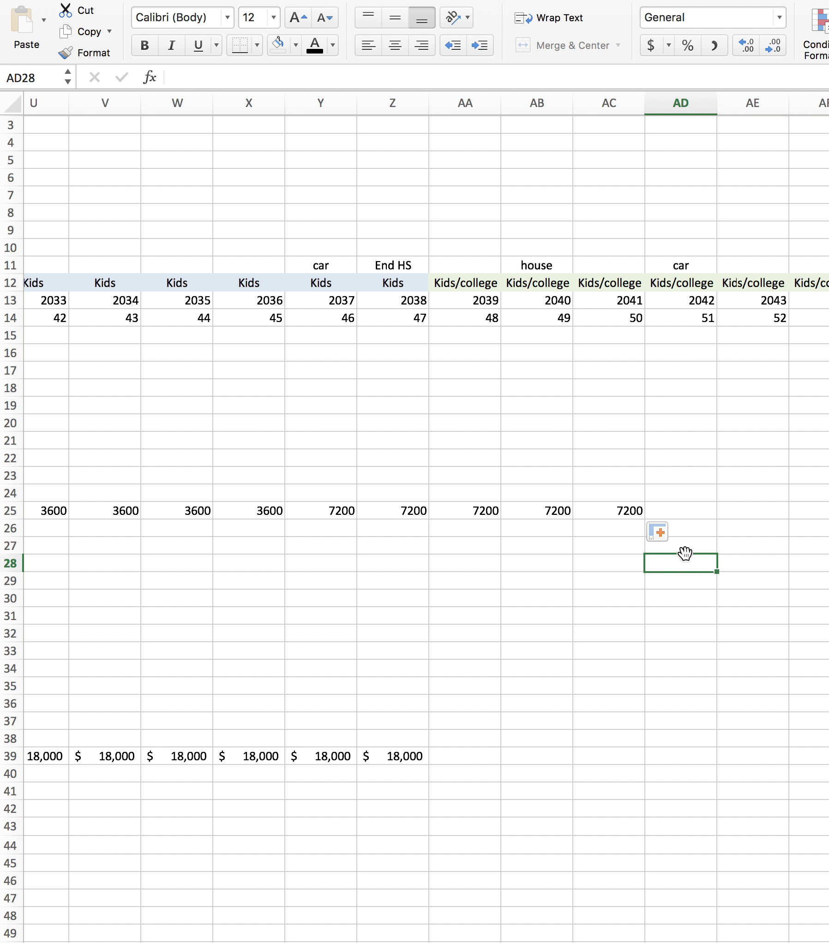
pyautogui.click(701, 513)
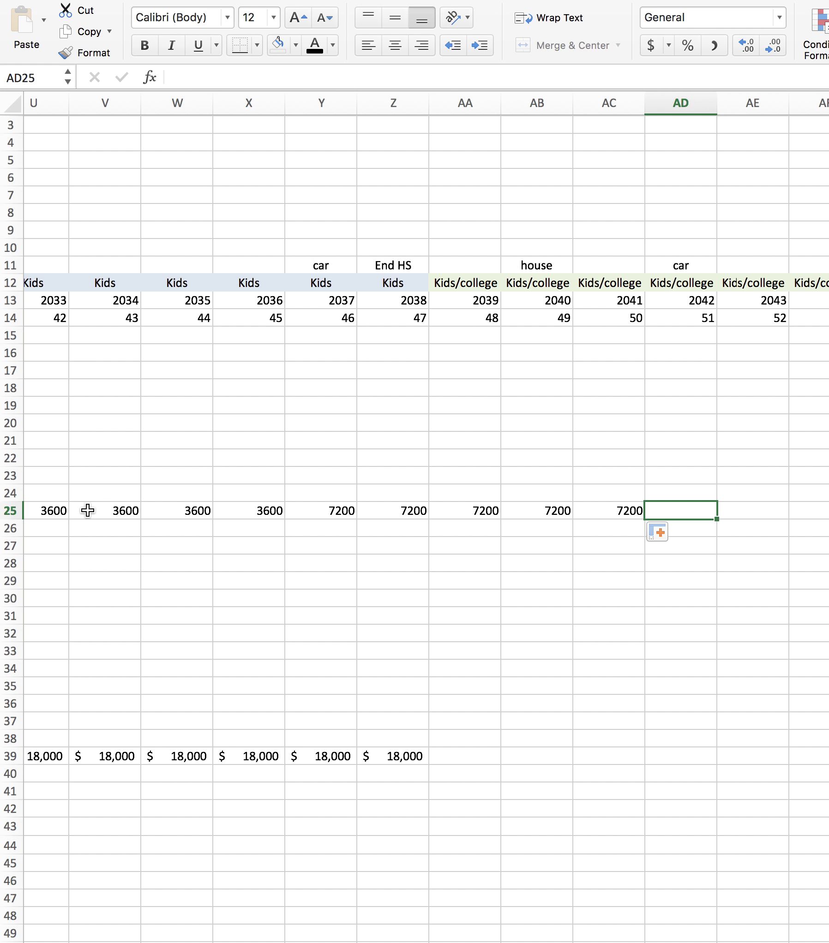
# Copy the four 3600 car payments and paste them into 2042 through 2045 in row 25.
pyautogui.moveTo(88, 511); pyautogui.dragTo(240, 512)
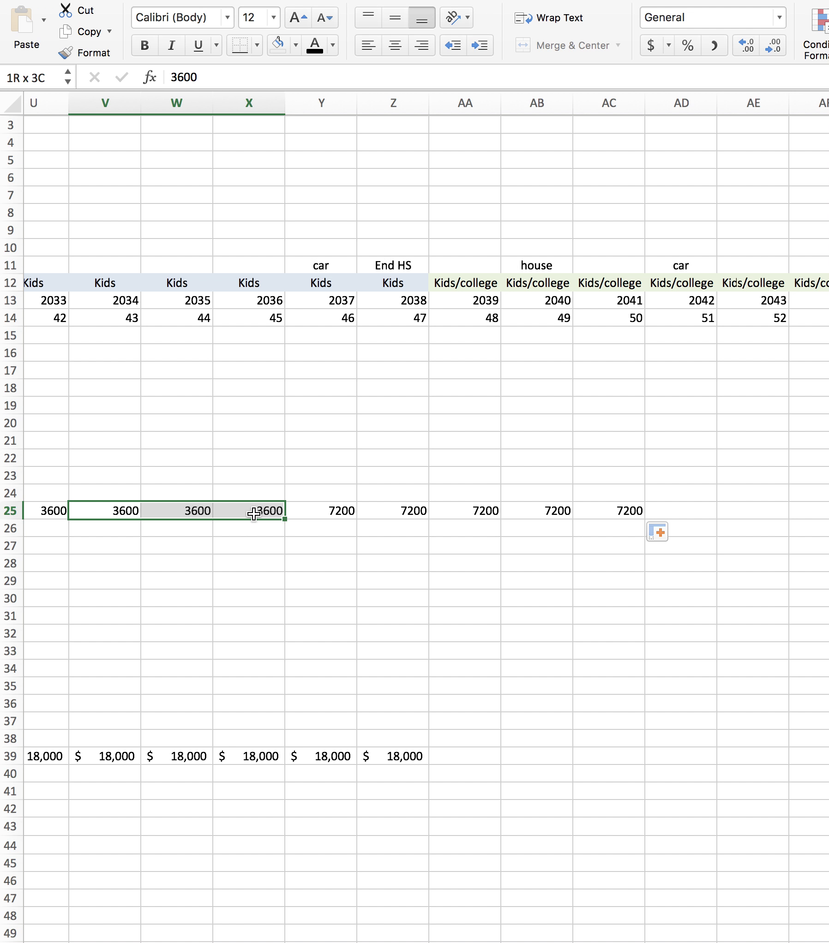
pyautogui.moveTo(46, 511); pyautogui.dragTo(280, 518)
pyautogui.press('super+c')
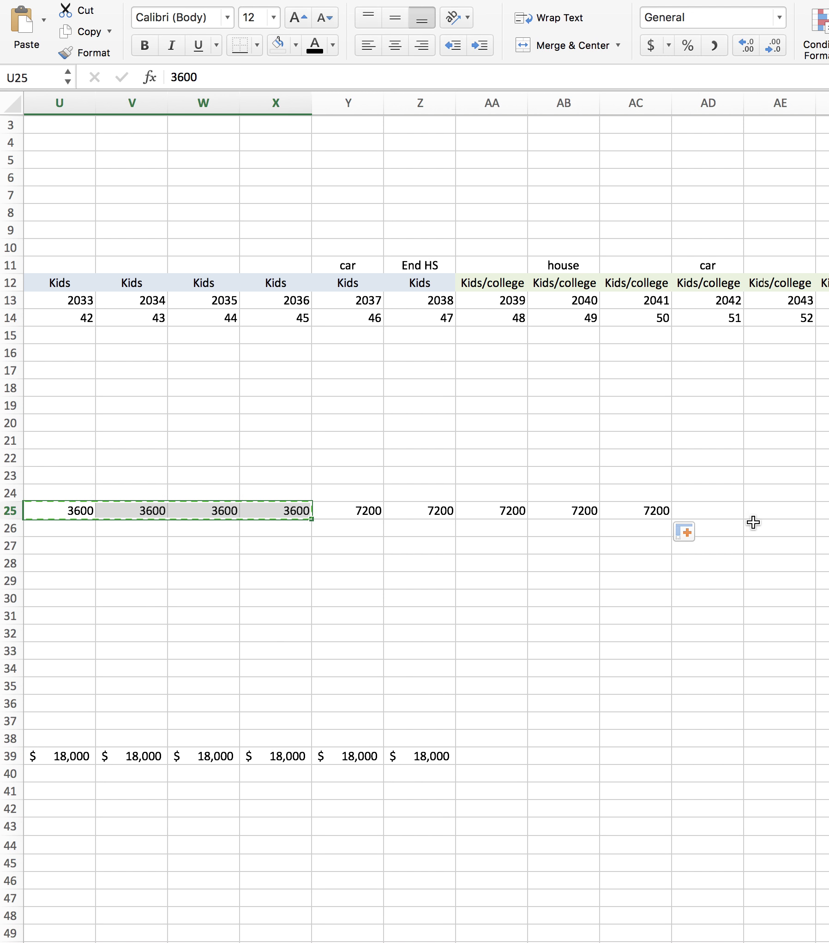
pyautogui.click(730, 512)
pyautogui.press('super+v')
pyautogui.hscroll(5, 729, 513)
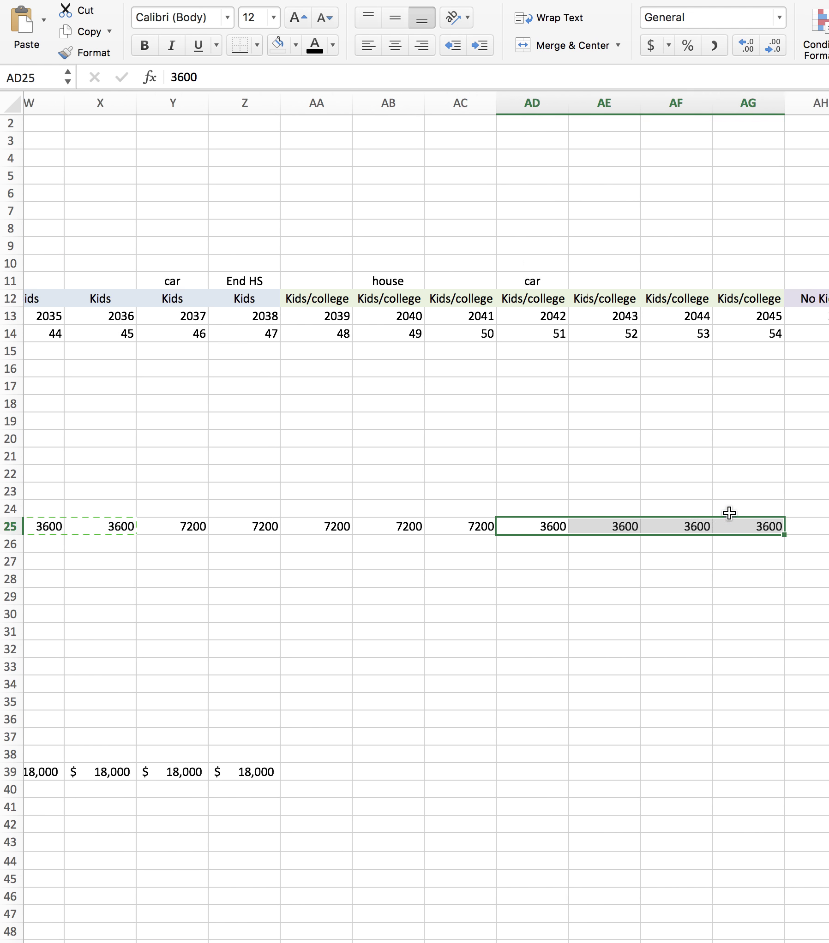
pyautogui.hscroll(-3, 729, 512)
pyautogui.hscroll(-2, 729, 513)
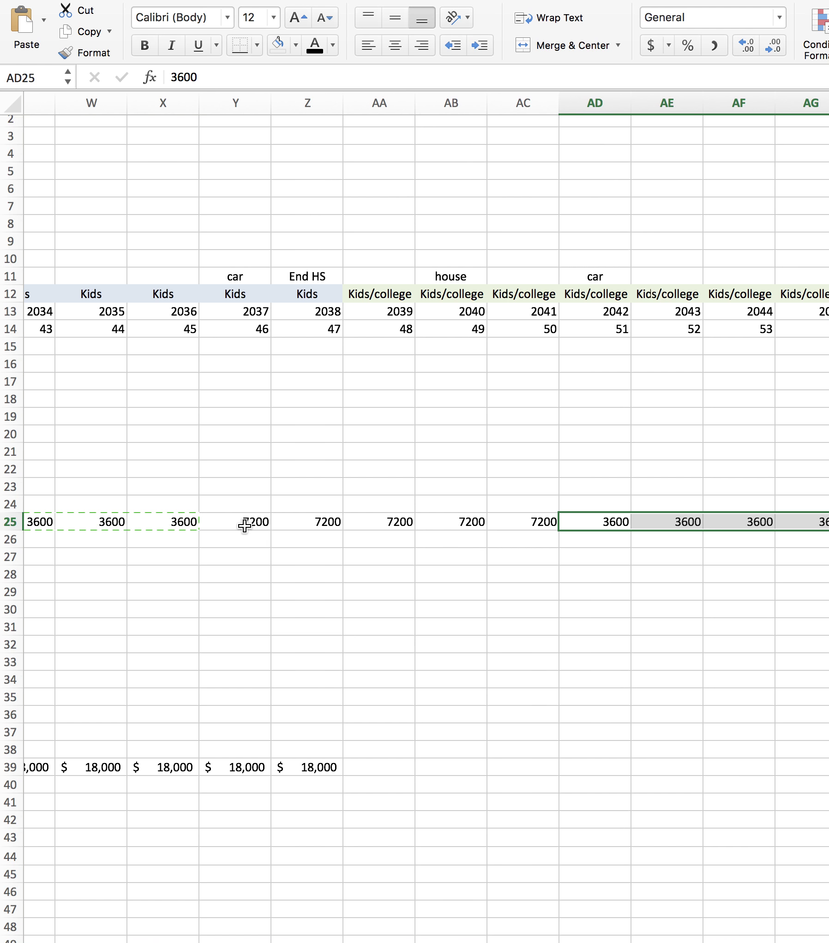
# Copy the five 7200 car payments and paste them into 2046 through 2050 in row 25.
pyautogui.moveTo(245, 525); pyautogui.dragTo(523, 520)
pyautogui.press('super+c')
pyautogui.hscroll(8, 522, 521)
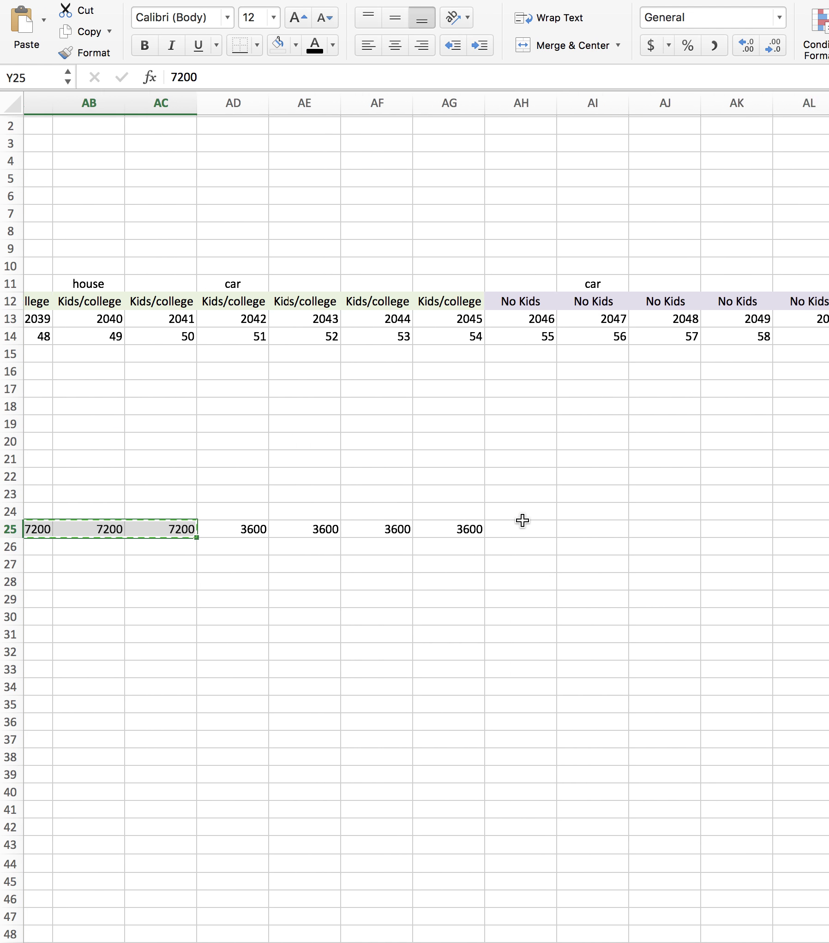
pyautogui.click(324, 529)
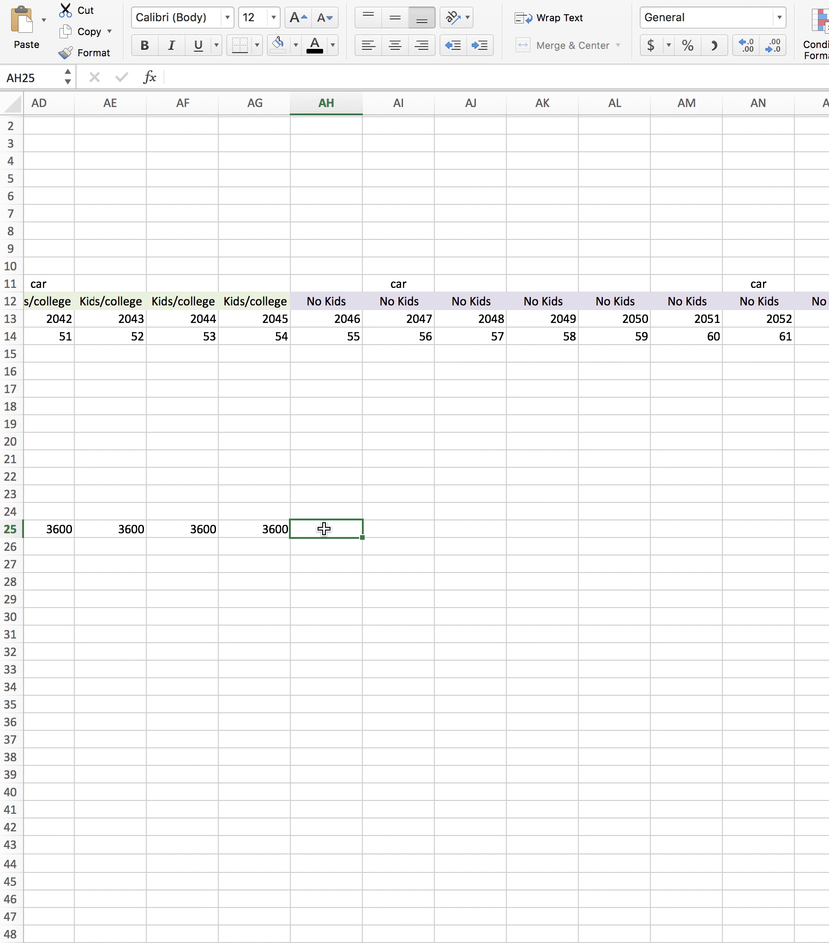
pyautogui.press('super+v')
pyautogui.click(462, 624)
pyautogui.hscroll(-6, 462, 623)
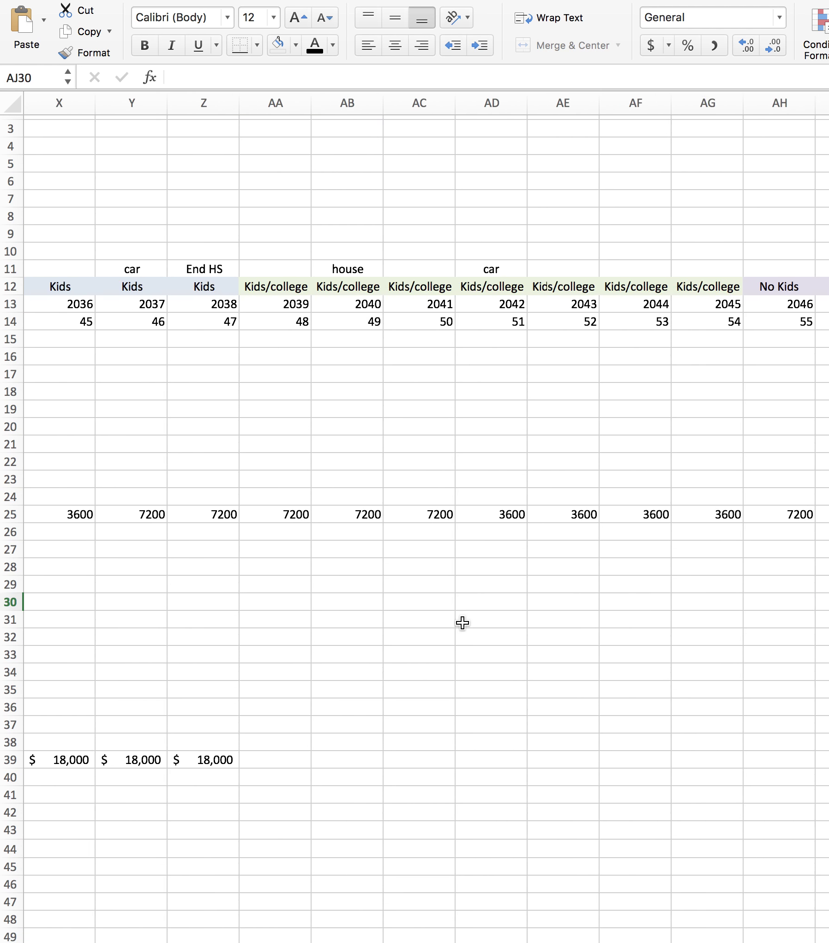
pyautogui.hscroll(-14, 462, 623)
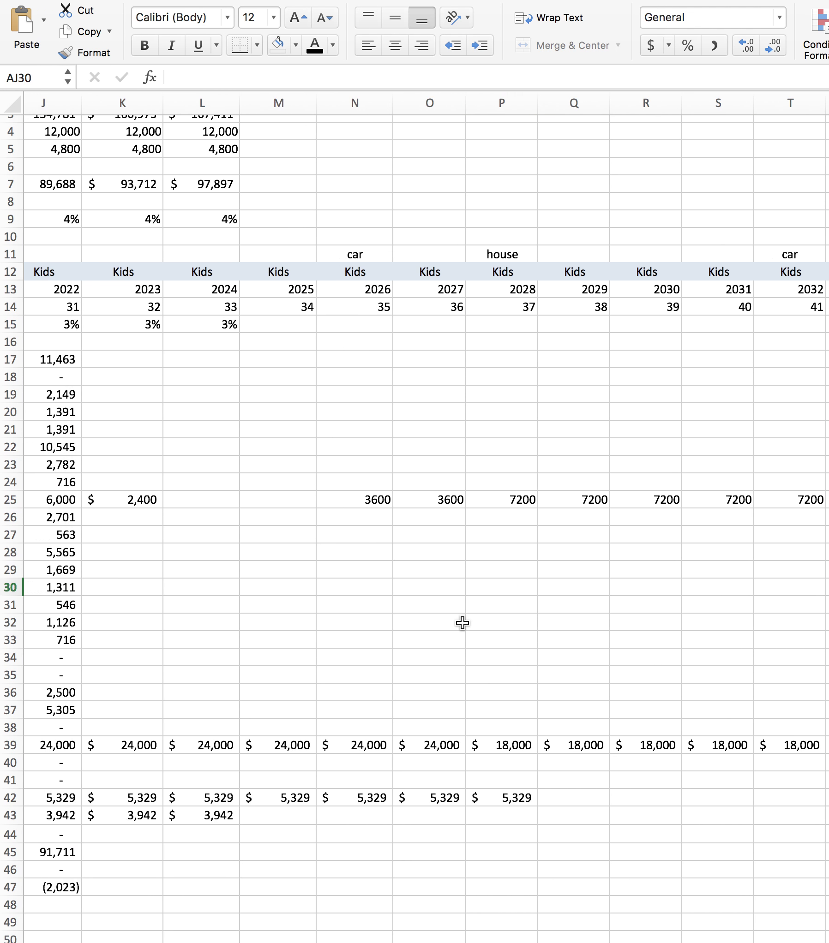
pyautogui.hscroll(-1, 462, 623)
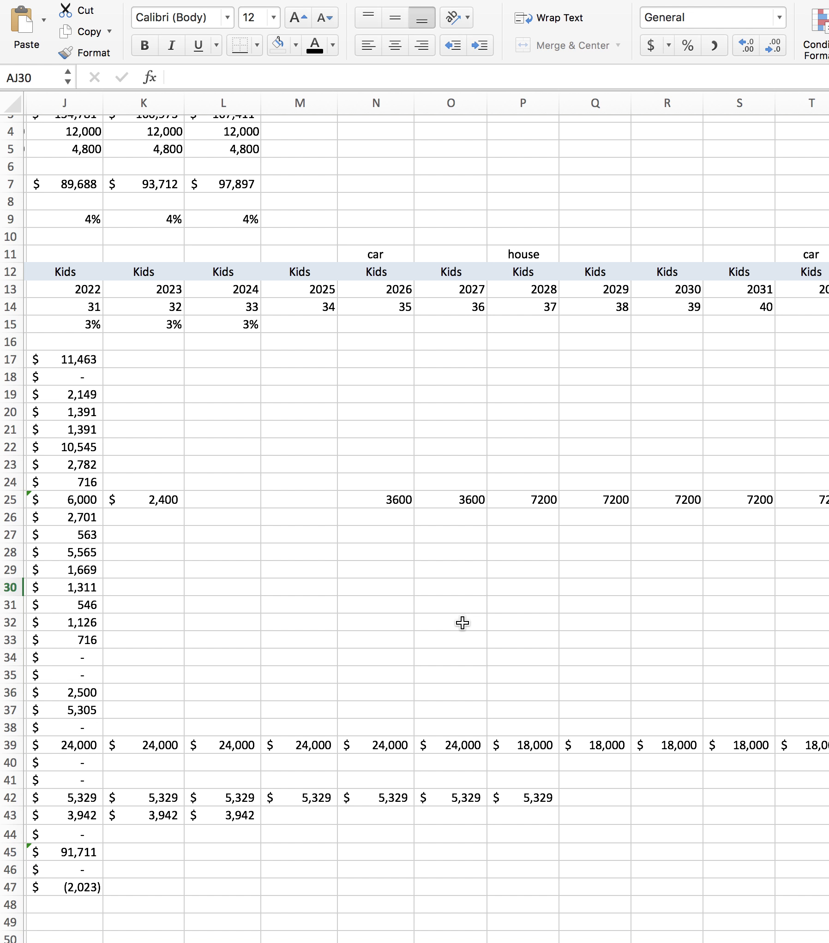
pyautogui.hscroll(20, 462, 623)
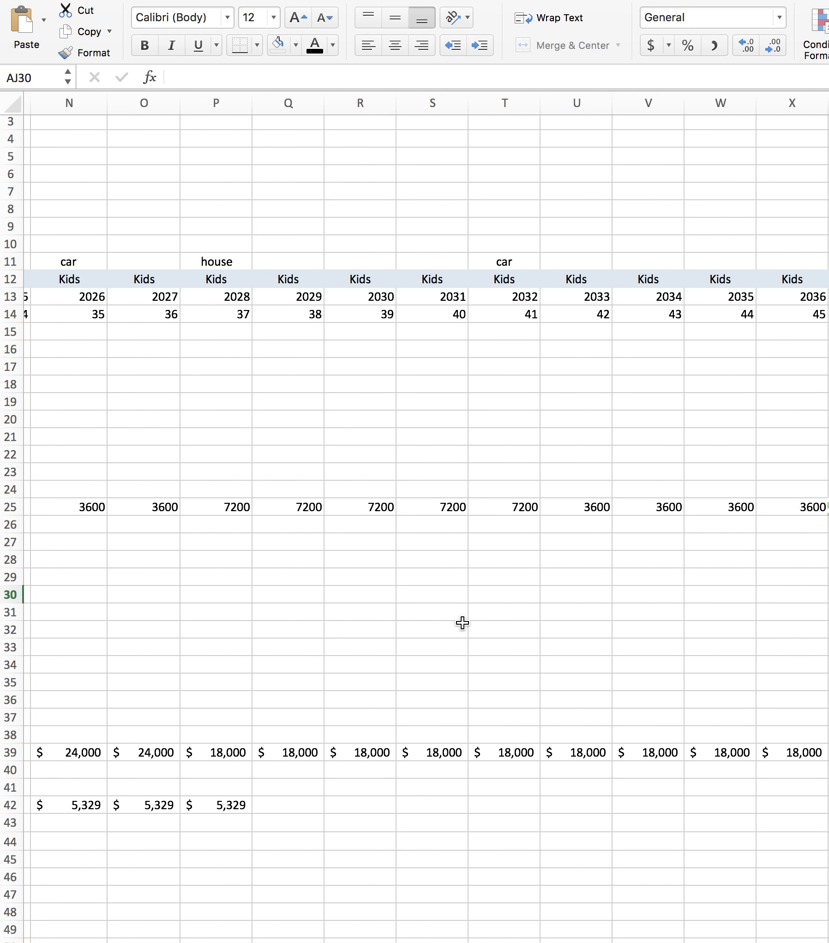
pyautogui.hscroll(5, 462, 623)
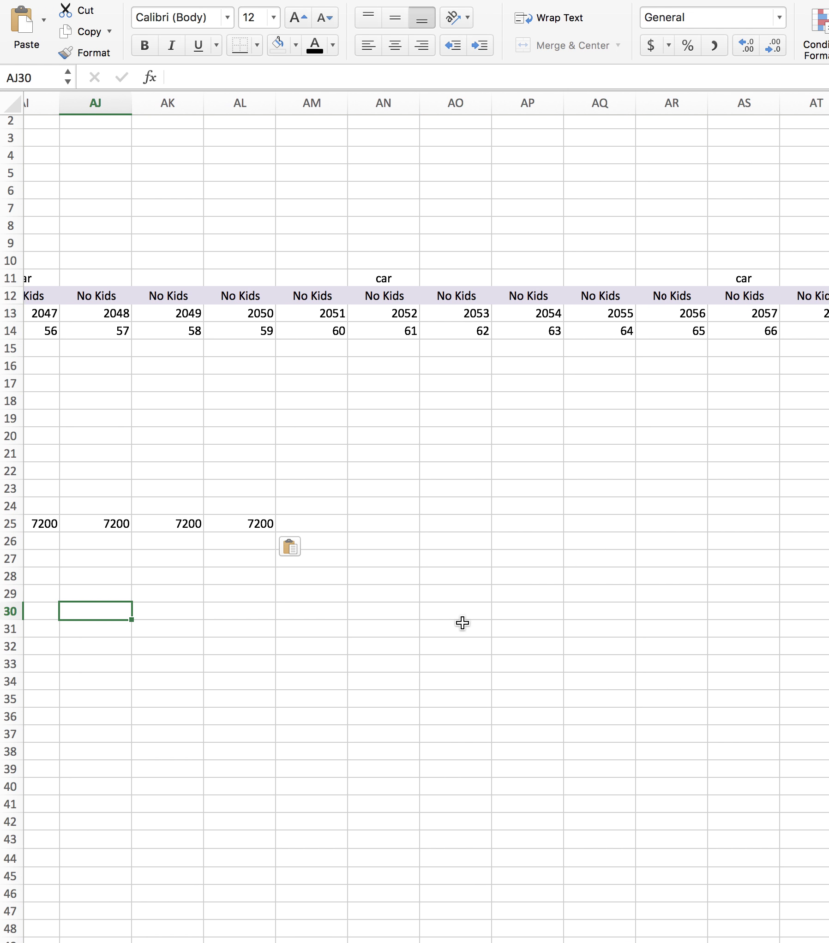
pyautogui.hscroll(-6, 324, 642)
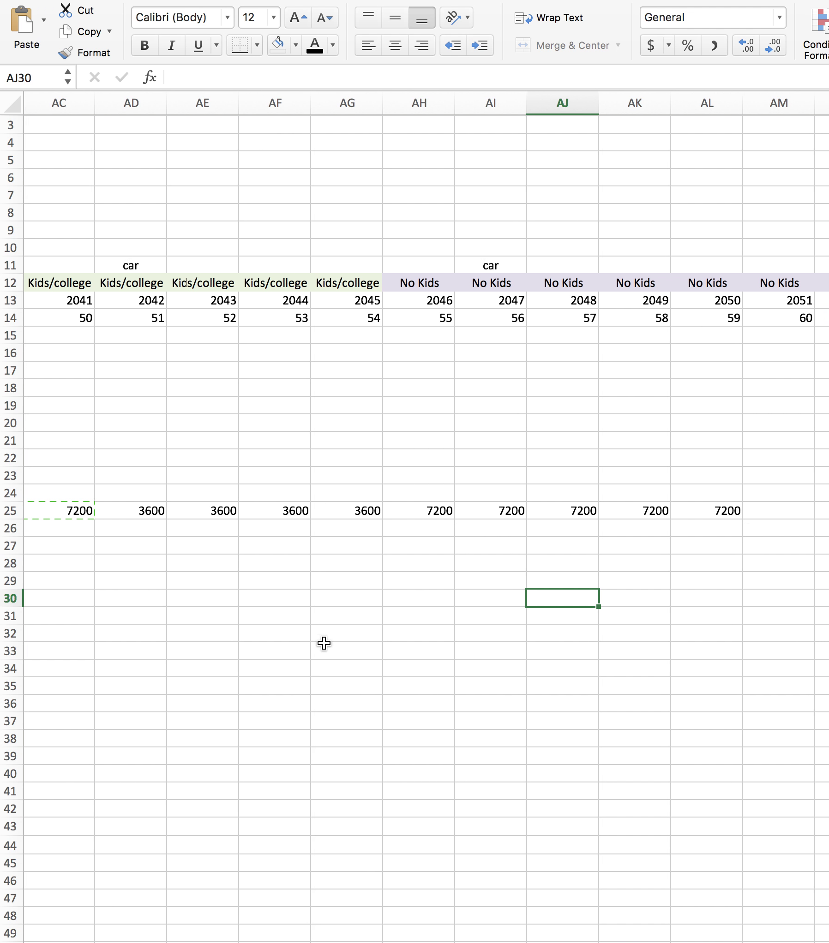
pyautogui.hscroll(-1, 324, 643)
# Copy the nine-year 2042–2050 car payment pattern and paste it into 2051–2059.
pyautogui.press('Escape')
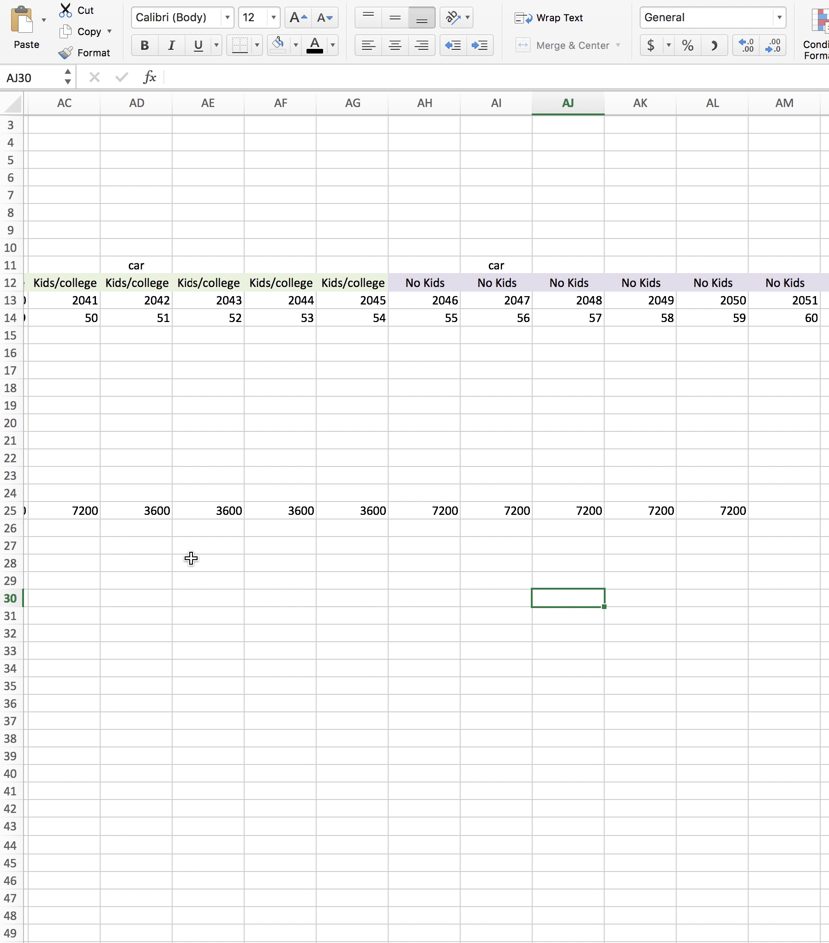
pyautogui.moveTo(146, 515); pyautogui.dragTo(336, 511)
pyautogui.hotkey('shift', 'Right')
pyautogui.hotkey('shift', 'Right')
pyautogui.hotkey('shift', 'Right')
pyautogui.hotkey('shift', 'Right')
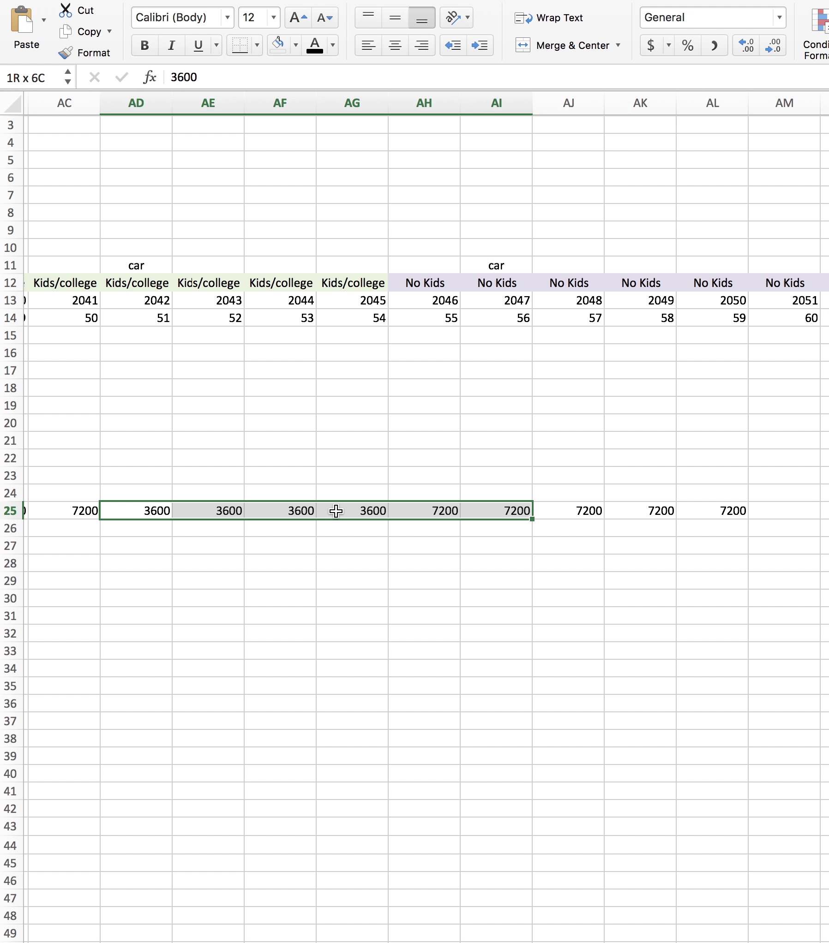
pyautogui.hotkey('shift', 'Right')
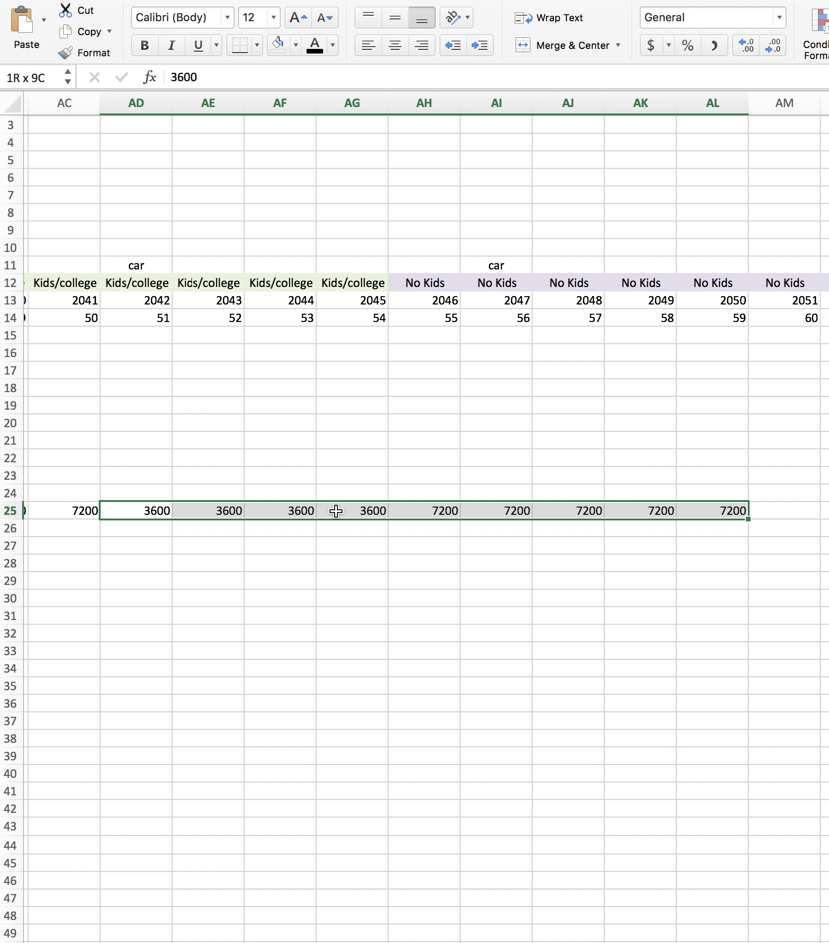
pyautogui.press('super+c')
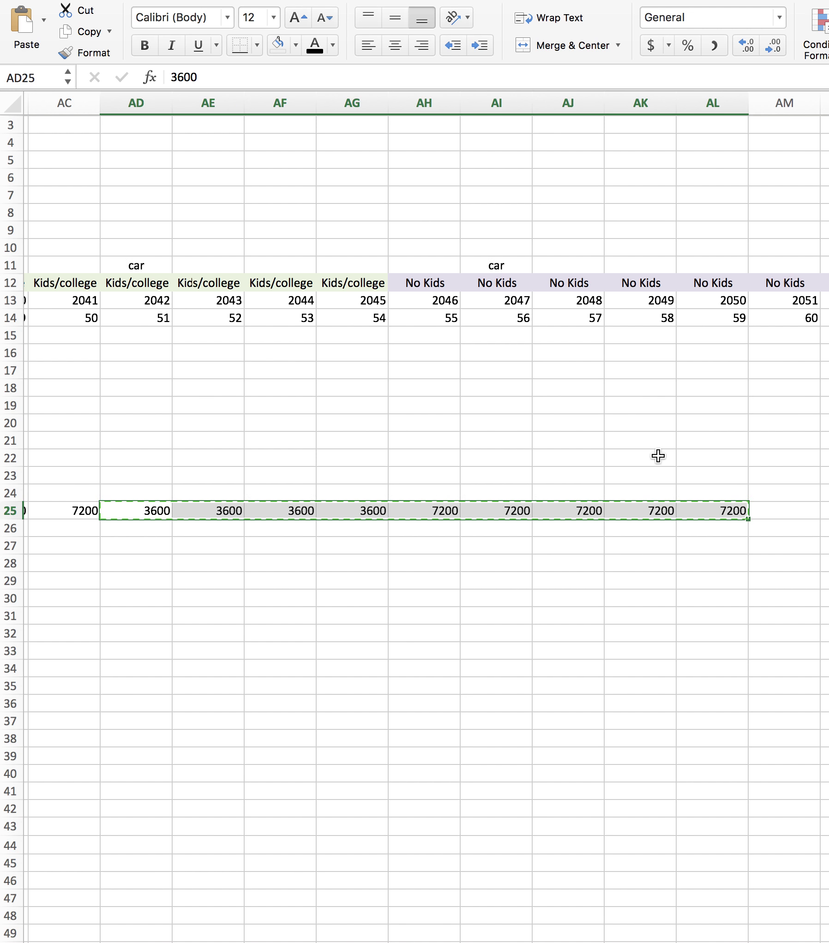
pyautogui.click(760, 517)
pyautogui.press('super+v')
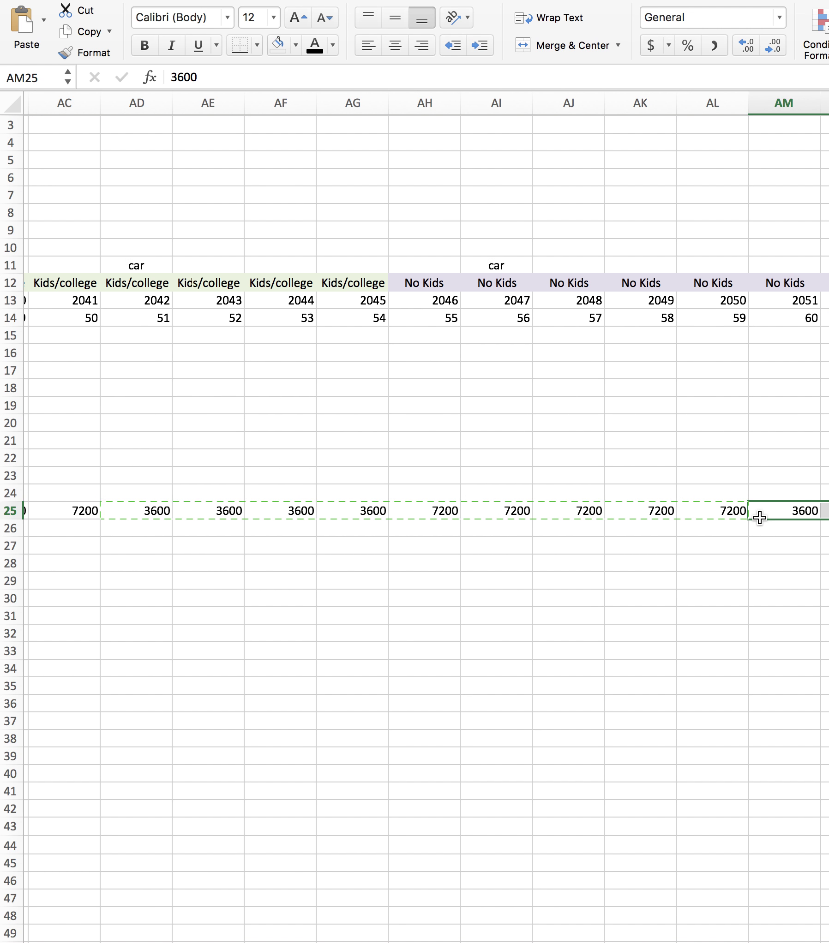
# Paste the same car payment pattern again into 2060–2068 and from BE25 through 2077.
pyautogui.hscroll(8, 760, 517)
pyautogui.hscroll(4, 759, 517)
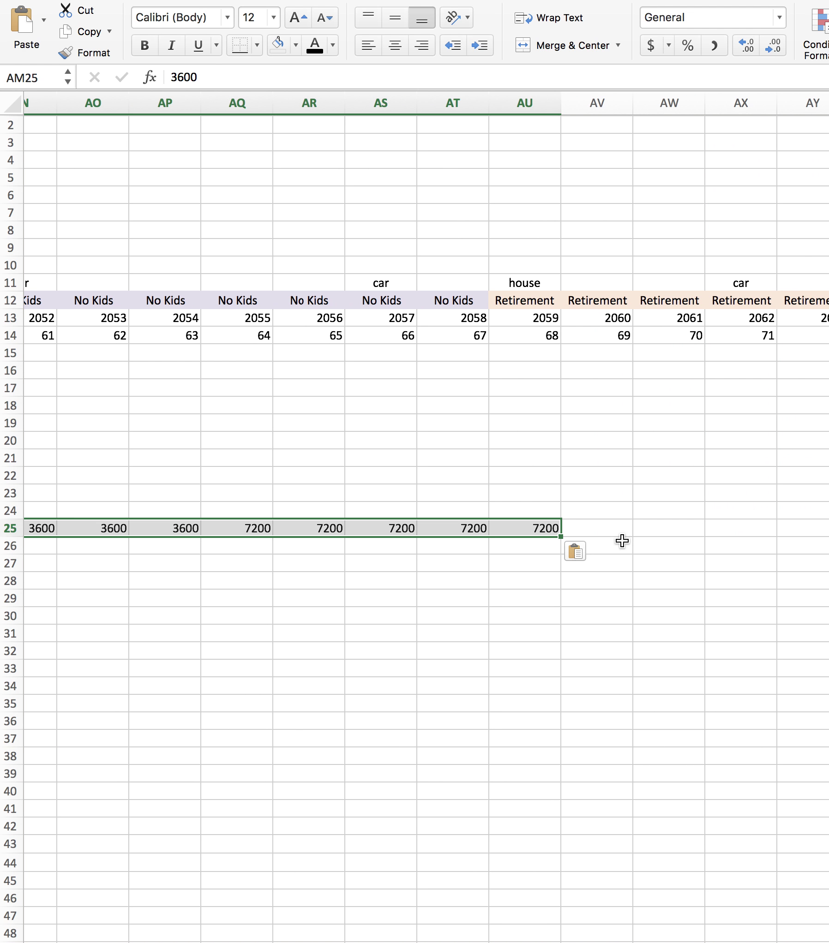
pyautogui.click(608, 533)
pyautogui.press('super+v')
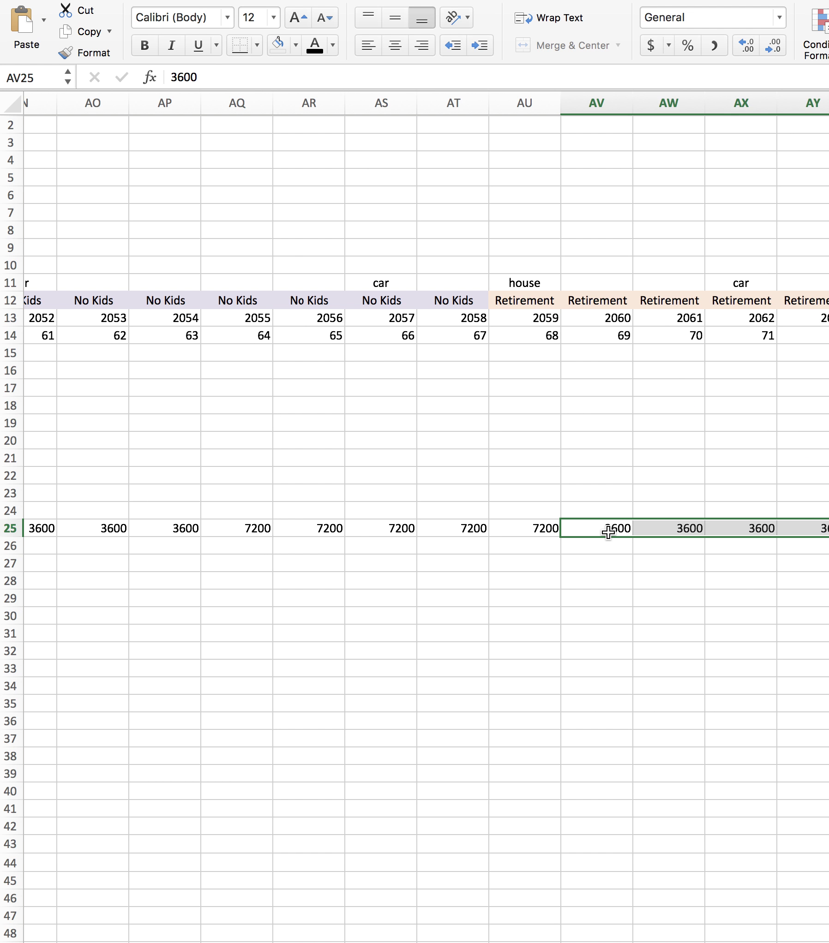
pyautogui.hscroll(9, 608, 532)
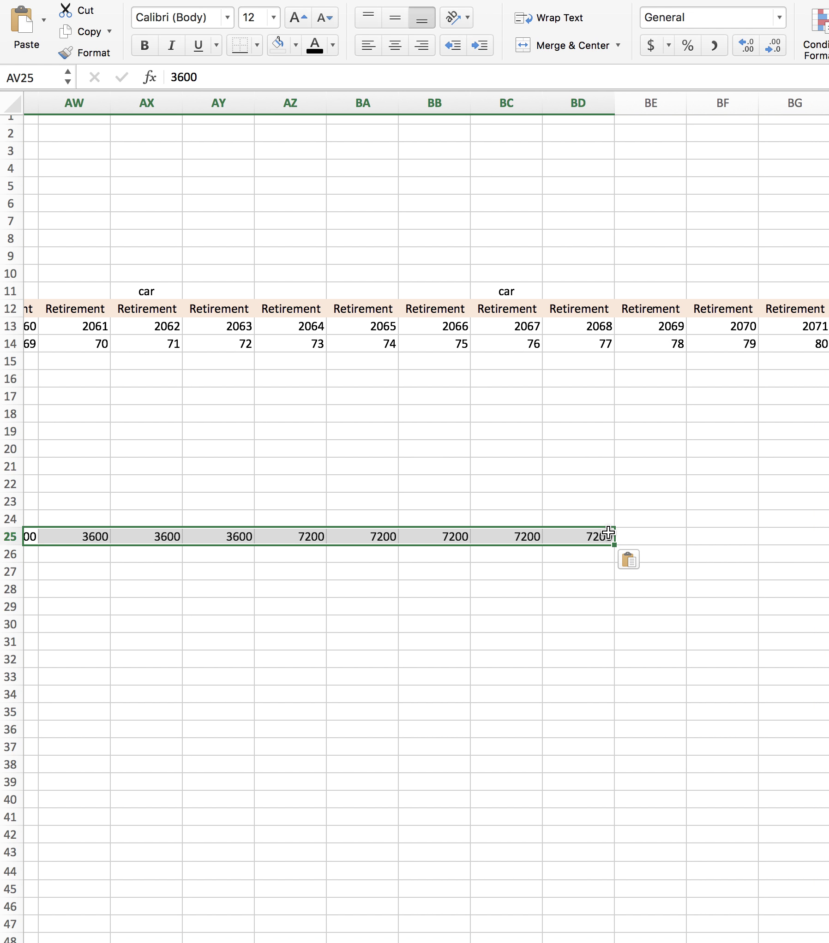
pyautogui.click(646, 535)
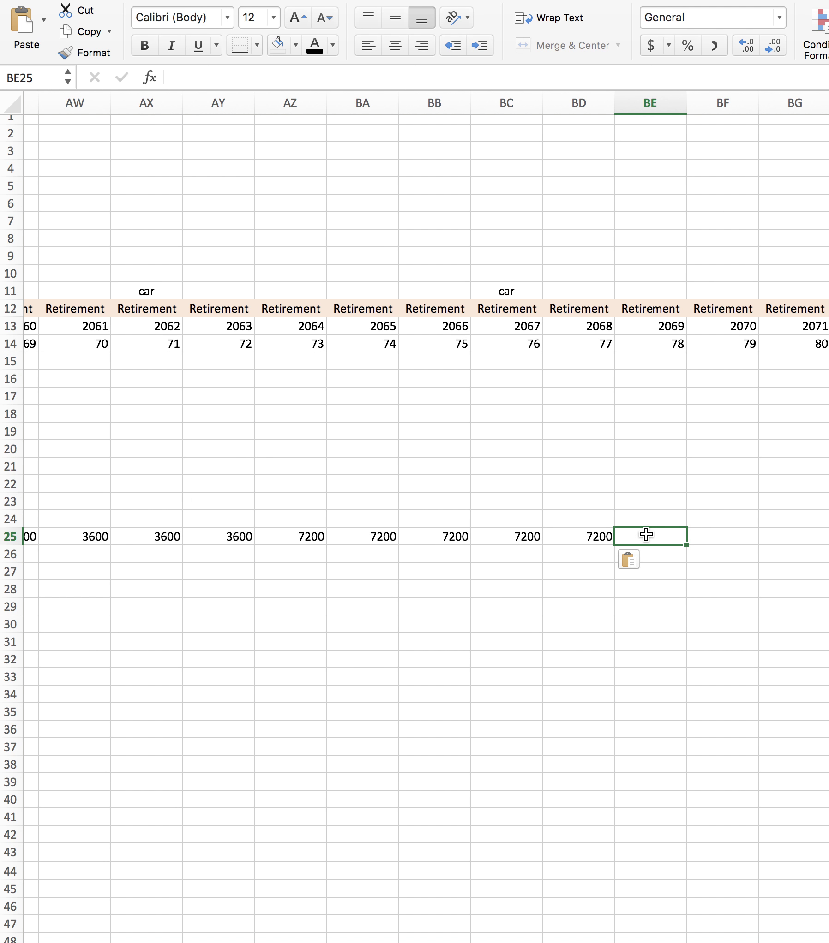
pyautogui.press('super+v')
pyautogui.hscroll(8, 646, 534)
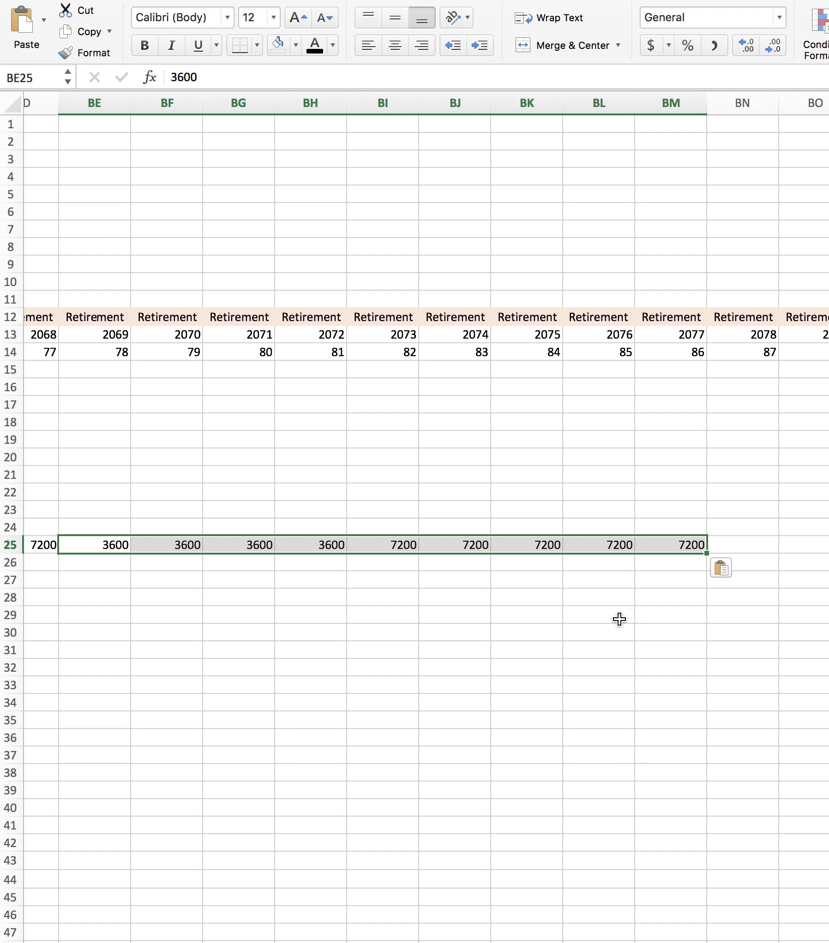
# Enter 3600 as the car payment in BN25 for 2078 and add an amount in BO25.
pyautogui.click(755, 543)
pyautogui.write('36')
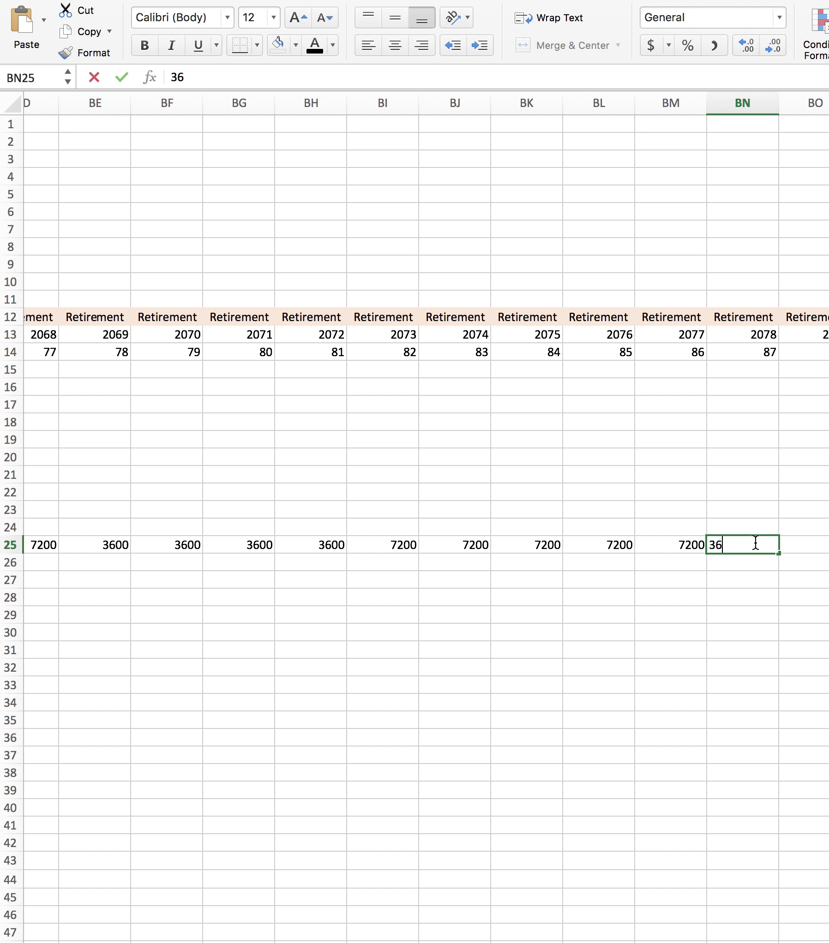
pyautogui.write('00')
pyautogui.click(795, 551)
pyautogui.write('3')
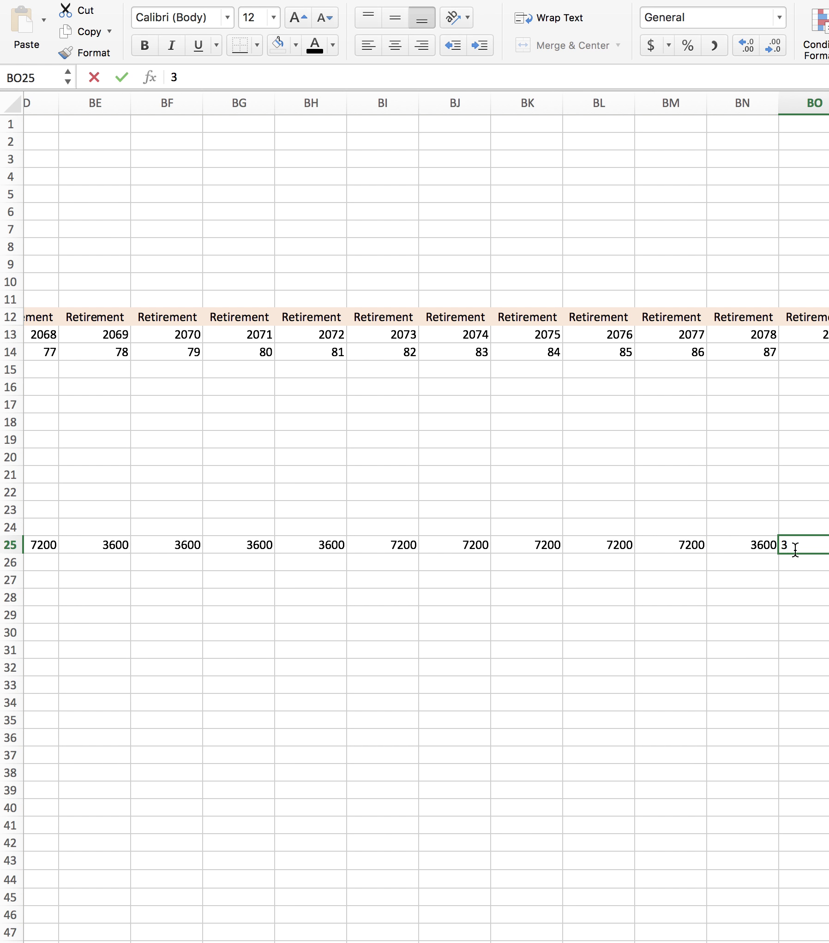
pyautogui.click(743, 565)
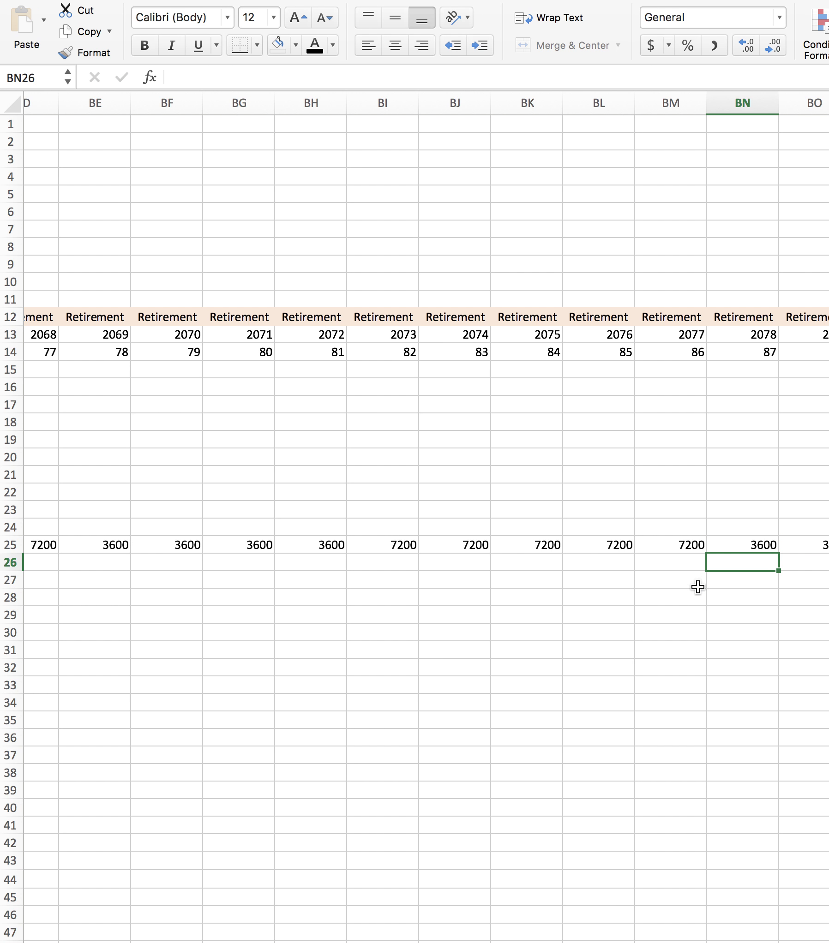
pyautogui.hscroll(-15, 629, 625)
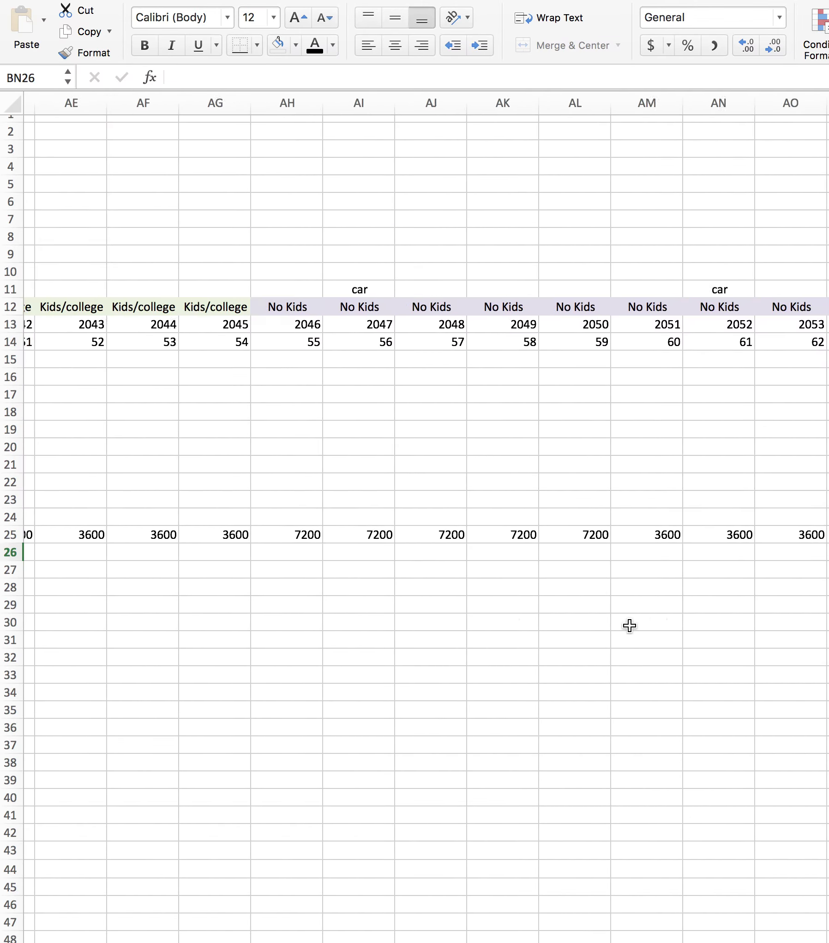
# Scroll back and forth across the year columns toward the Net Income table at column A.
pyautogui.hscroll(-15, 629, 625)
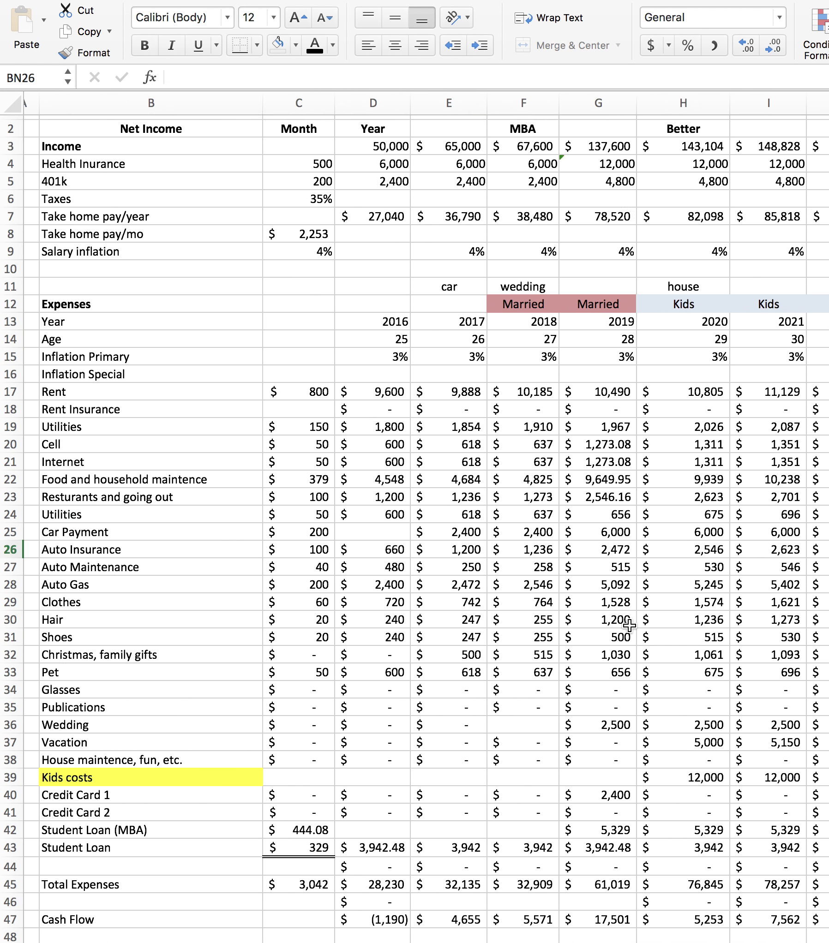
pyautogui.hscroll(3, 630, 626)
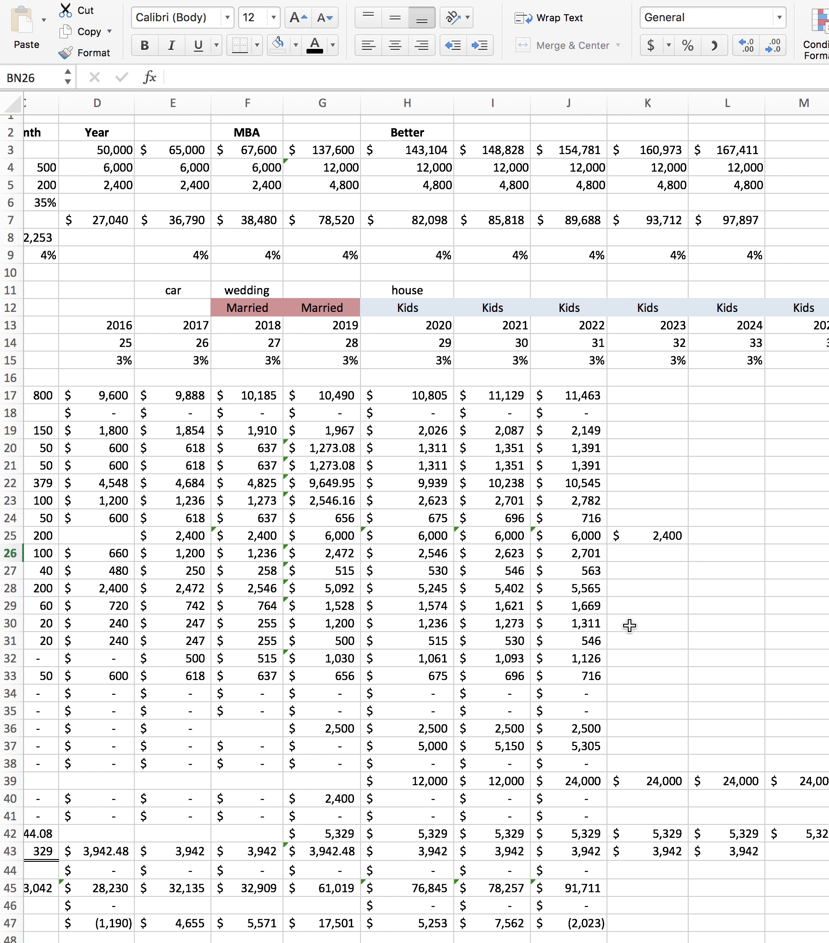
pyautogui.hscroll(2, 629, 626)
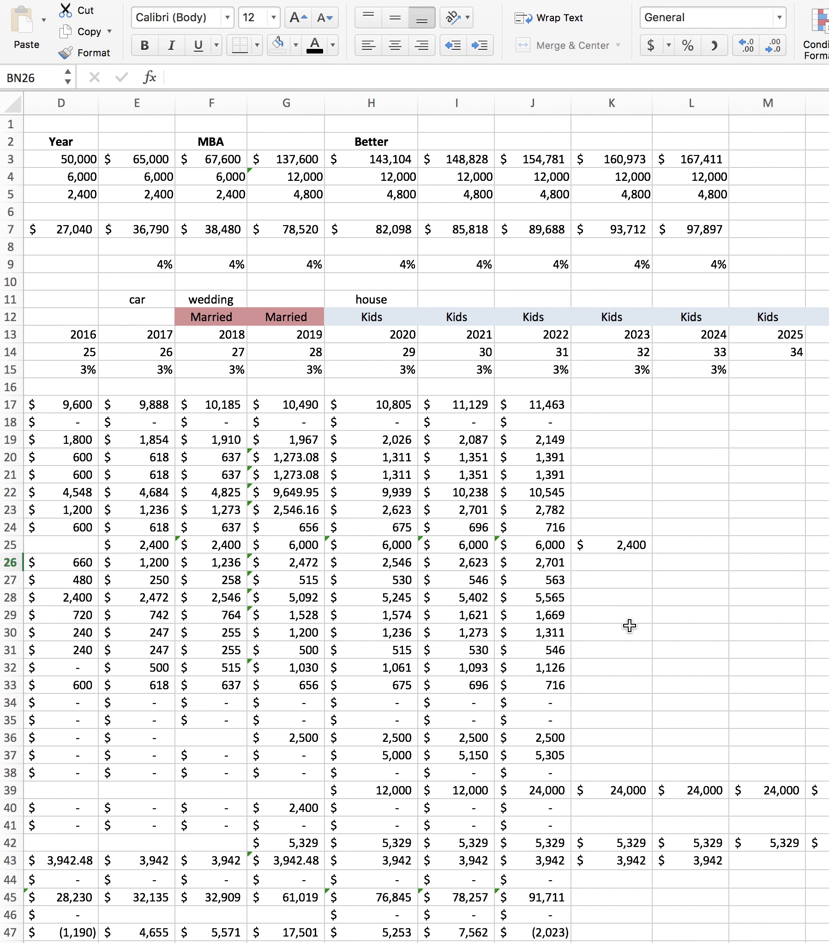
pyautogui.hscroll(2, 629, 625)
pyautogui.hscroll(-5, 629, 625)
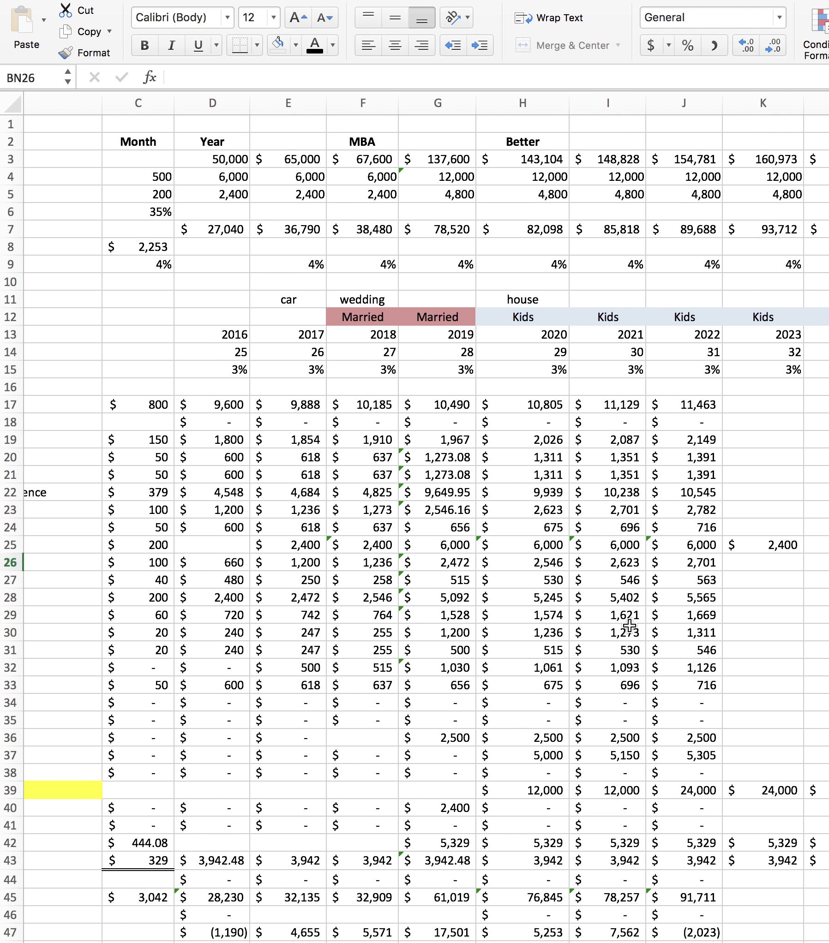
pyautogui.hscroll(-3, 629, 625)
pyautogui.hscroll(2, 629, 625)
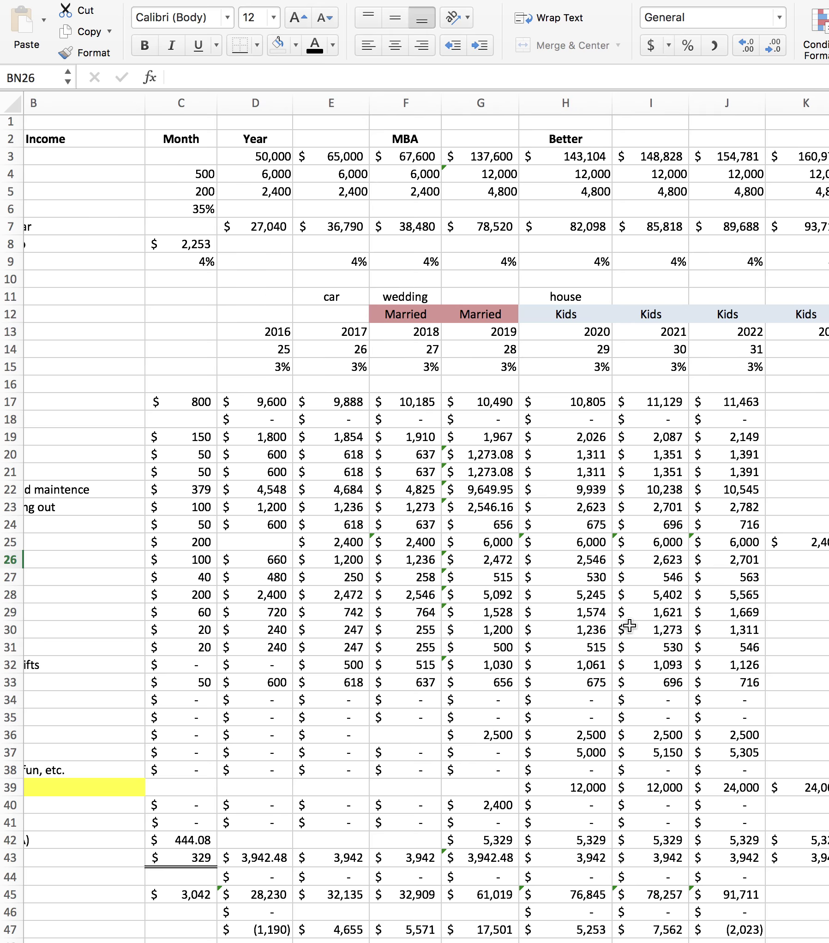
pyautogui.hscroll(-1, 630, 625)
pyautogui.hscroll(10, 629, 625)
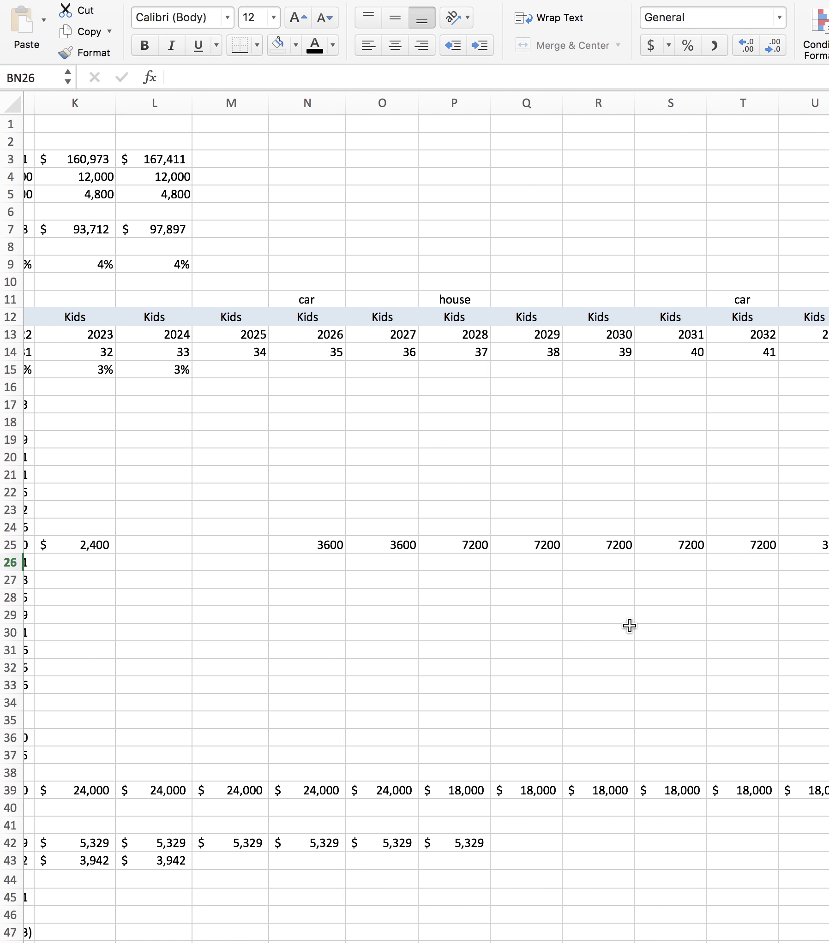
pyautogui.hscroll(-1, 629, 625)
pyautogui.hscroll(12, 629, 626)
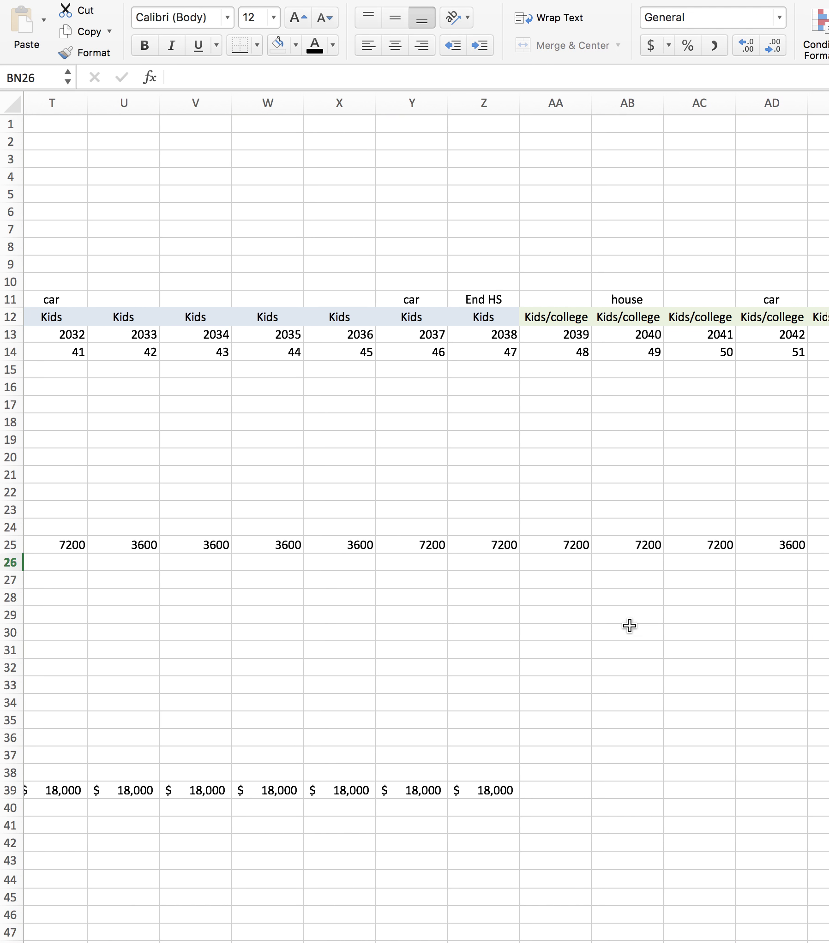
pyautogui.hscroll(6, 629, 625)
pyautogui.hscroll(-20, 629, 625)
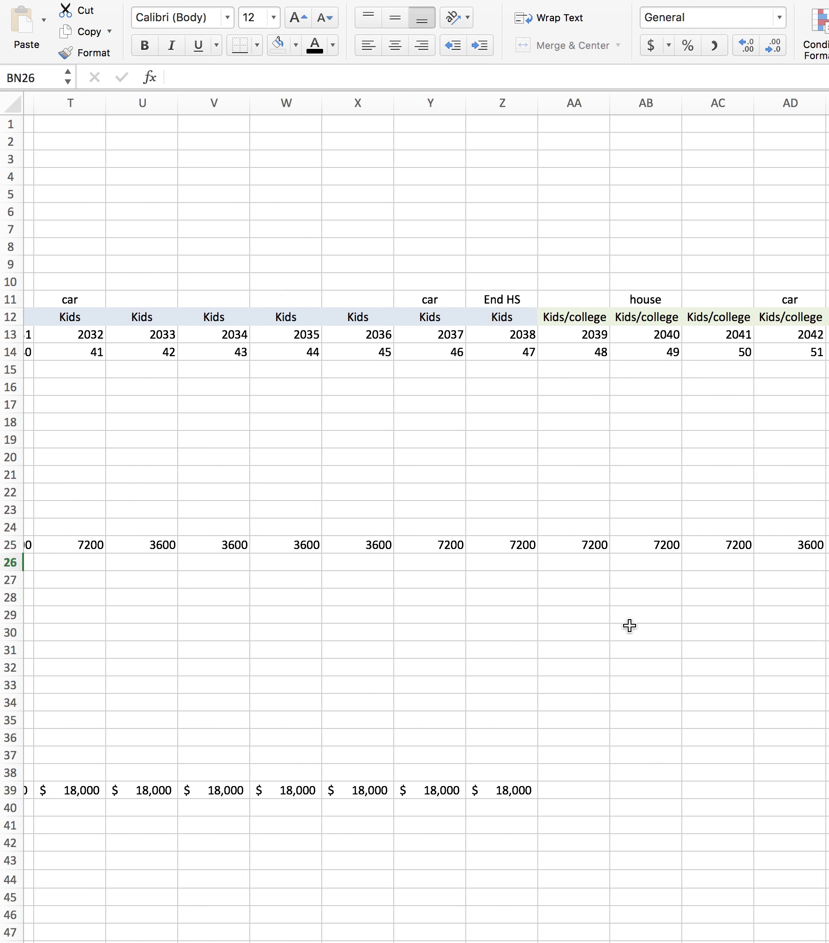
pyautogui.hscroll(-3, 629, 625)
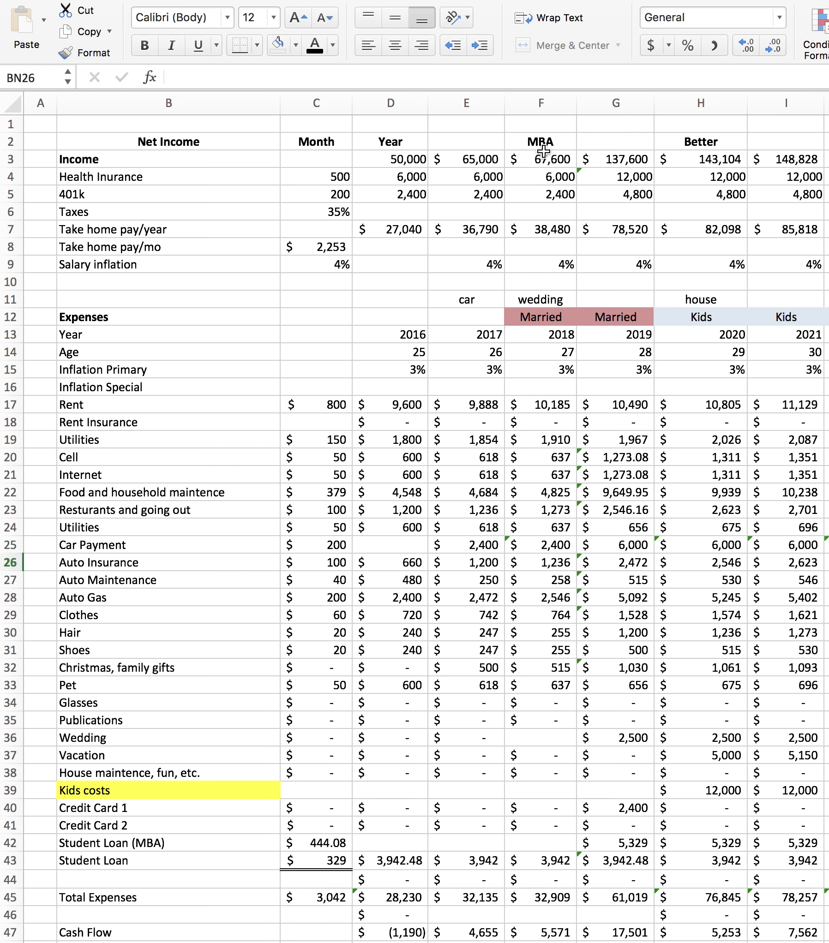
pyautogui.click(706, 162)
pyautogui.press('Right')
pyautogui.press('Right')
pyautogui.press('Right')
pyautogui.press('Right')
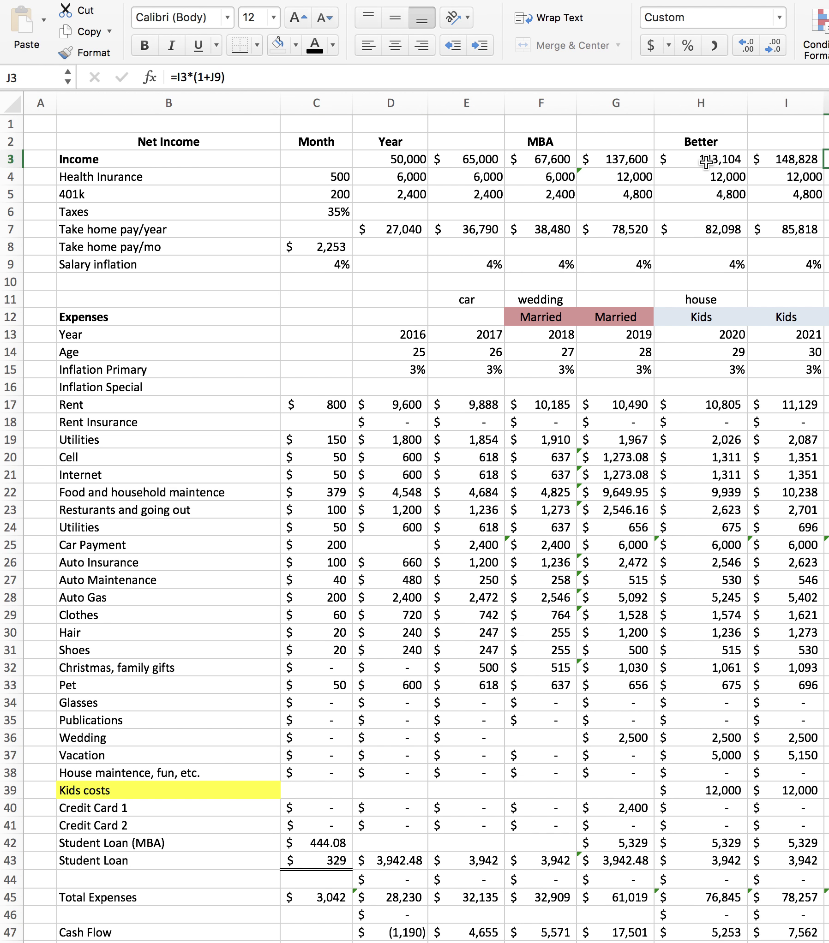
pyautogui.hscroll(2, 705, 162)
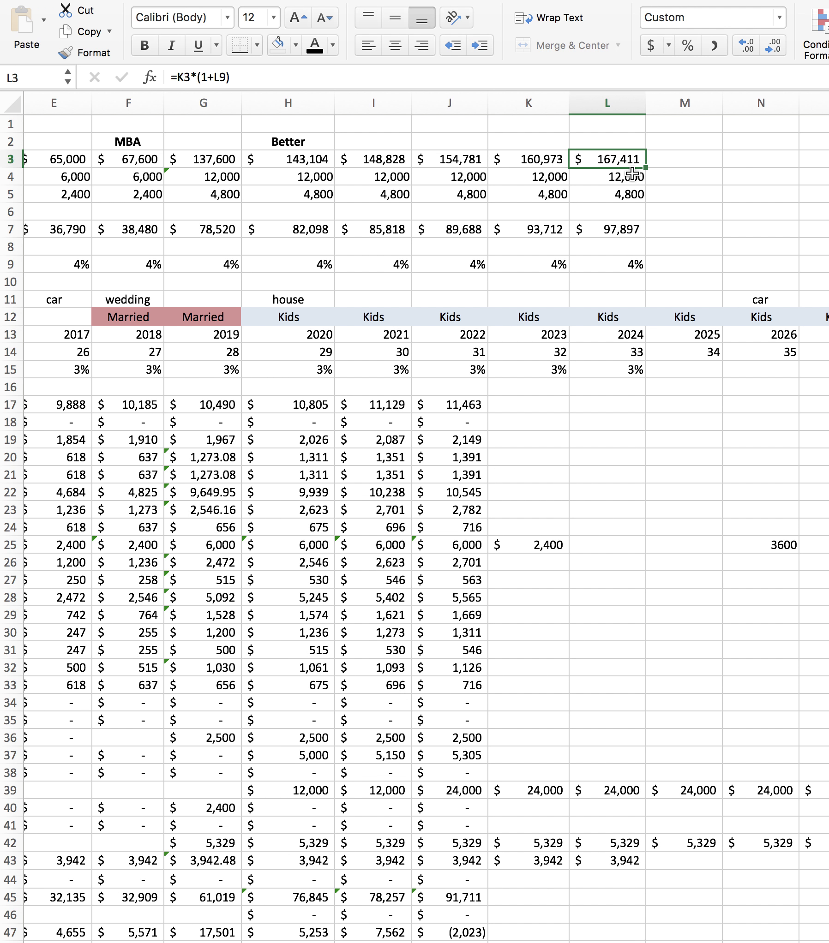
pyautogui.hscroll(-1, 633, 175)
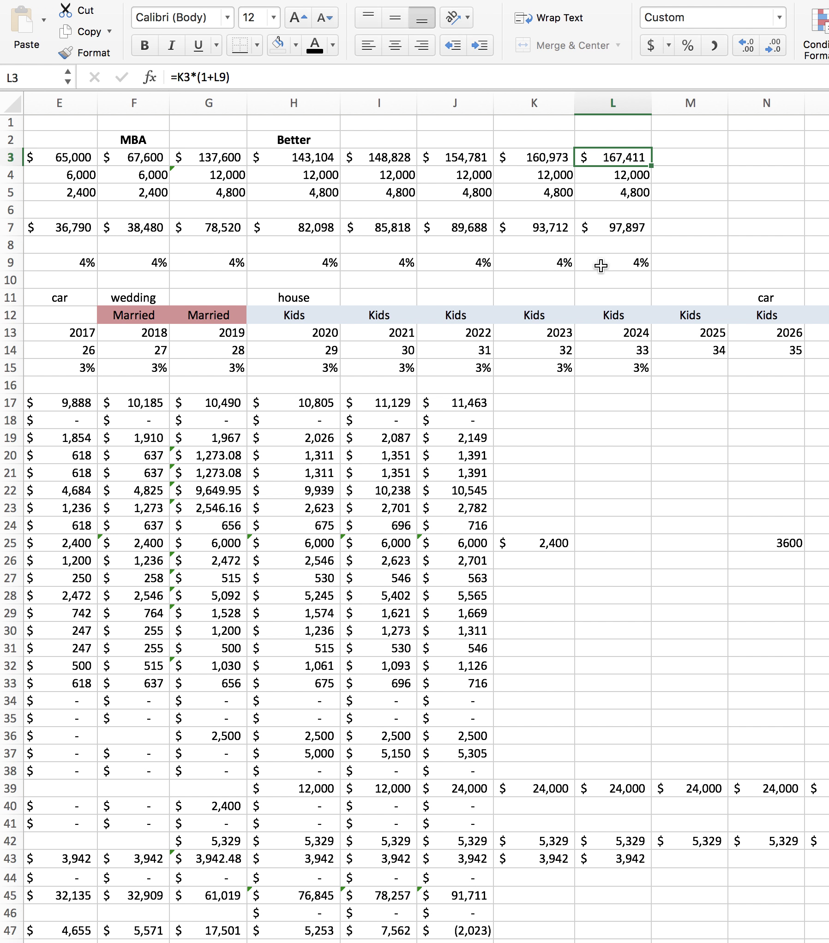
pyautogui.hscroll(-10, 373, 271)
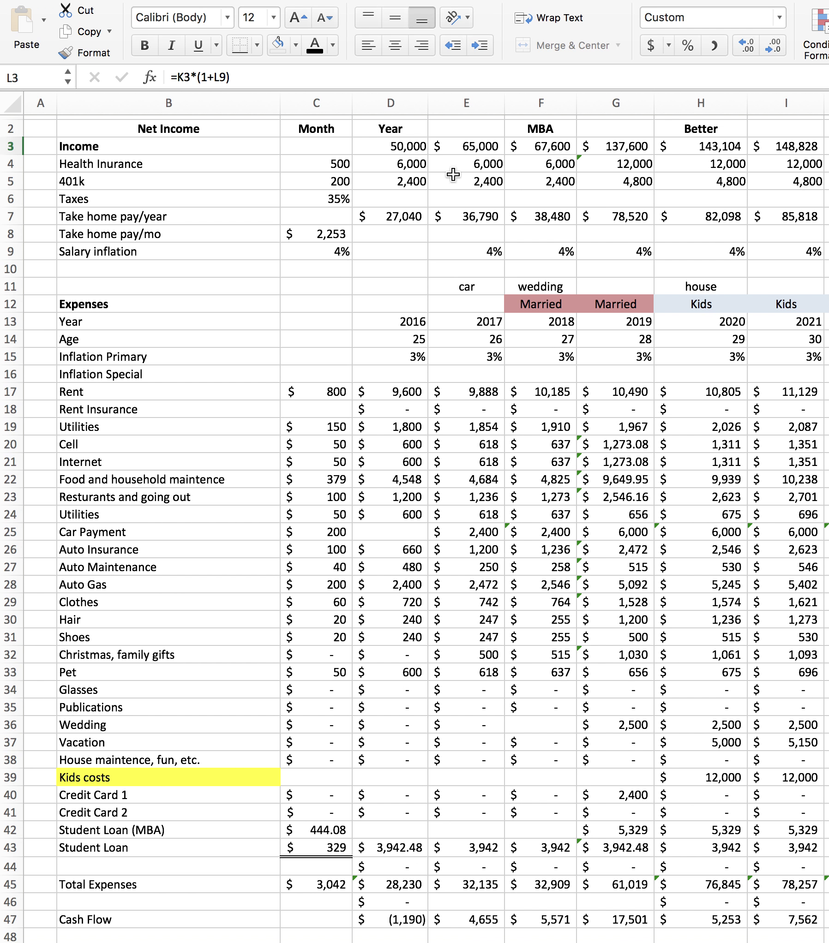
pyautogui.click(606, 187)
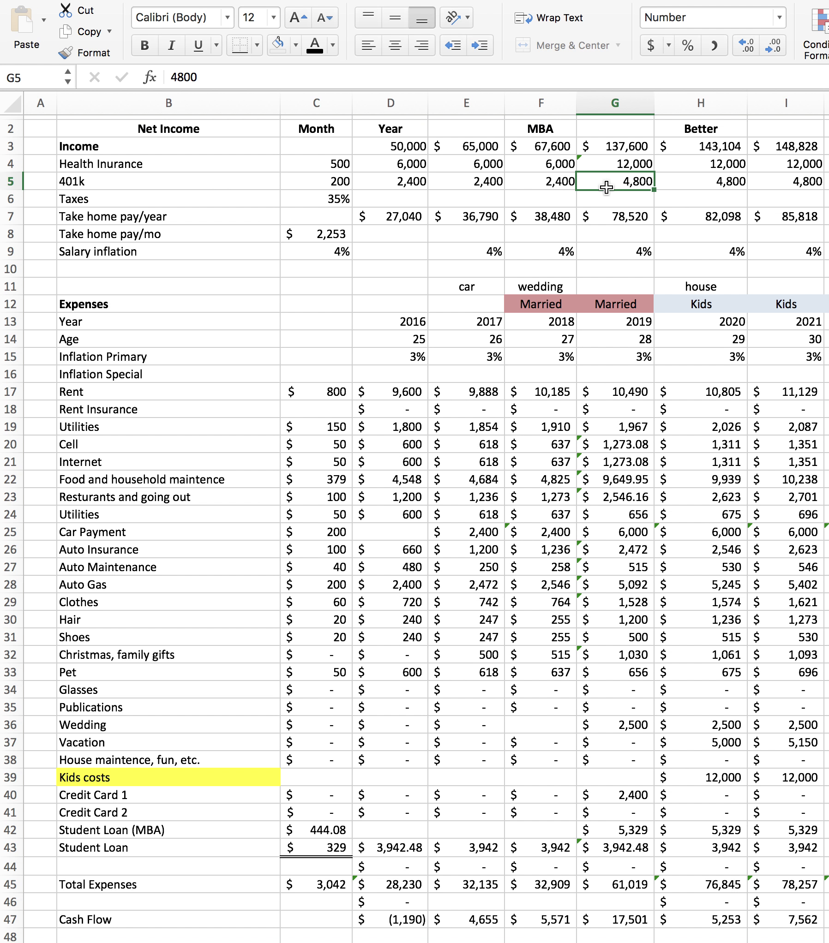
pyautogui.click(606, 215)
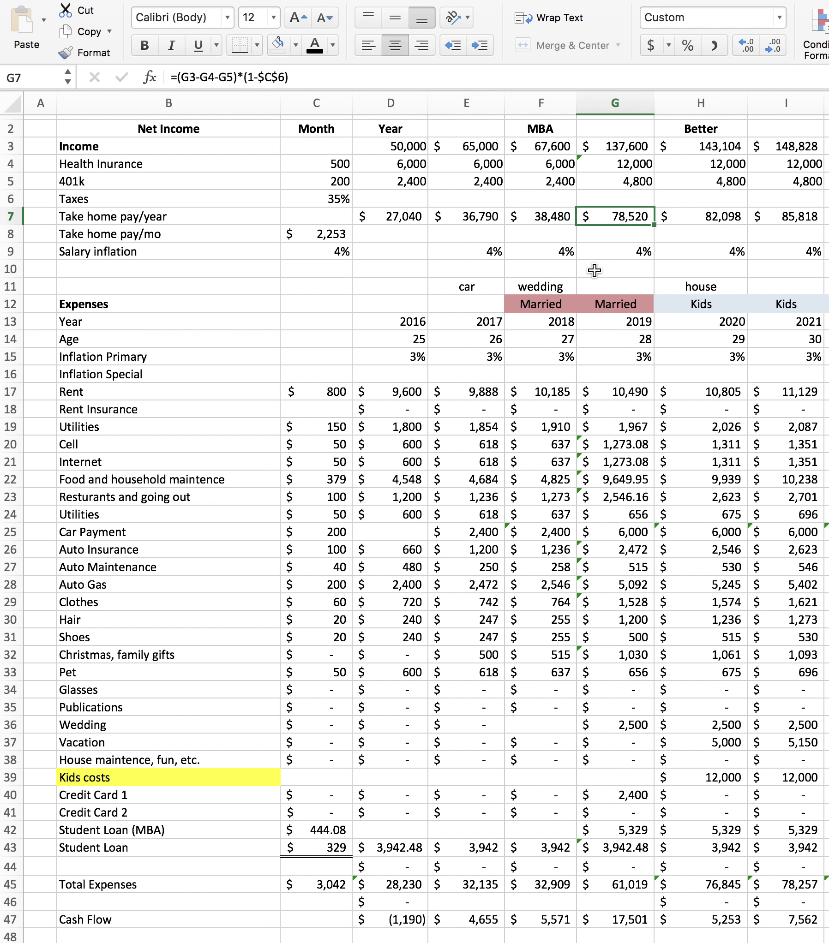
pyautogui.hscroll(10, 595, 271)
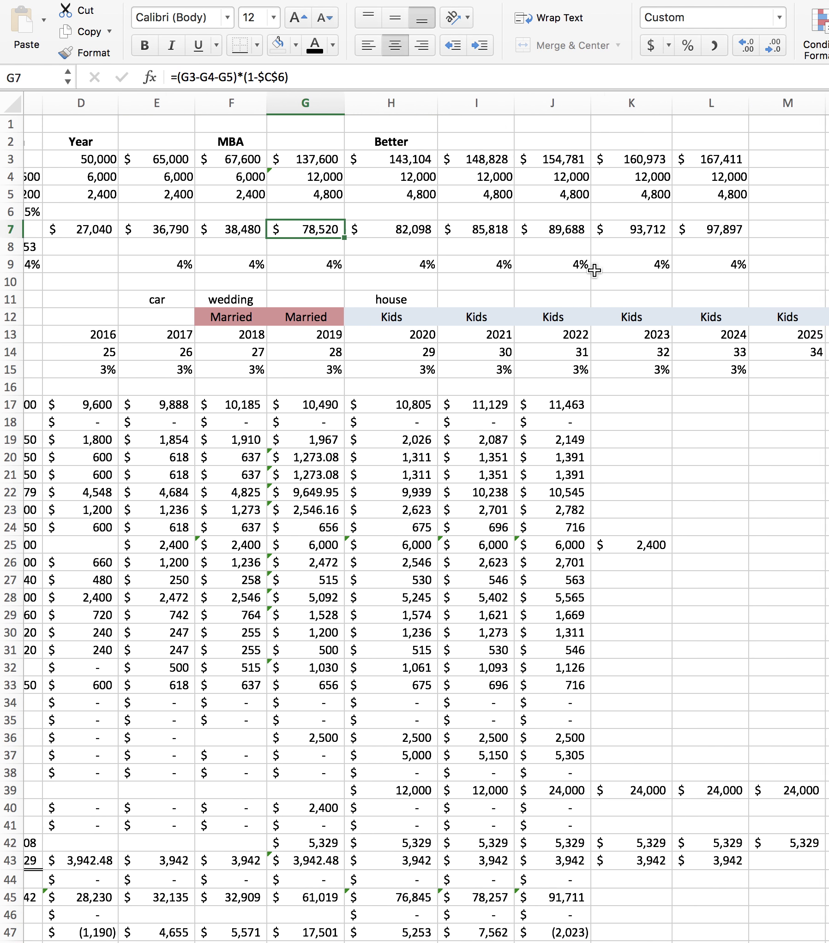
pyautogui.click(626, 162)
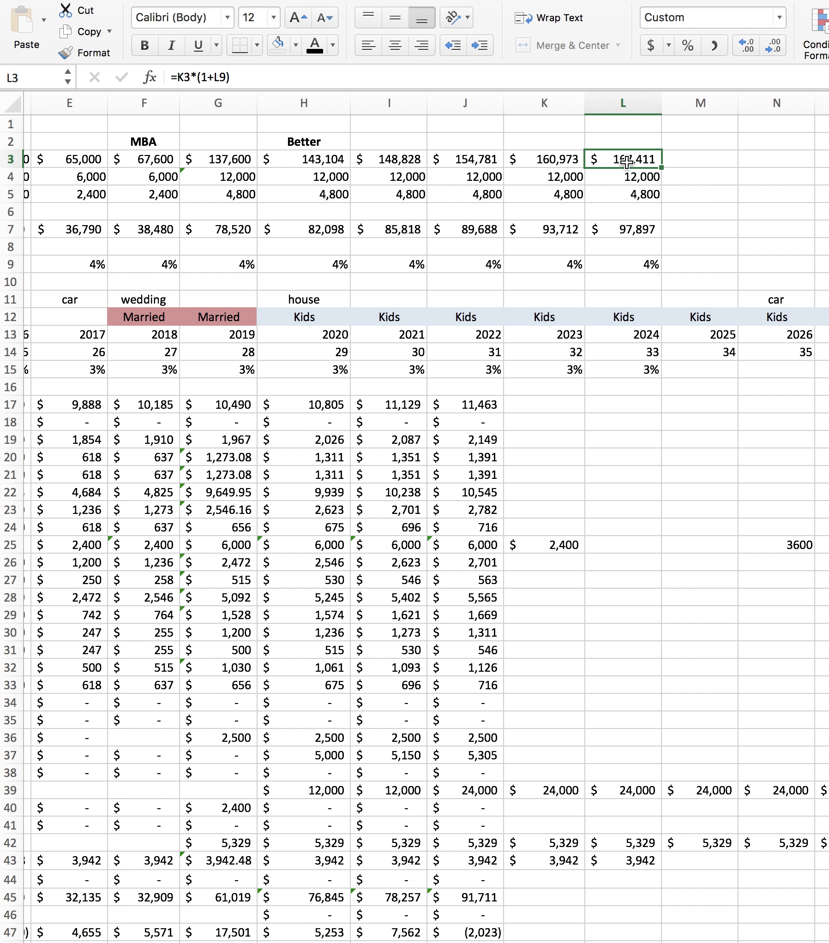
pyautogui.click(626, 181)
pyautogui.click(628, 200)
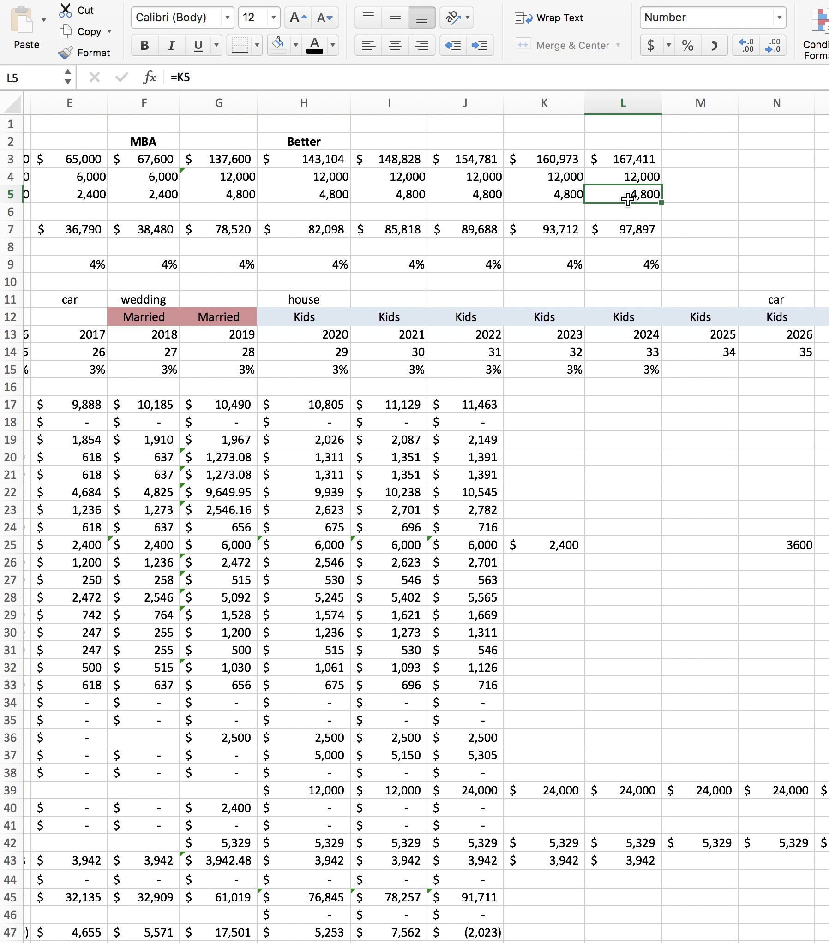
pyautogui.click(629, 235)
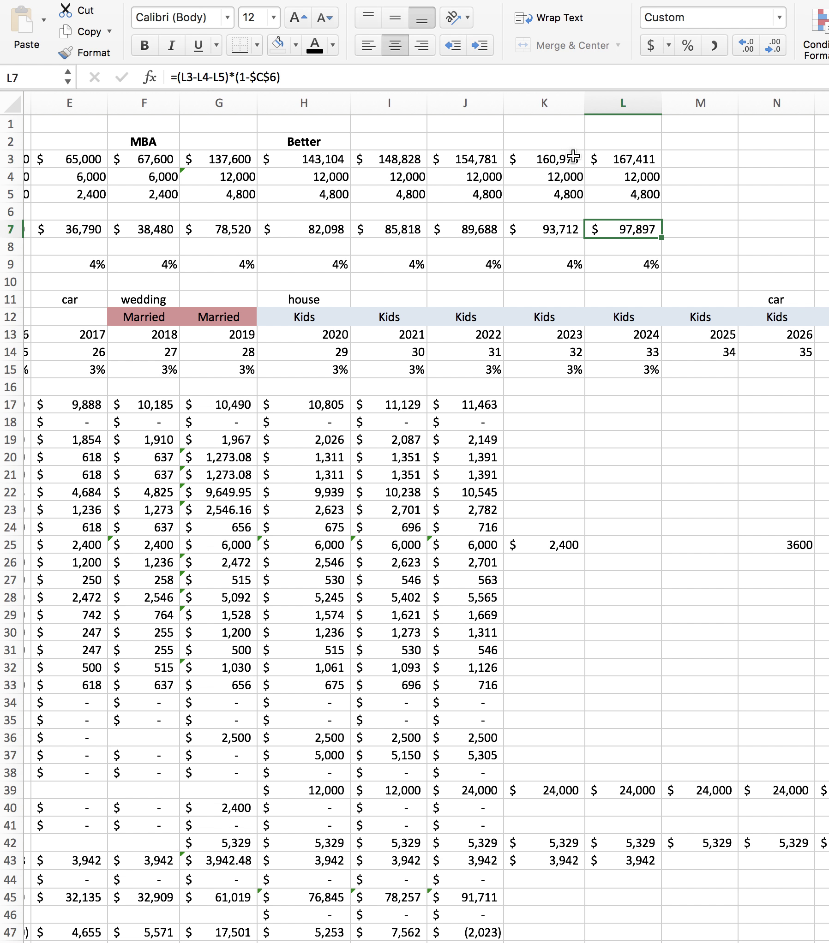
pyautogui.moveTo(574, 158)
pyautogui.mouseDown()
pyautogui.moveTo(623, 176)
pyautogui.moveTo(637, 267)
pyautogui.mouseUp()
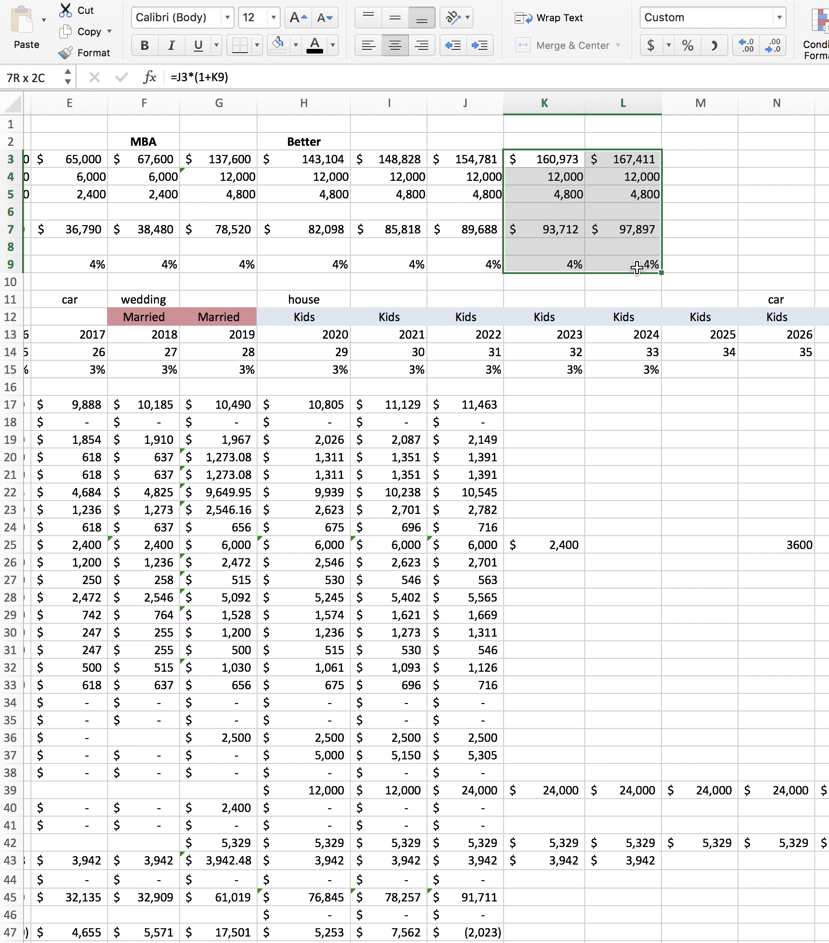
# Fill income rows 3–9 rightward through columns P, Z and on to AT, reaching 2058.
pyautogui.hscroll(6, 637, 268)
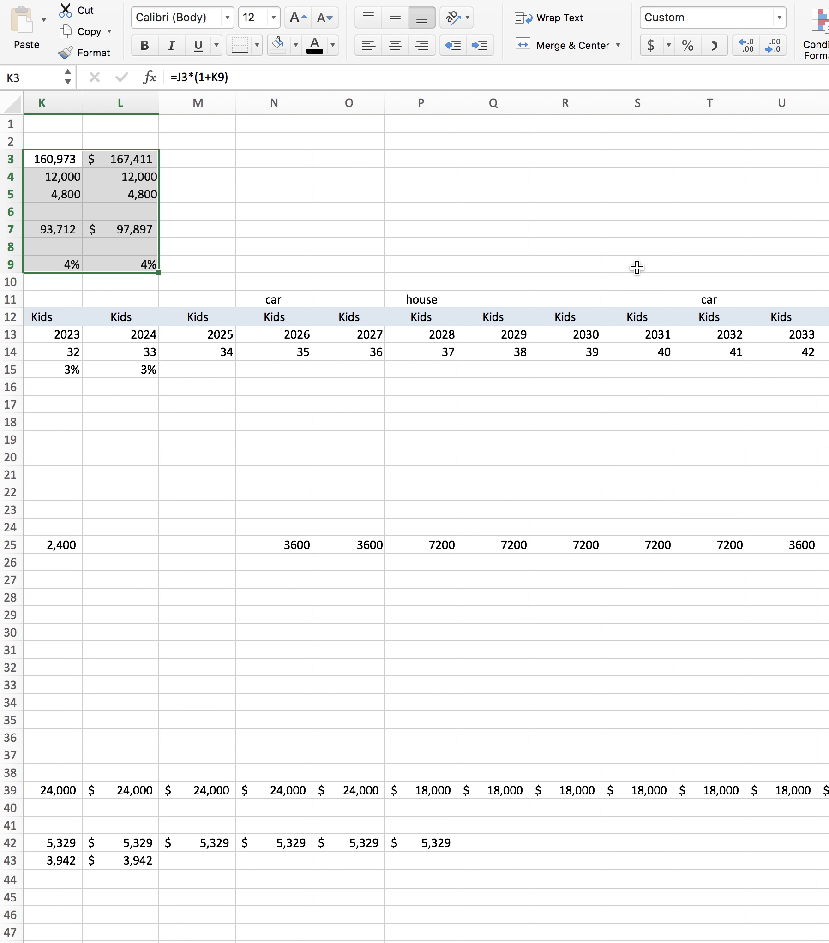
pyautogui.moveTo(159, 276); pyautogui.dragTo(484, 282)
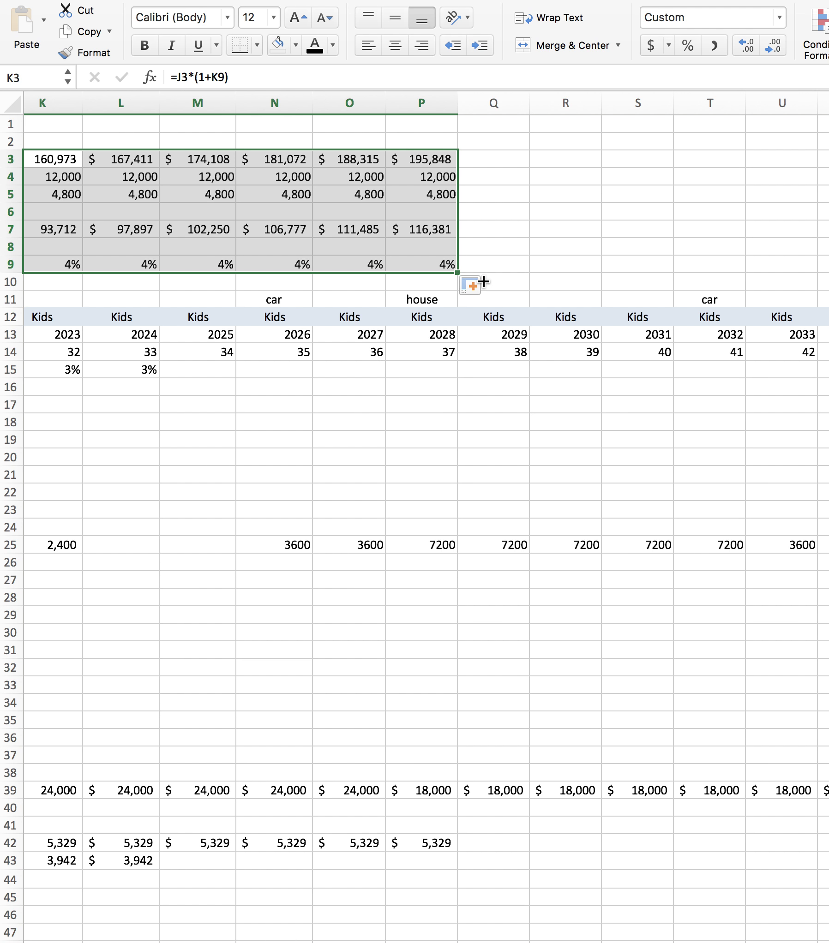
pyautogui.hscroll(5, 484, 282)
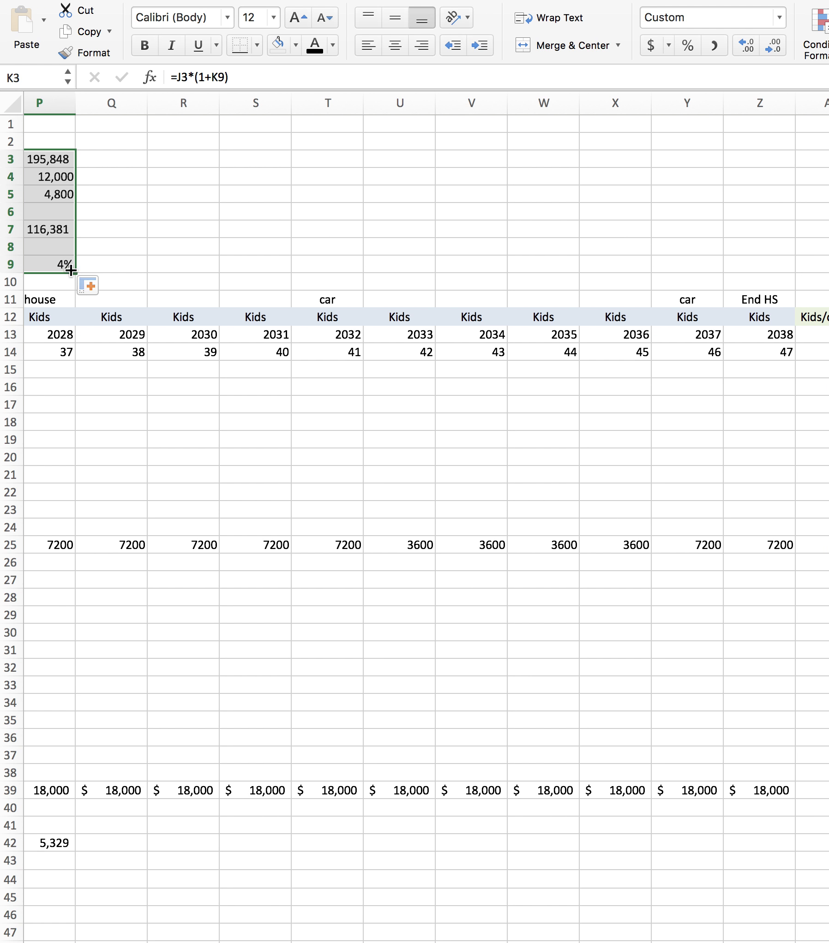
pyautogui.moveTo(71, 275); pyautogui.dragTo(775, 257)
pyautogui.hscroll(9, 739, 274)
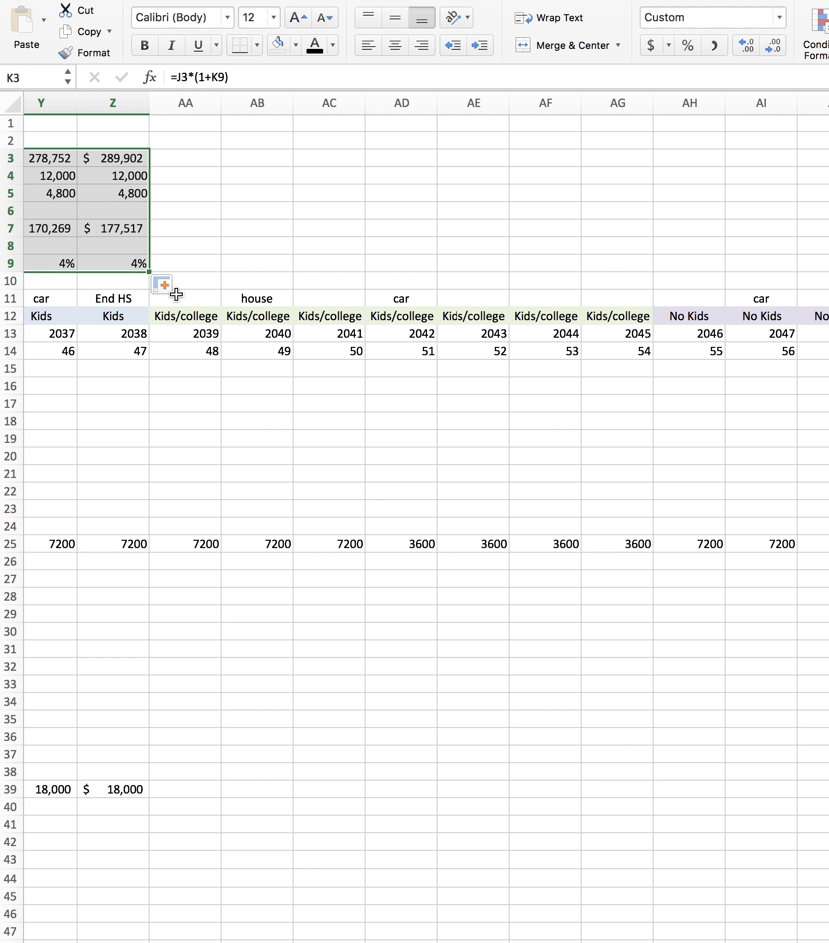
pyautogui.moveTo(154, 273); pyautogui.dragTo(771, 294)
pyautogui.hscroll(10, 771, 292)
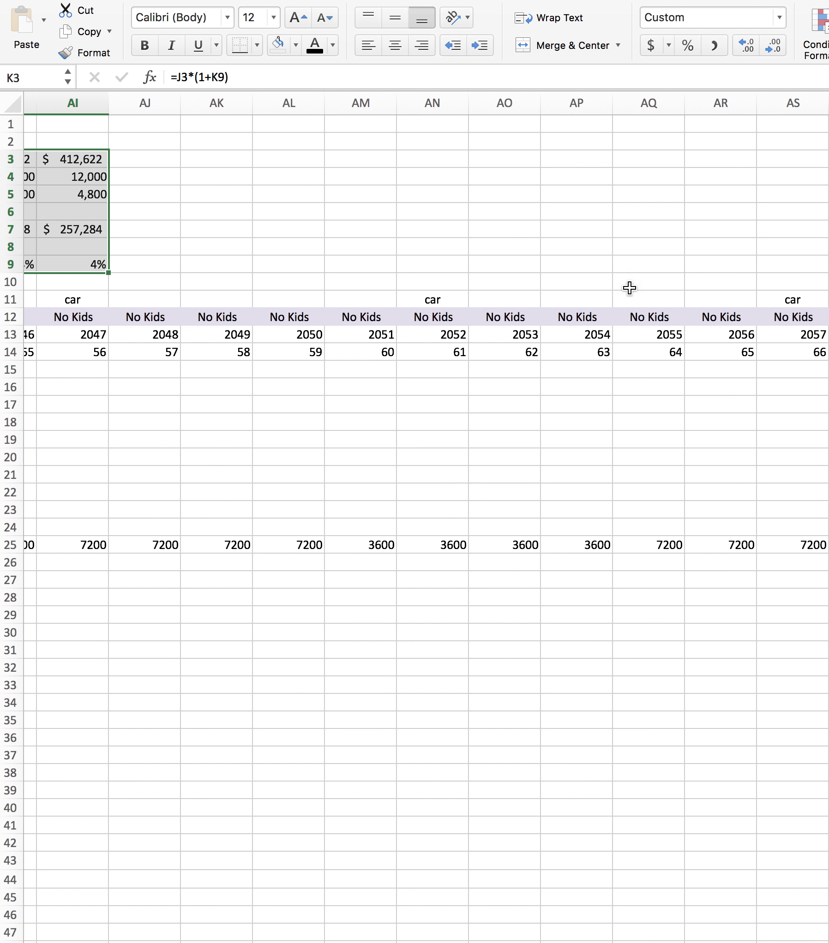
pyautogui.moveTo(108, 274); pyautogui.dragTo(826, 322)
pyautogui.hscroll(6, 652, 390)
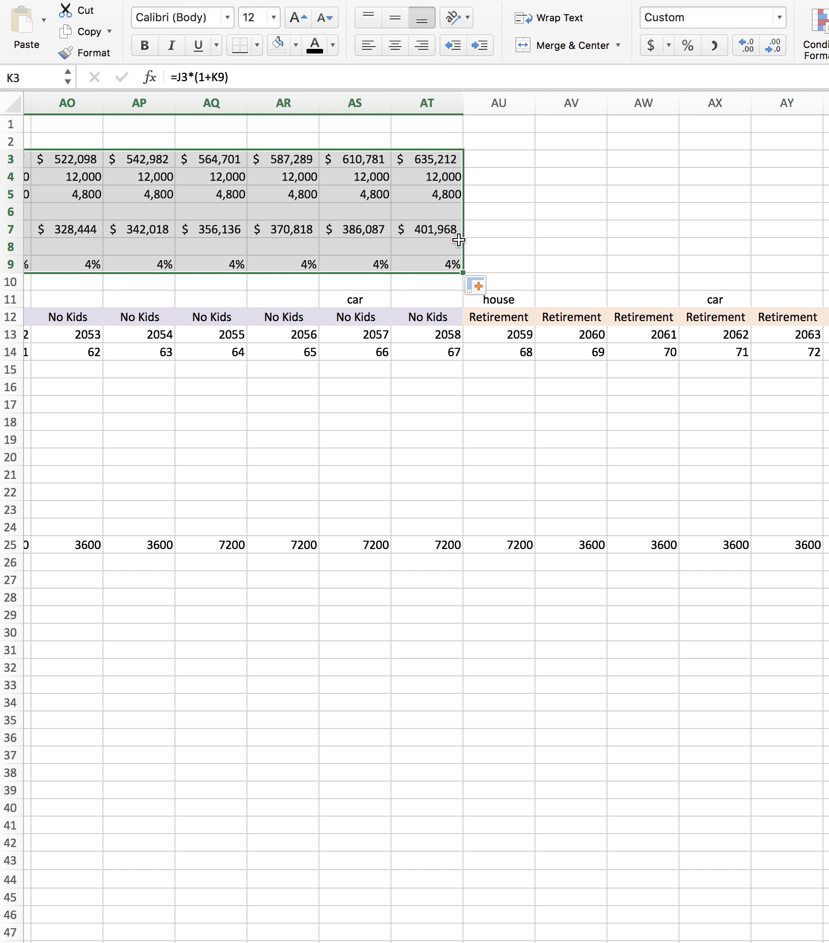
pyautogui.click(424, 434)
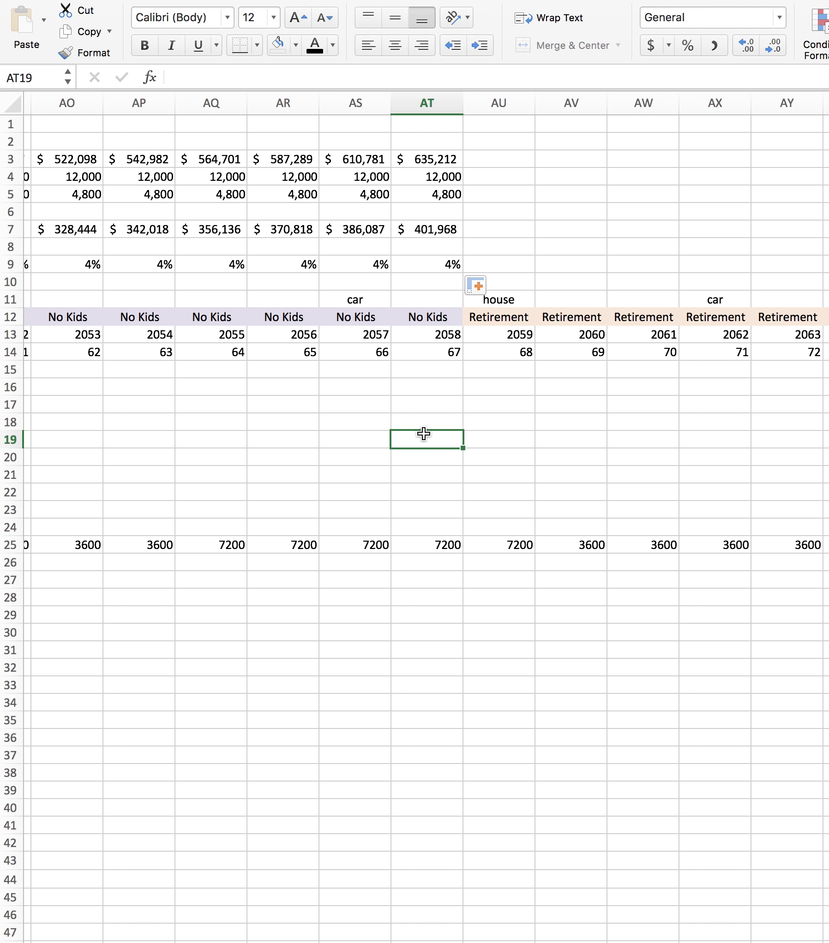
pyautogui.hscroll(-20, 424, 433)
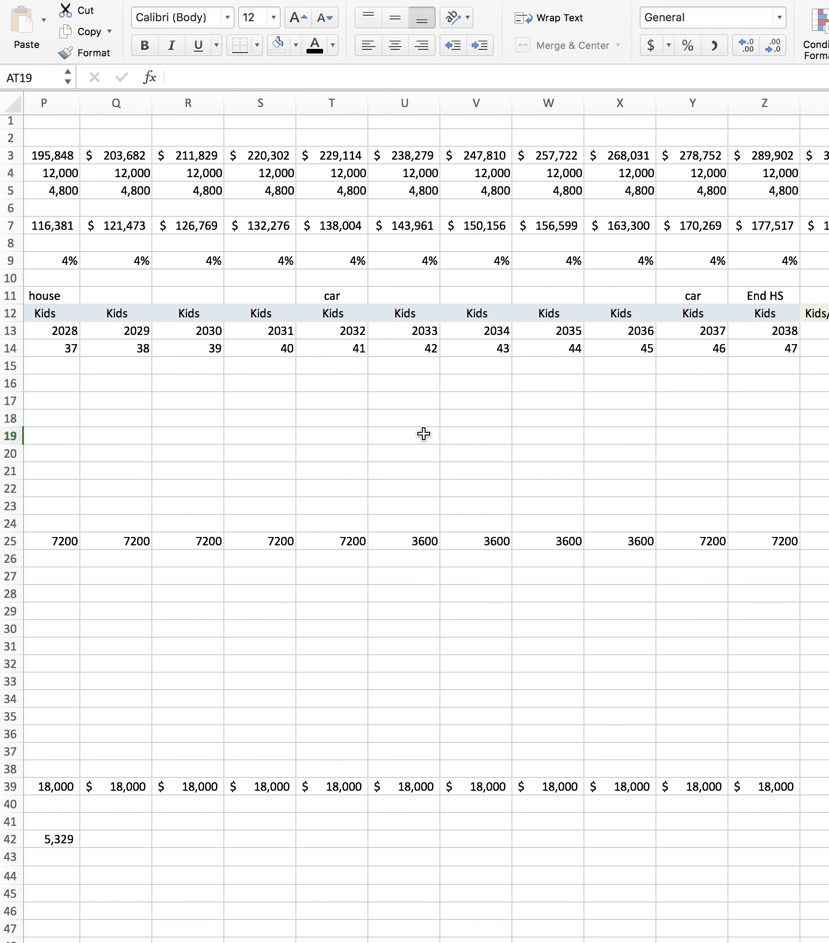
pyautogui.hscroll(-10, 424, 433)
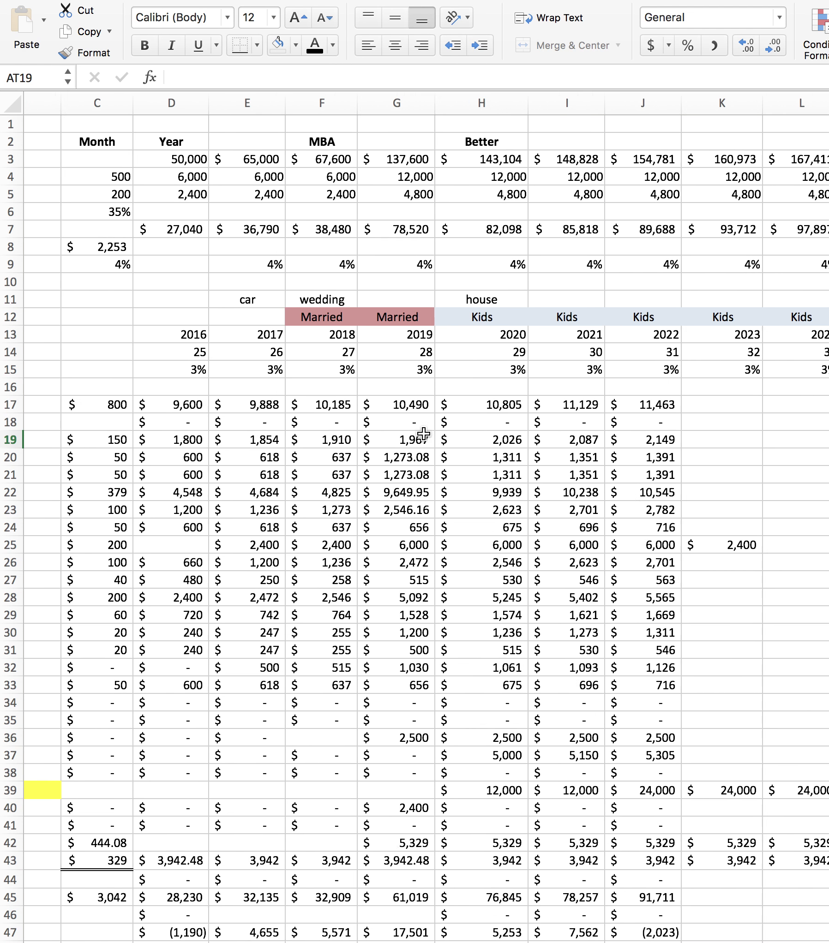
pyautogui.hscroll(-1, 424, 433)
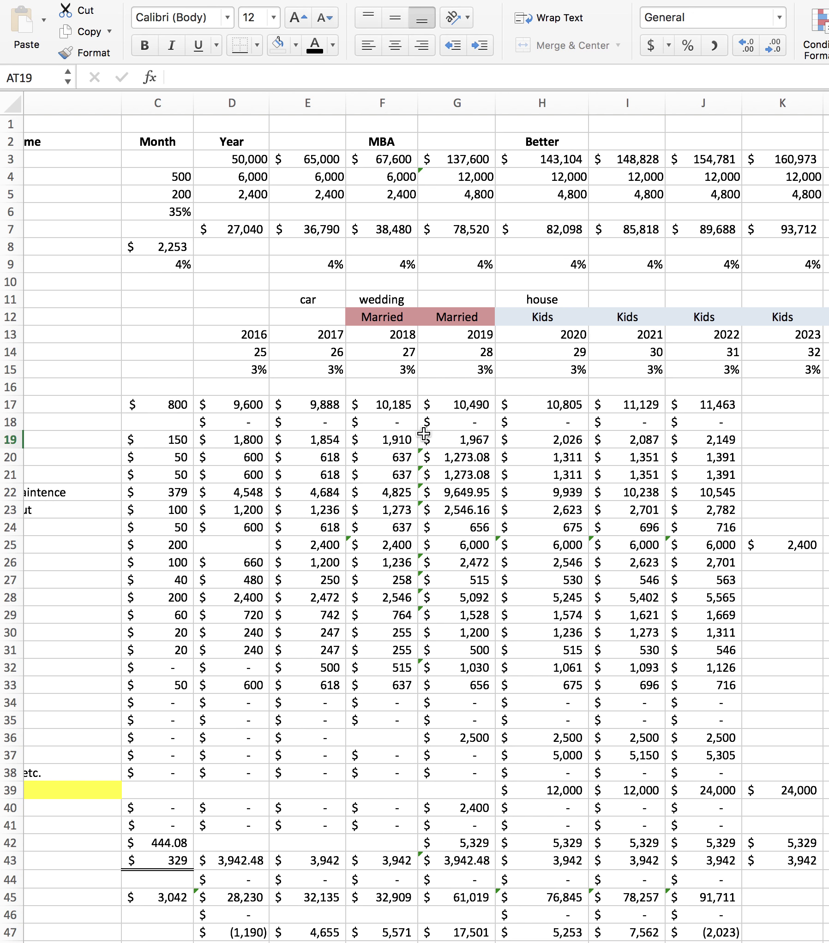
pyautogui.hscroll(-3, 424, 434)
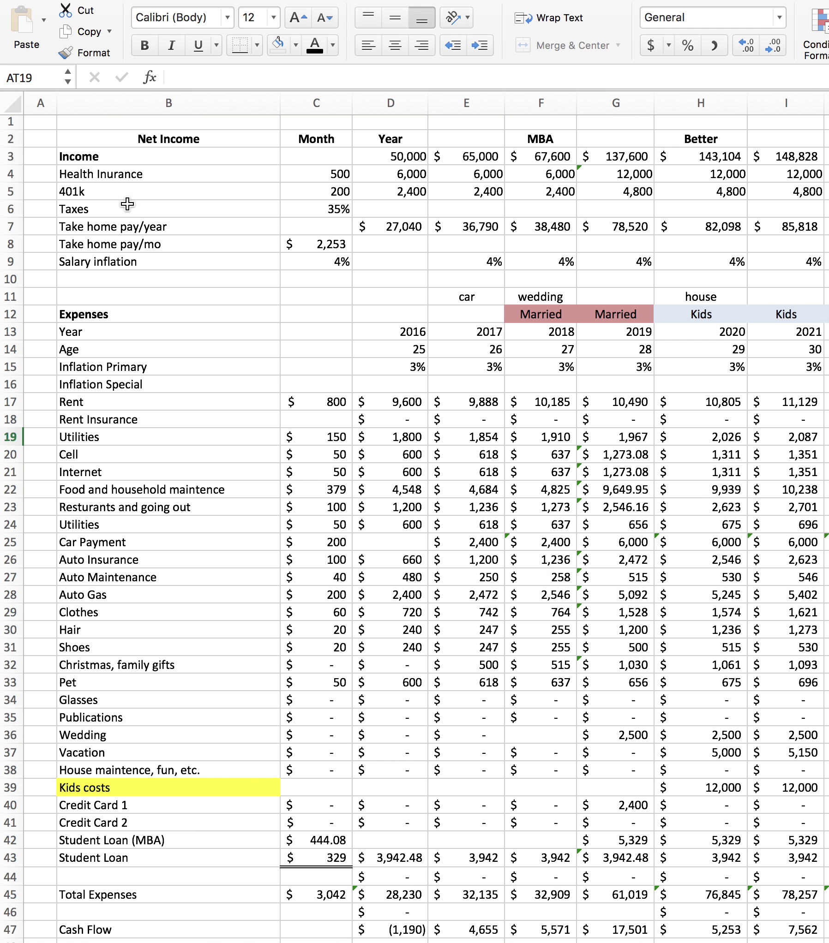
pyautogui.click(167, 176)
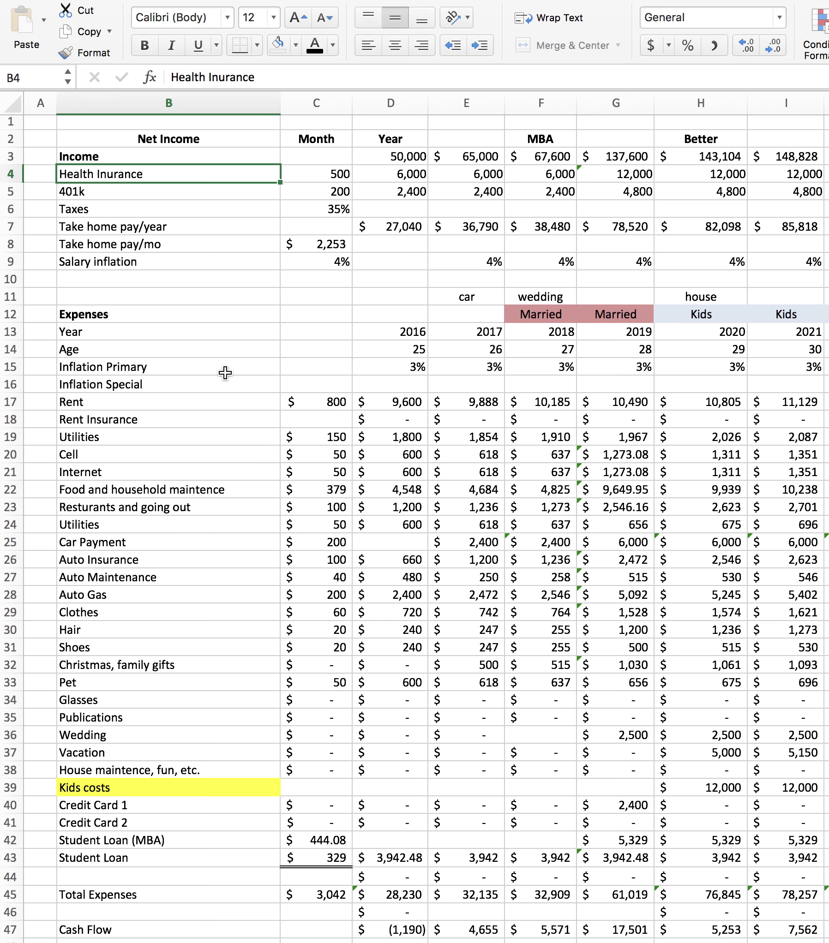
pyautogui.hscroll(20, 225, 373)
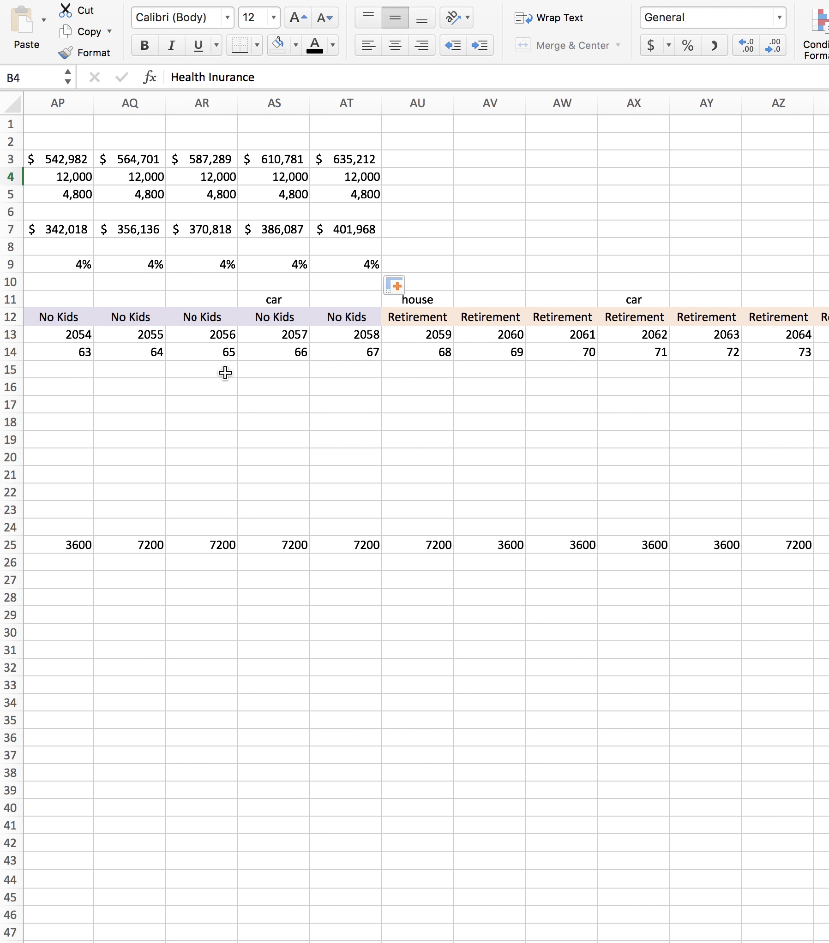
pyautogui.click(421, 102)
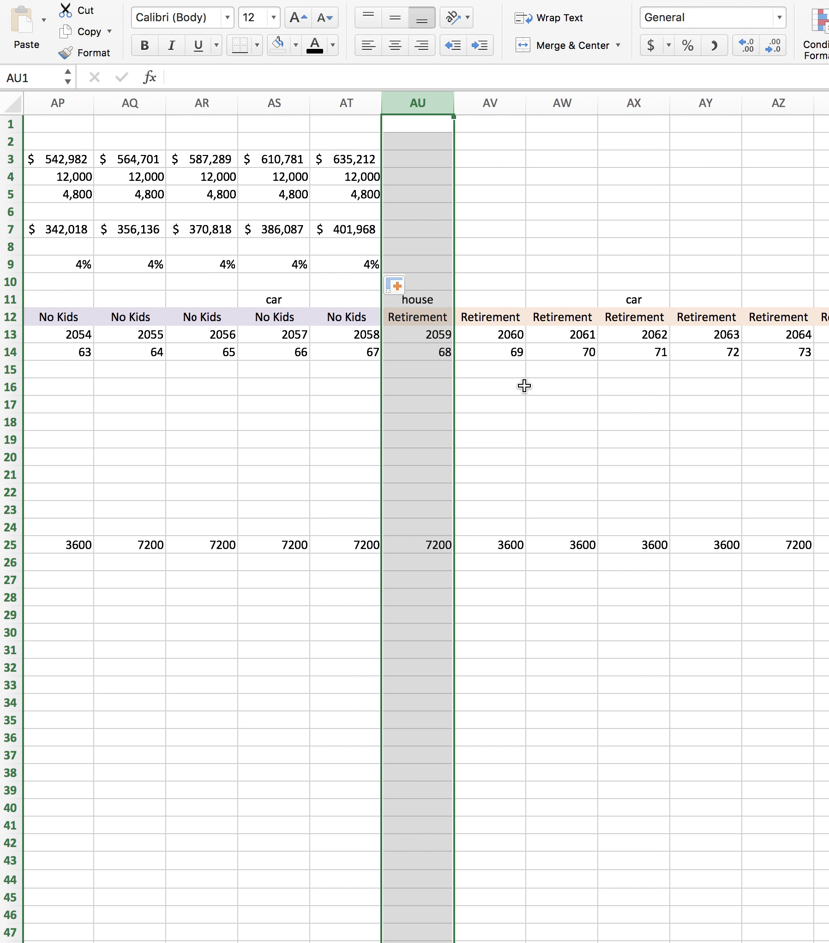
pyautogui.hscroll(-20, 567, 385)
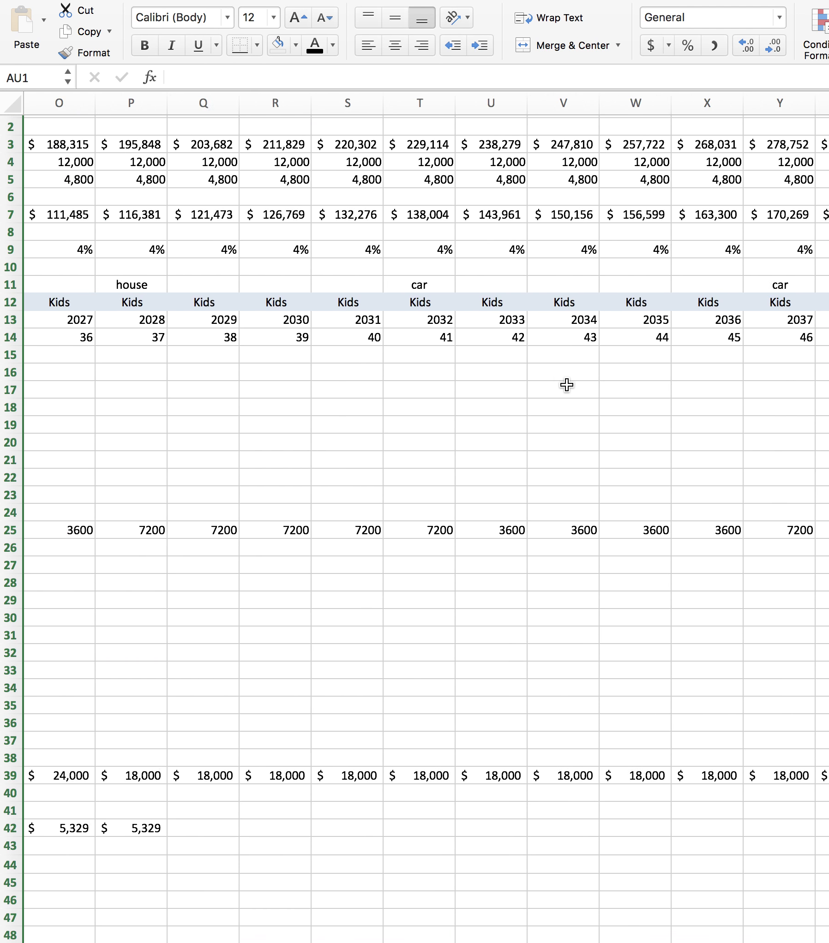
pyautogui.hscroll(-14, 567, 385)
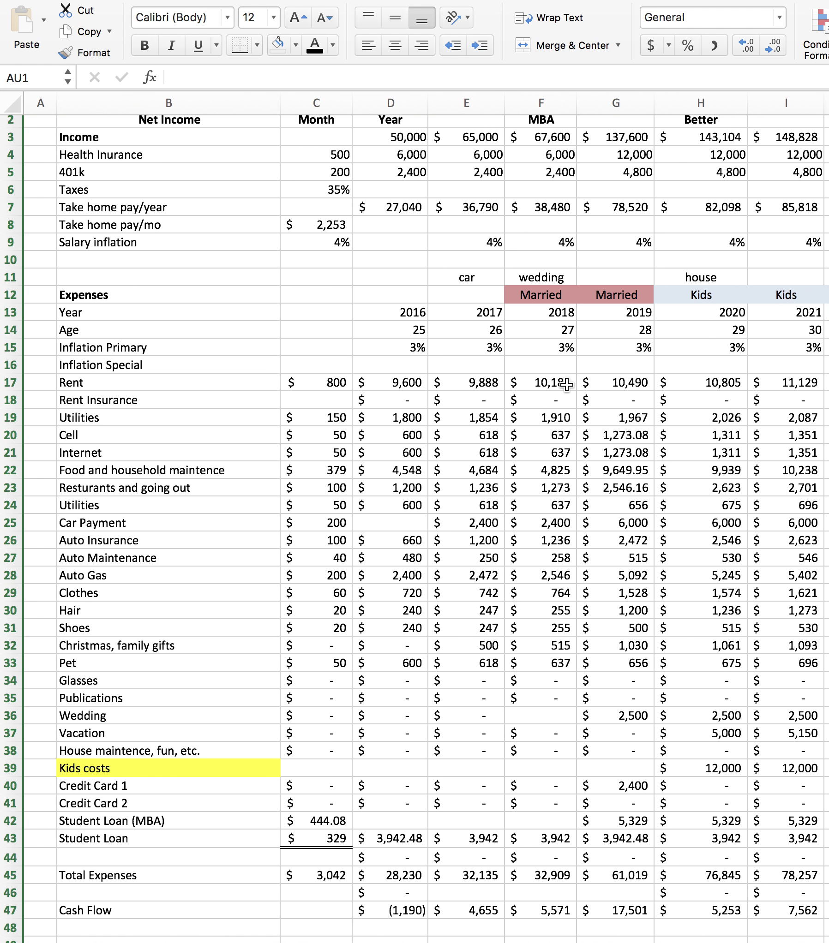
pyautogui.hscroll(3, 567, 385)
pyautogui.scroll(1, 567, 385)
pyautogui.hscroll(-2, 564, 385)
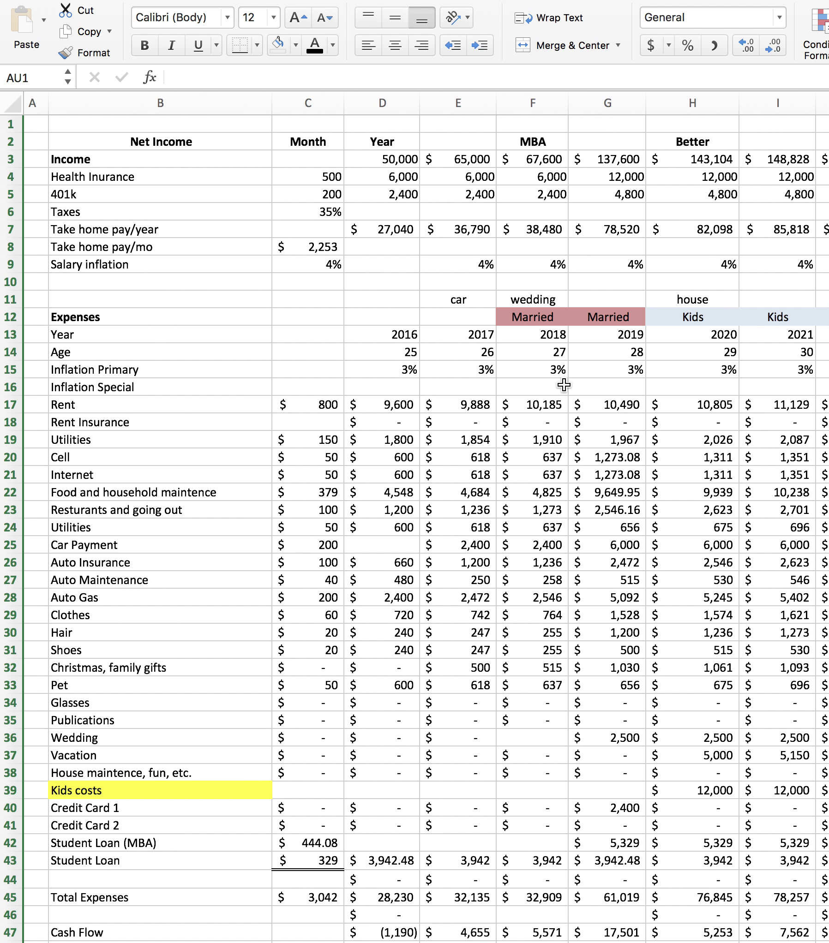
pyautogui.hscroll(1, 564, 385)
pyautogui.click(662, 103)
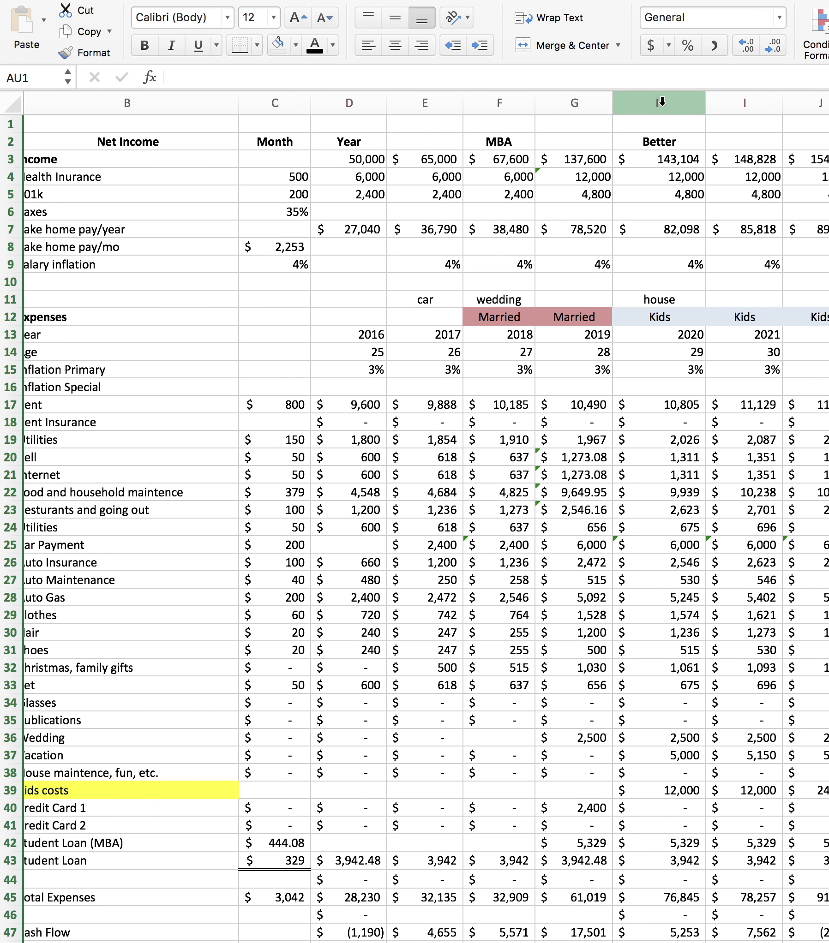
pyautogui.scroll(-12, 522, 458)
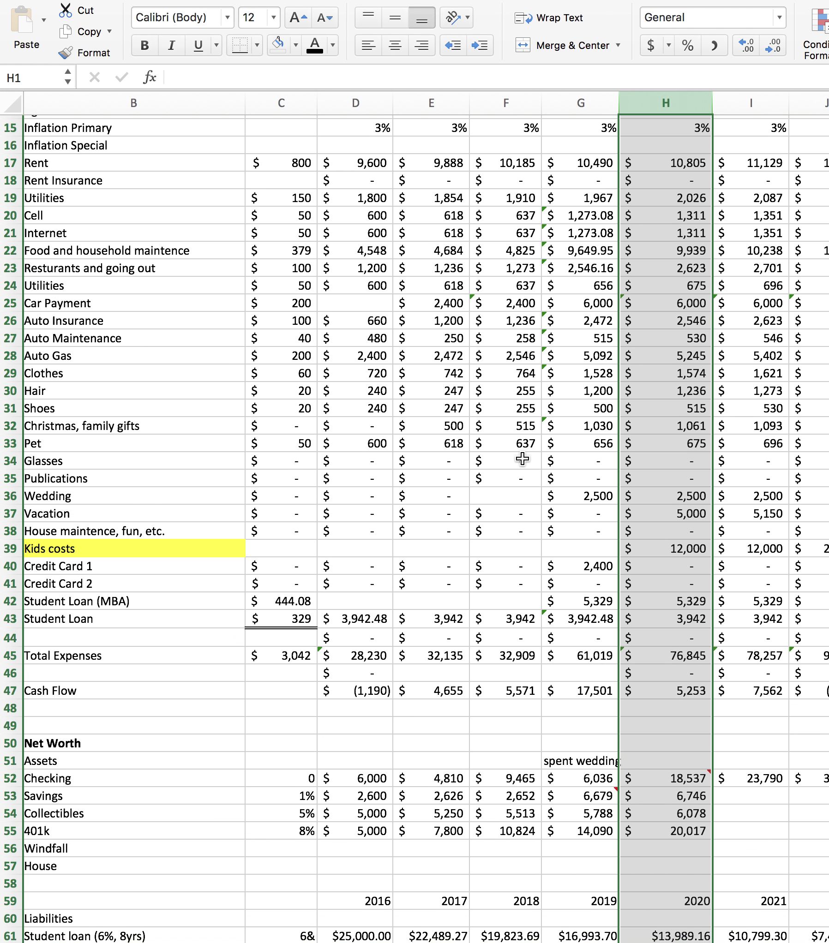
pyautogui.scroll(-2, 523, 458)
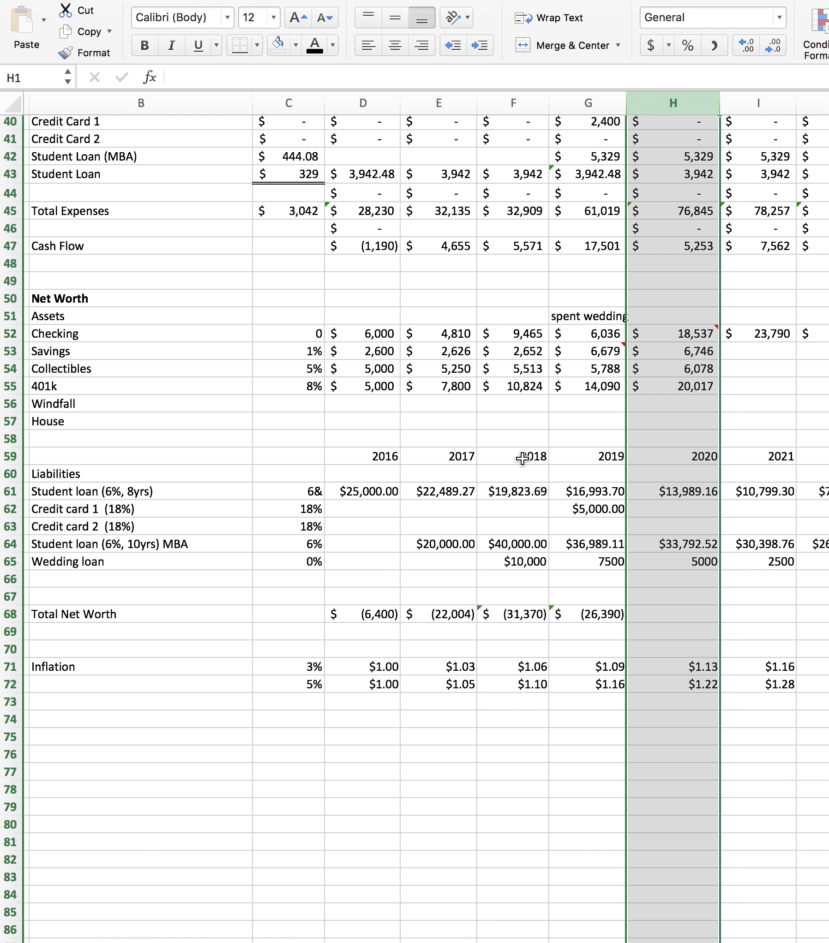
pyautogui.scroll(13, 522, 458)
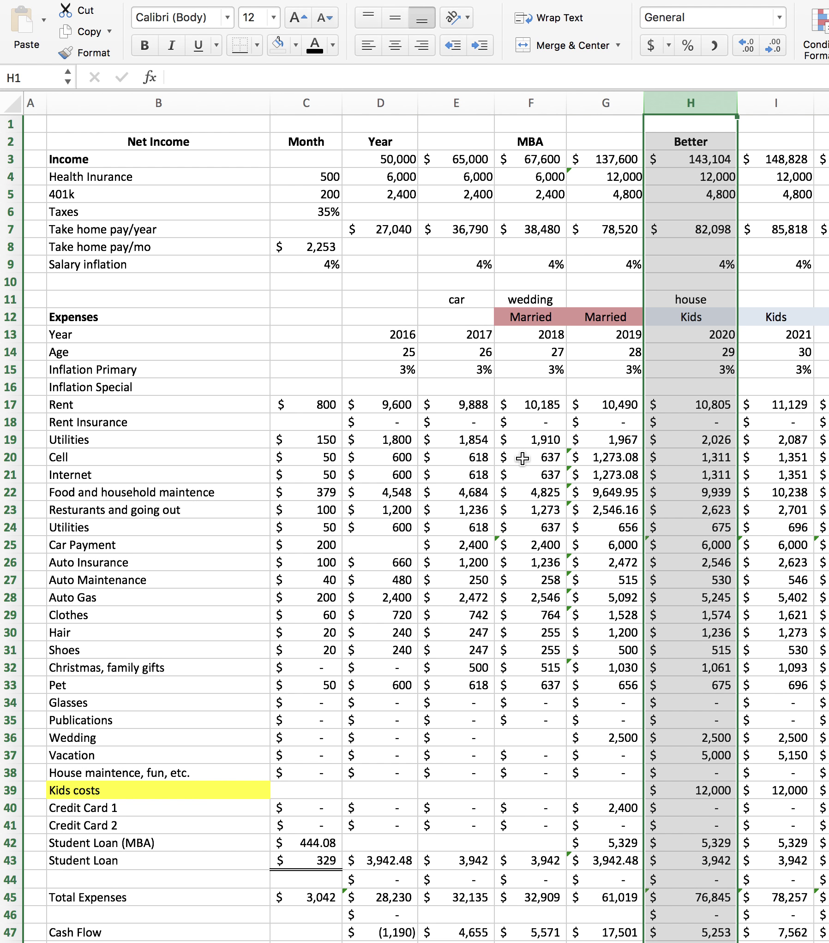
pyautogui.hscroll(3, 522, 458)
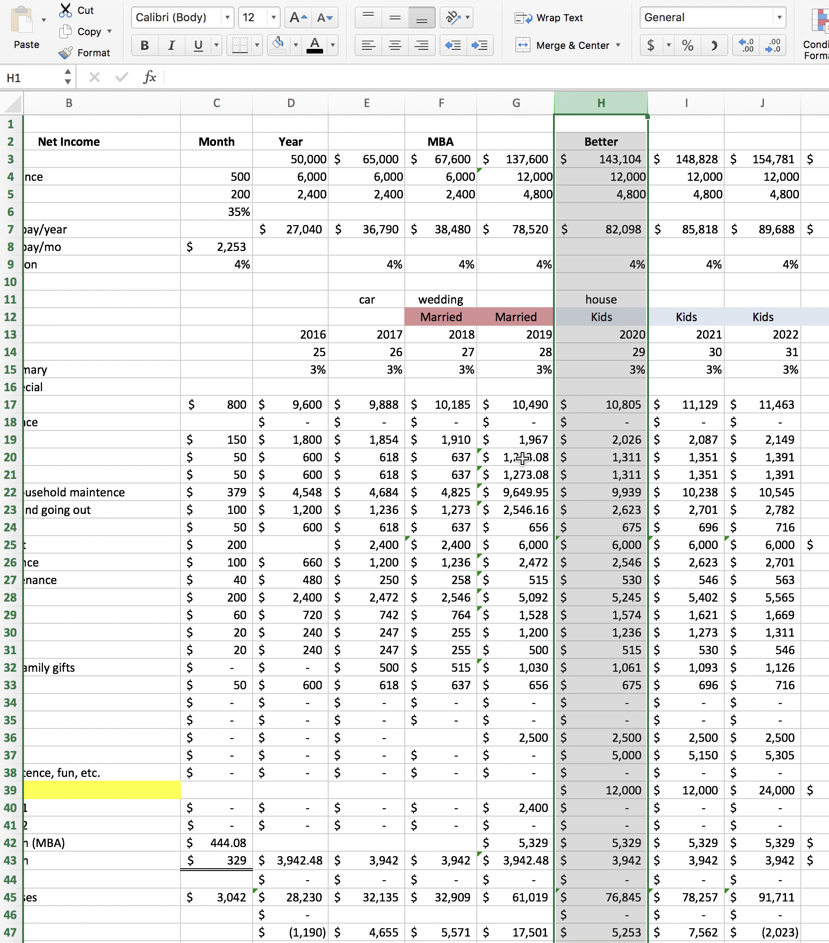
pyautogui.hscroll(20, 522, 458)
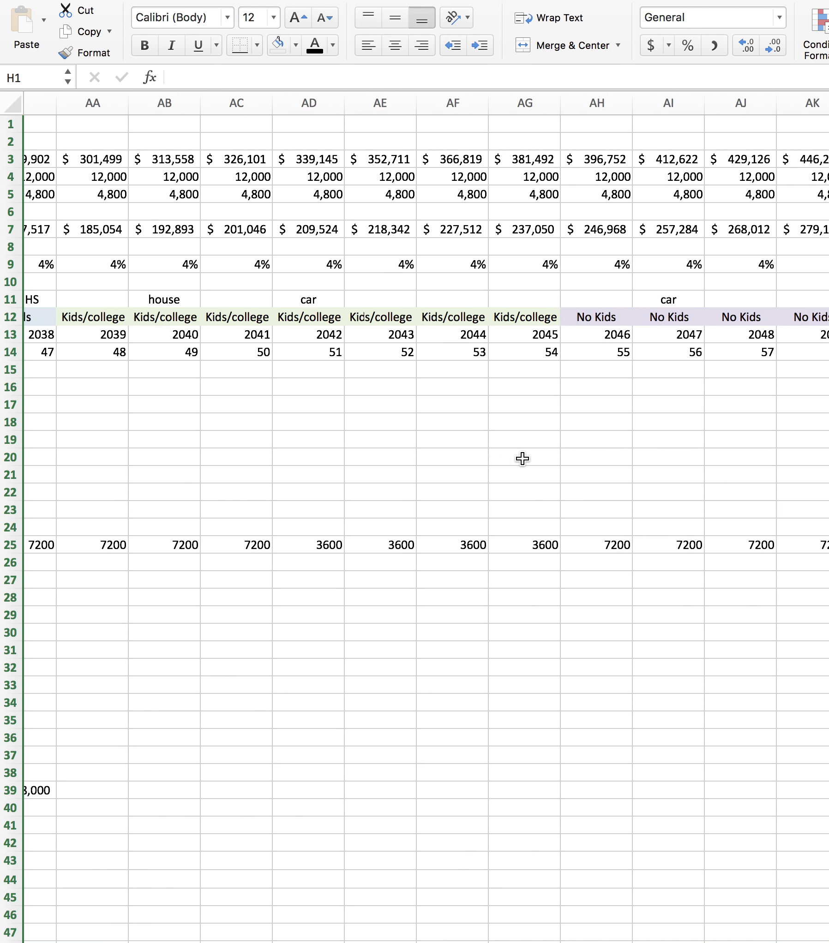
pyautogui.hscroll(1, 522, 458)
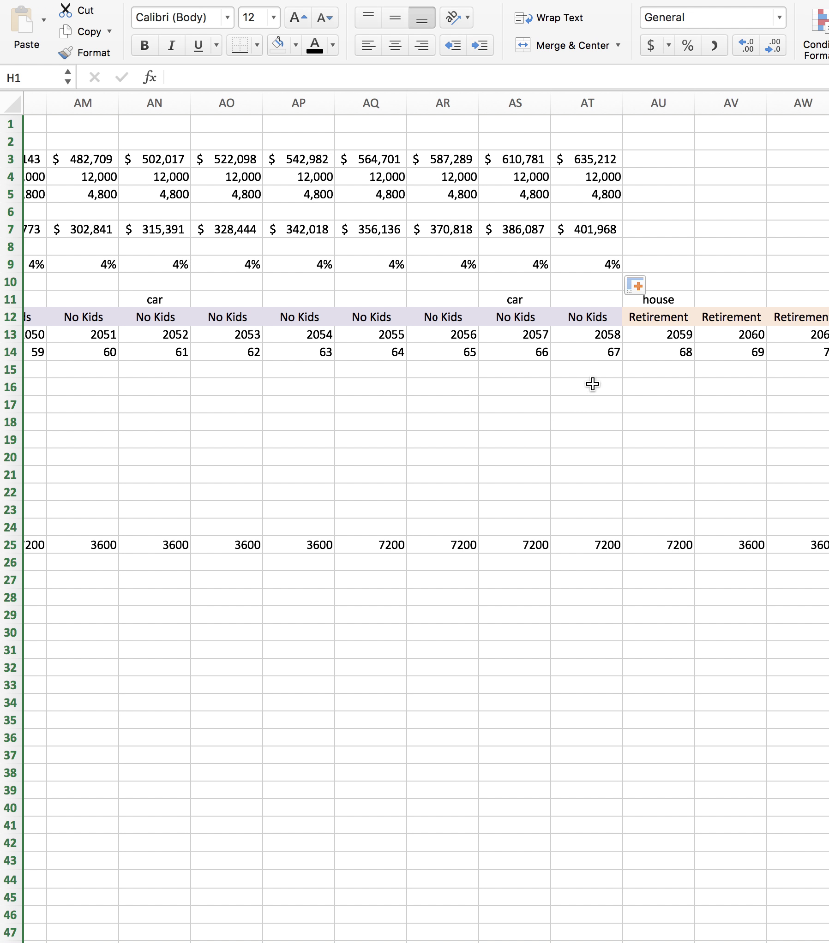
# Check age 67 in AT14, then select the entire AT column for 2058.
pyautogui.click(596, 359)
pyautogui.click(601, 104)
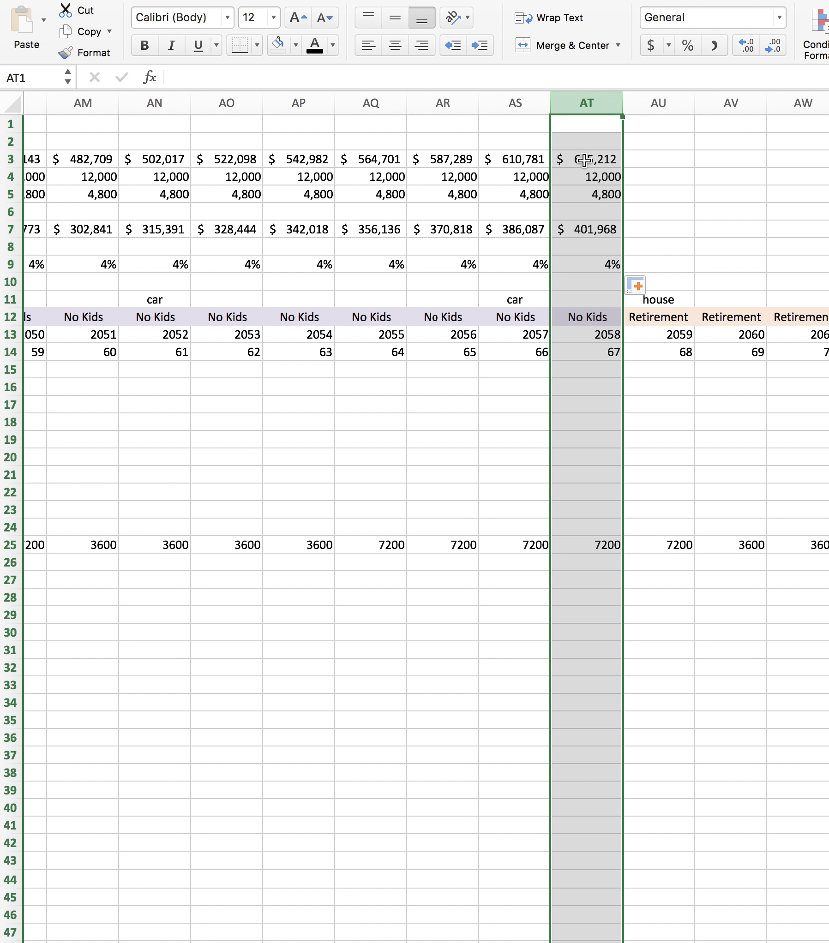
pyautogui.scroll(-10, 592, 351)
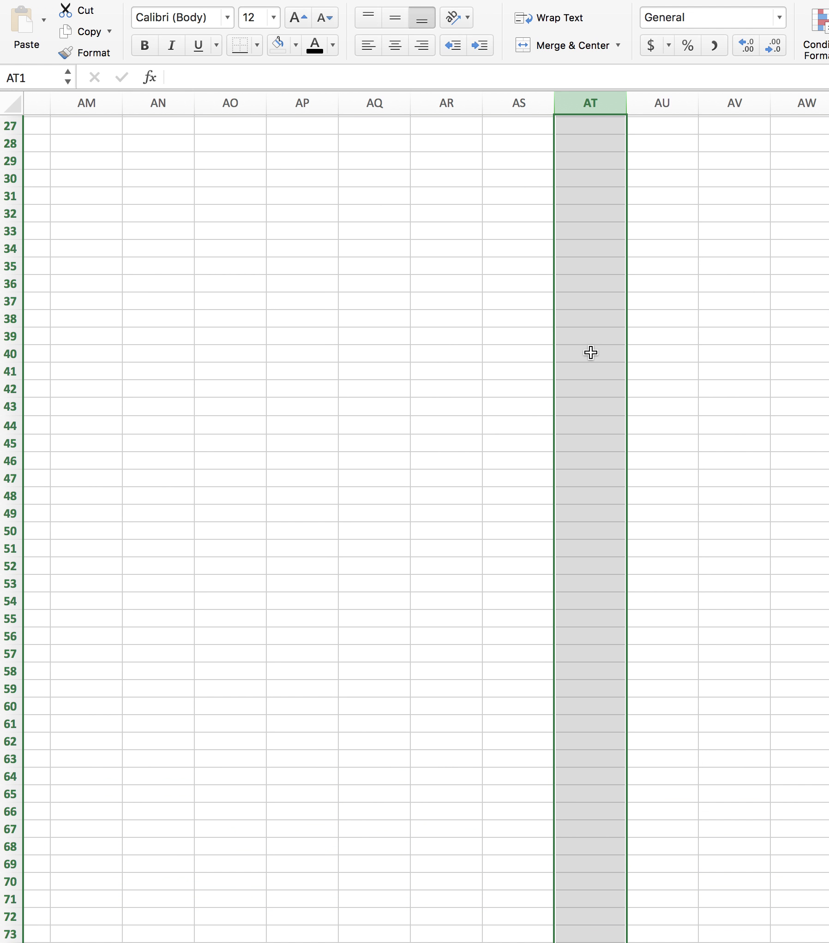
pyautogui.scroll(6, 591, 353)
pyautogui.scroll(4, 590, 352)
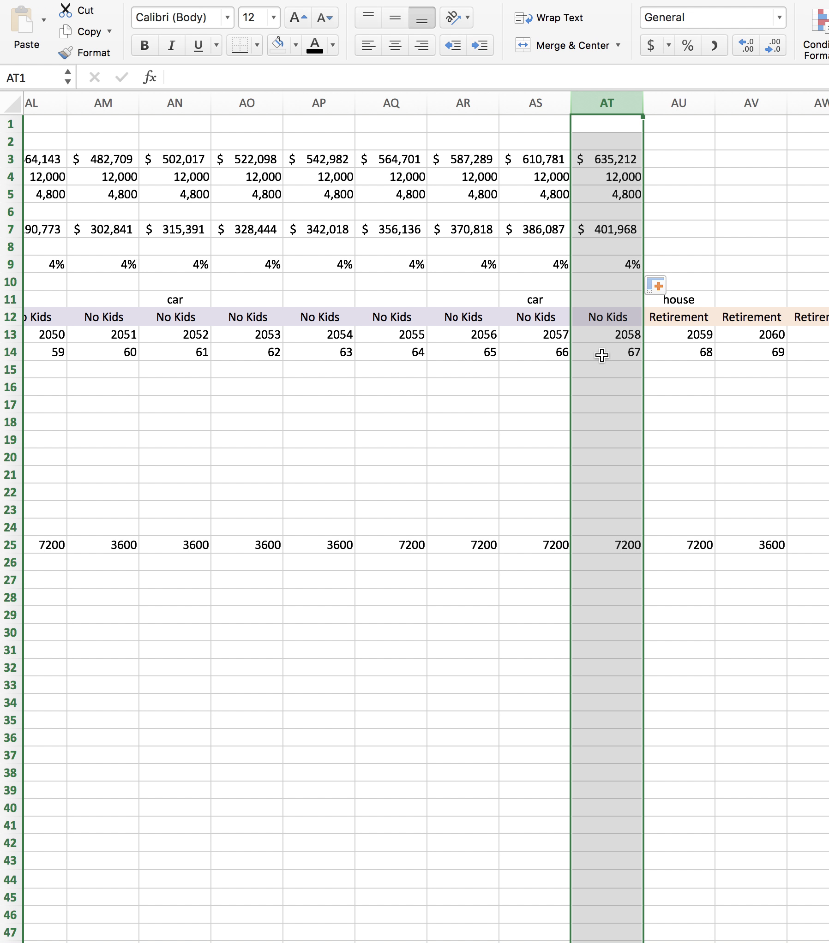